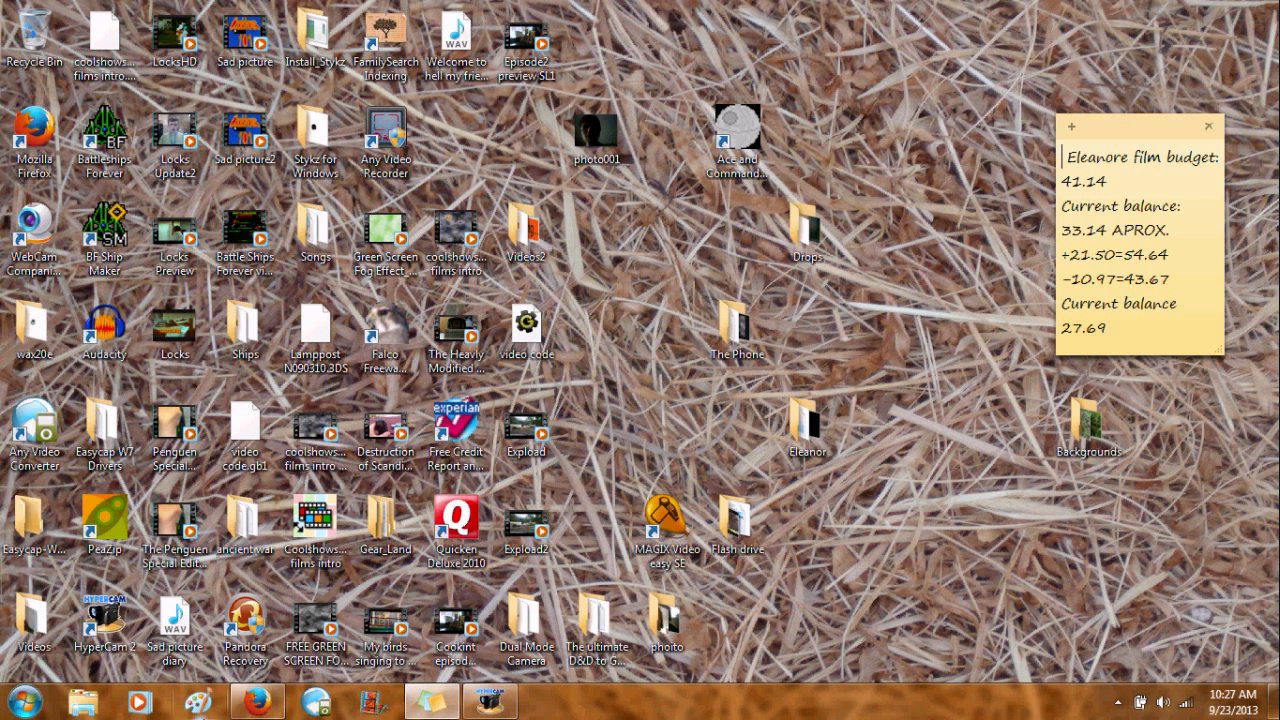
Open Any Video Converter, continue without scanning the removable disk and close the AutoPlay windows.
click(316, 703)
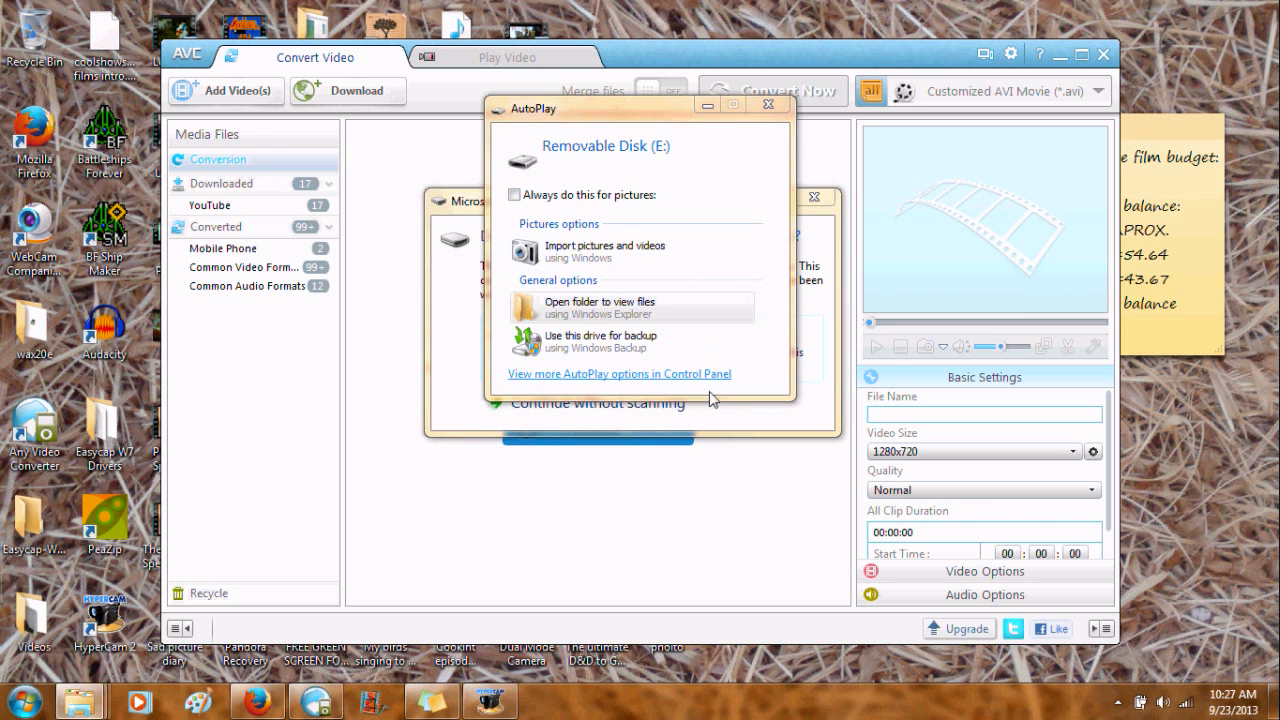
click(666, 409)
click(780, 108)
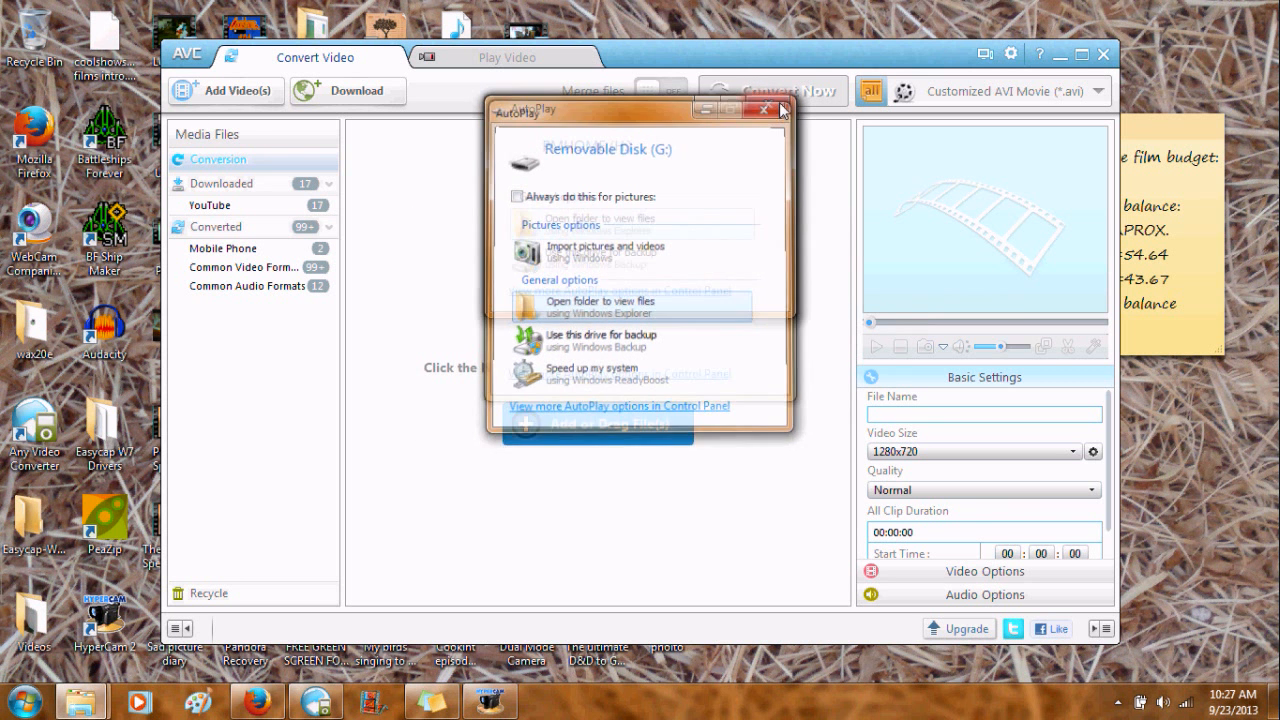
click(774, 107)
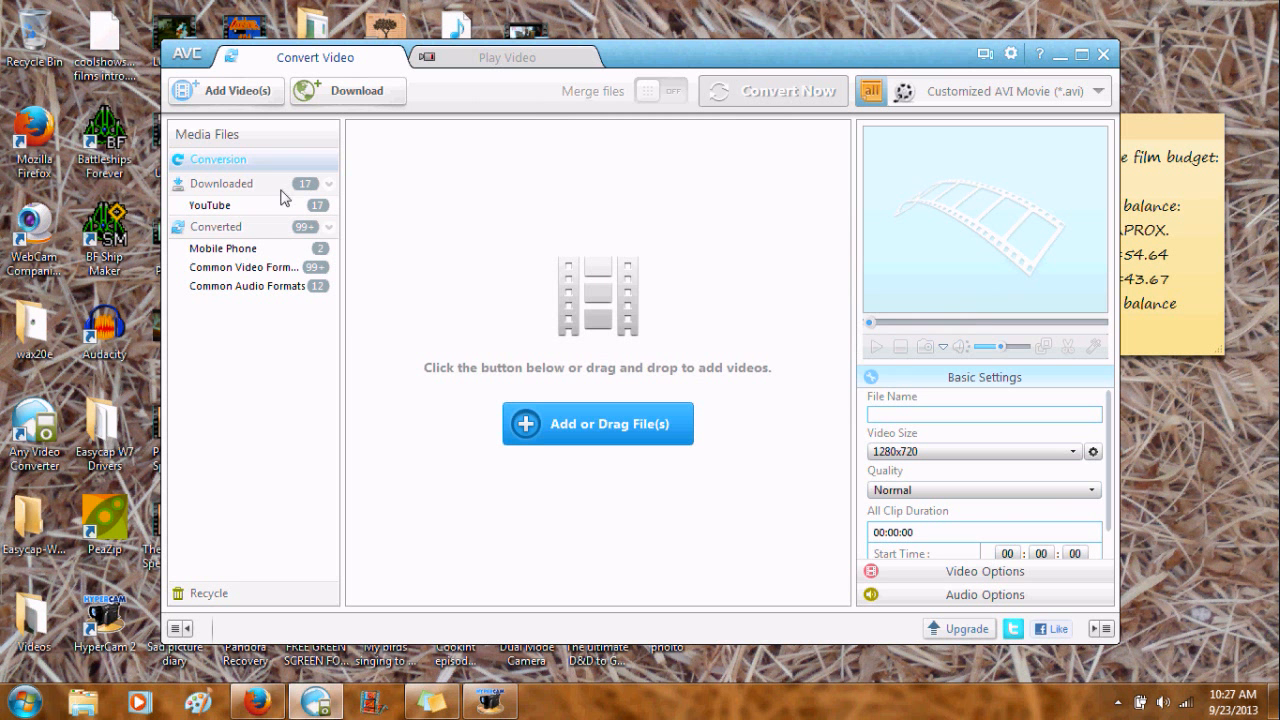
Add the video MAH01061 from the MP_ROOT\100ANV01 folder on Removable Disk (G:) to the conversion list.
click(240, 93)
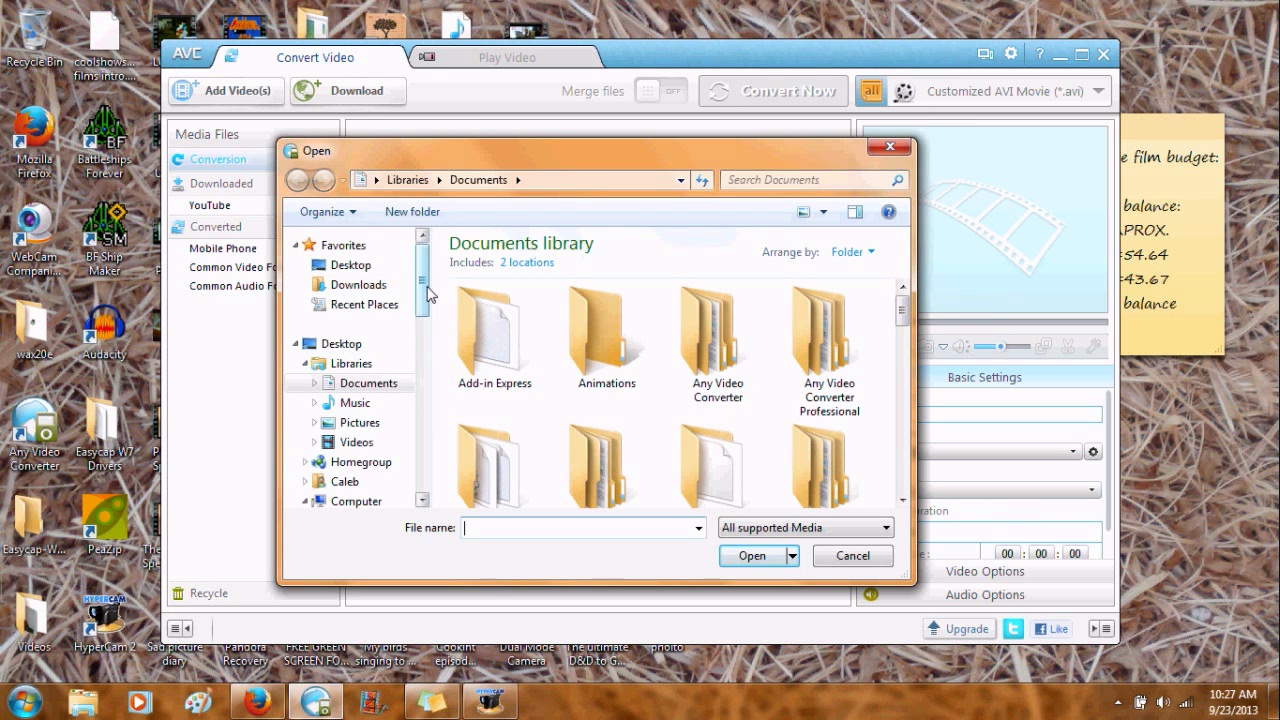
scroll(390, 400, down, 2)
click(375, 493)
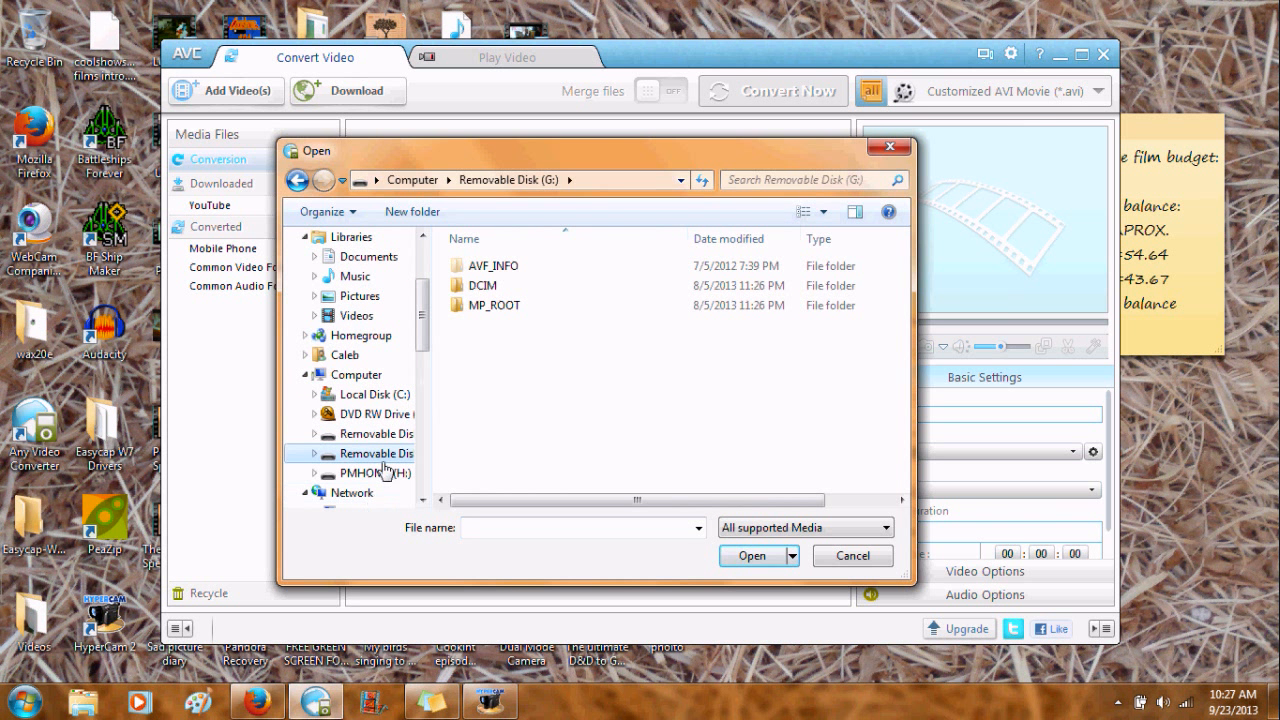
double_click(520, 305)
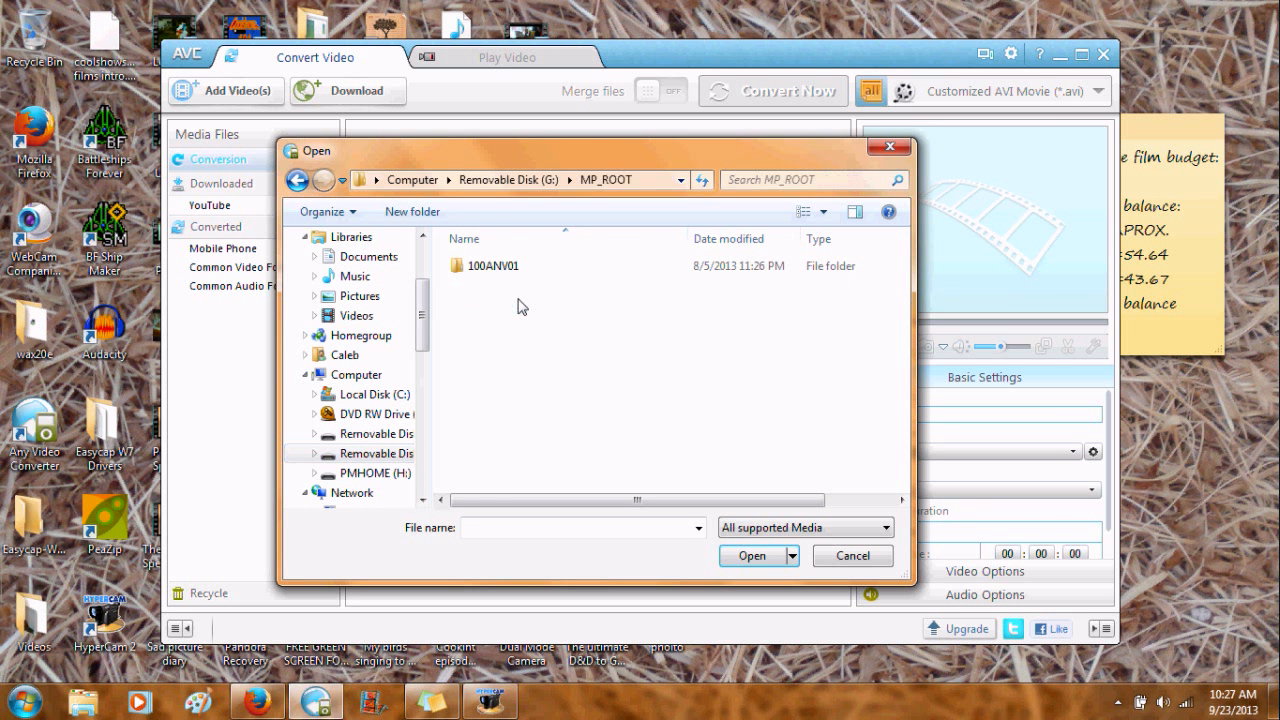
double_click(510, 269)
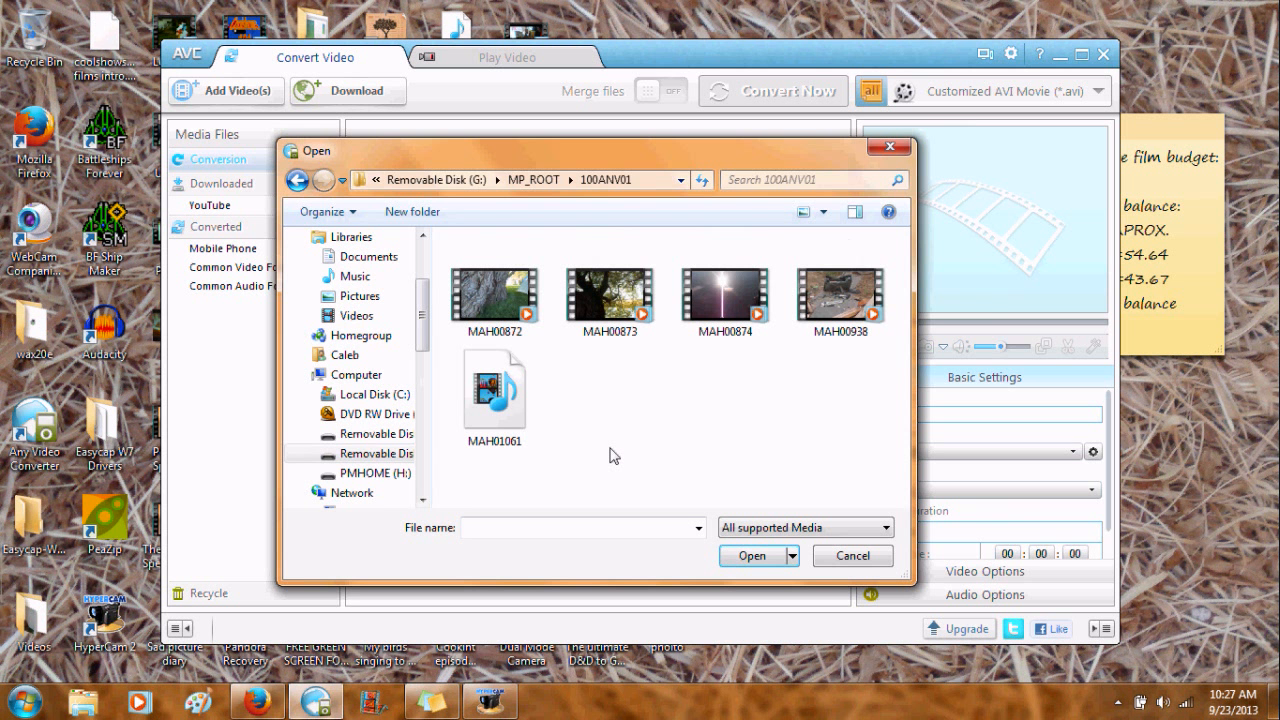
double_click(512, 422)
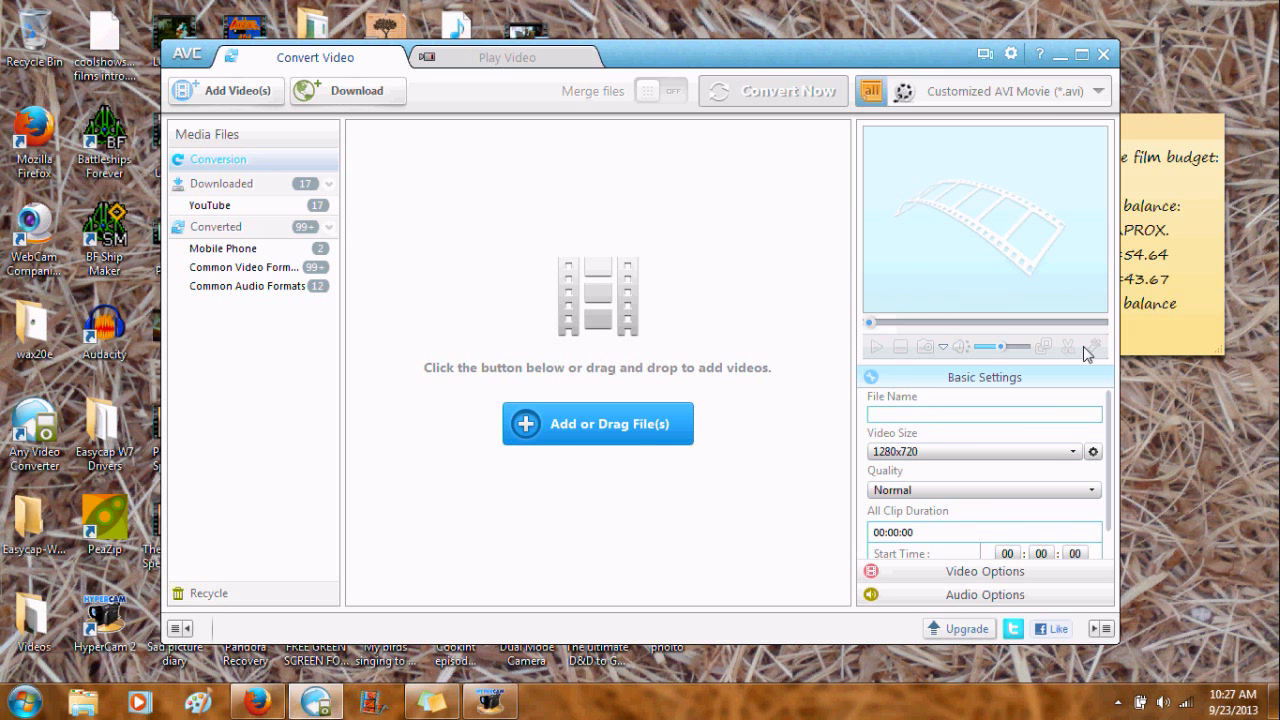
Set the output quality to High(Larger File Size) and the video codec to xvid.
click(1096, 490)
click(1004, 560)
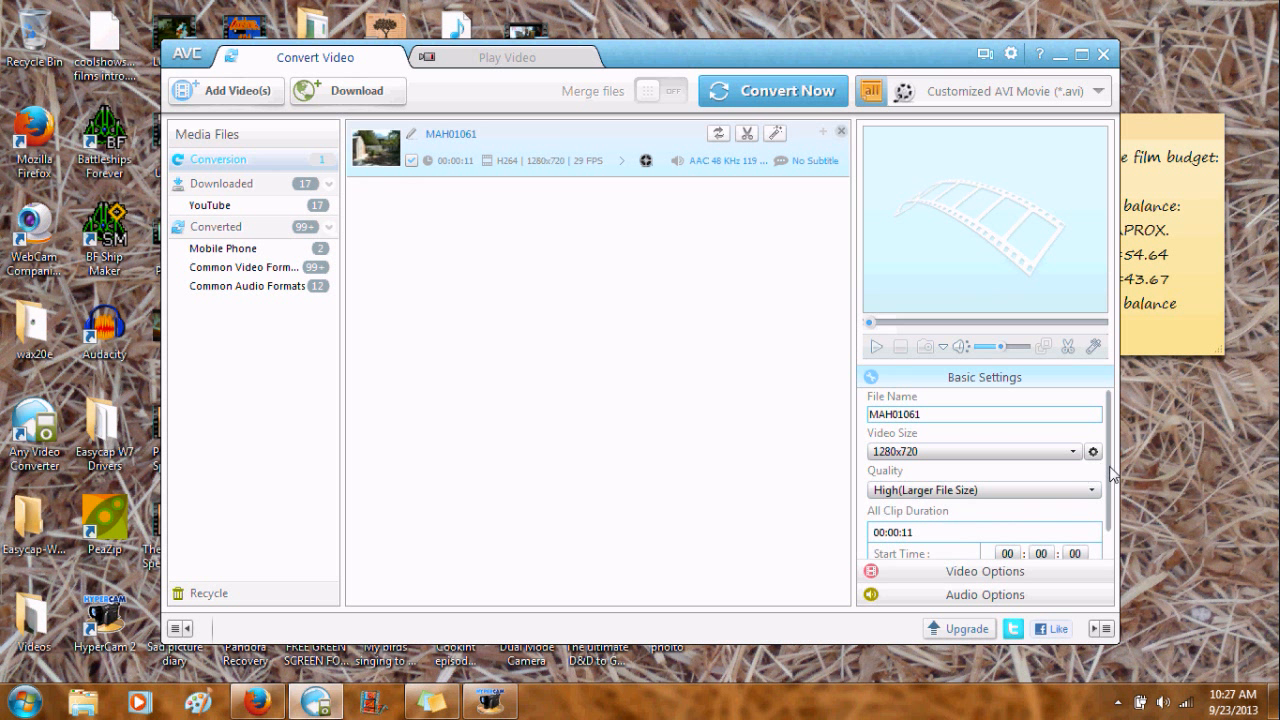
scroll(1108, 475, down, 1)
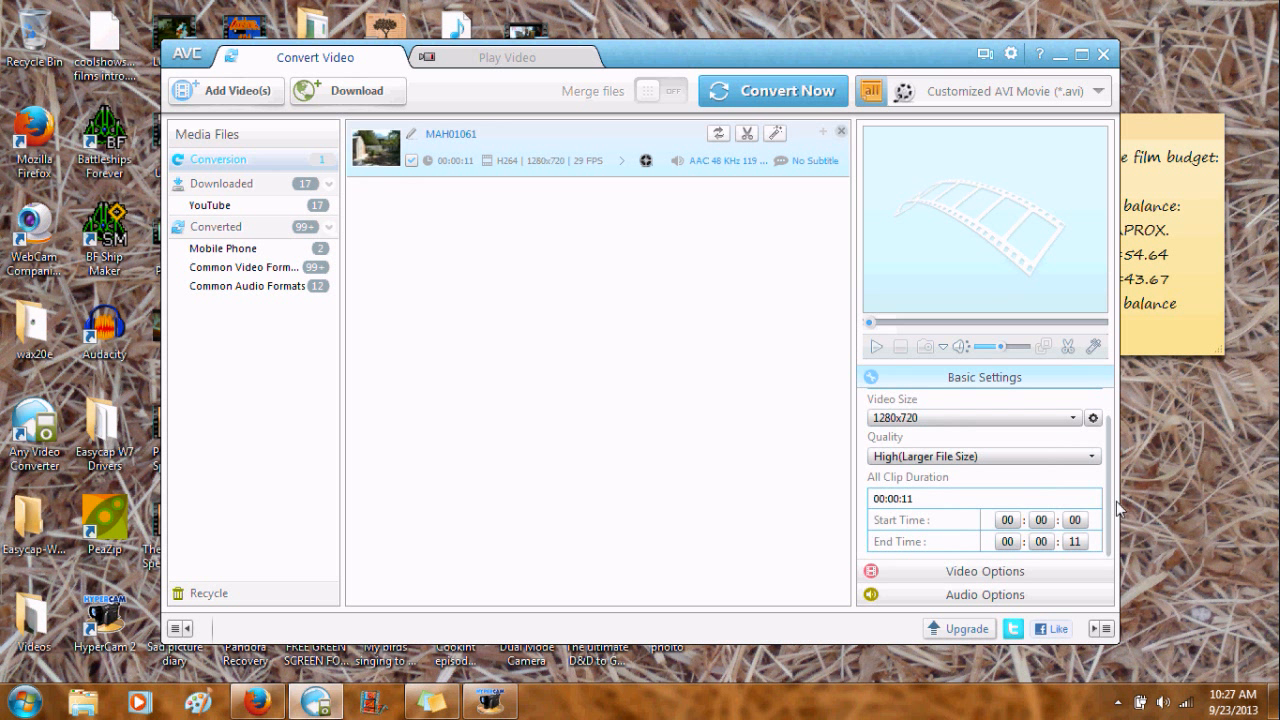
click(986, 572)
click(1093, 443)
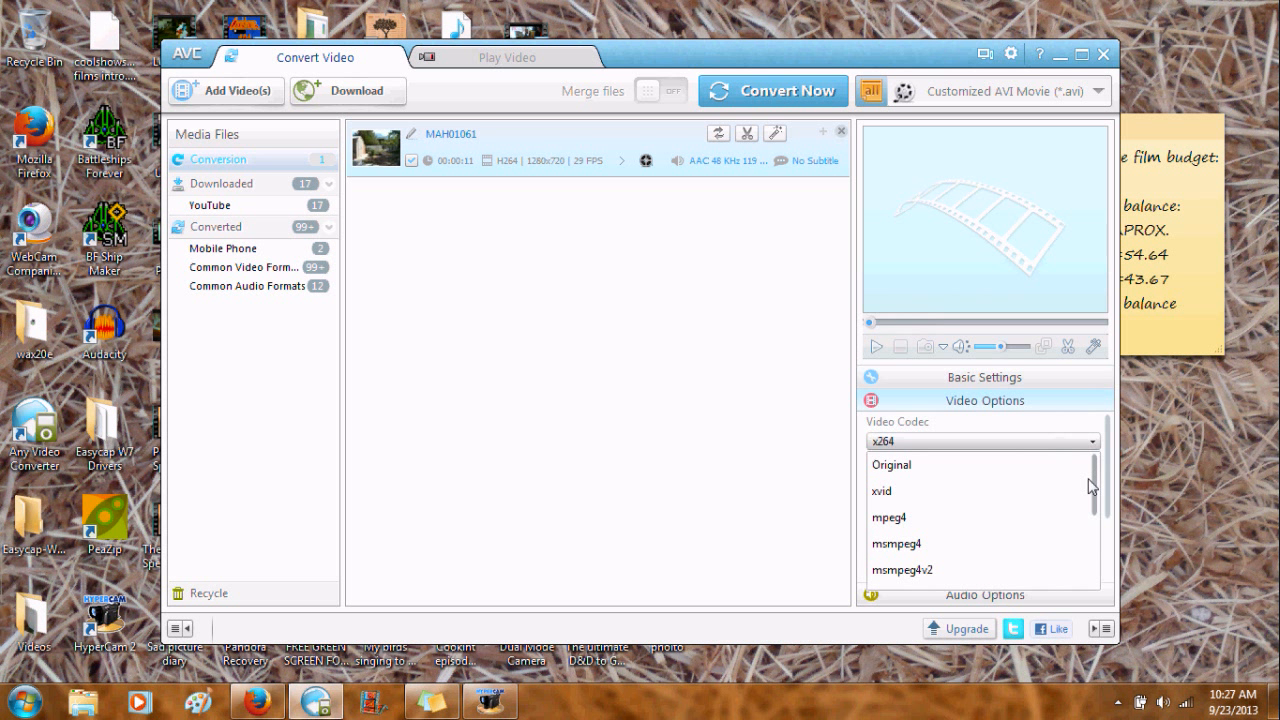
click(996, 492)
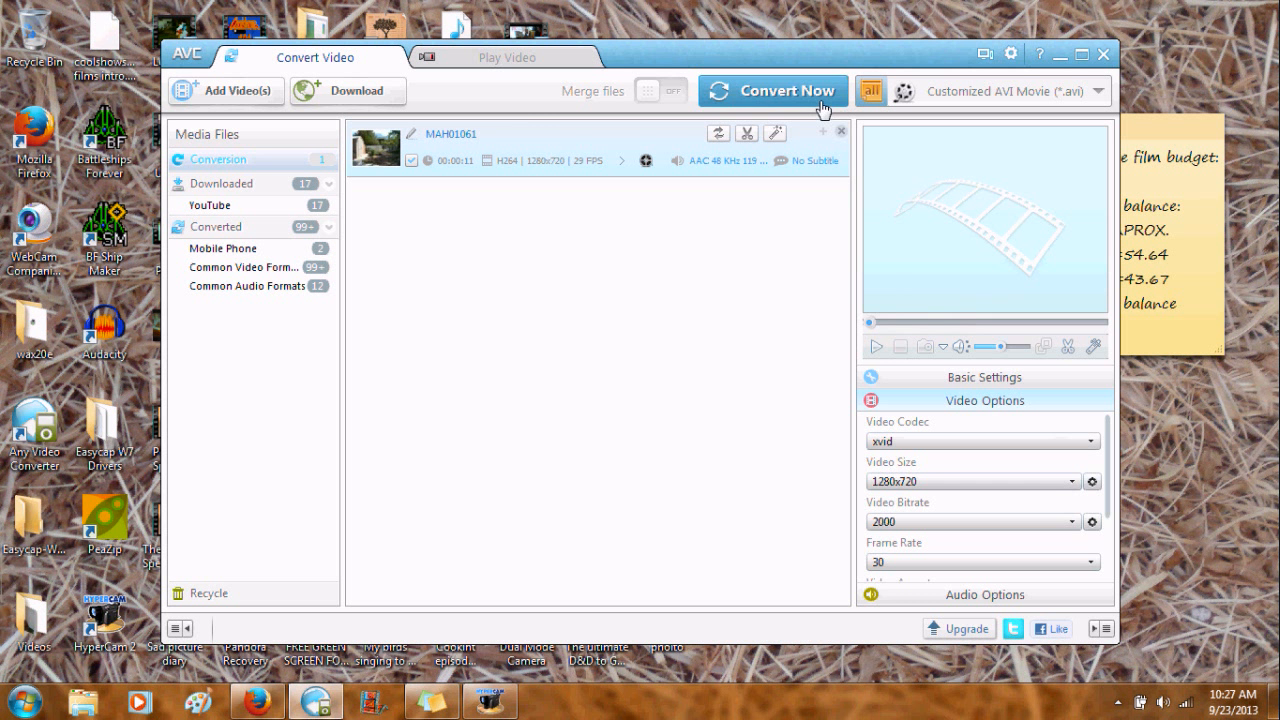
Convert the MAH01061 clip to AVI, and close the output folder and the upgrade offer.
scroll(1110, 490, down, 2)
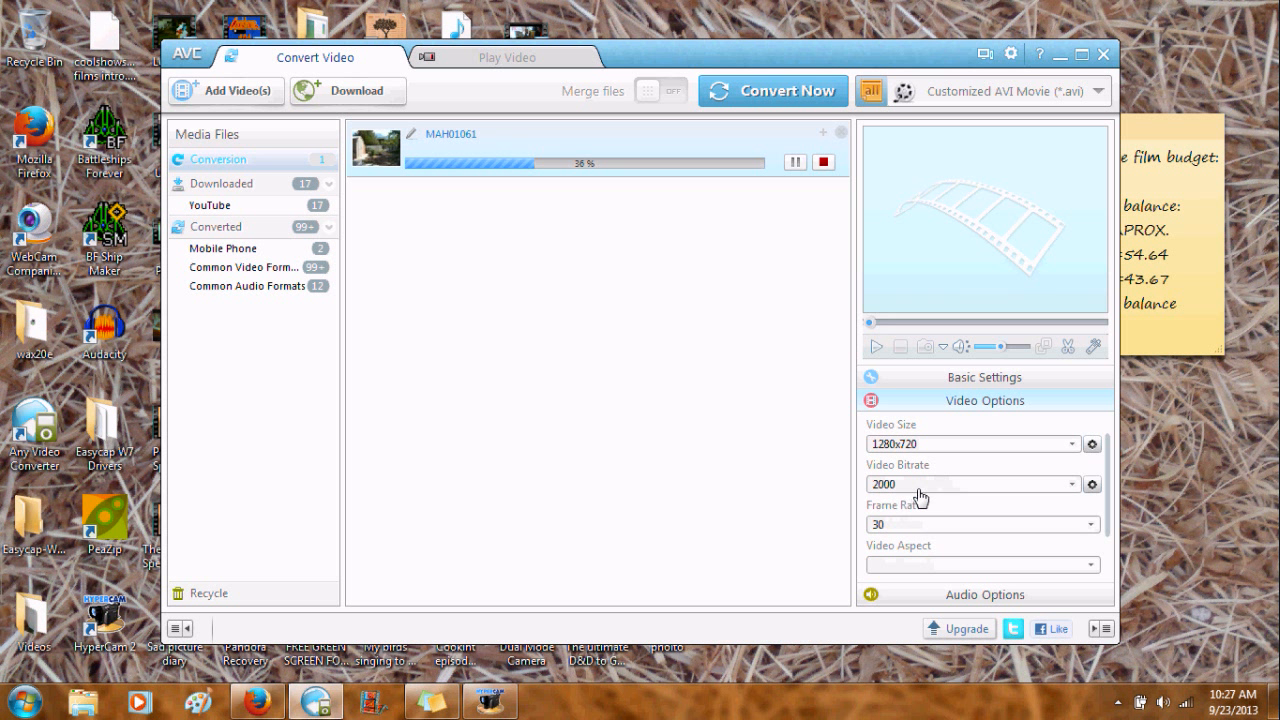
drag(1108, 500, 1111, 520)
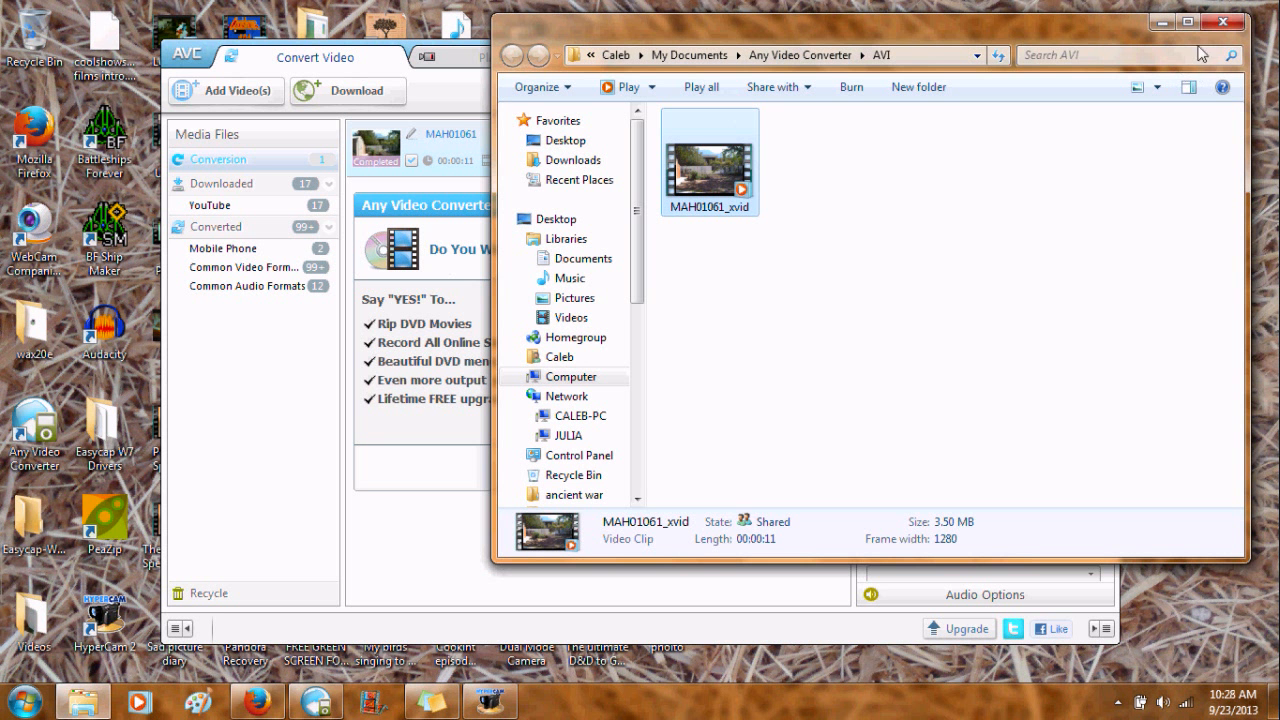
click(1220, 22)
click(906, 206)
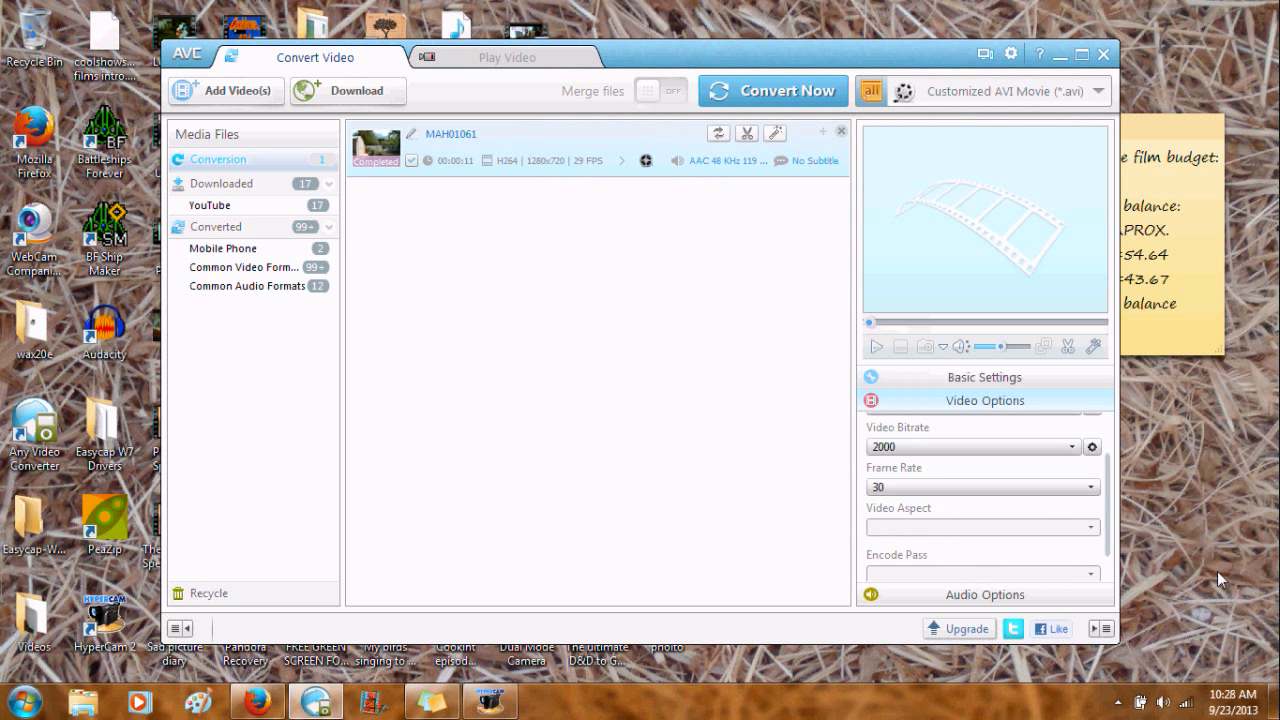
Review the basic, video and audio conversion settings, including quality, codec, bitrate, frame rate, sample rate and audio track.
drag(1108, 500, 1108, 545)
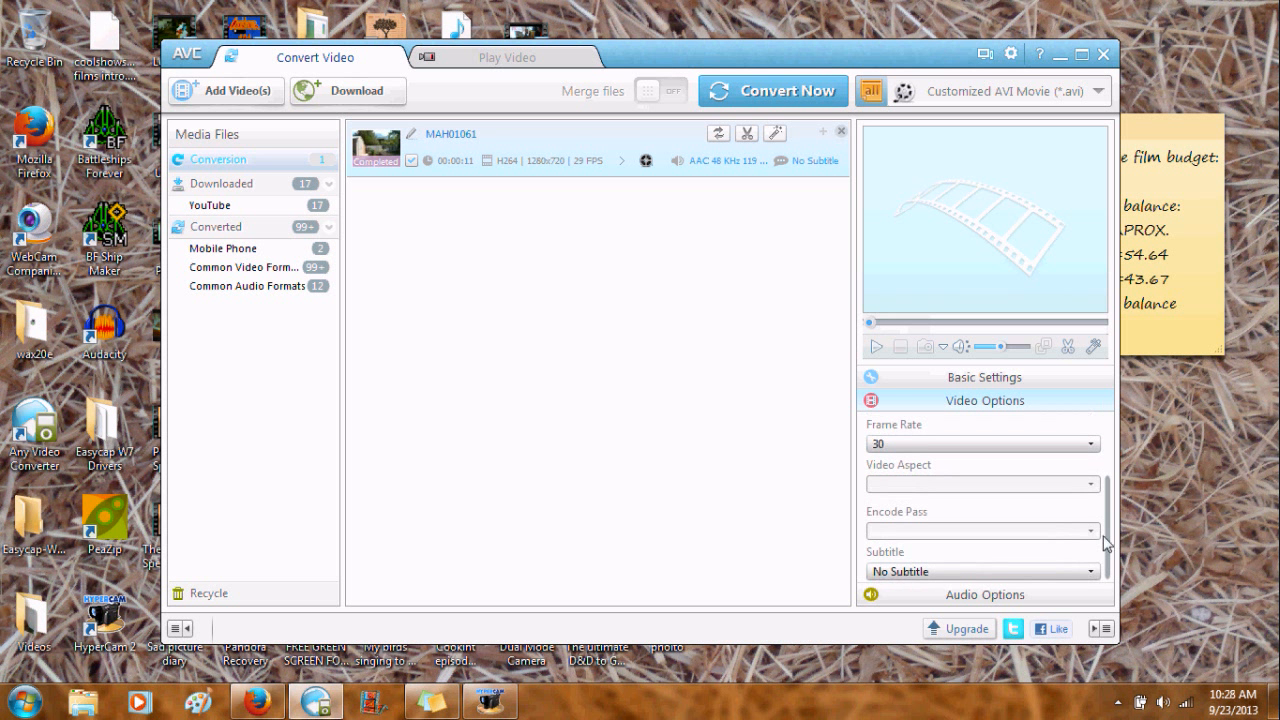
click(1005, 594)
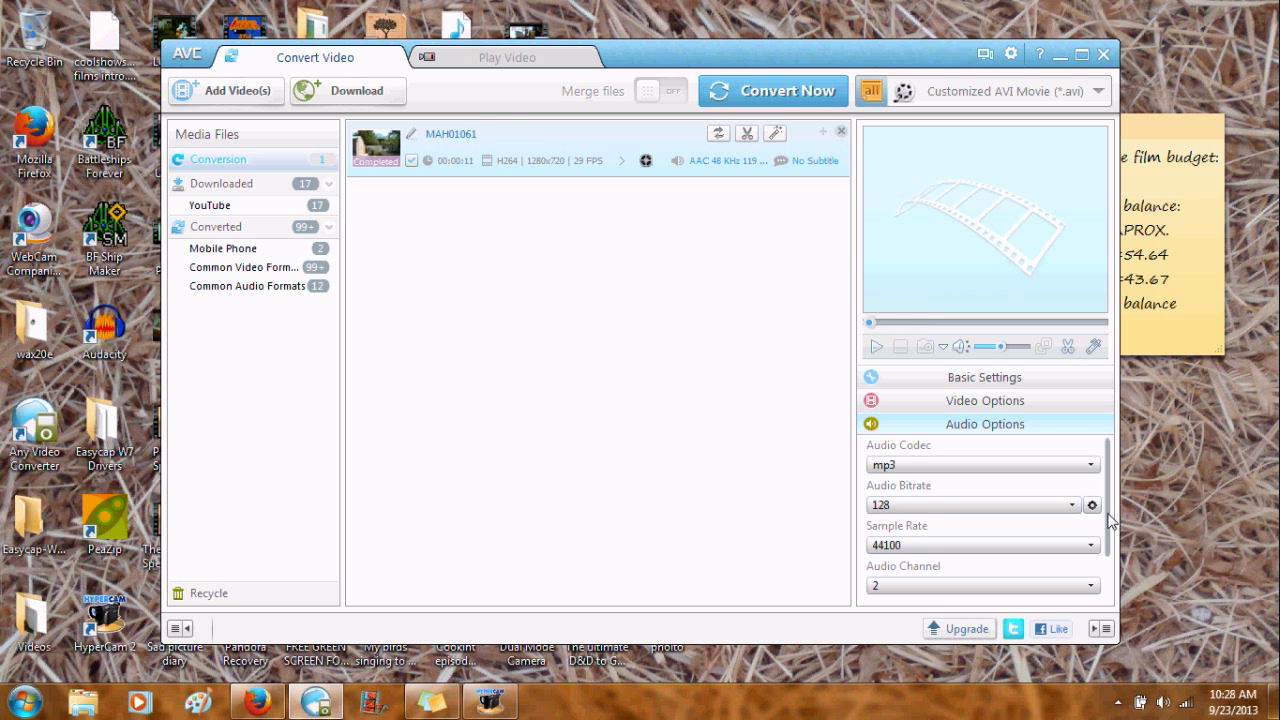
drag(1108, 516, 1130, 576)
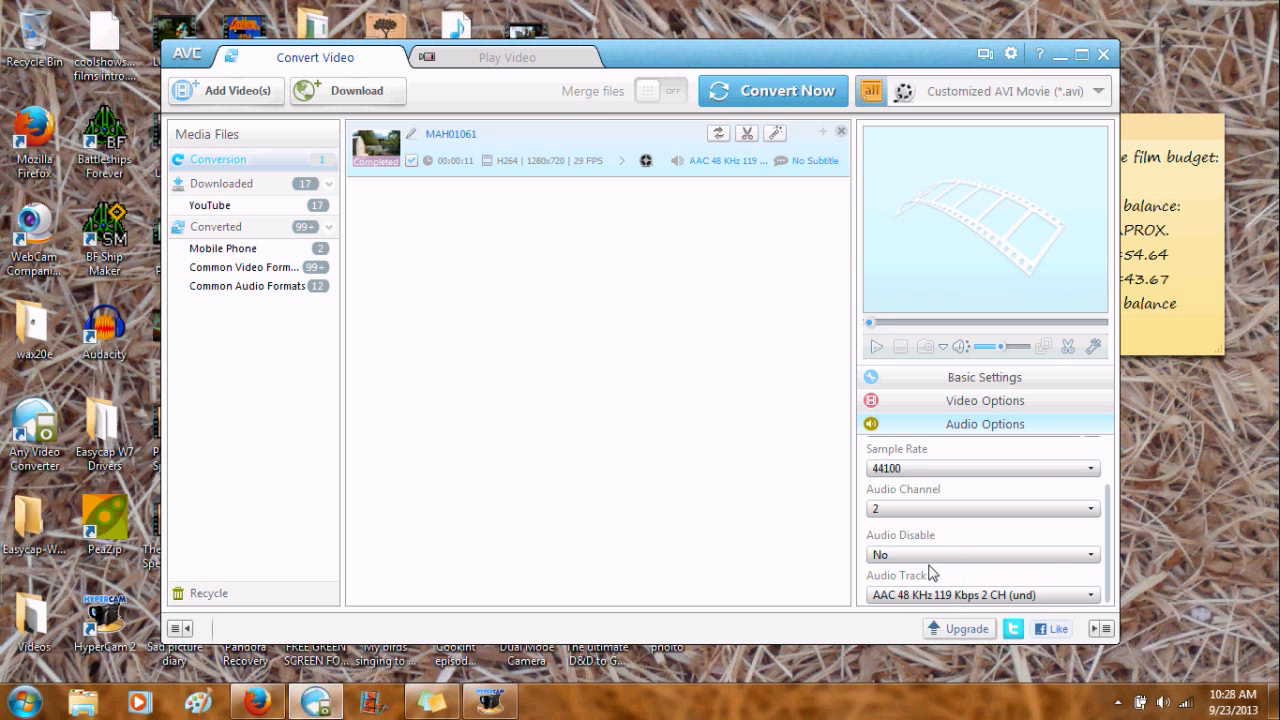
click(986, 380)
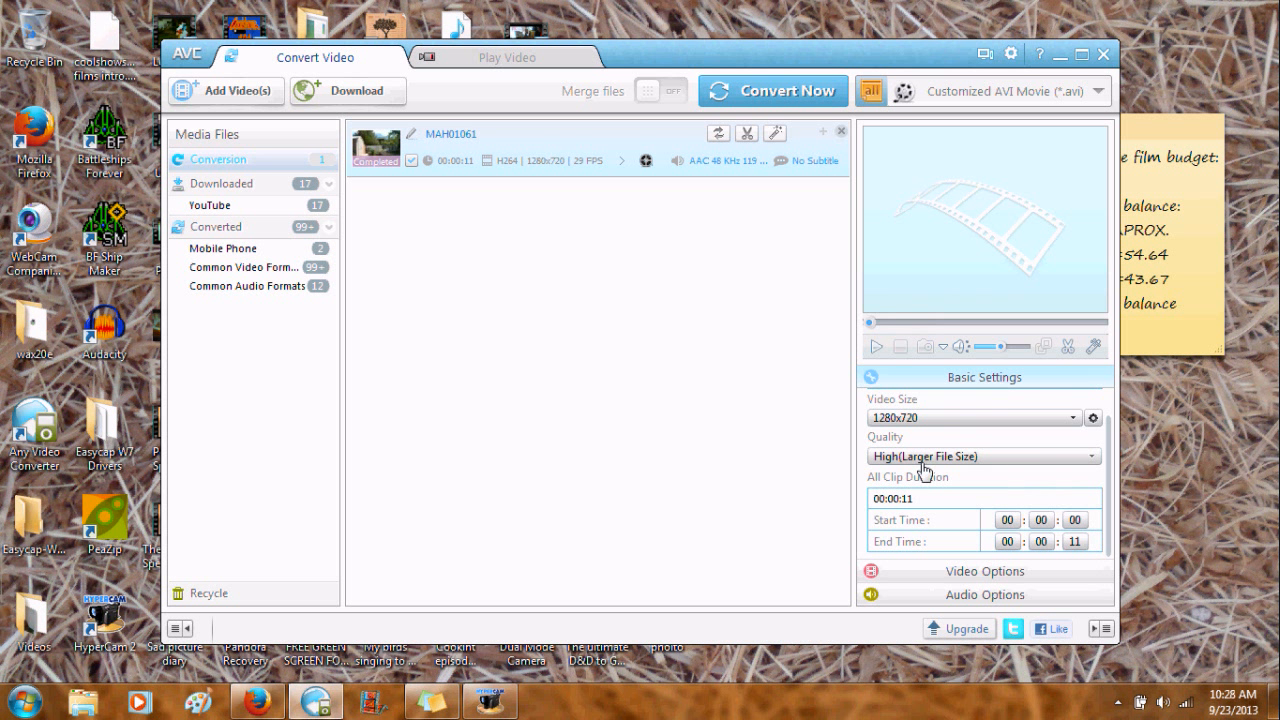
click(1088, 460)
click(1088, 460)
click(993, 573)
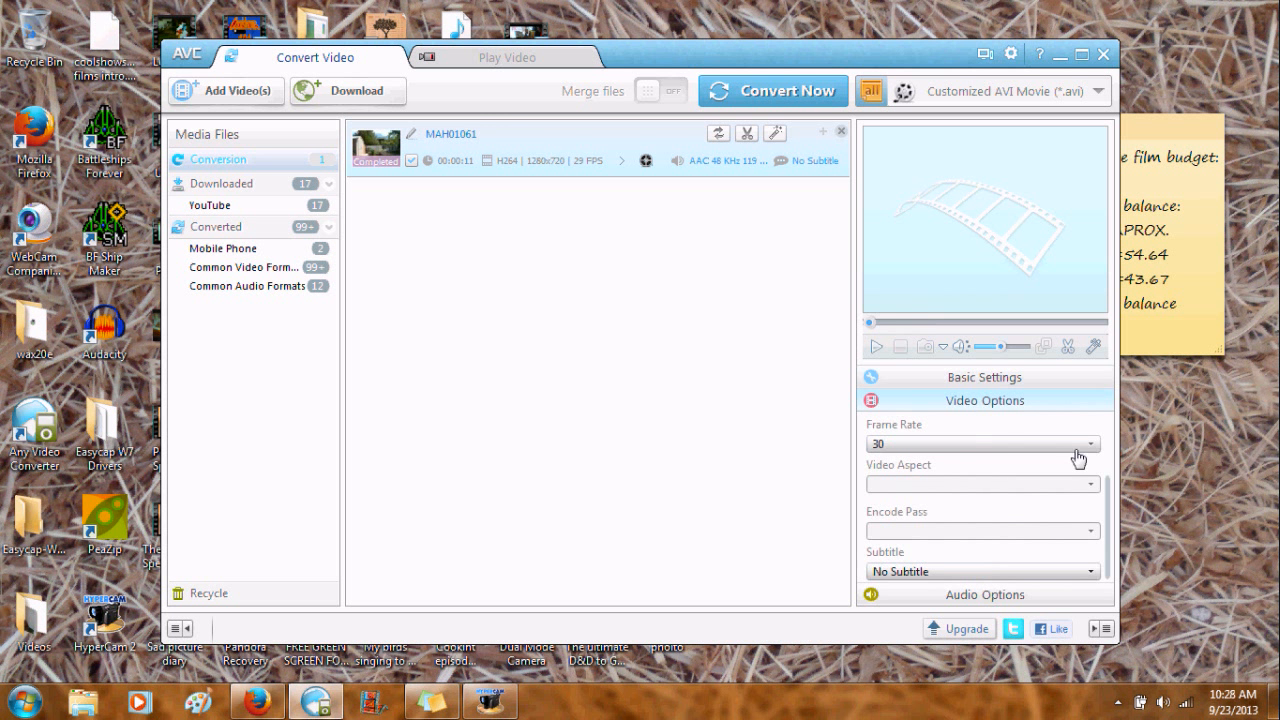
scroll(1110, 510, up, 2)
scroll(1112, 508, up, 2)
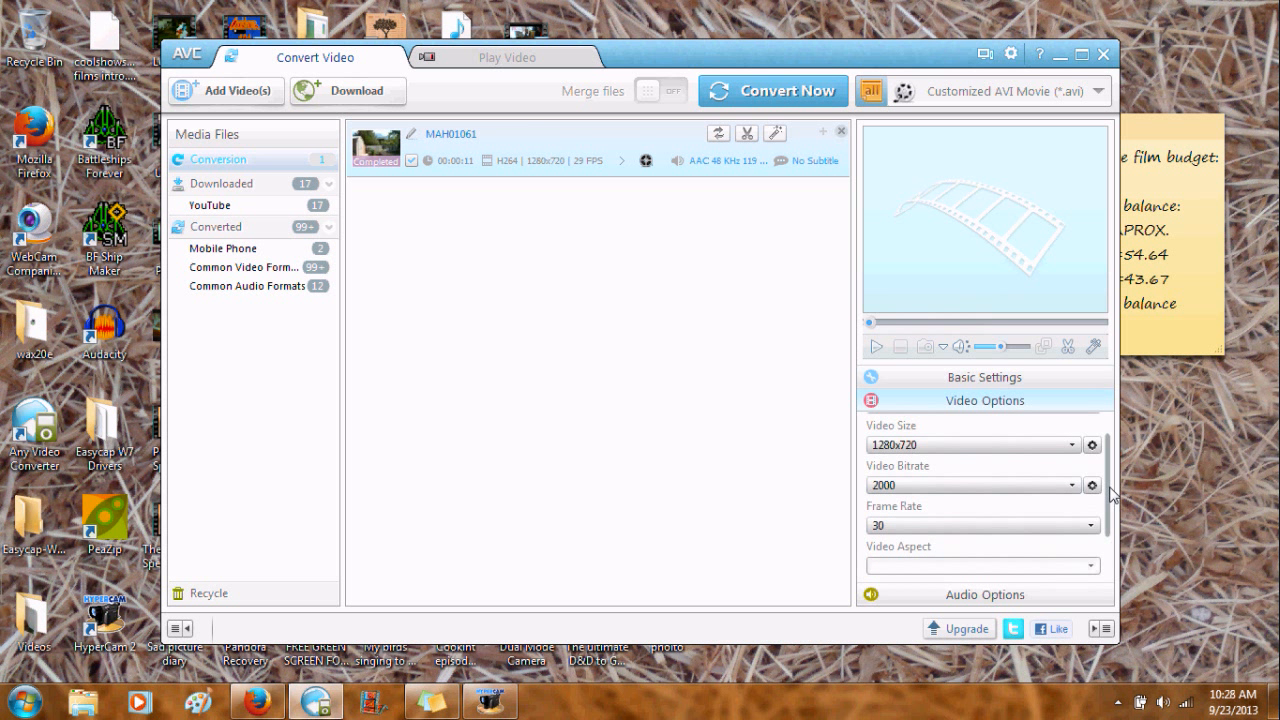
scroll(1093, 484, up, 1)
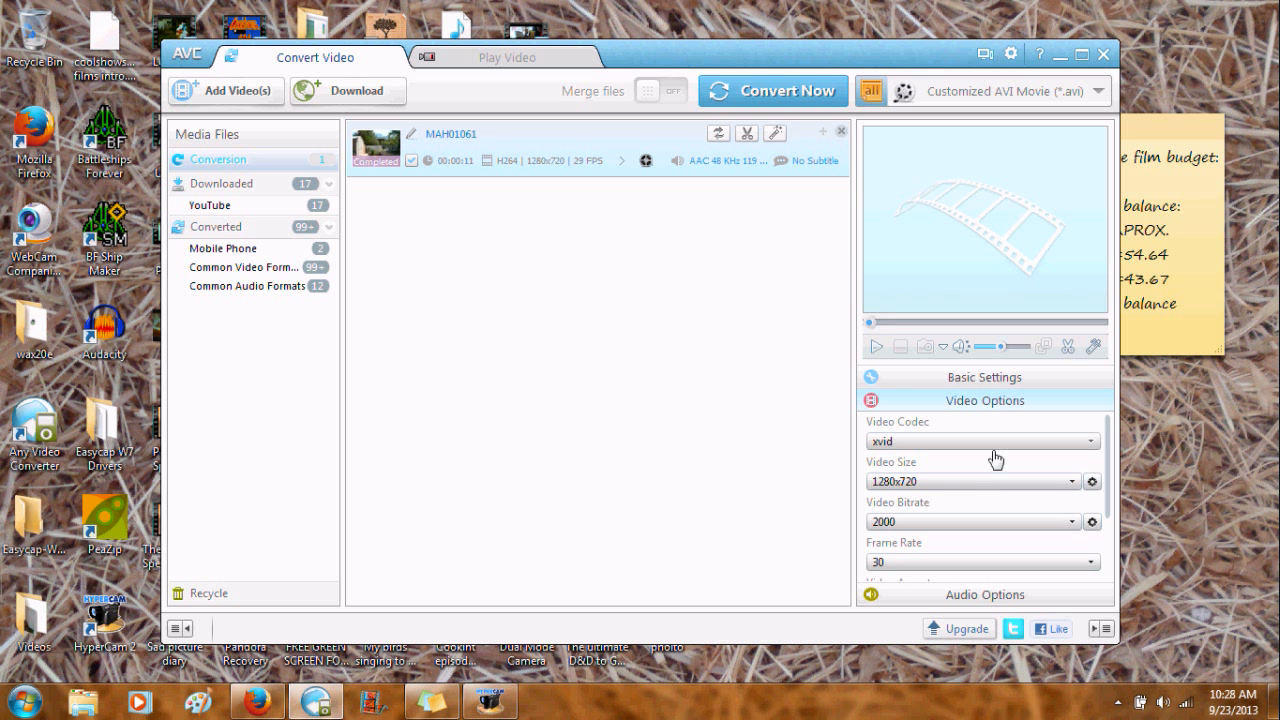
click(1022, 596)
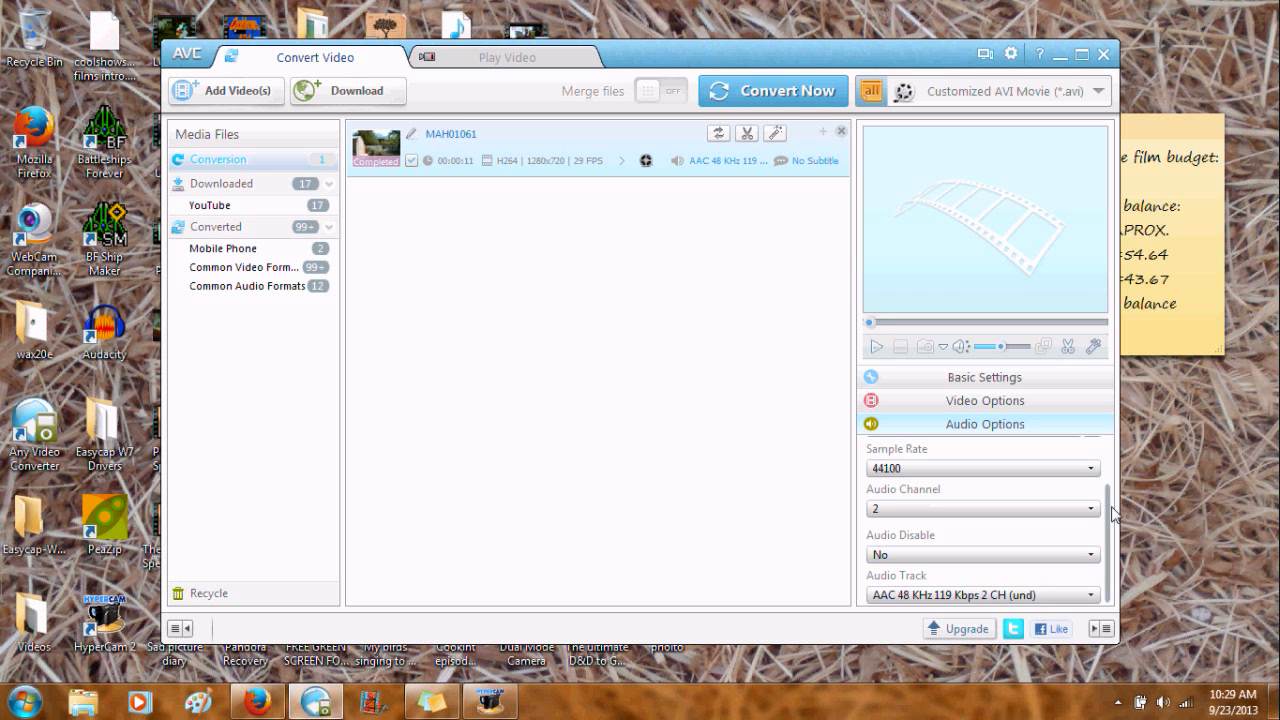
scroll(1114, 514, up, 2)
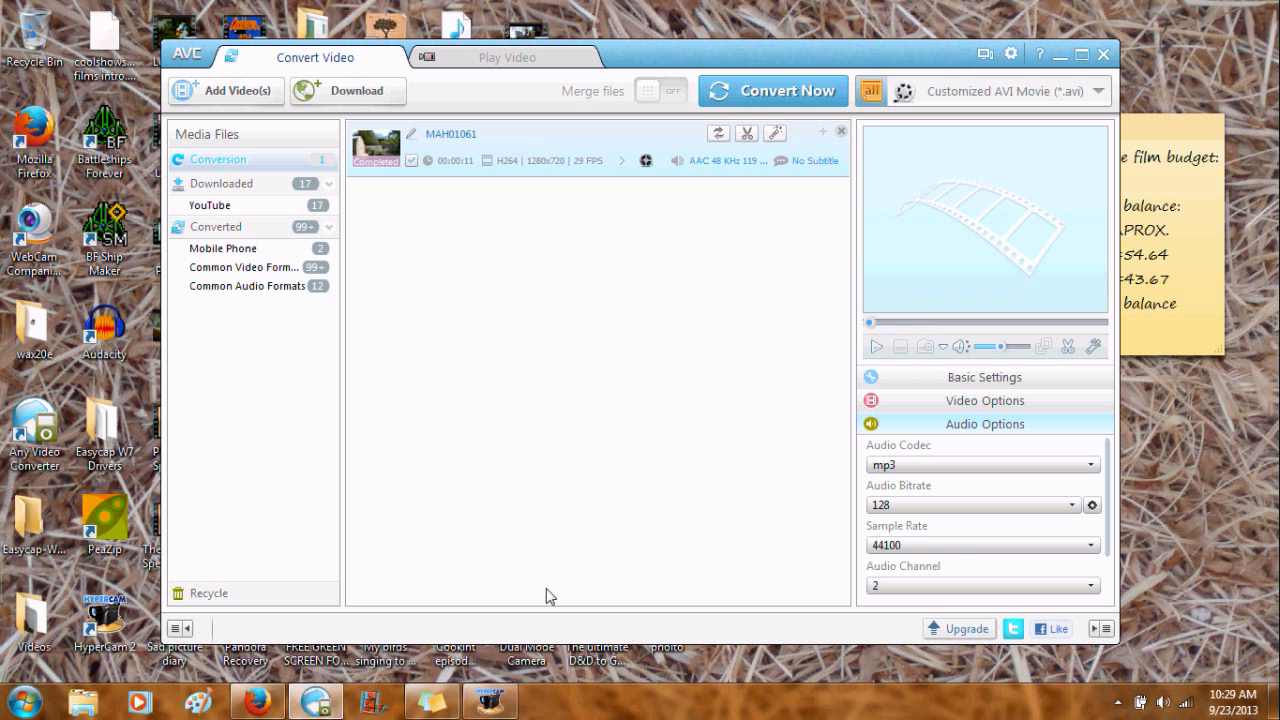
Open the destination file location of the converted MAH01061 clip and close the video converter.
right_click(471, 147)
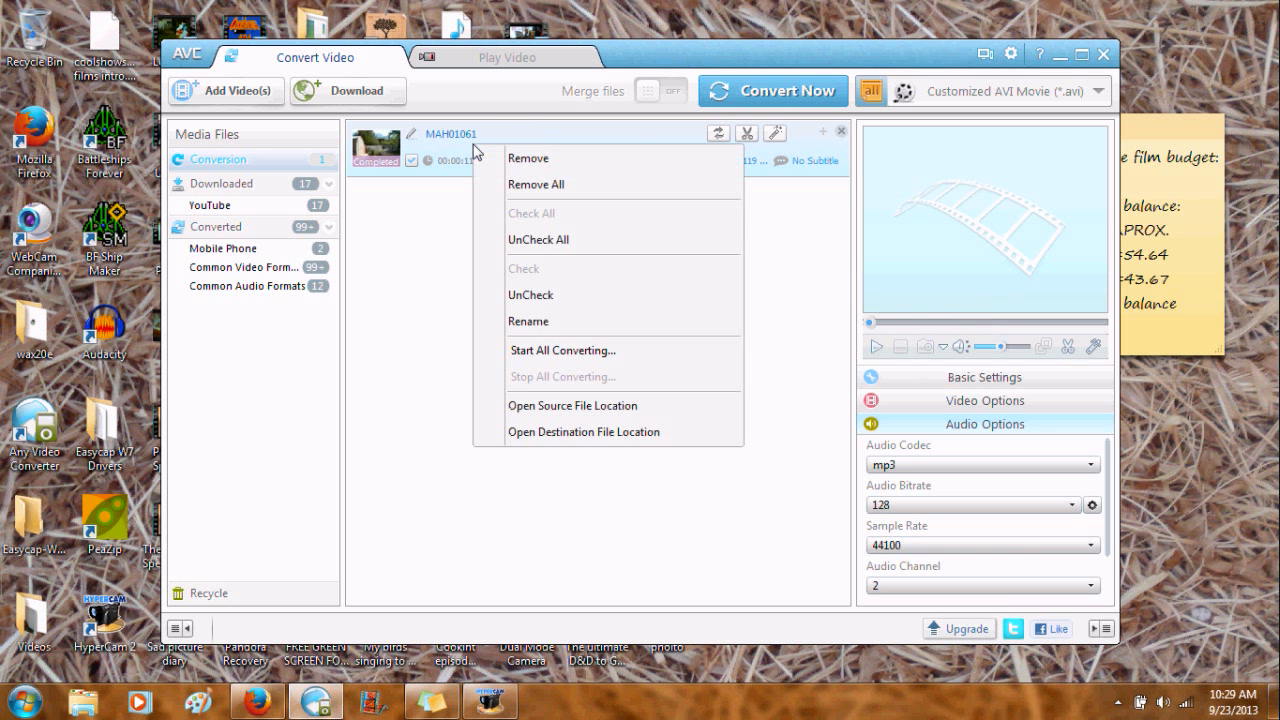
click(619, 432)
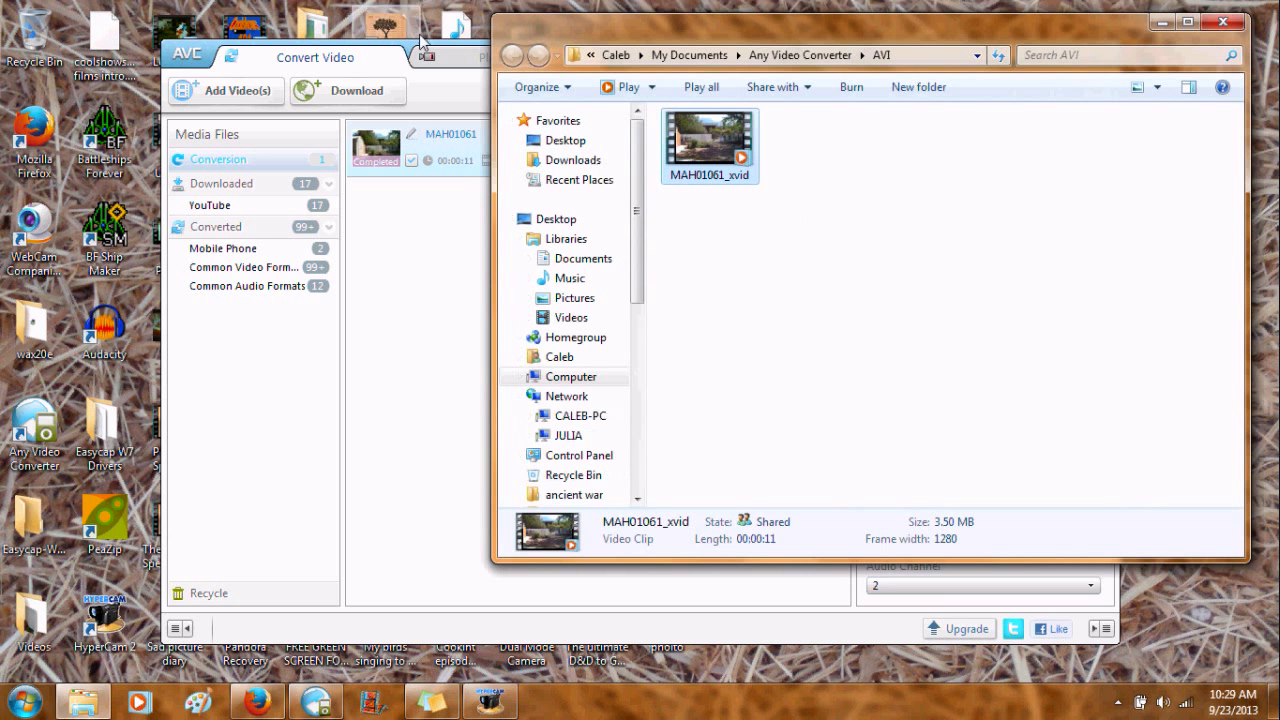
click(443, 357)
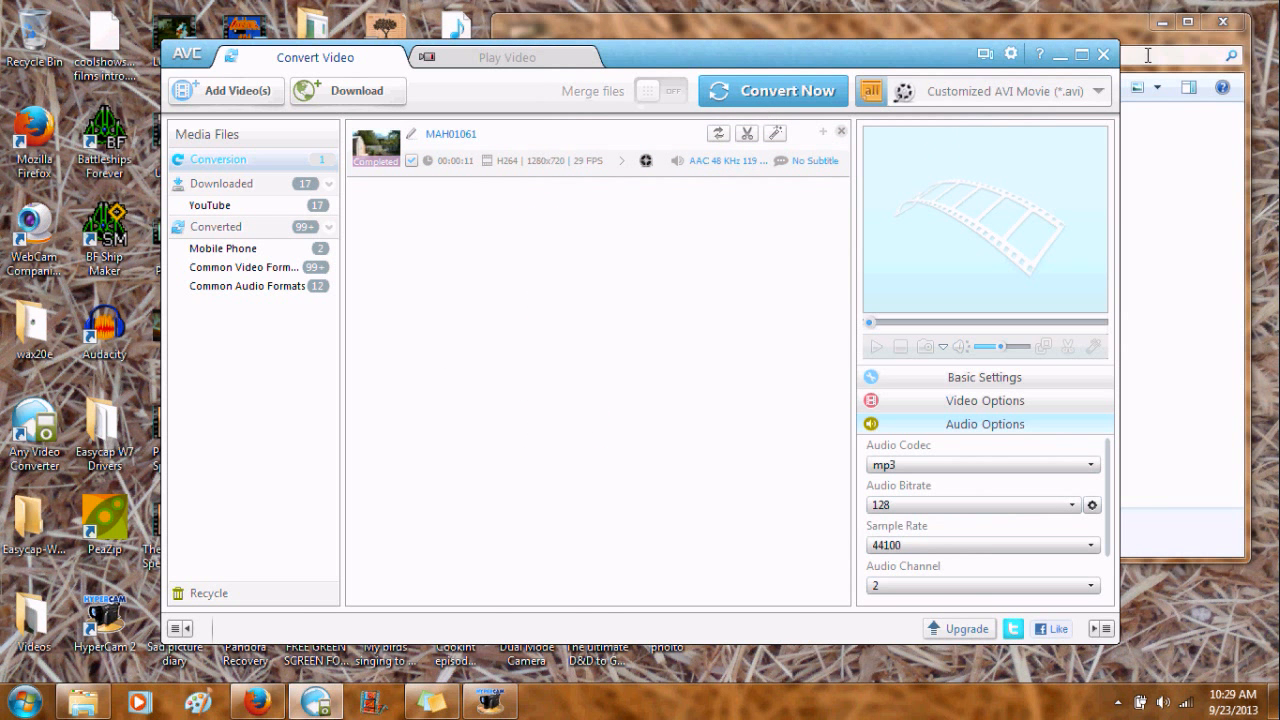
click(1103, 54)
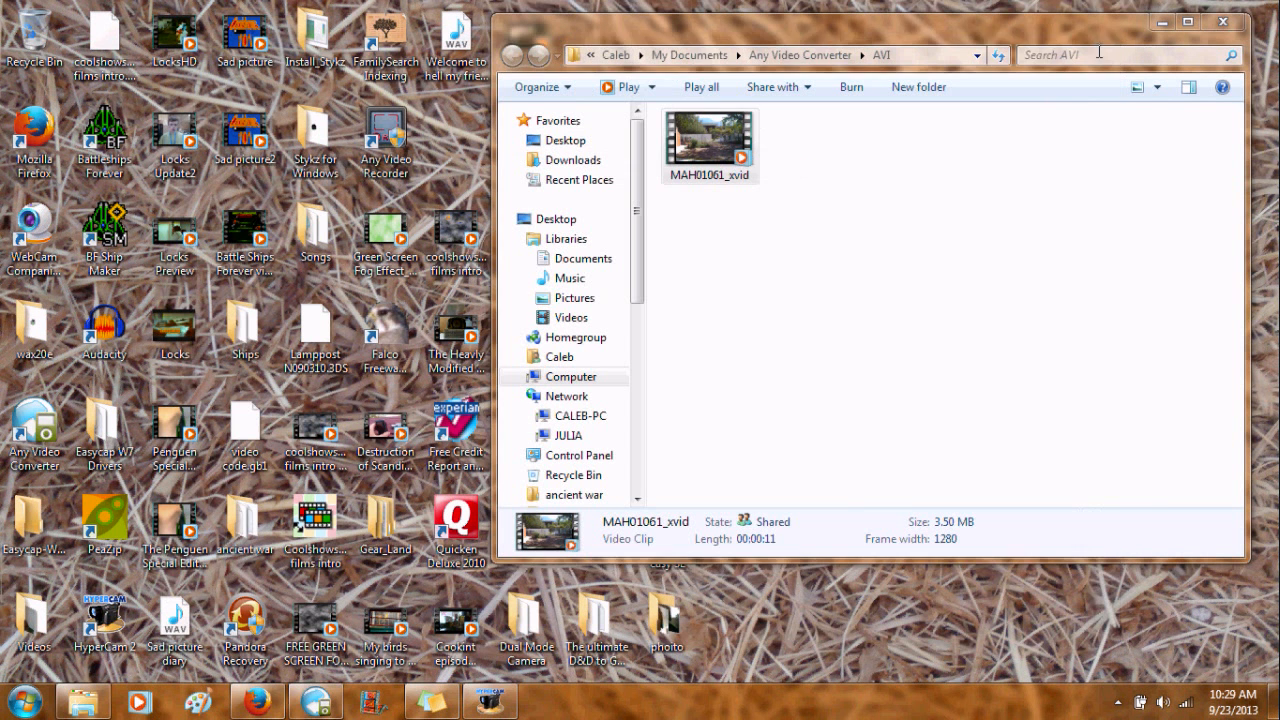
Safely eject the connected removable storage device.
click(1118, 702)
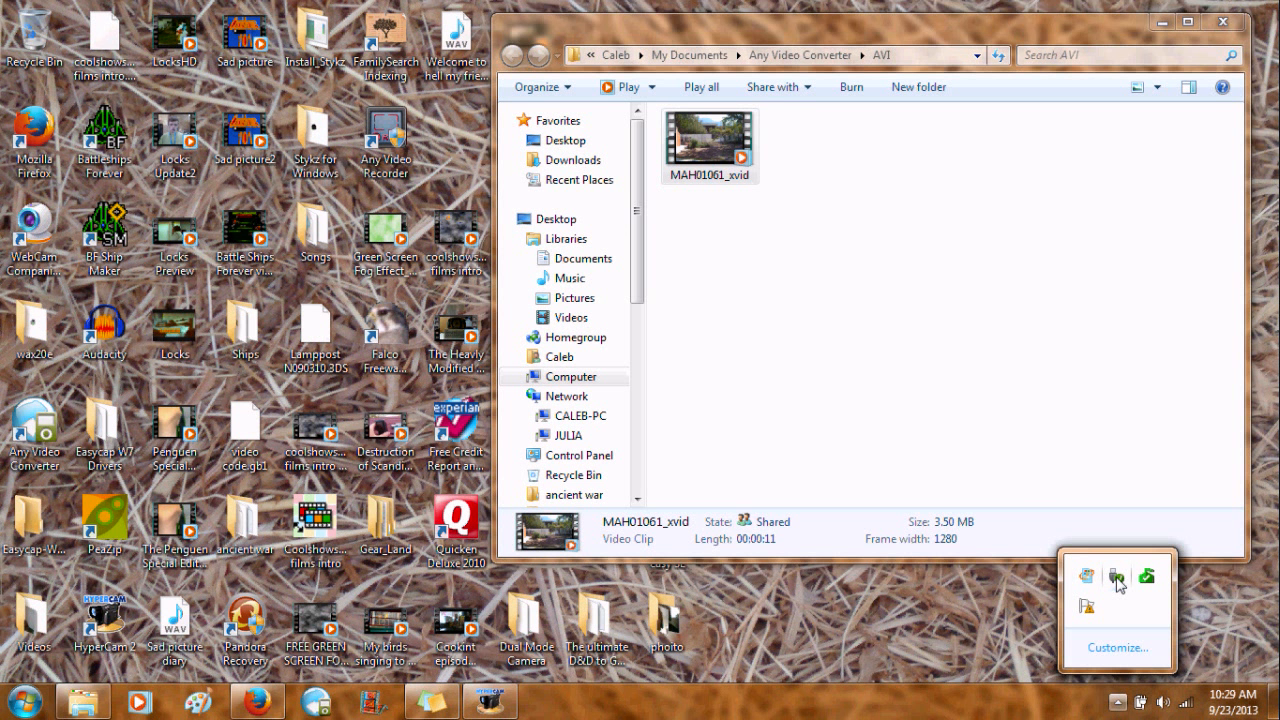
click(1113, 572)
click(1117, 507)
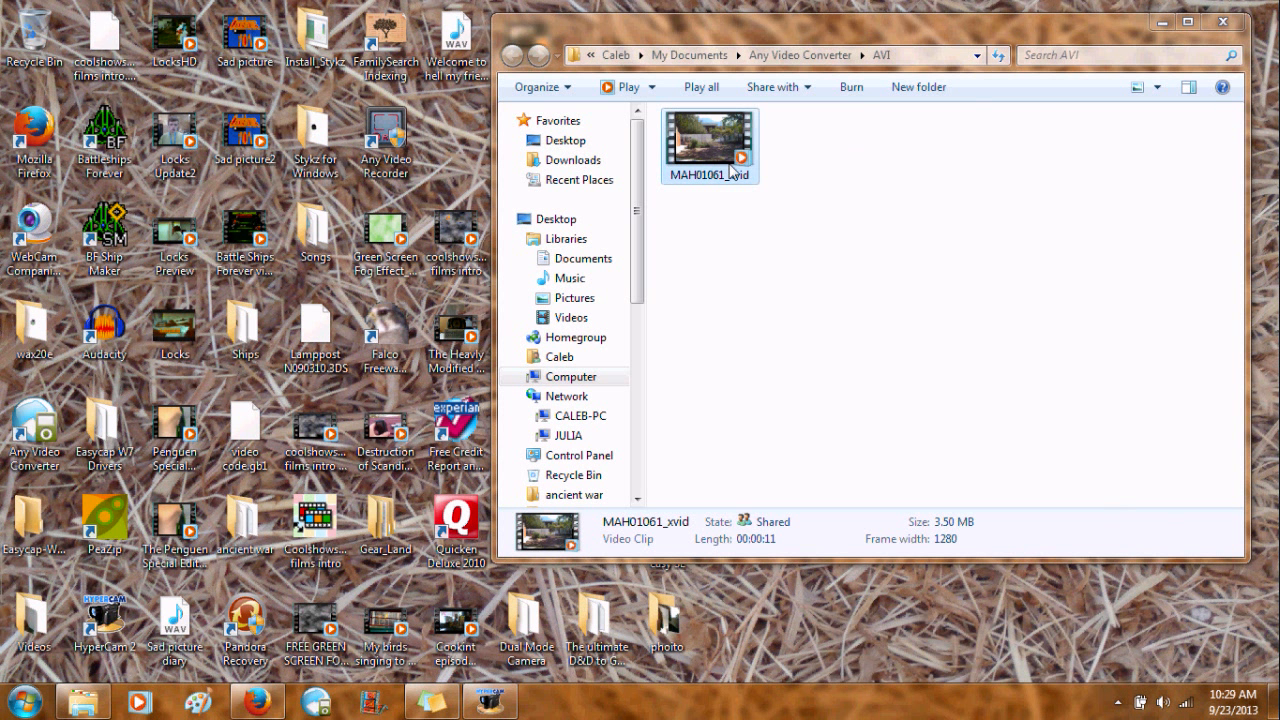
Play the converted MAH01061_xvid video and cut the file from the AVI folder.
double_click(700, 168)
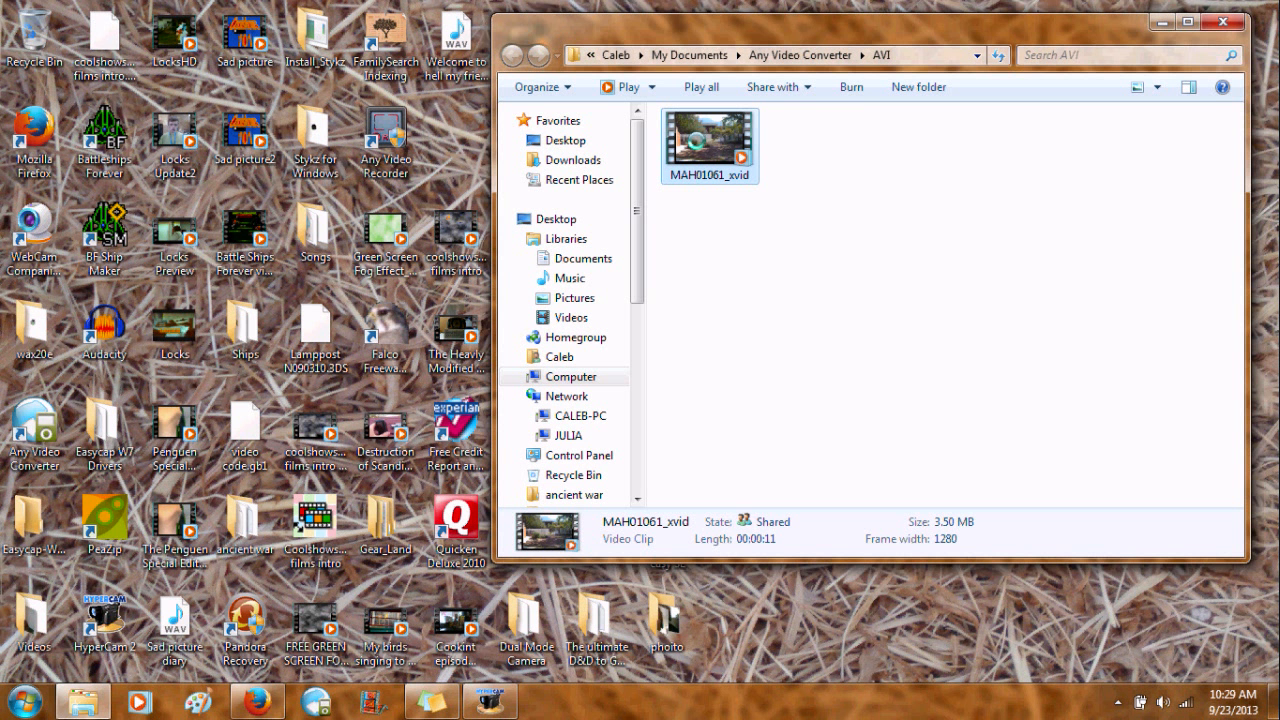
right_click(698, 161)
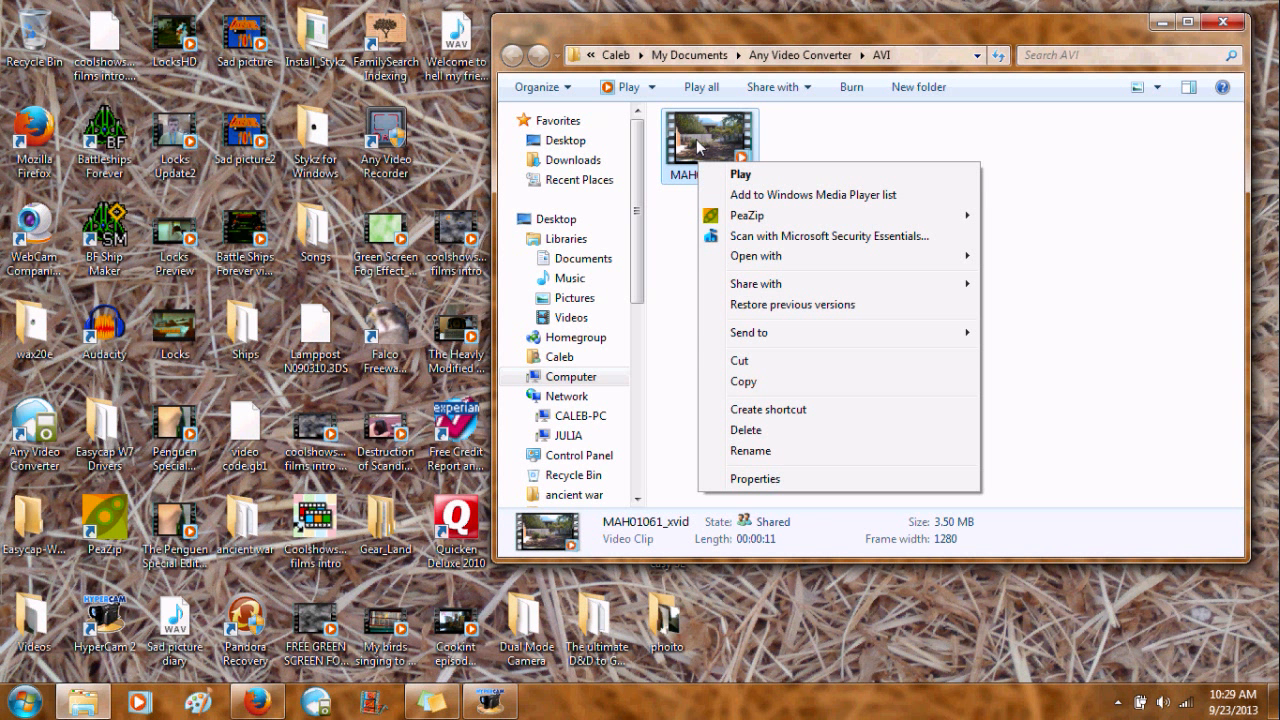
click(779, 367)
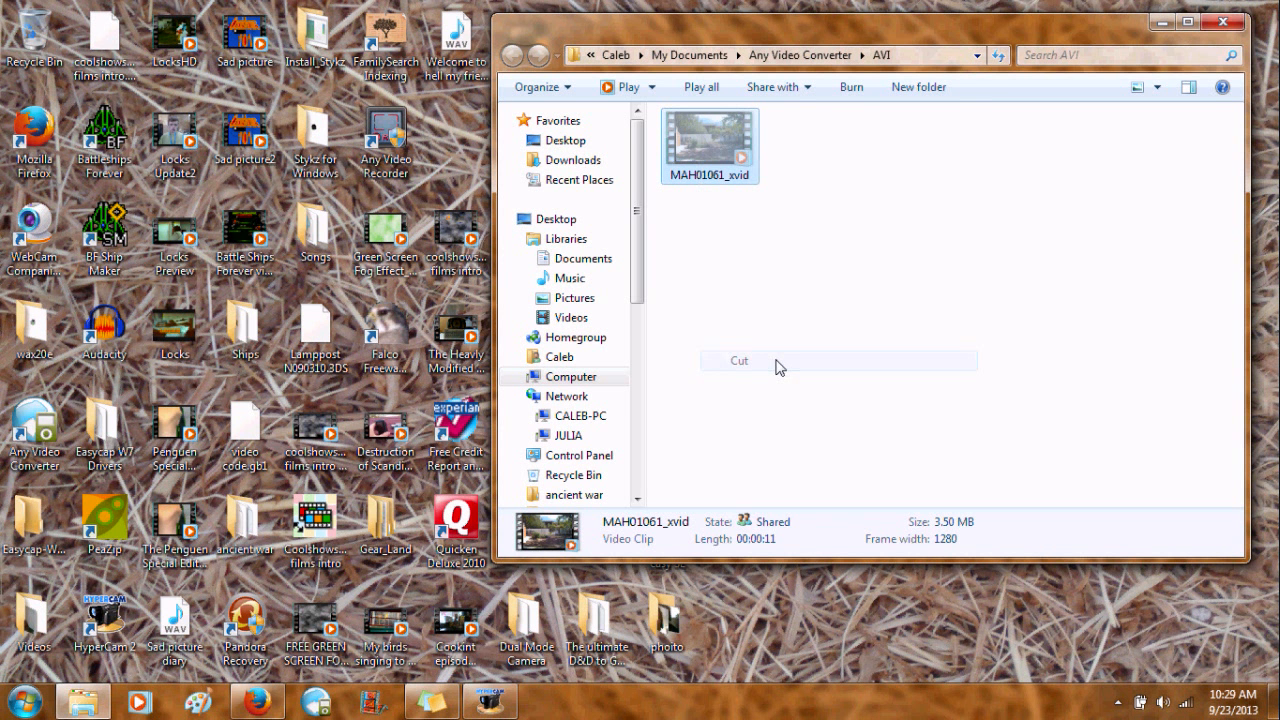
click(490, 702)
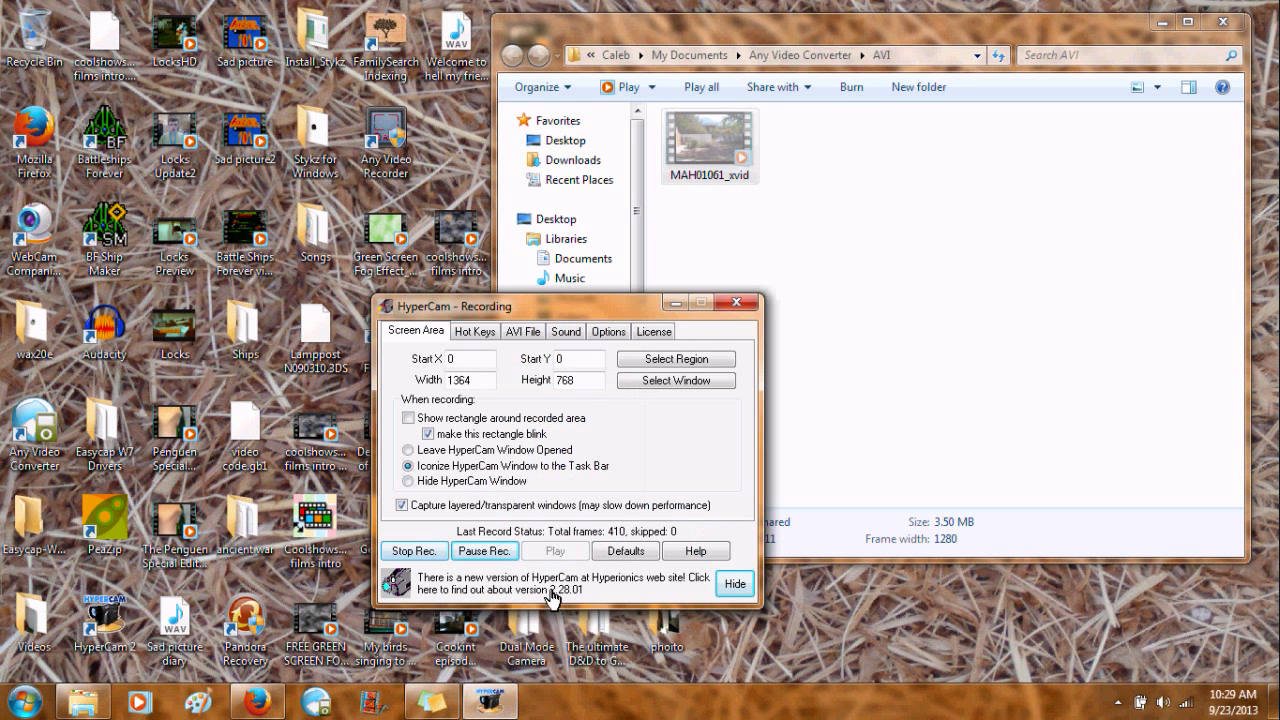
click(484, 551)
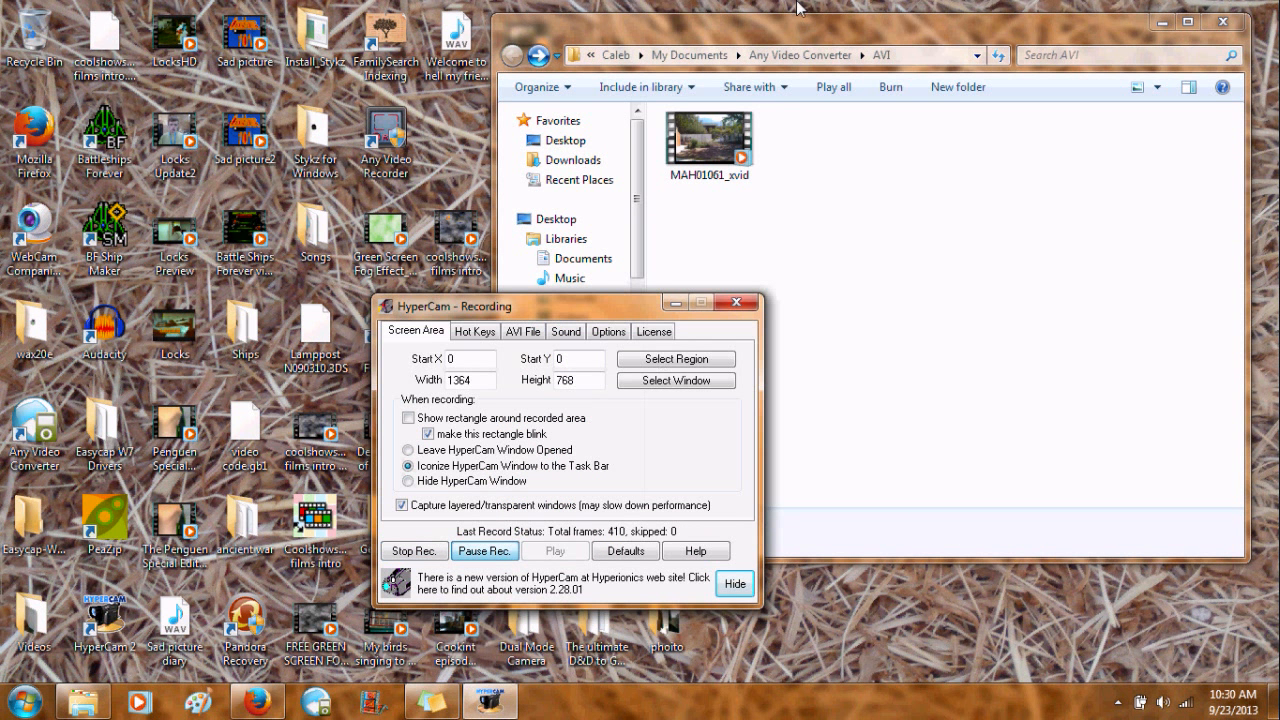
Cut the MAH01061_xvid video from the AVI folder and move the screen recorder window out of the way.
right_click(731, 157)
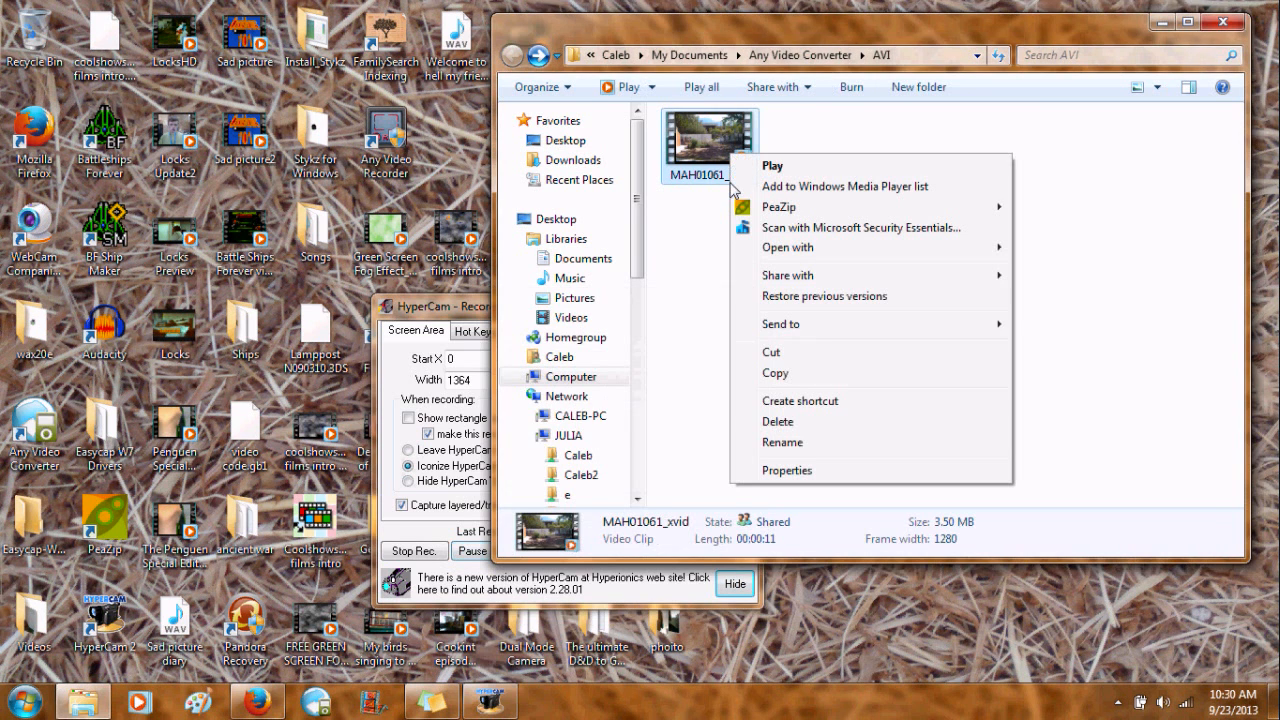
click(785, 352)
drag(465, 305, 266, 503)
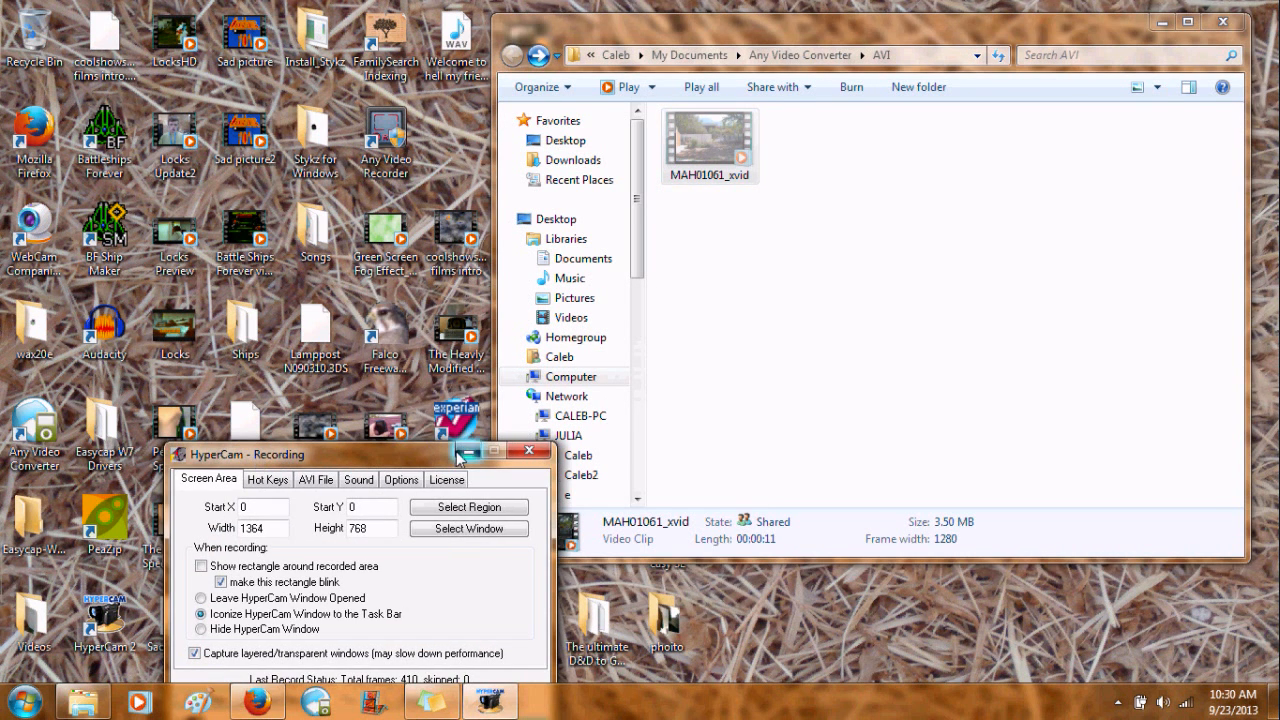
click(661, 148)
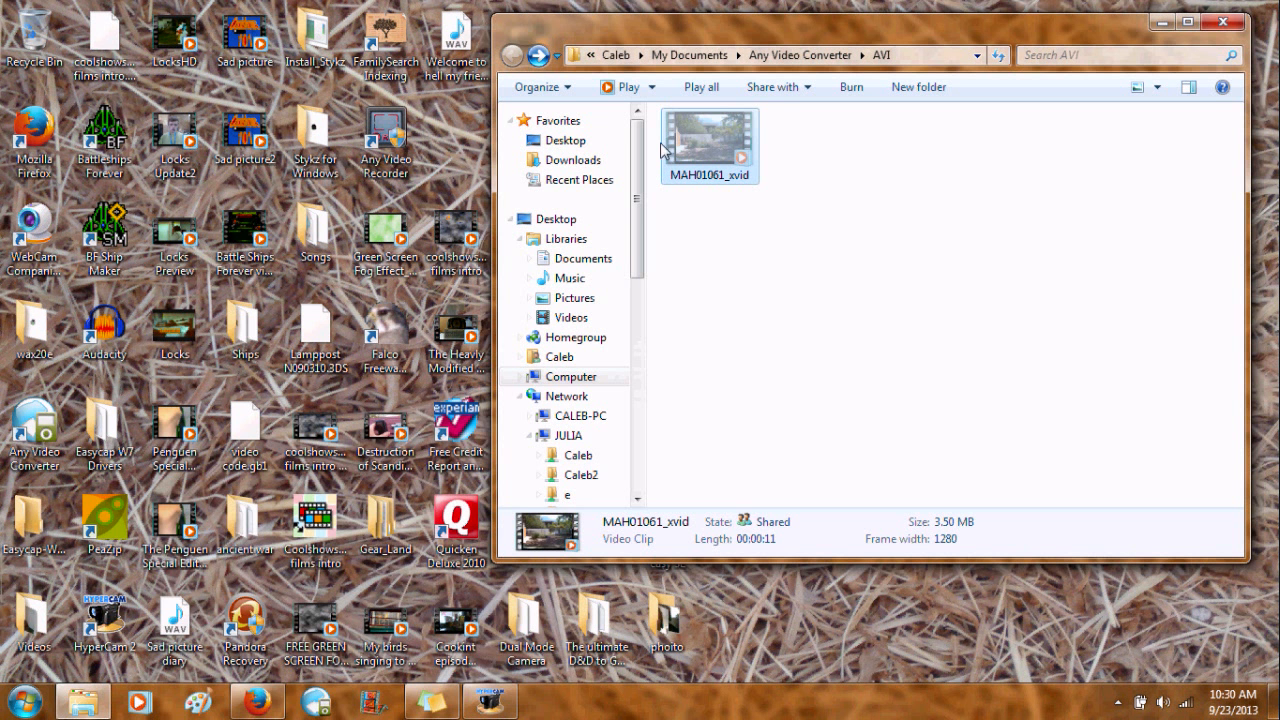
Create a folder named Tut in the CLIPS folder of the shared network computer.
click(570, 436)
double_click(963, 145)
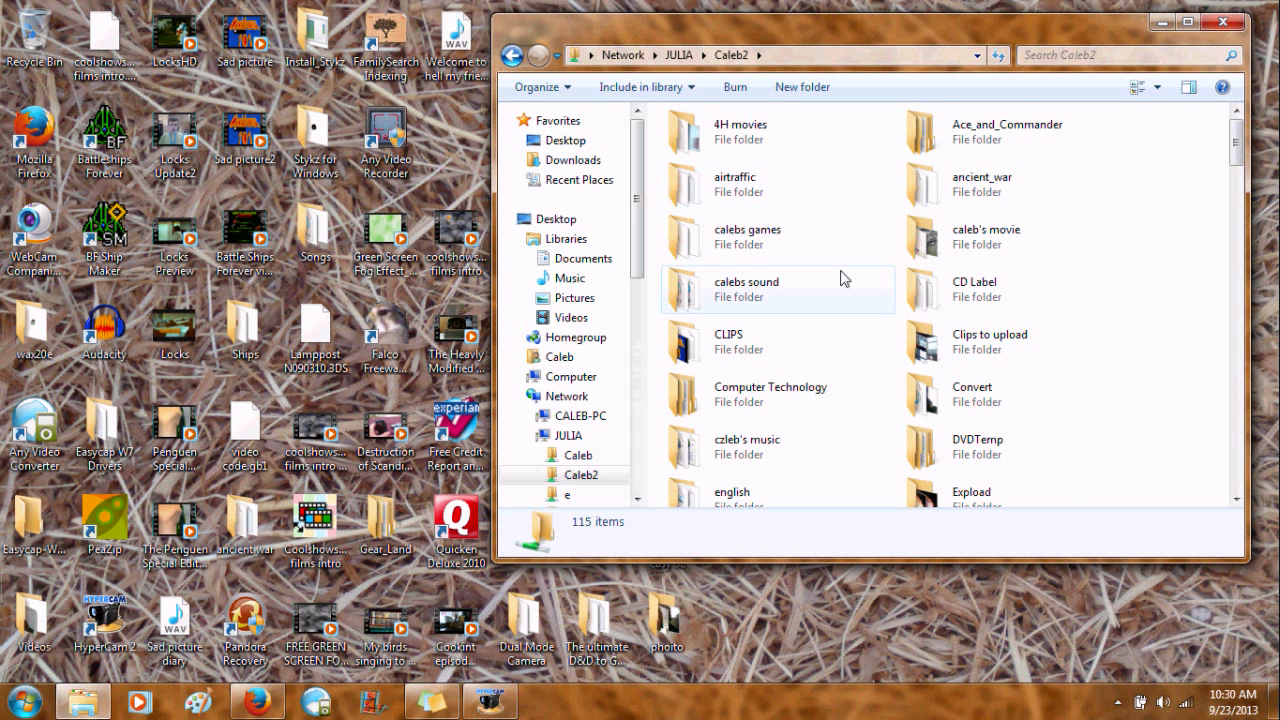
double_click(766, 338)
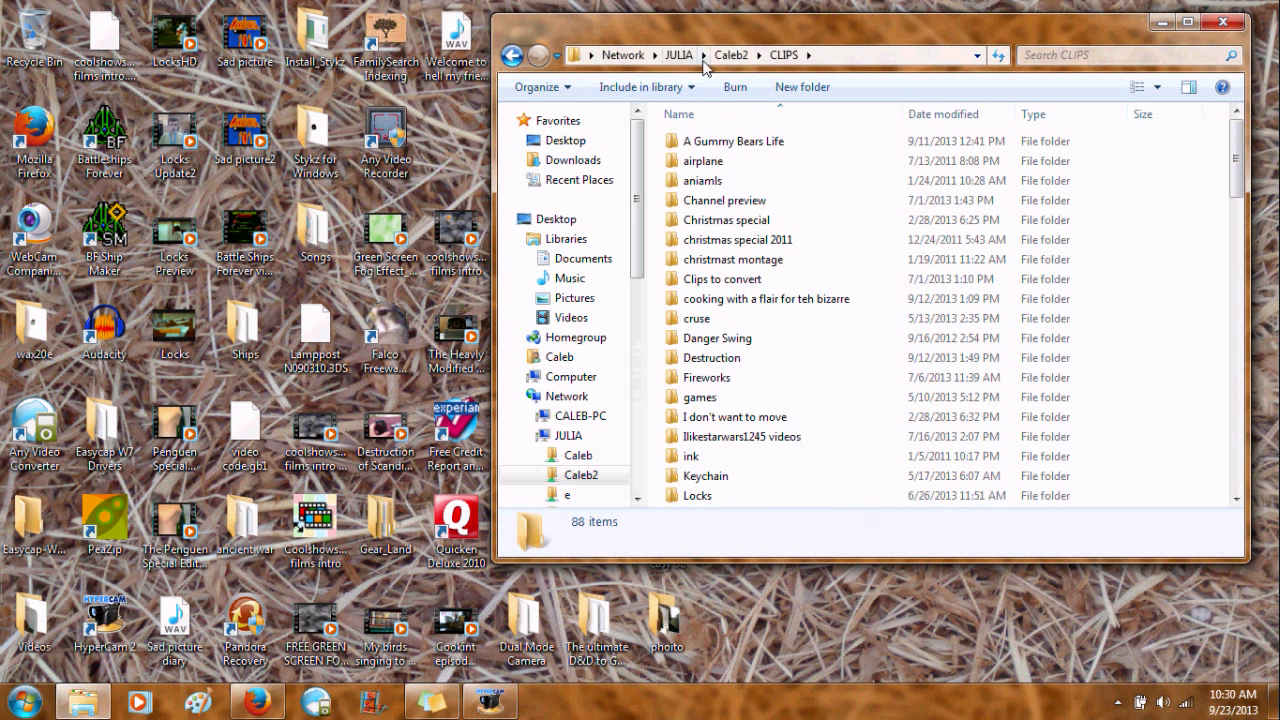
click(778, 91)
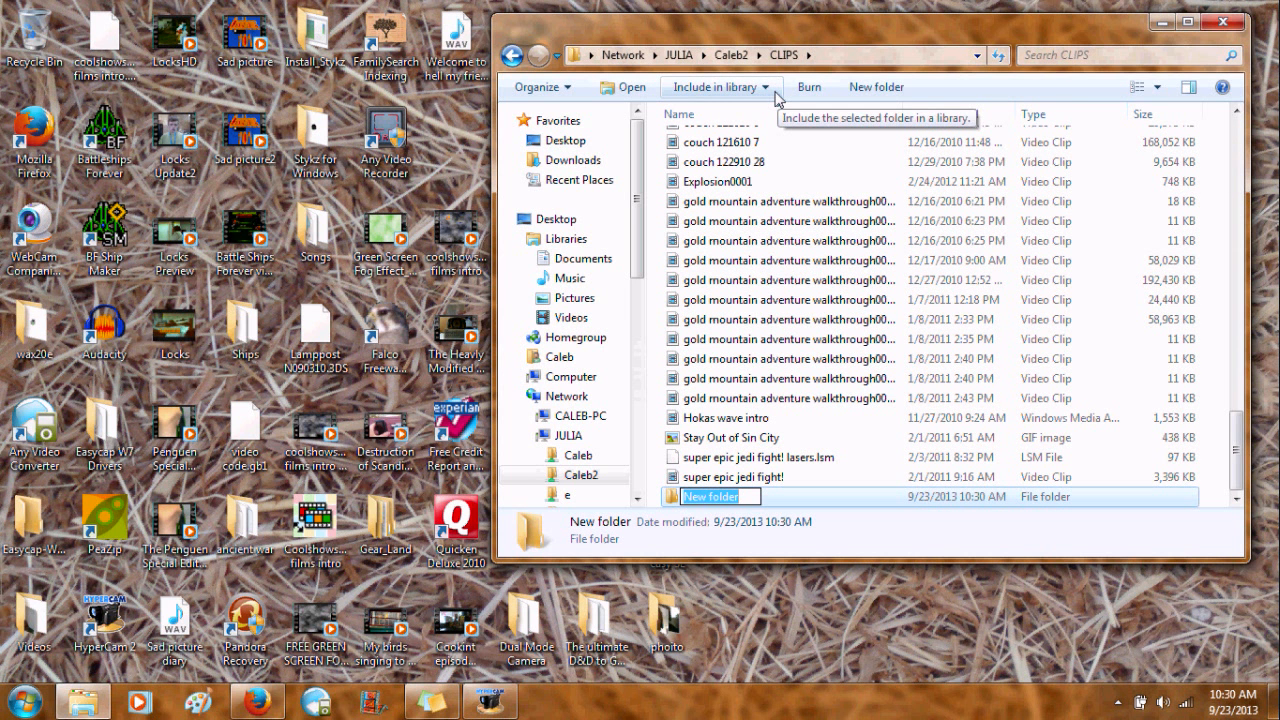
text(Tut)
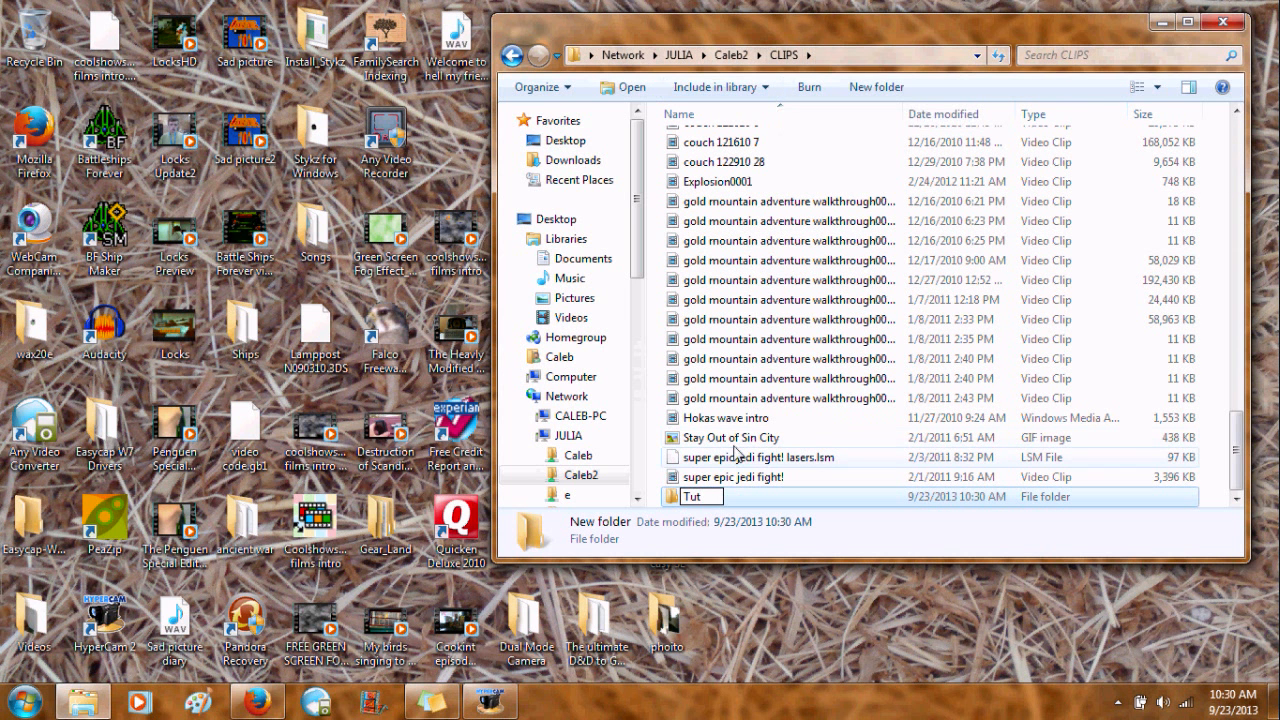
key(Return)
Open the Tut folder and paste the MAH01061_xvid video into it.
key(Return)
right_click(742, 160)
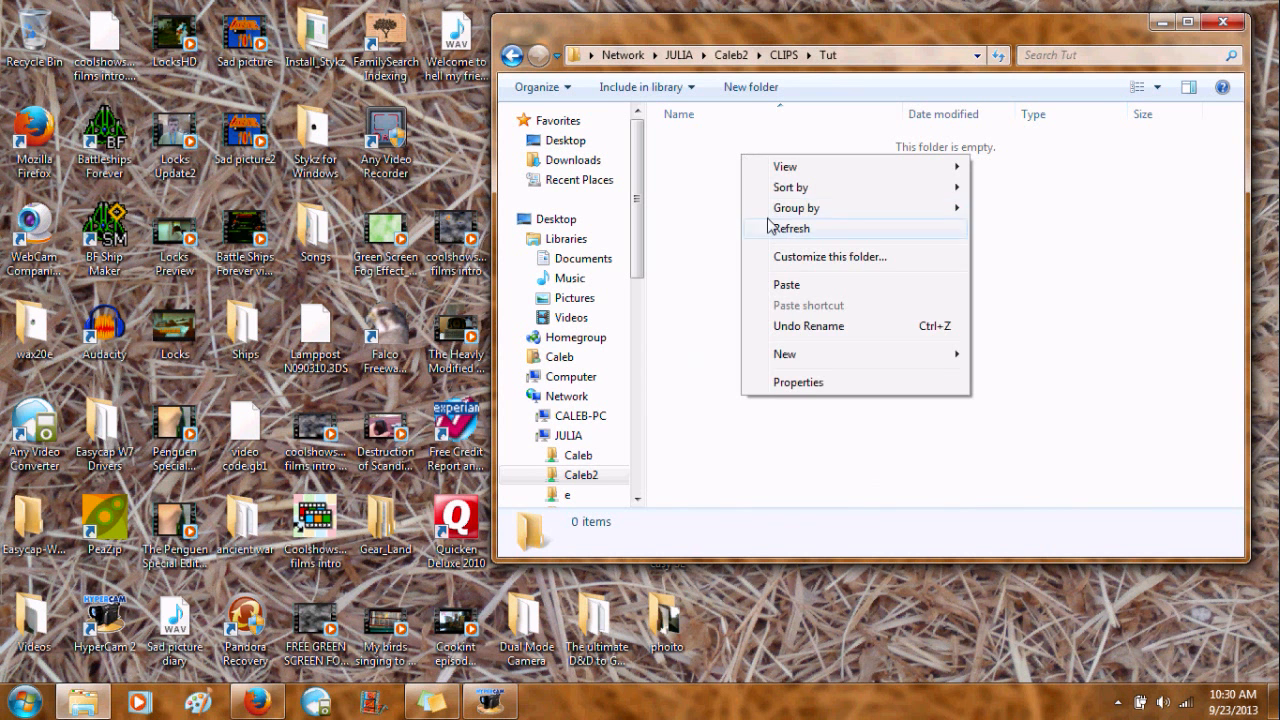
click(790, 286)
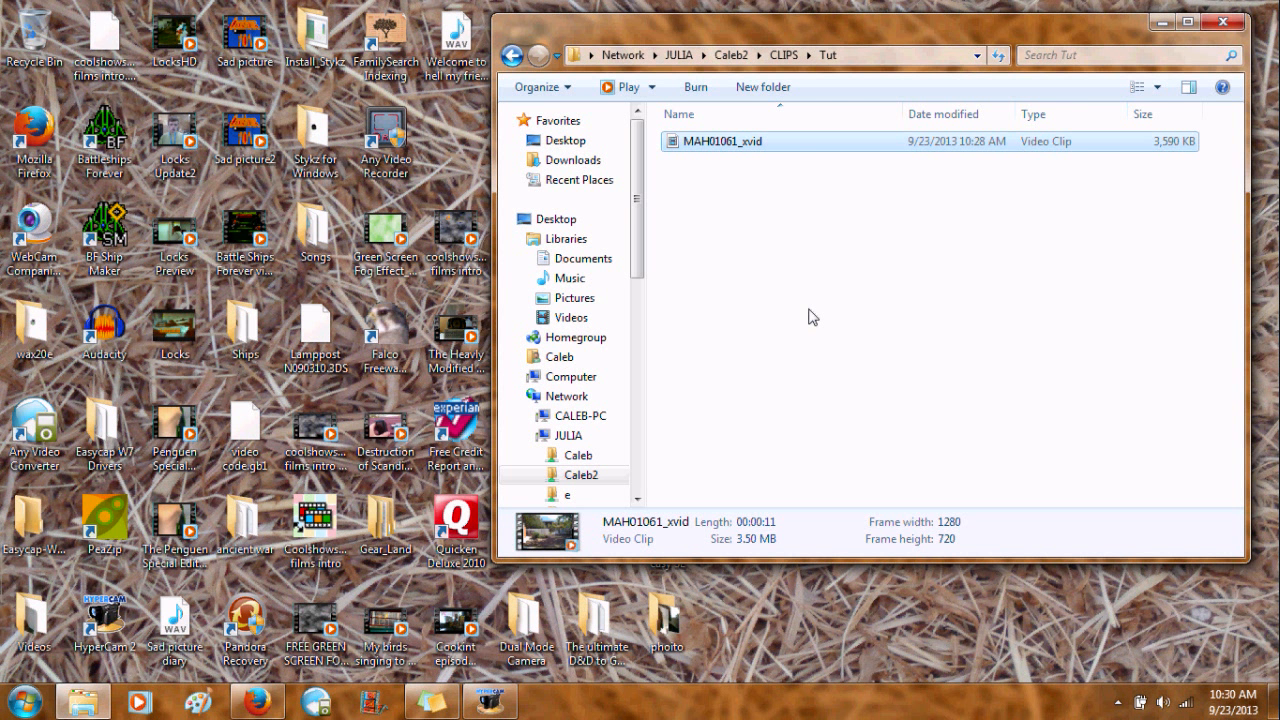
Look through the sound files folder and the finshed videos folder on the network share.
click(733, 55)
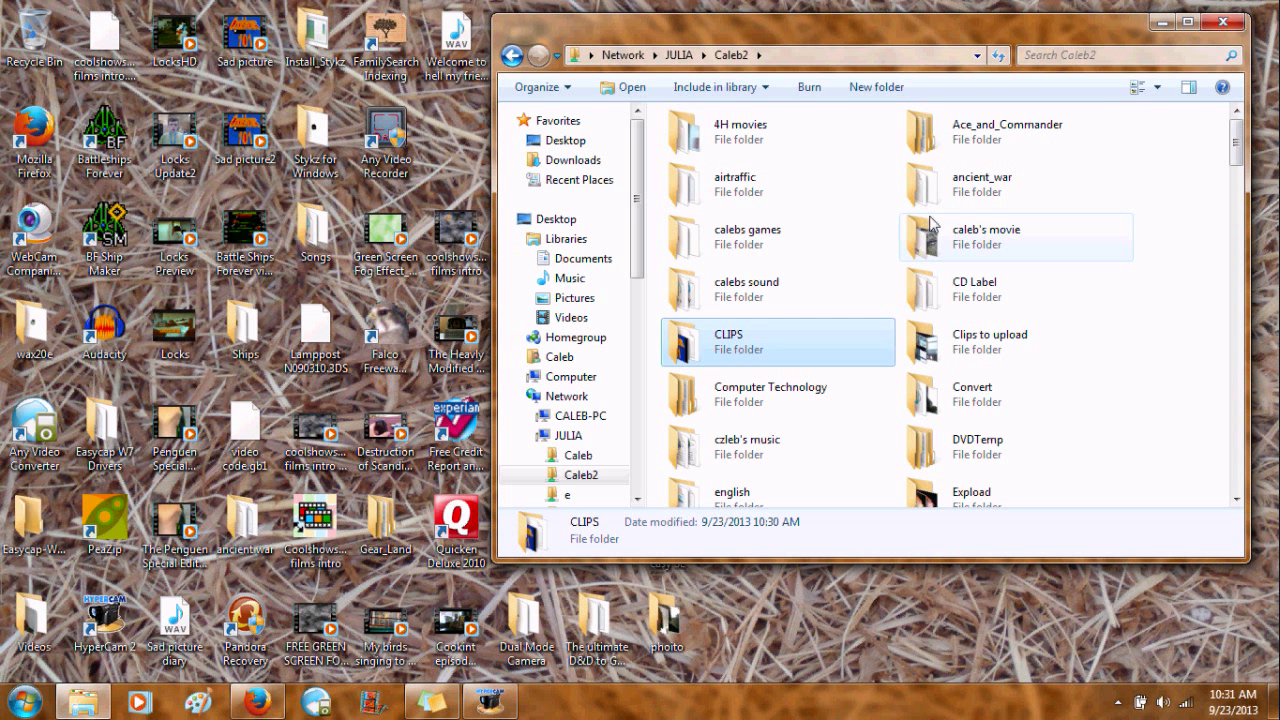
double_click(776, 280)
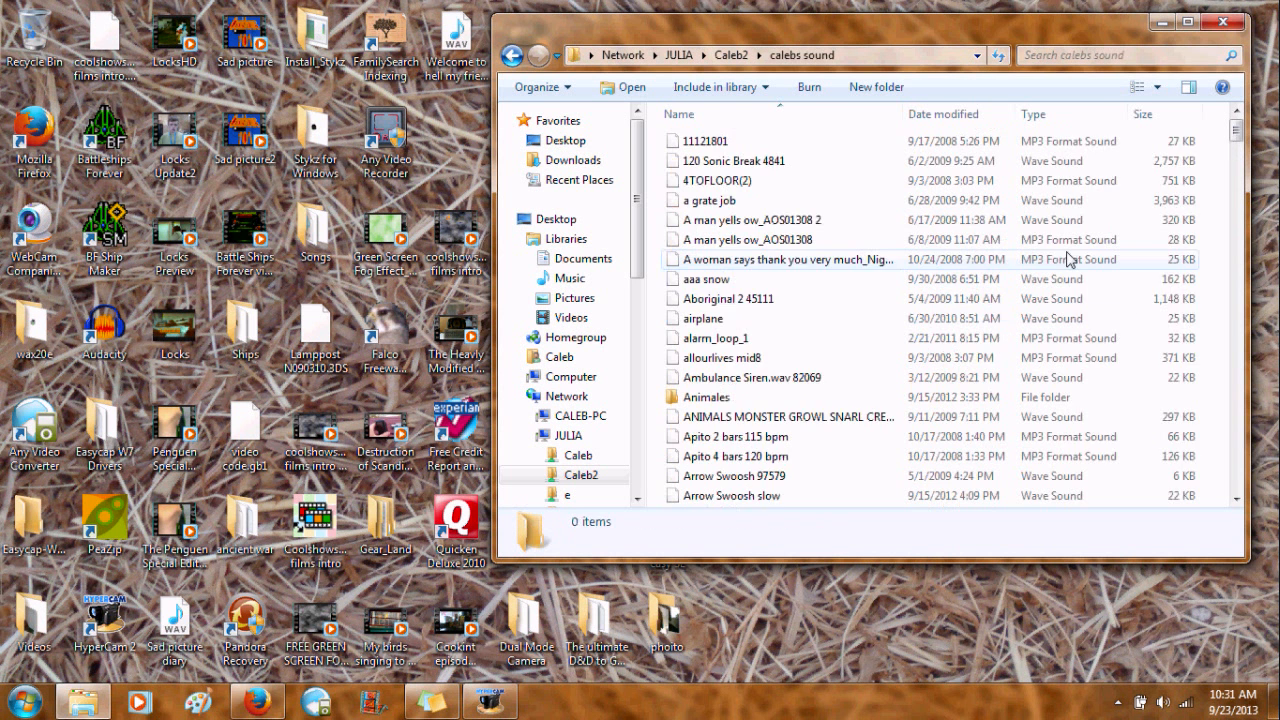
mouse_move(1236, 131)
mouse_down()
mouse_move(1249, 208)
mouse_move(1248, 480)
mouse_move(1246, 128)
mouse_up()
click(512, 57)
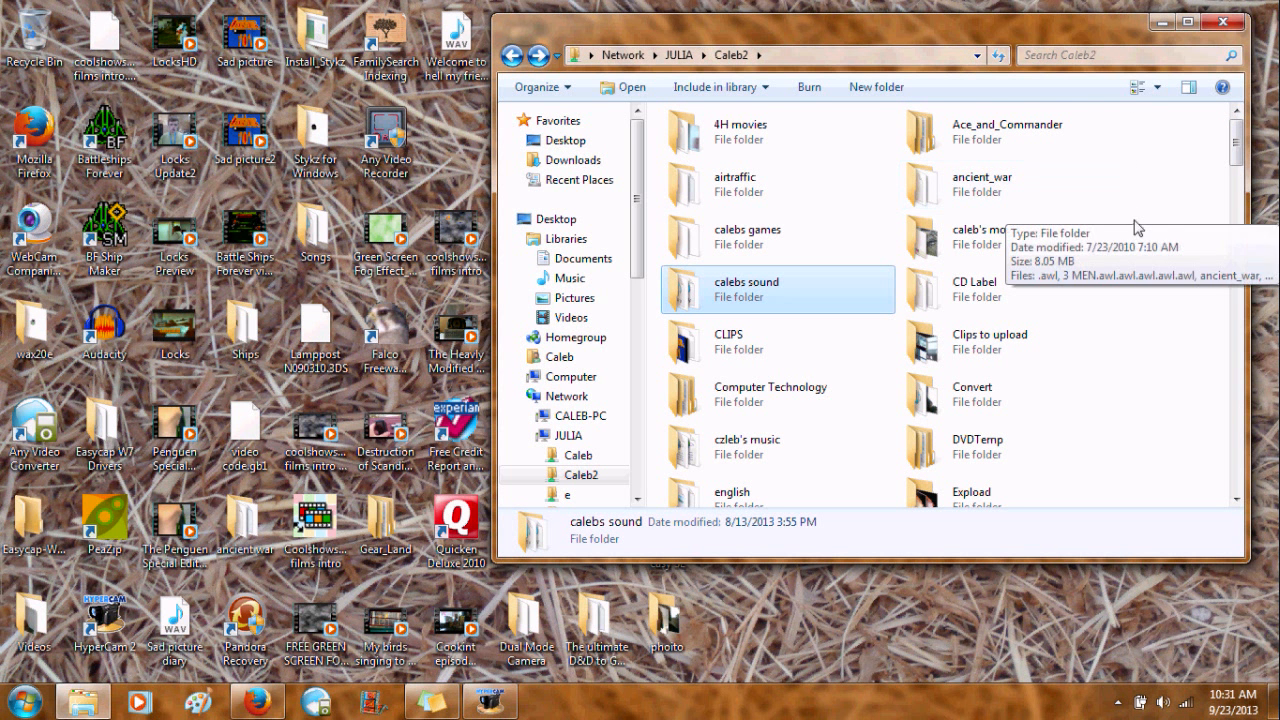
click(1054, 286)
key(f)
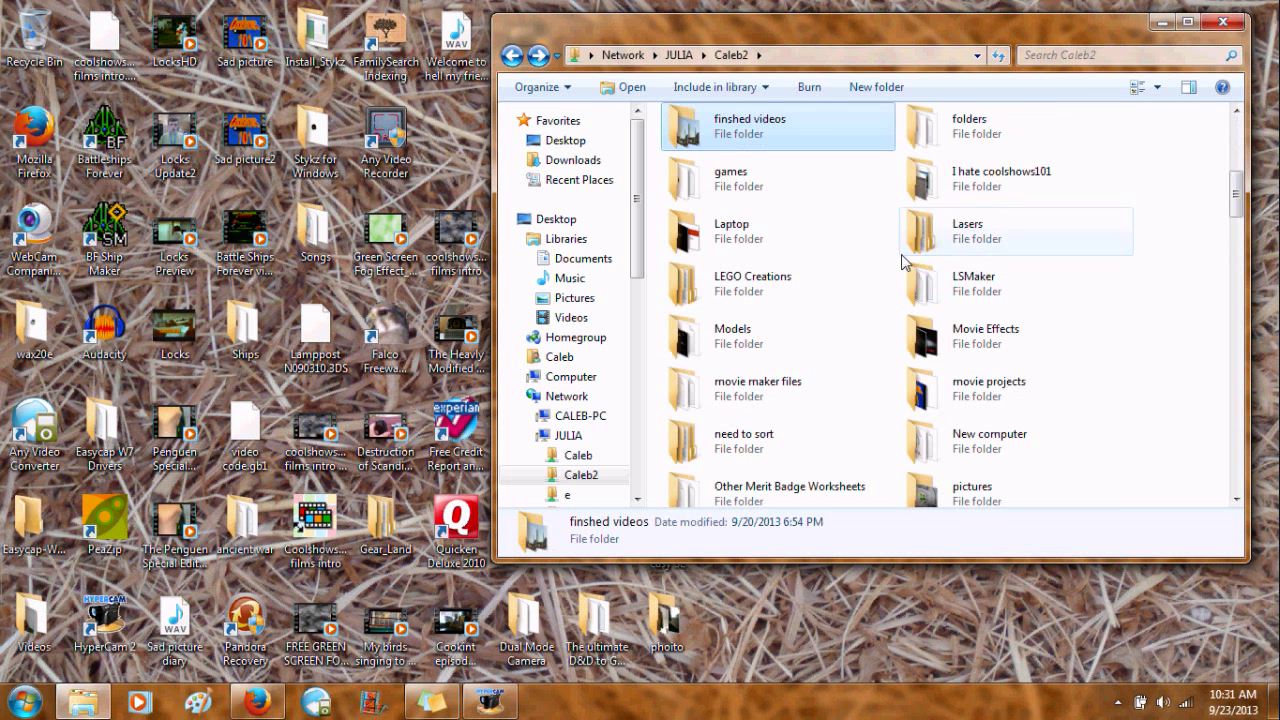
double_click(829, 134)
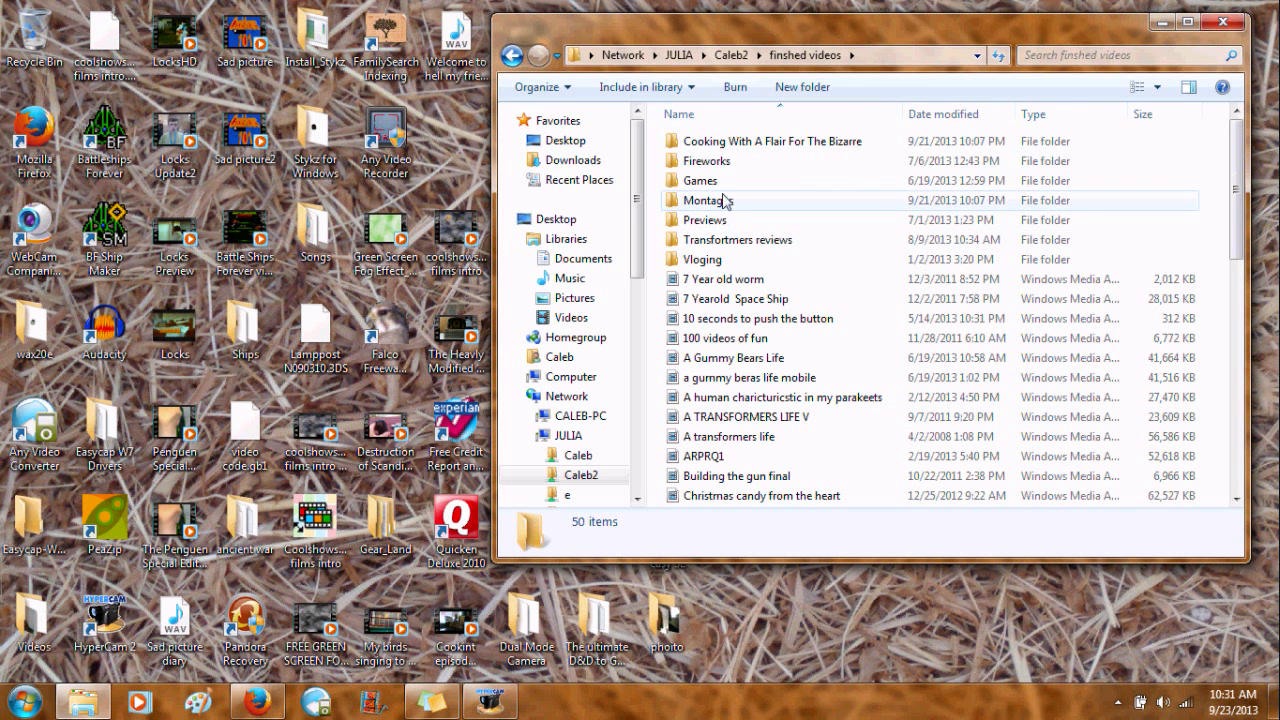
click(731, 55)
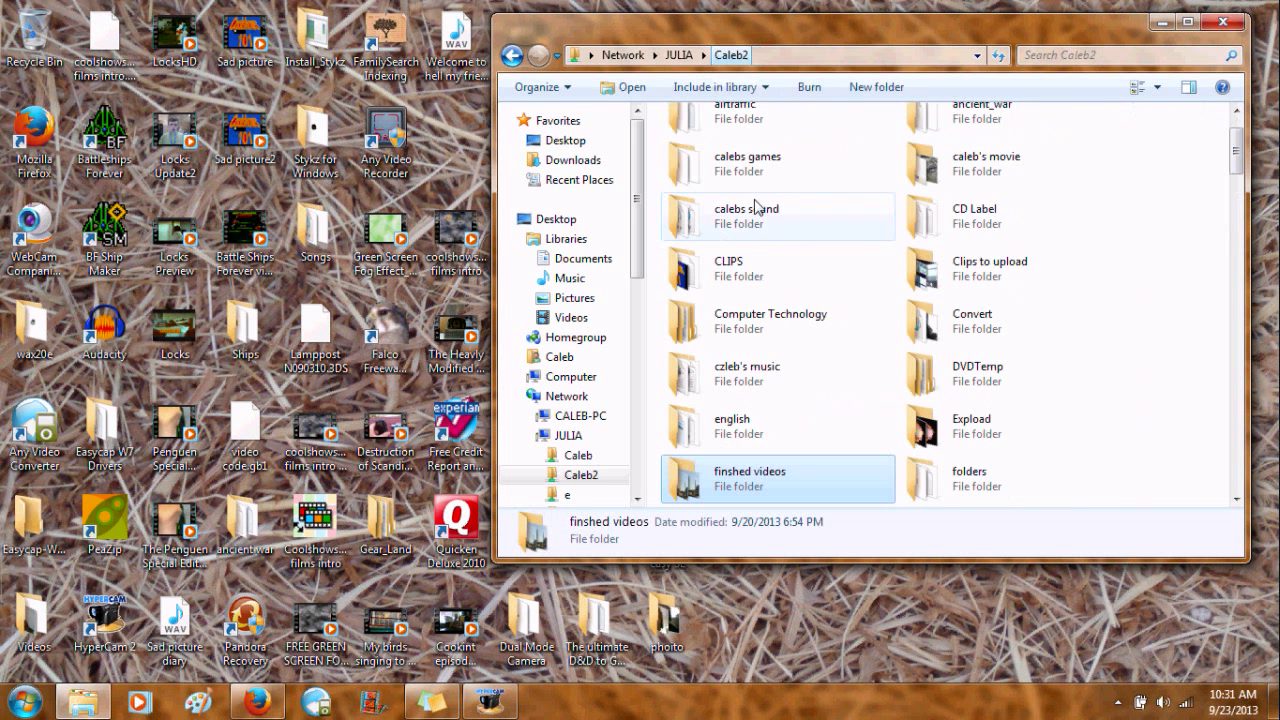
Look through the CLIPS, cooking with a flair for teh bizarre and Clips to upload folders, and close the file window.
double_click(768, 279)
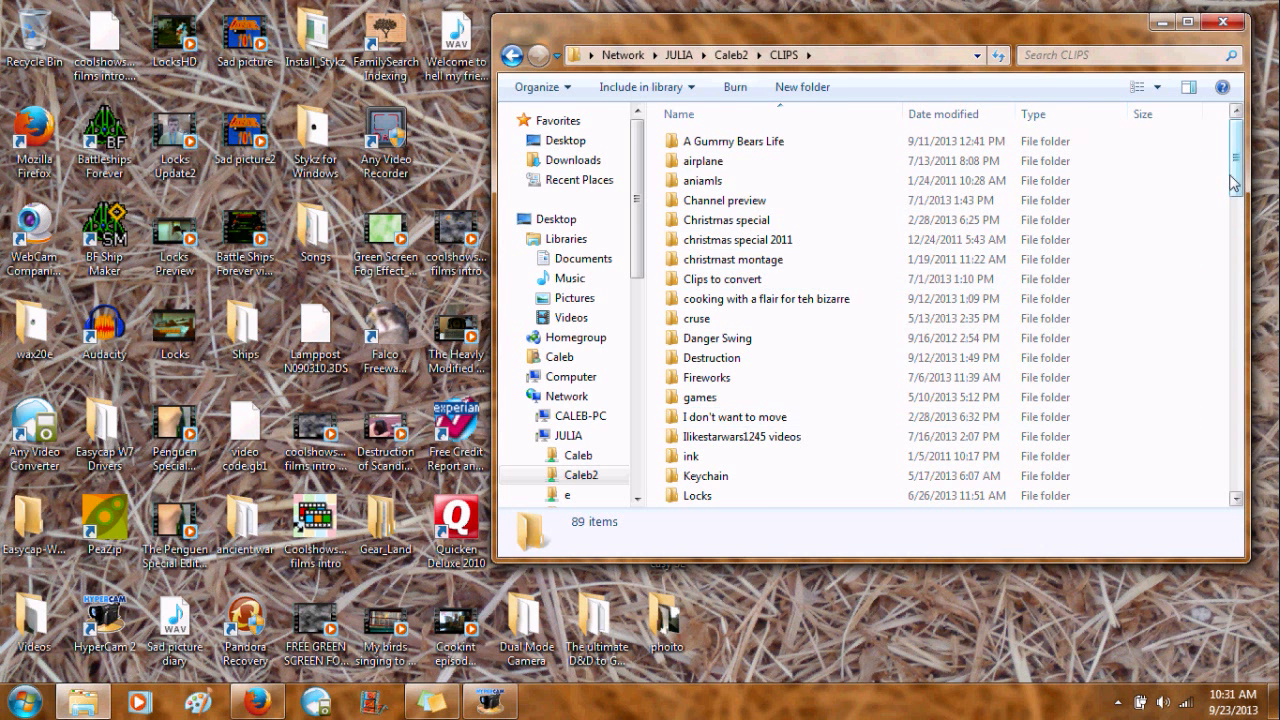
mouse_move(1237, 181)
mouse_down()
mouse_move(1237, 202)
mouse_move(1237, 172)
mouse_up()
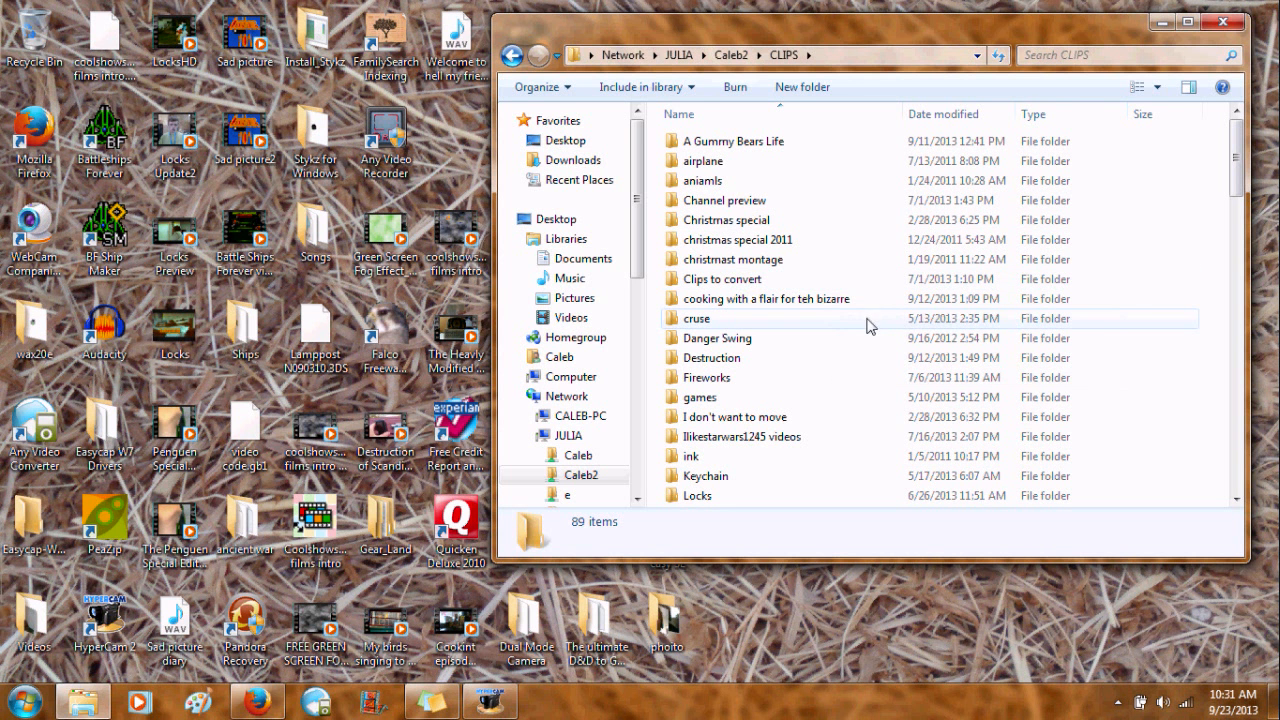
double_click(826, 305)
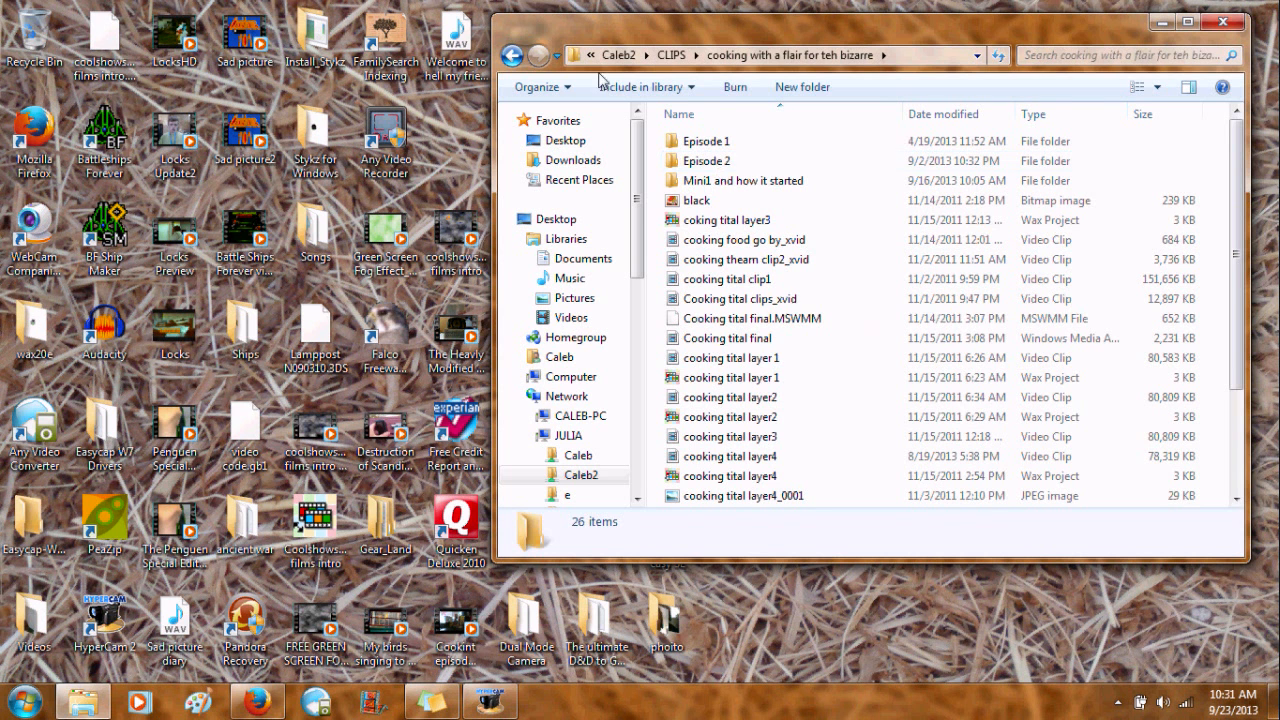
click(510, 56)
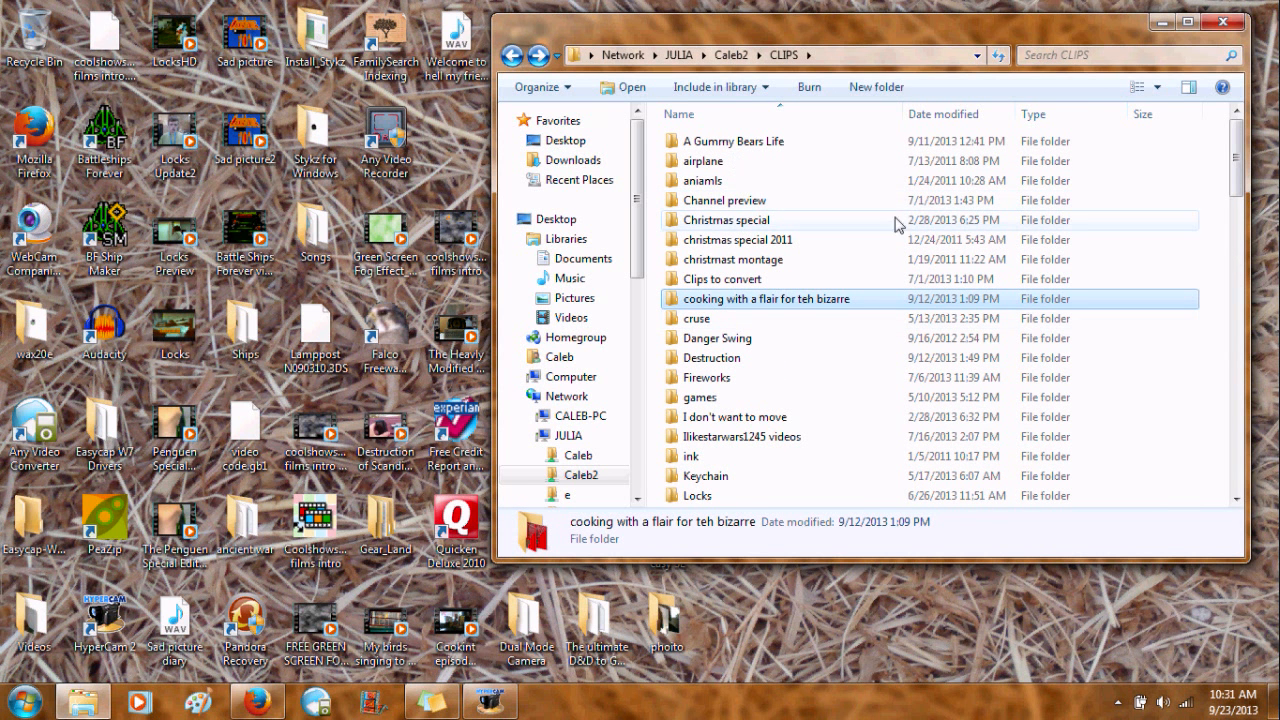
click(728, 56)
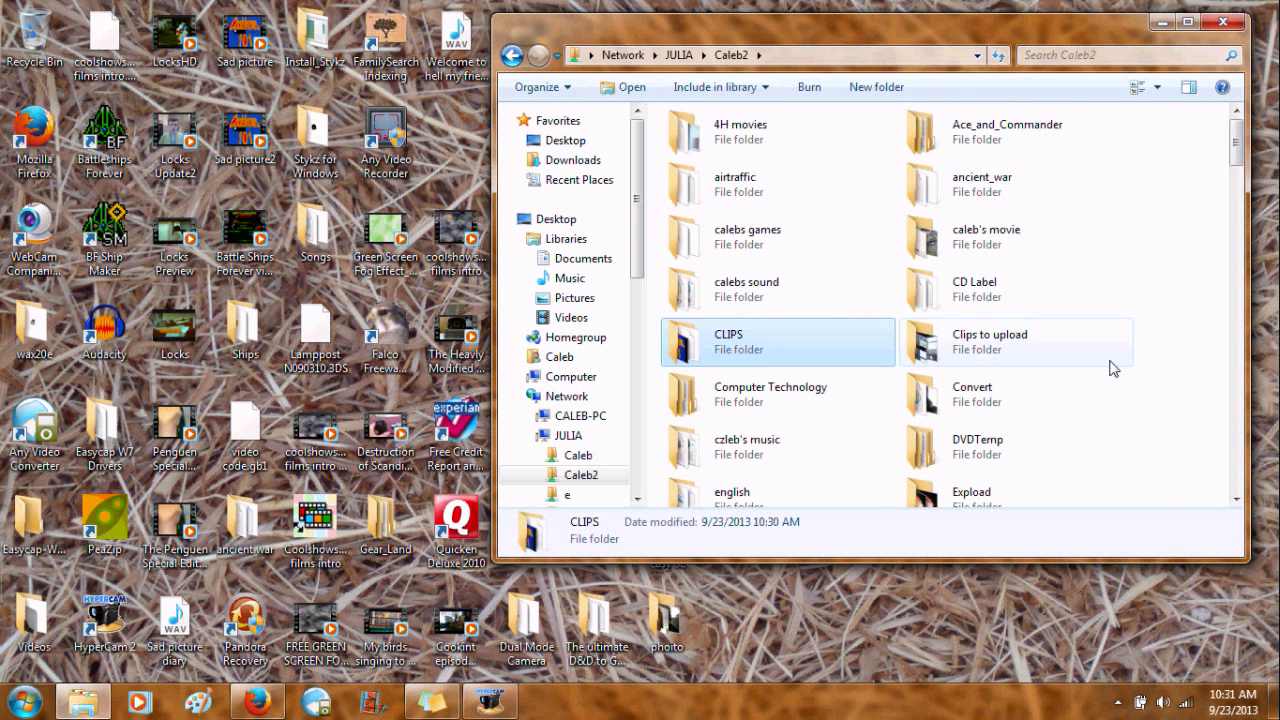
double_click(1075, 343)
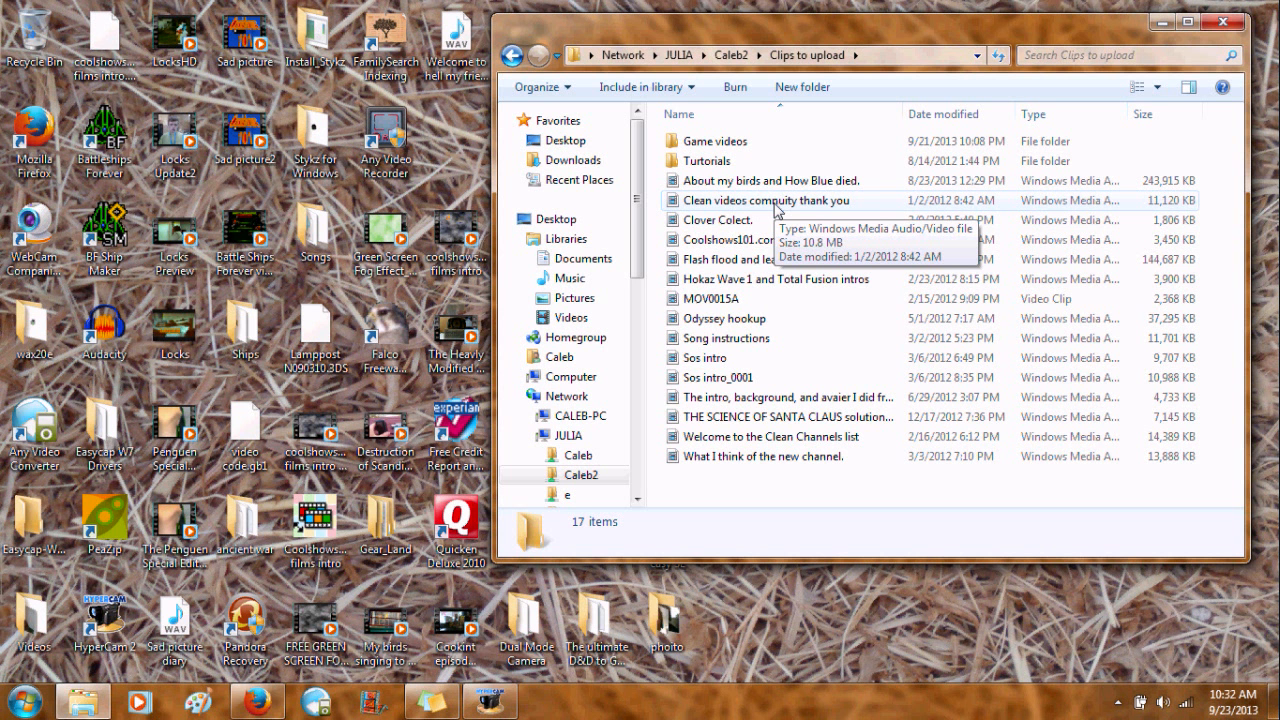
click(512, 56)
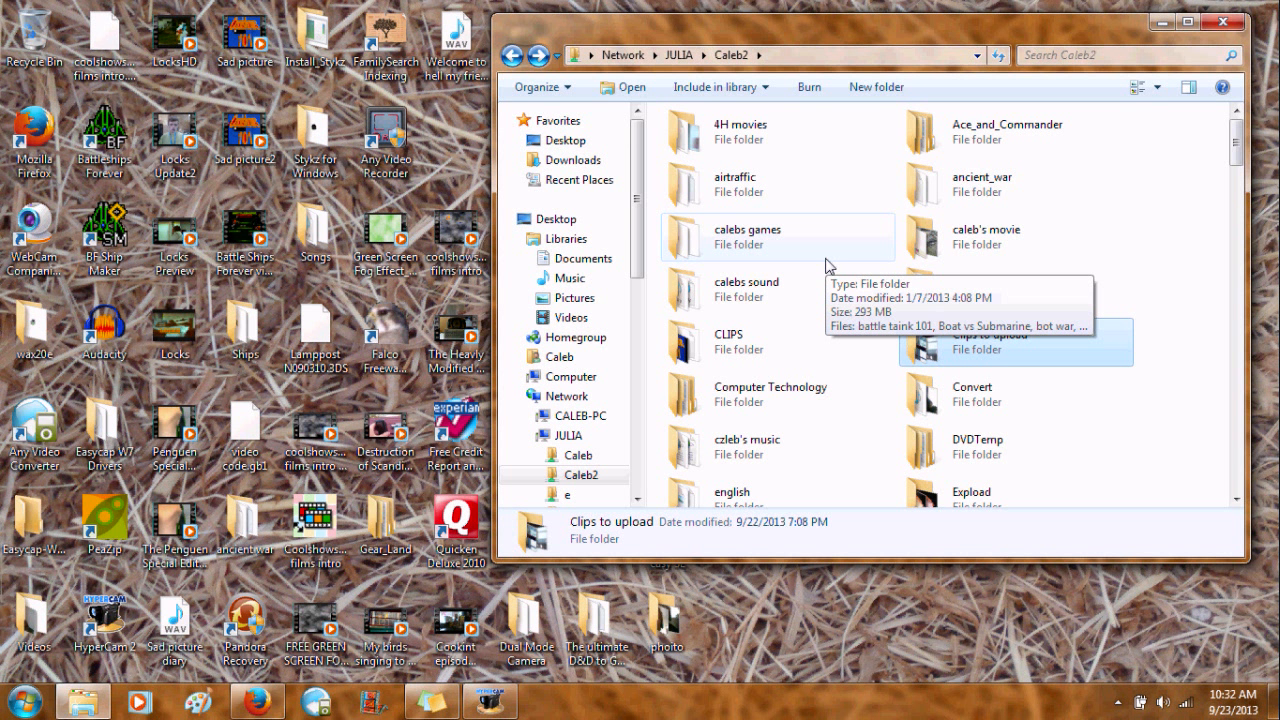
click(1222, 21)
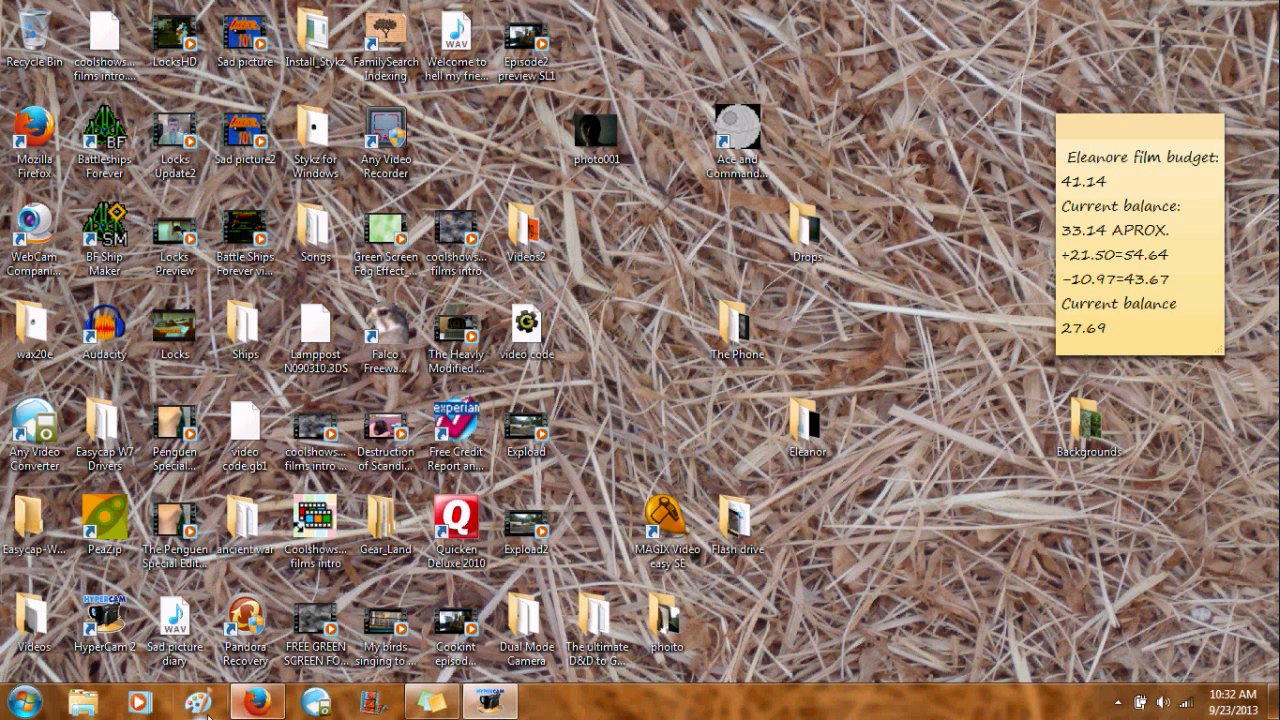
Switch to Wax and import the MAH01061_xvid video from the Tut folder into the media pool.
click(12, 710)
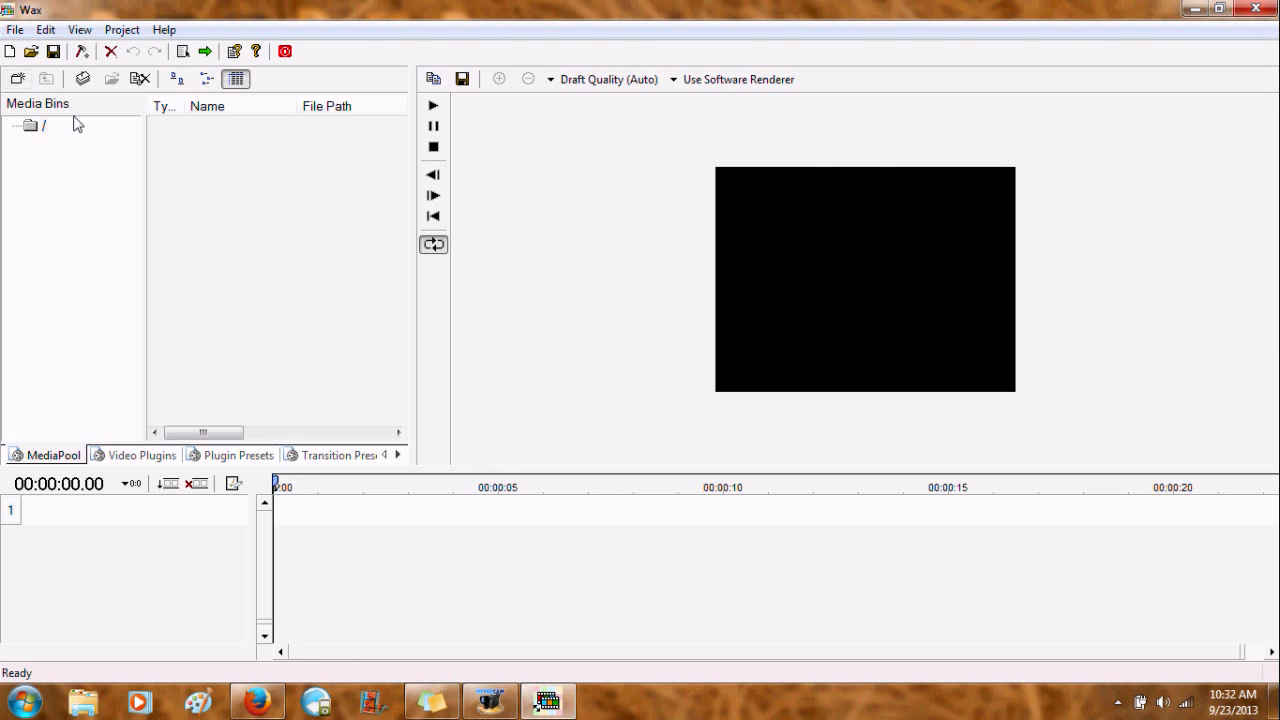
click(84, 80)
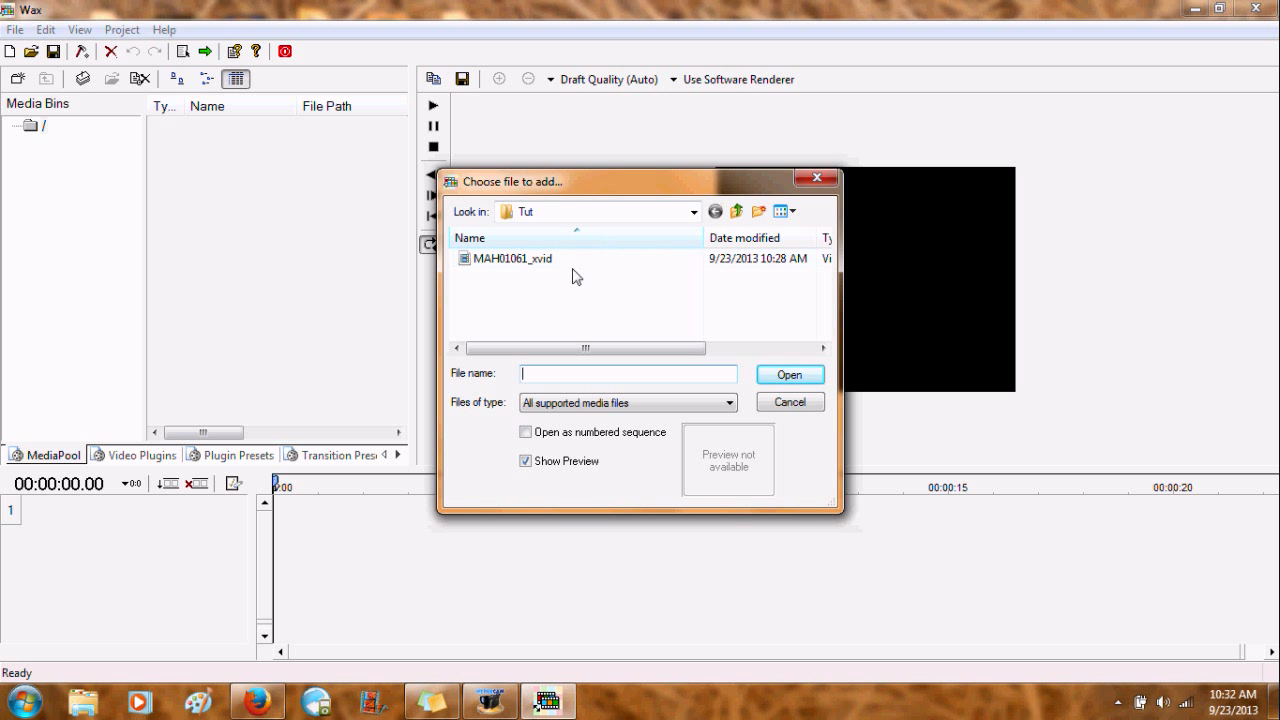
click(537, 262)
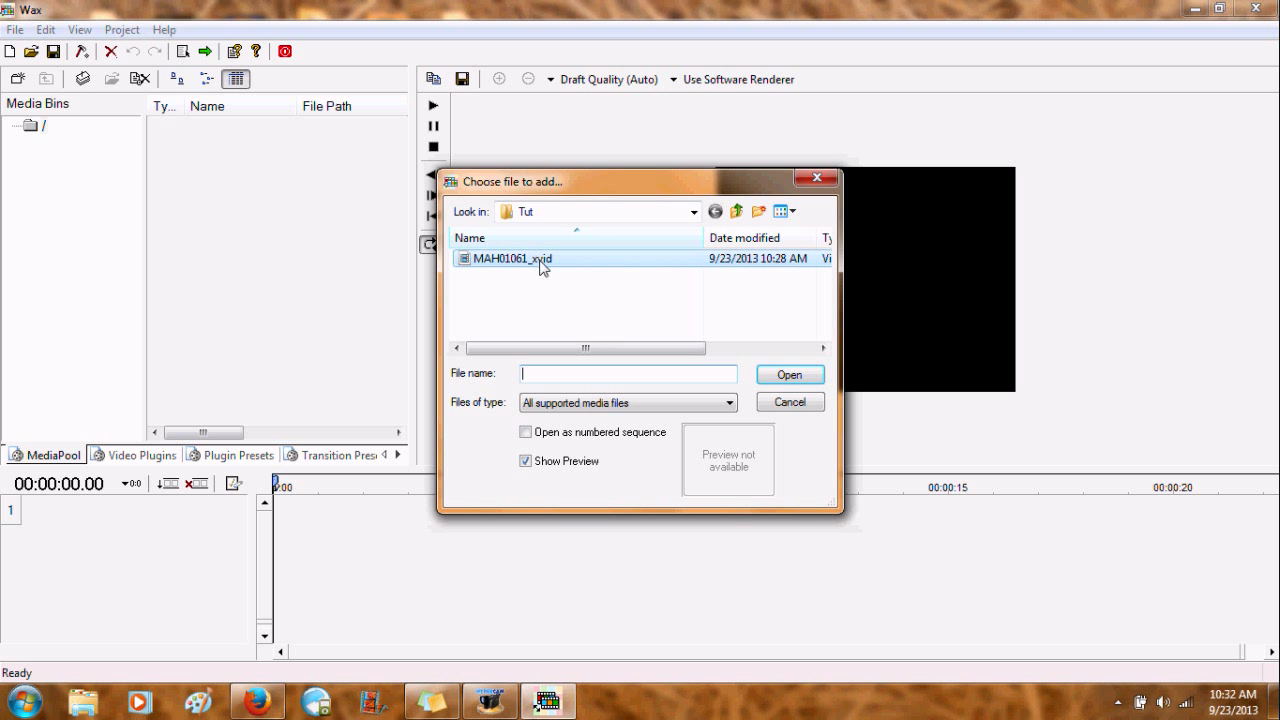
click(790, 374)
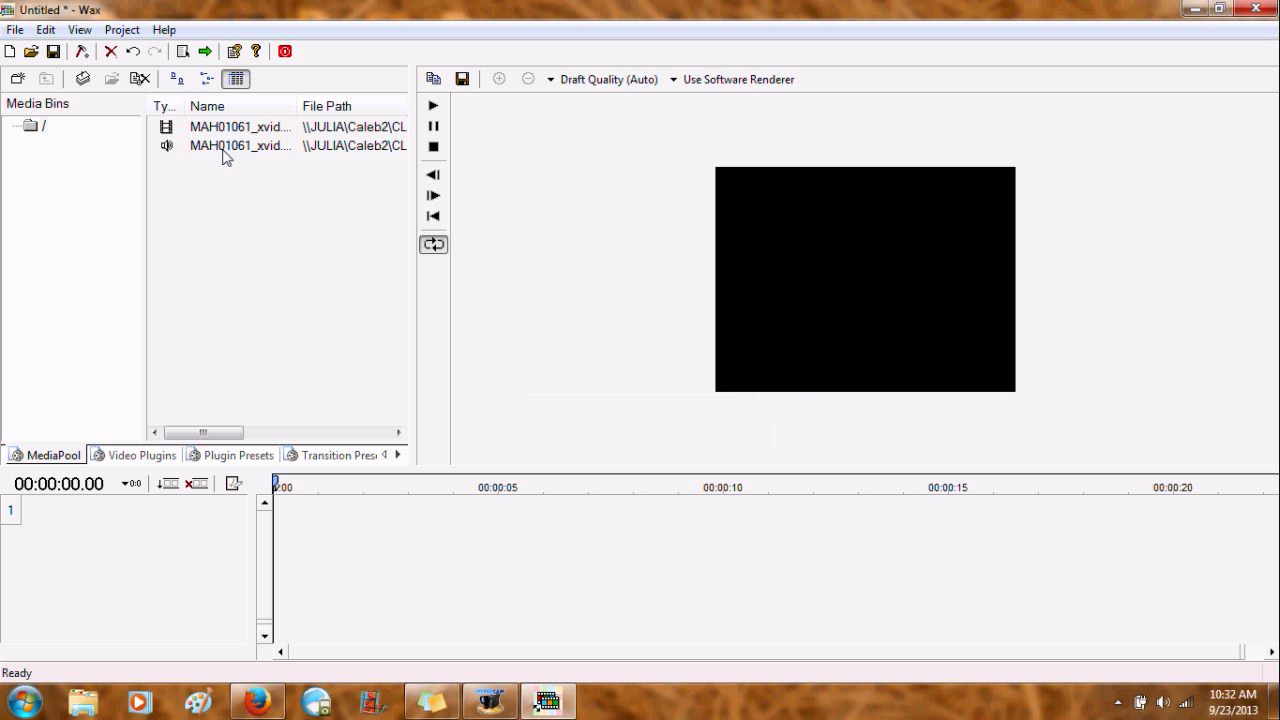
Place the MAH01061_xvid video on track 1 and its audio on track 2, and briefly play the preview.
drag(216, 132, 260, 512)
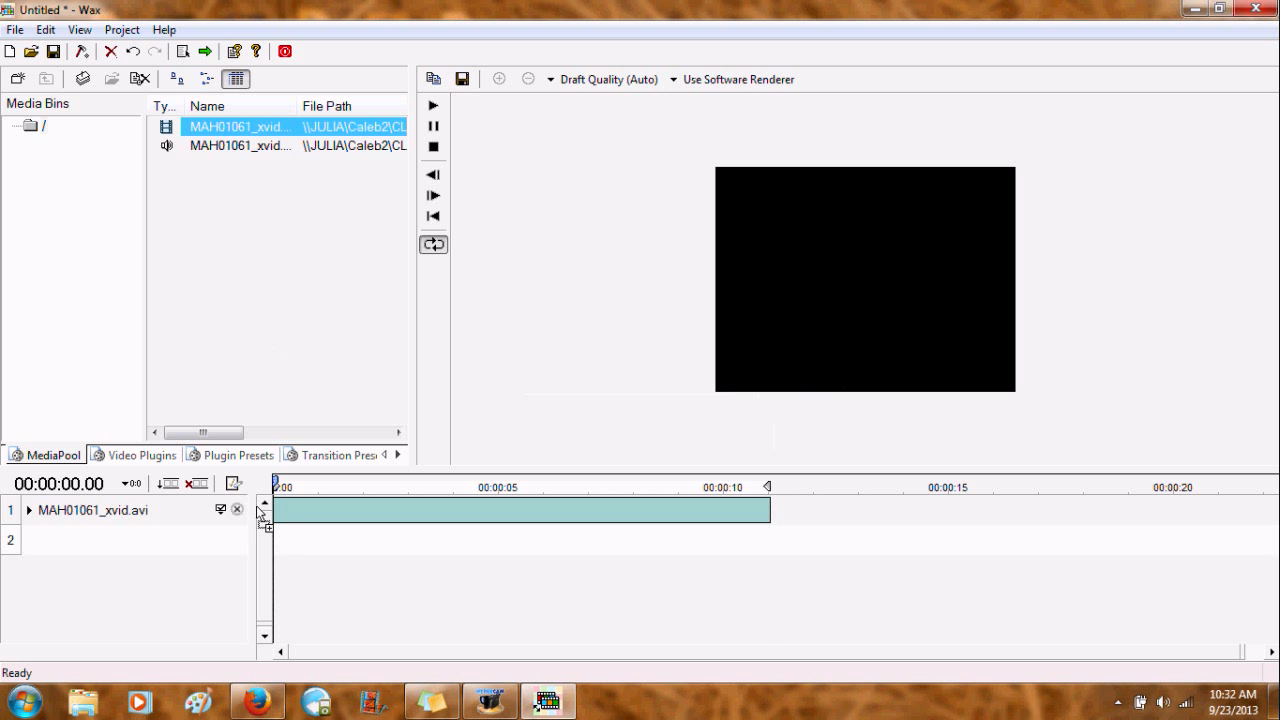
drag(234, 145, 301, 547)
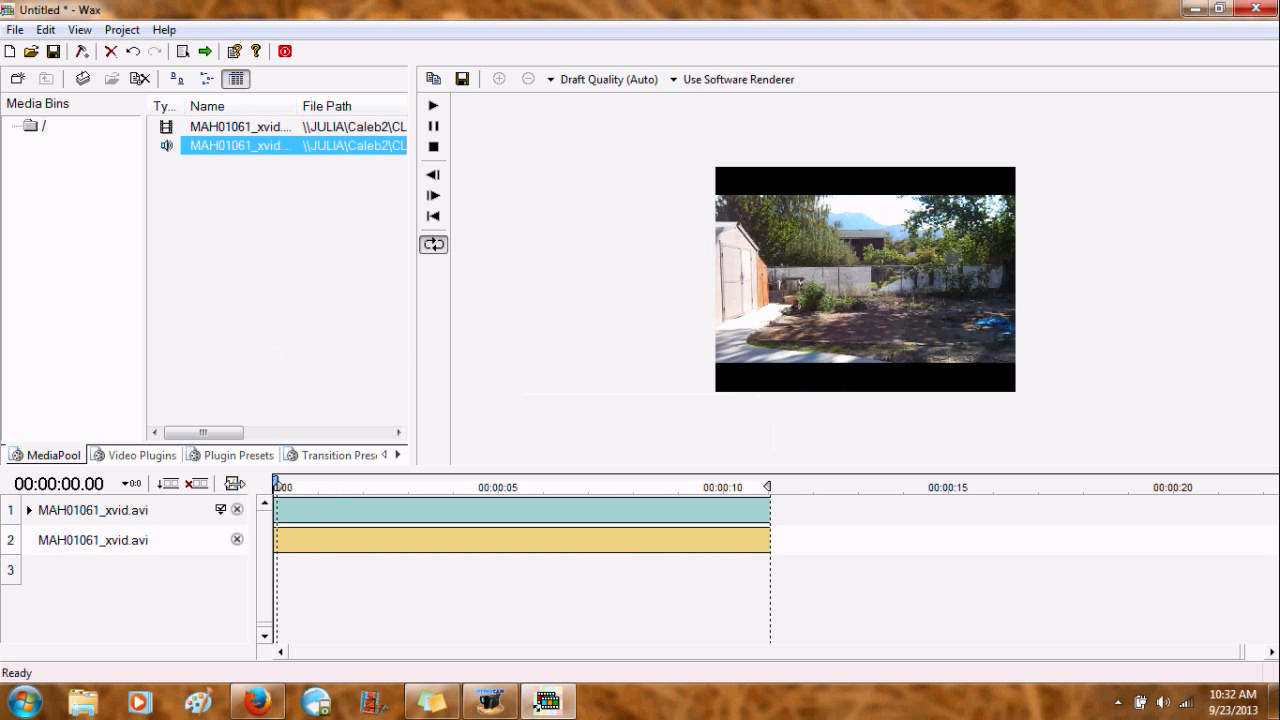
click(434, 106)
click(434, 147)
Remove the MAH01061_xvid audio clip from track 2 of the timeline.
right_click(508, 537)
click(591, 291)
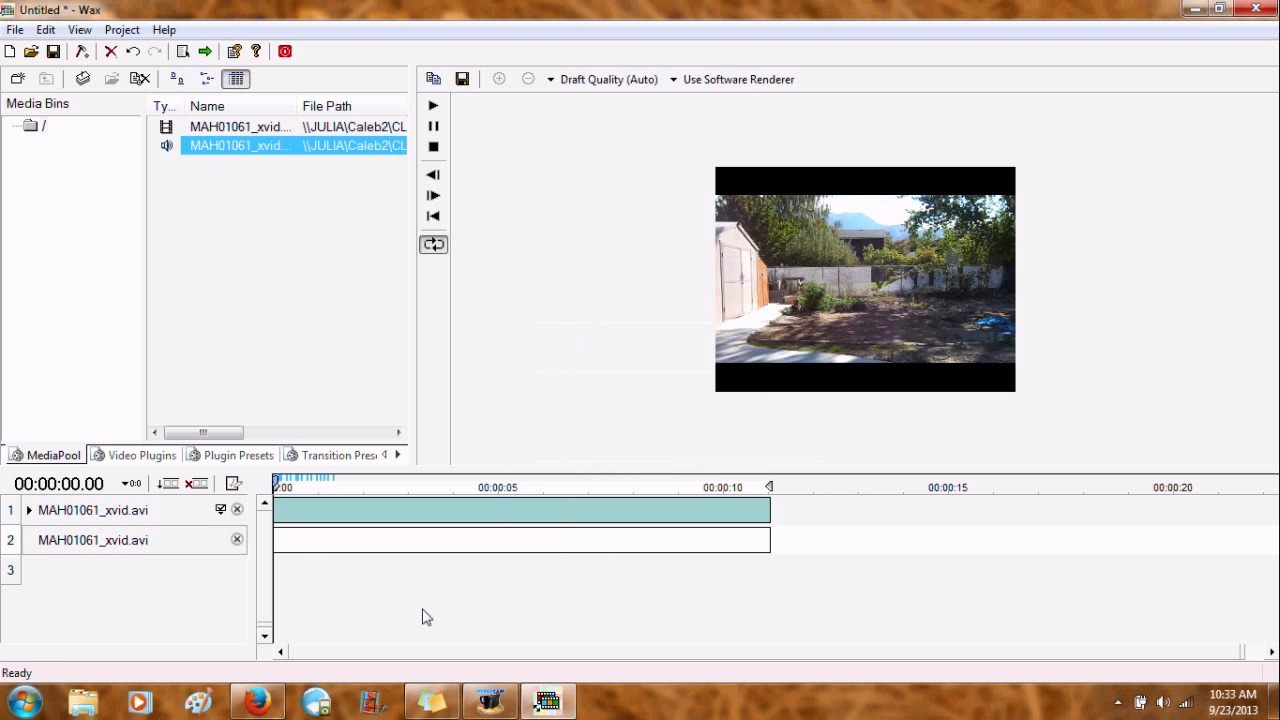
right_click(437, 545)
click(500, 310)
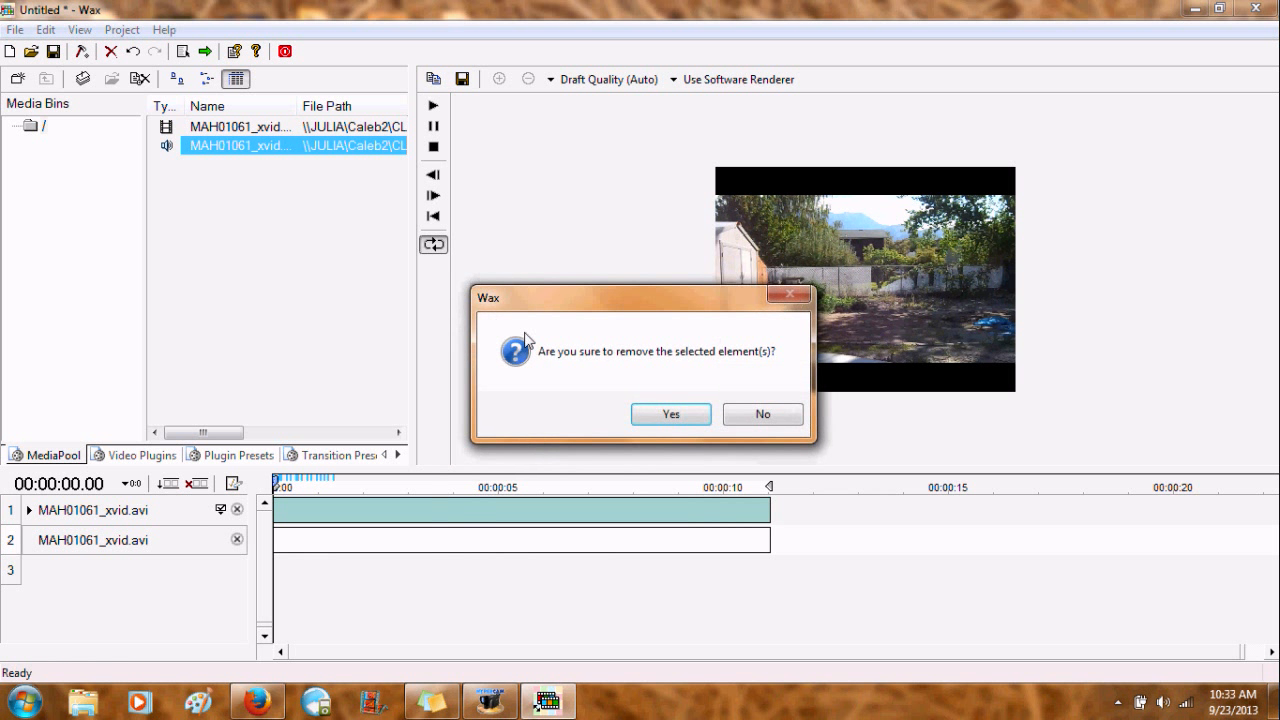
click(671, 414)
Delete the MAH01061_xvid audio item from the media pool.
right_click(337, 148)
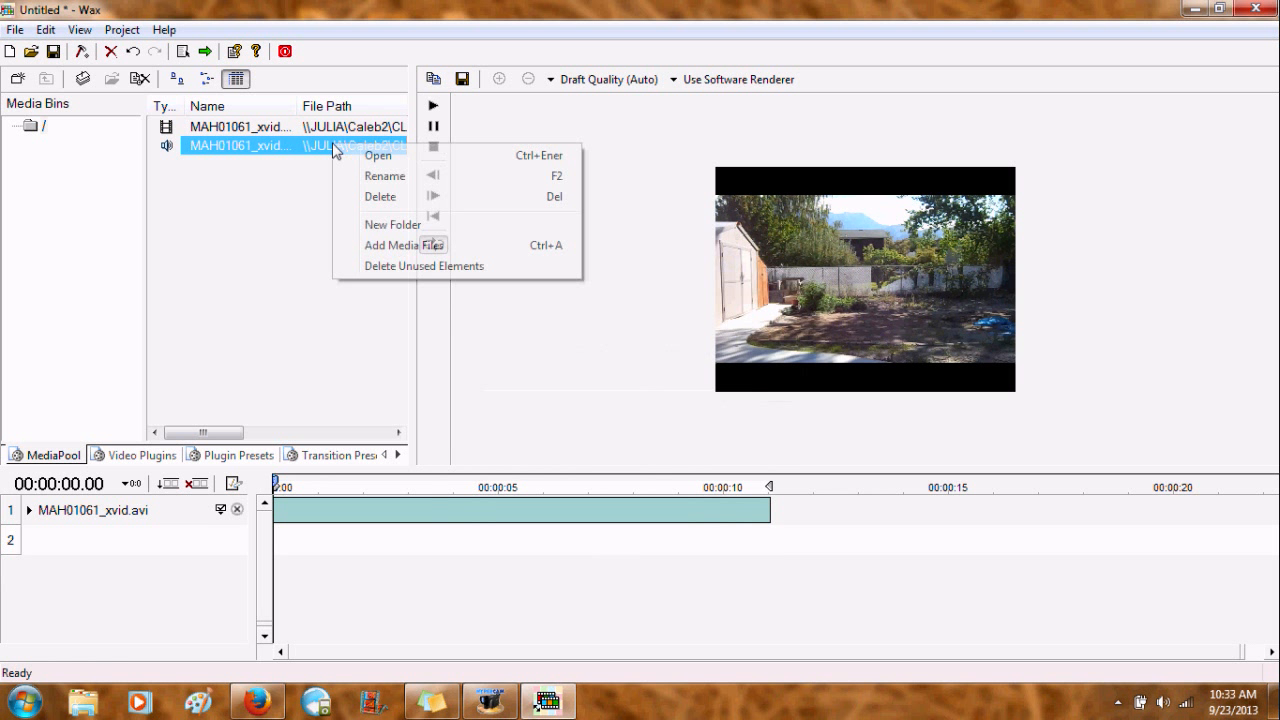
click(397, 204)
click(700, 413)
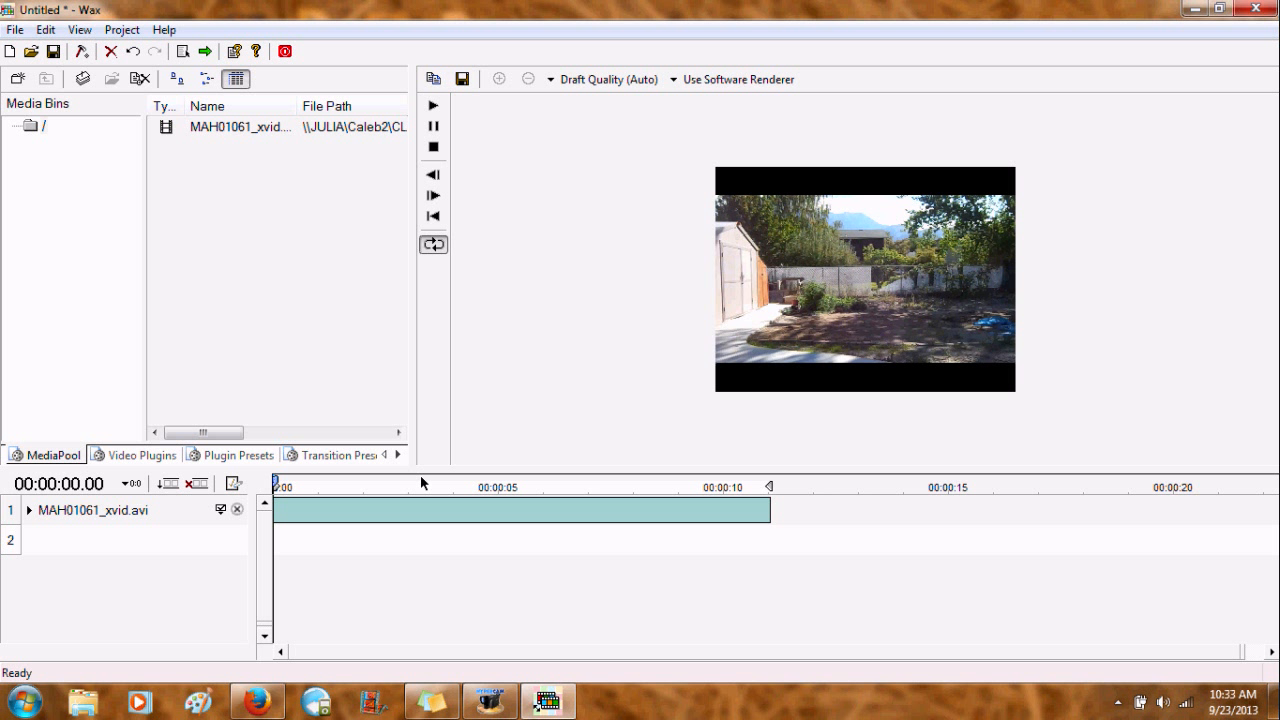
Start adding media to the project and browse to the Movie Effects folder.
drag(290, 486, 180, 540)
click(83, 78)
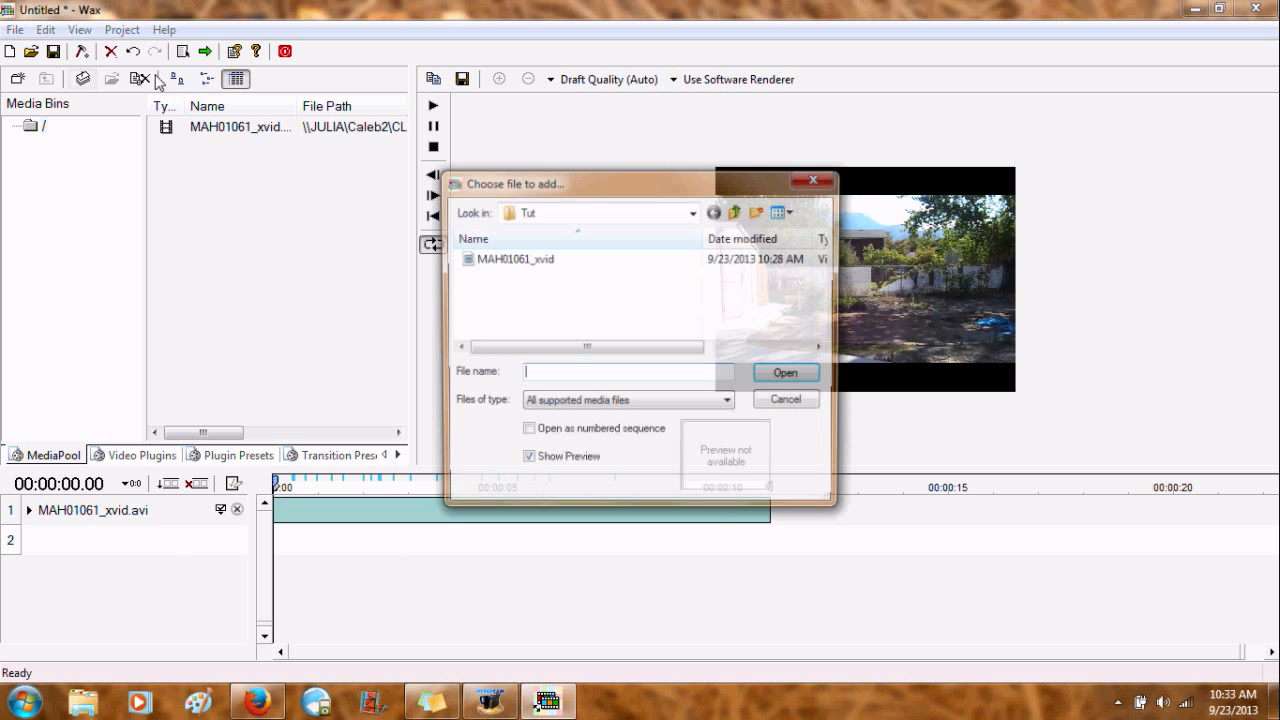
click(737, 212)
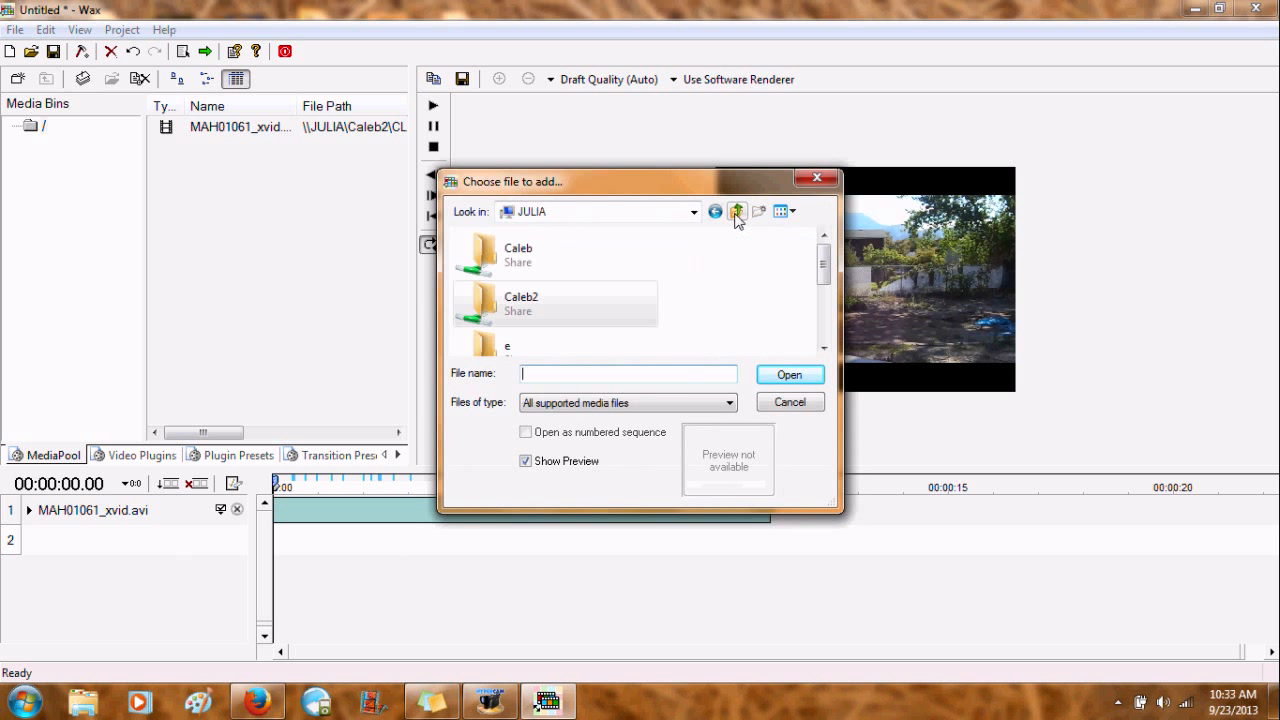
double_click(514, 323)
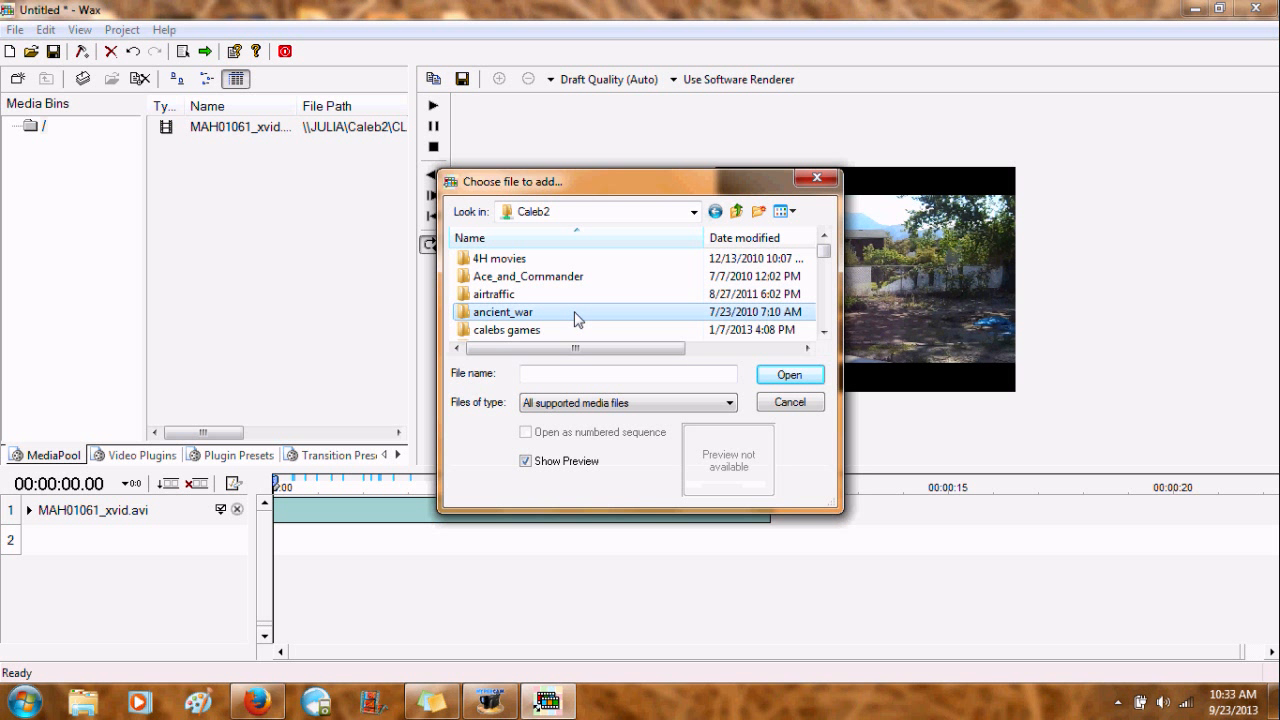
scroll(578, 318, down, 5)
double_click(548, 278)
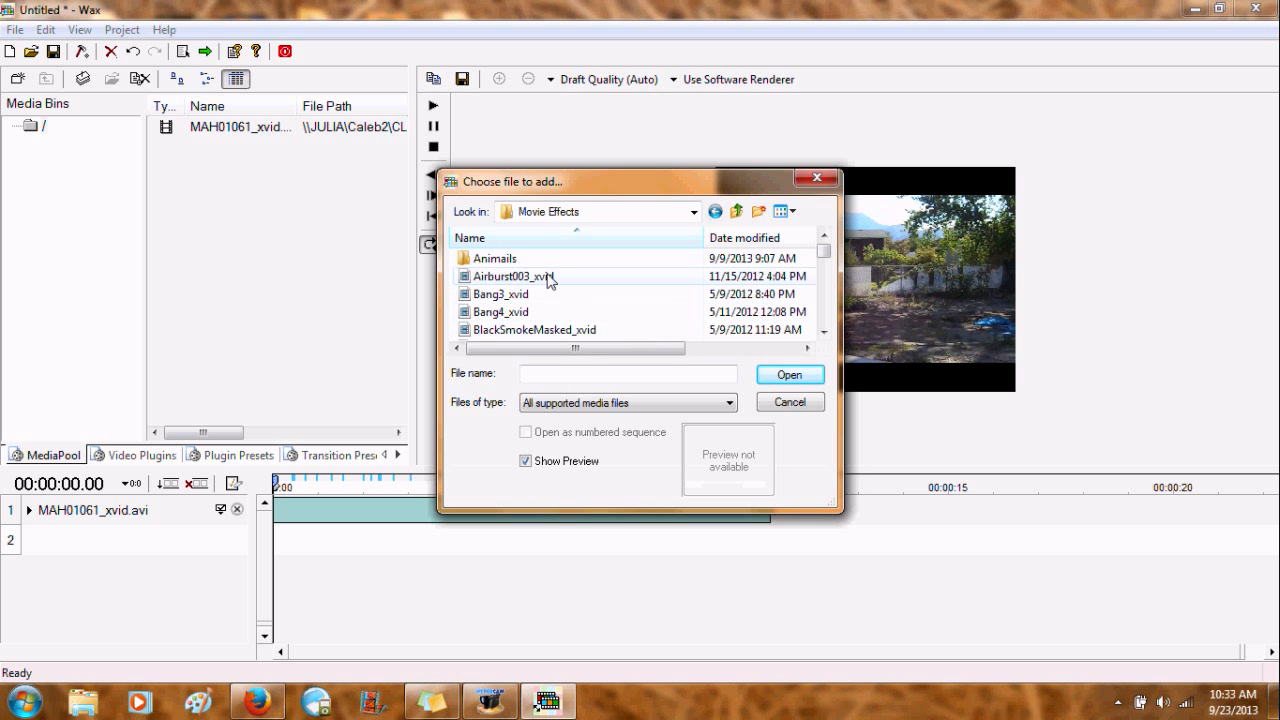
Import the Fireburst04_xvid and Missile1_xvid clips together from the Movie Effects folder into the media pool.
click(587, 318)
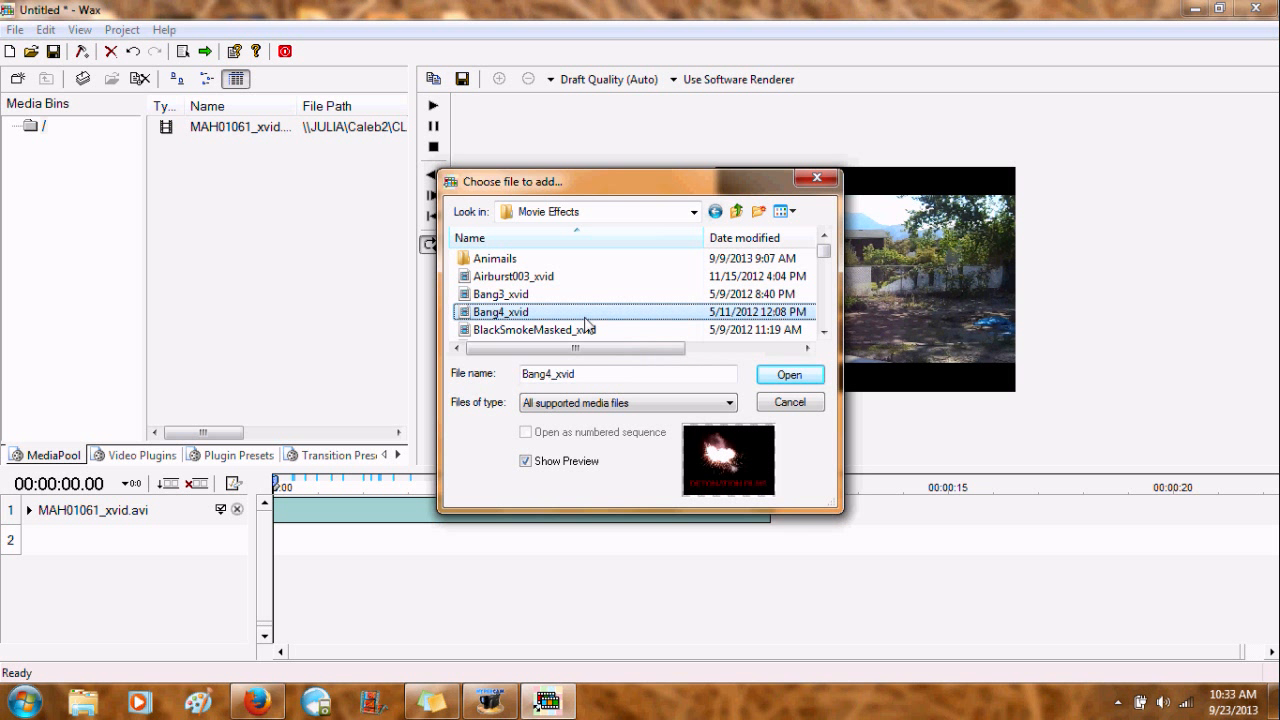
key(e)
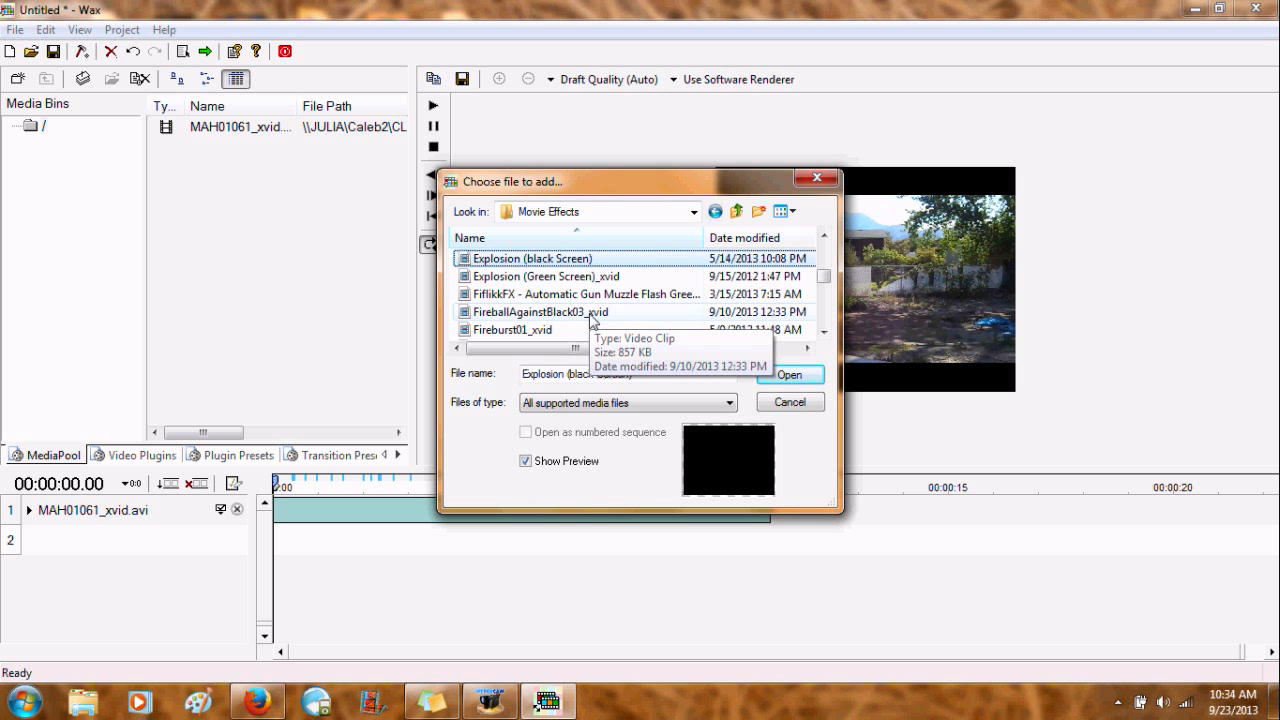
click(590, 315)
key(Down)
key(Down)
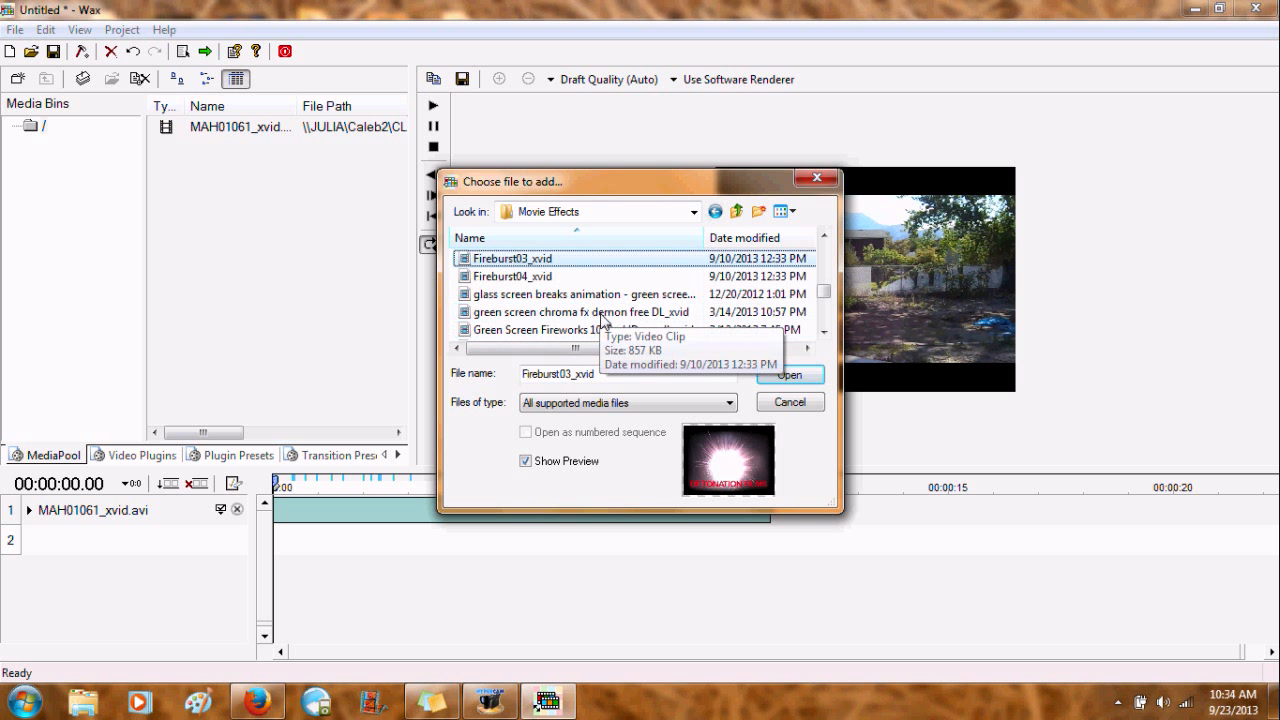
click(567, 276)
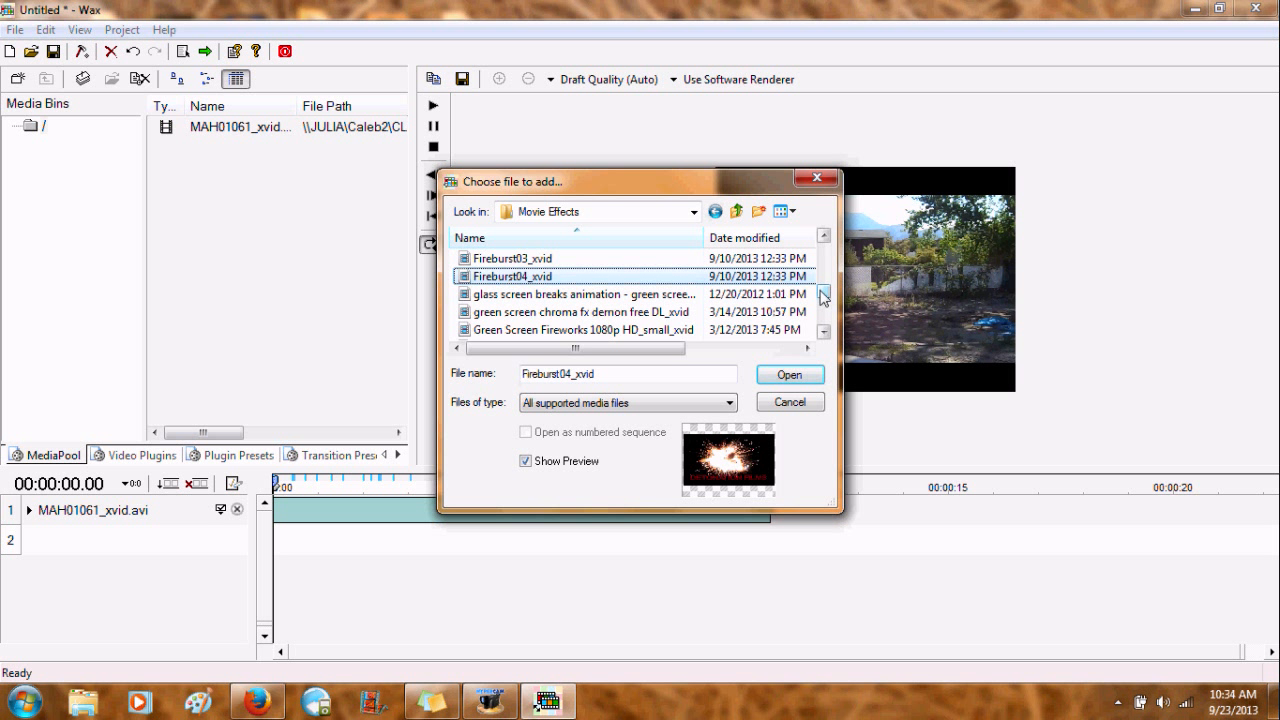
drag(824, 294, 829, 320)
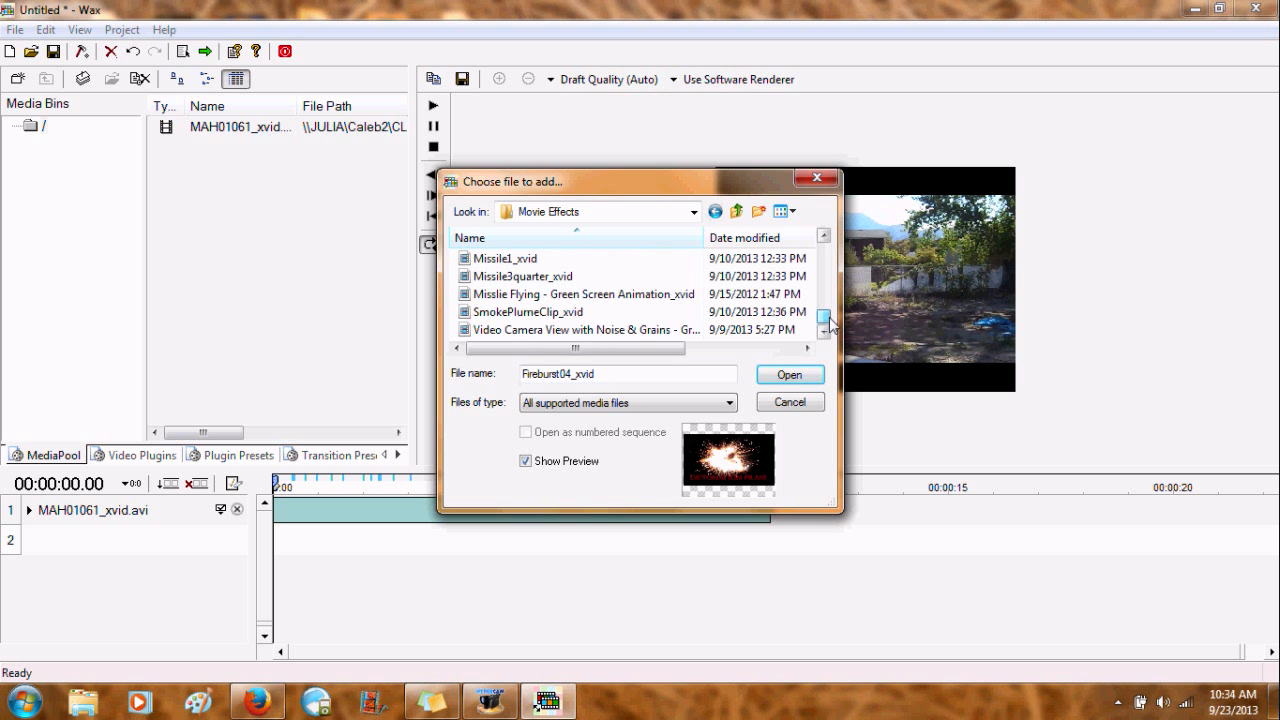
ctrl+click(597, 261)
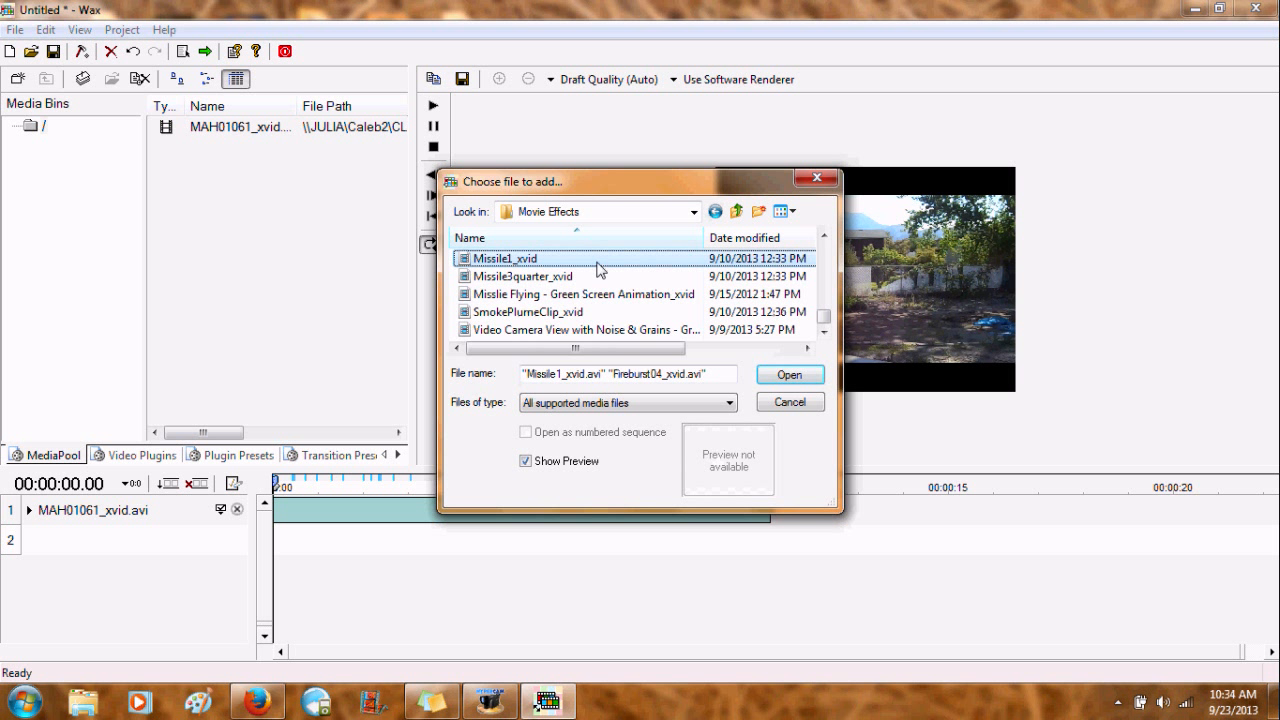
click(806, 375)
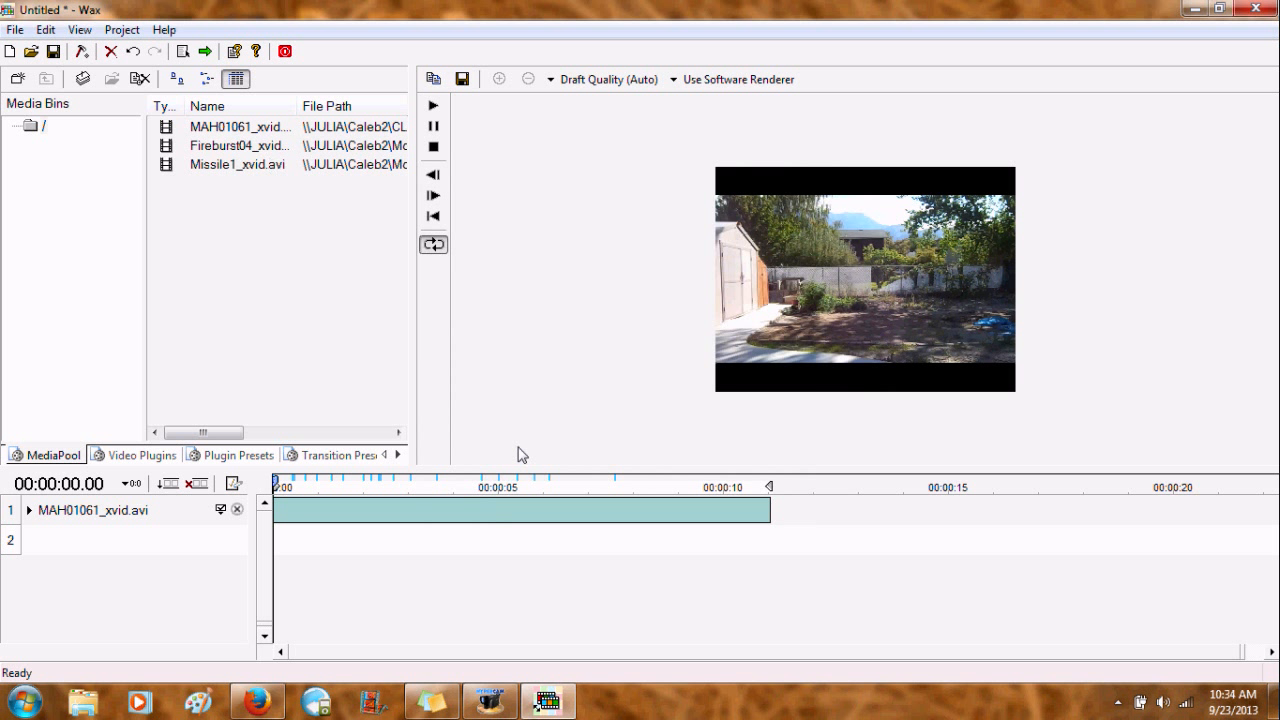
Move the MAH01061_xvid clip to track 3 and place Missile1_xvid on track 2 starting at 00:00:04.23.
drag(366, 514, 334, 563)
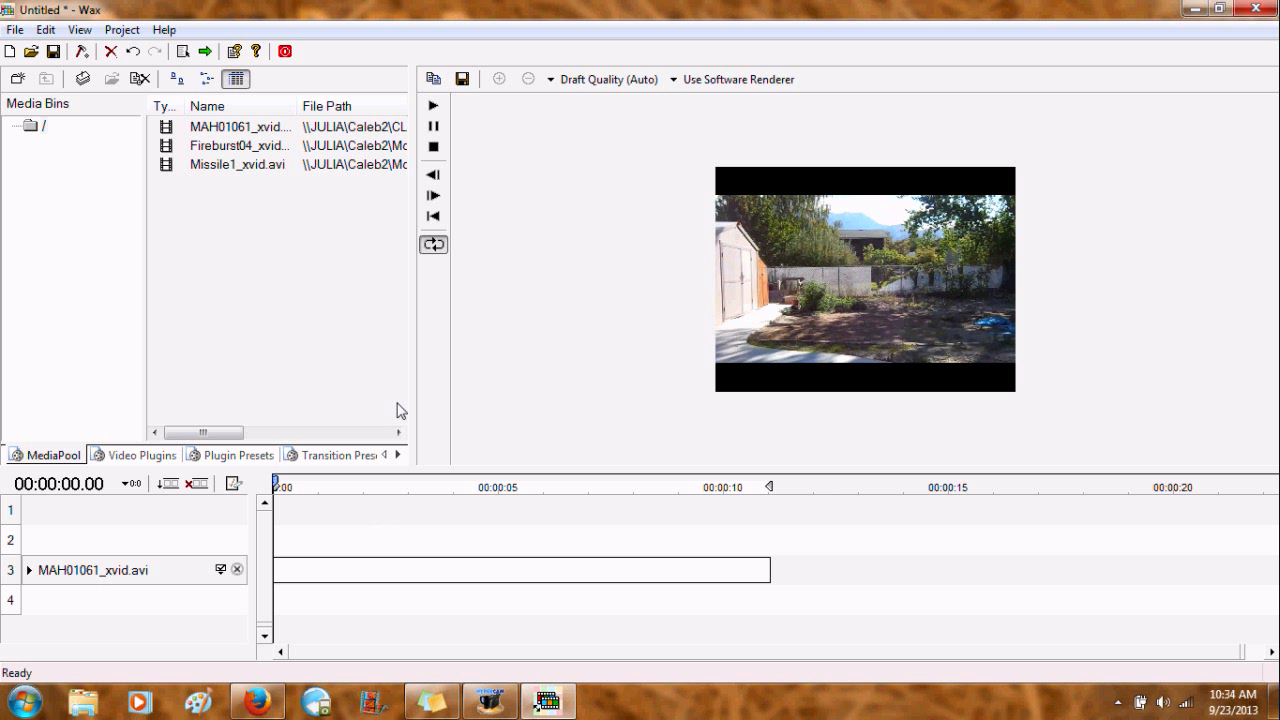
drag(322, 484, 496, 498)
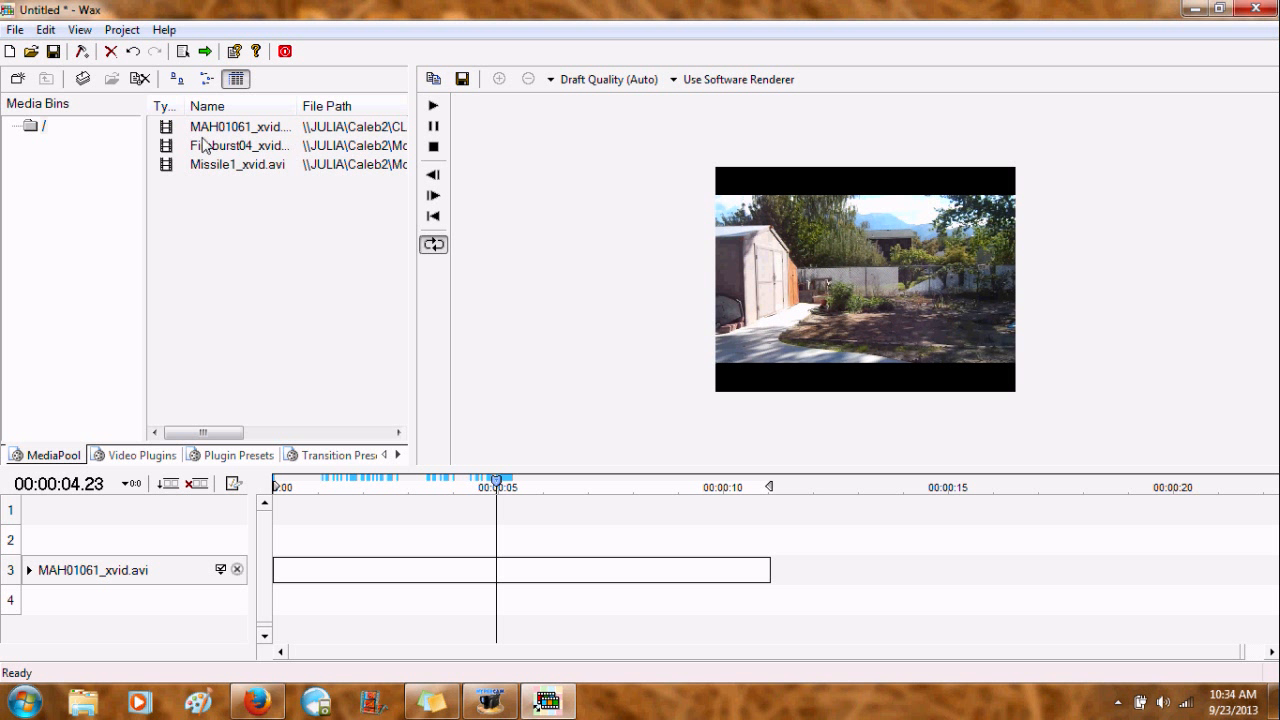
drag(215, 128, 522, 541)
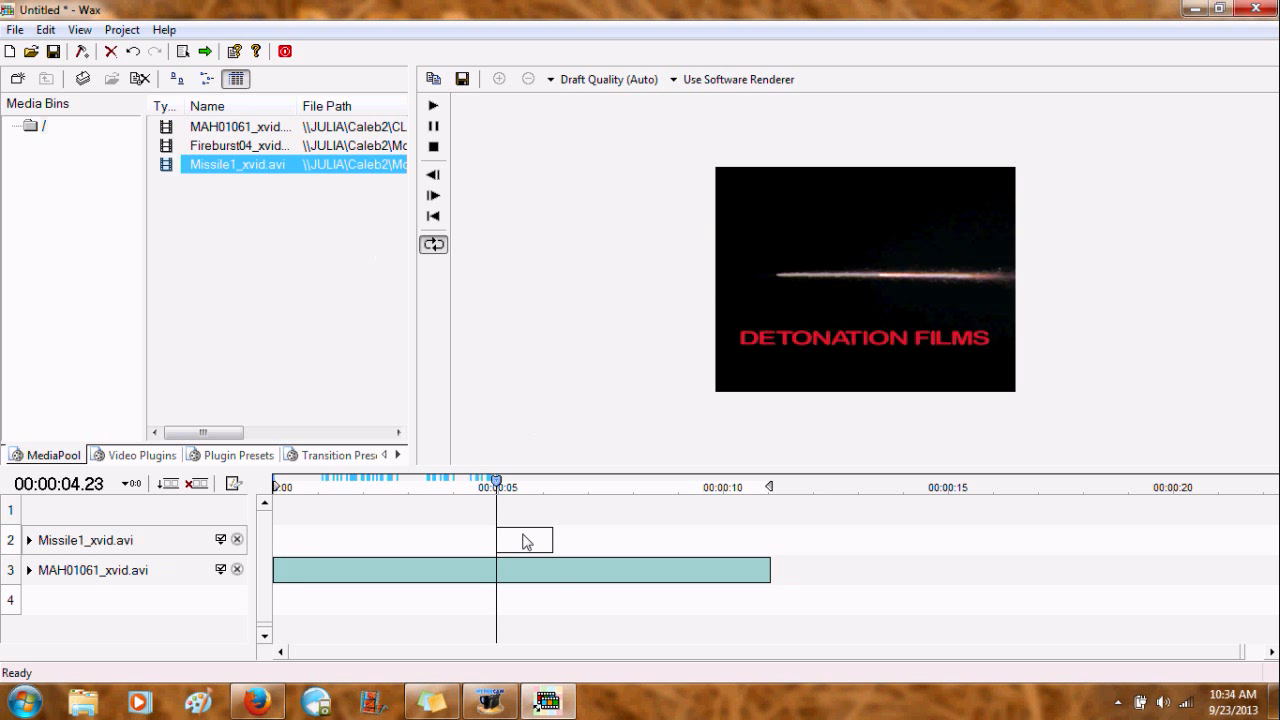
Trim the start of the Missile1_xvid clip to 00:00:05.08, past its title frames, and shift the clip further along track 2.
click(433, 196)
click(433, 196)
click(433, 196)
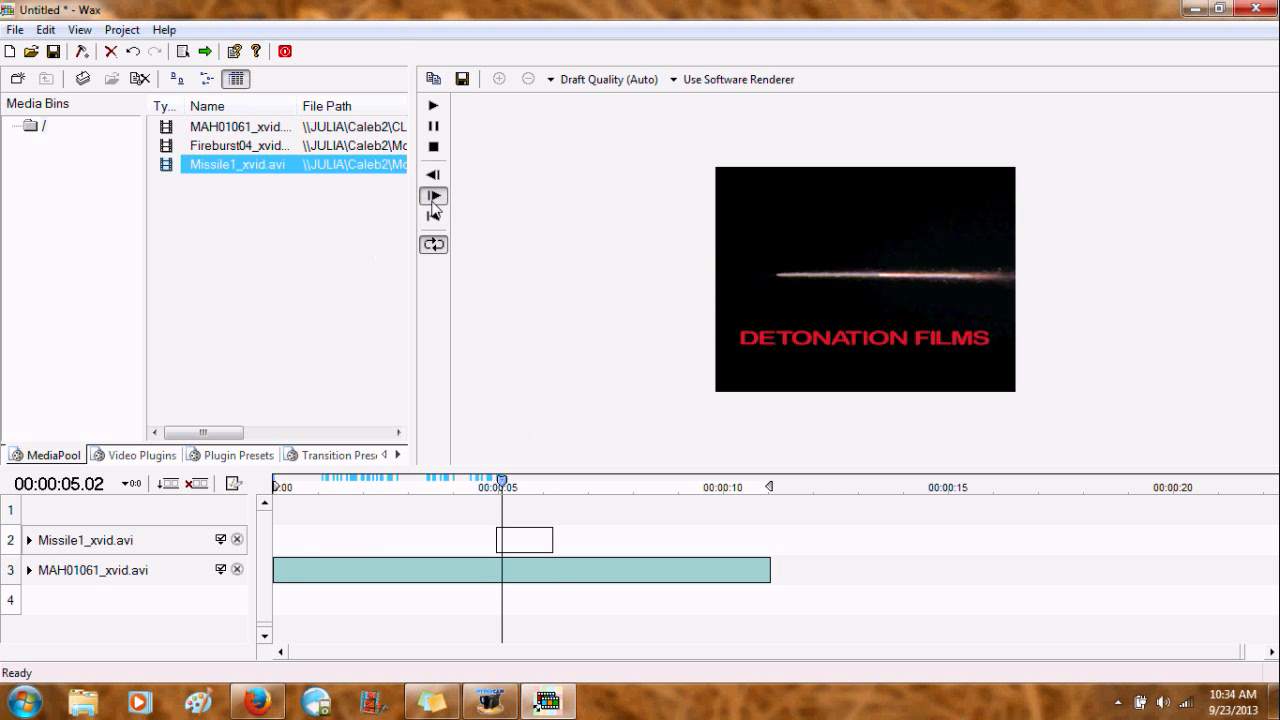
click(433, 198)
click(433, 198)
click(433, 198)
click(433, 198)
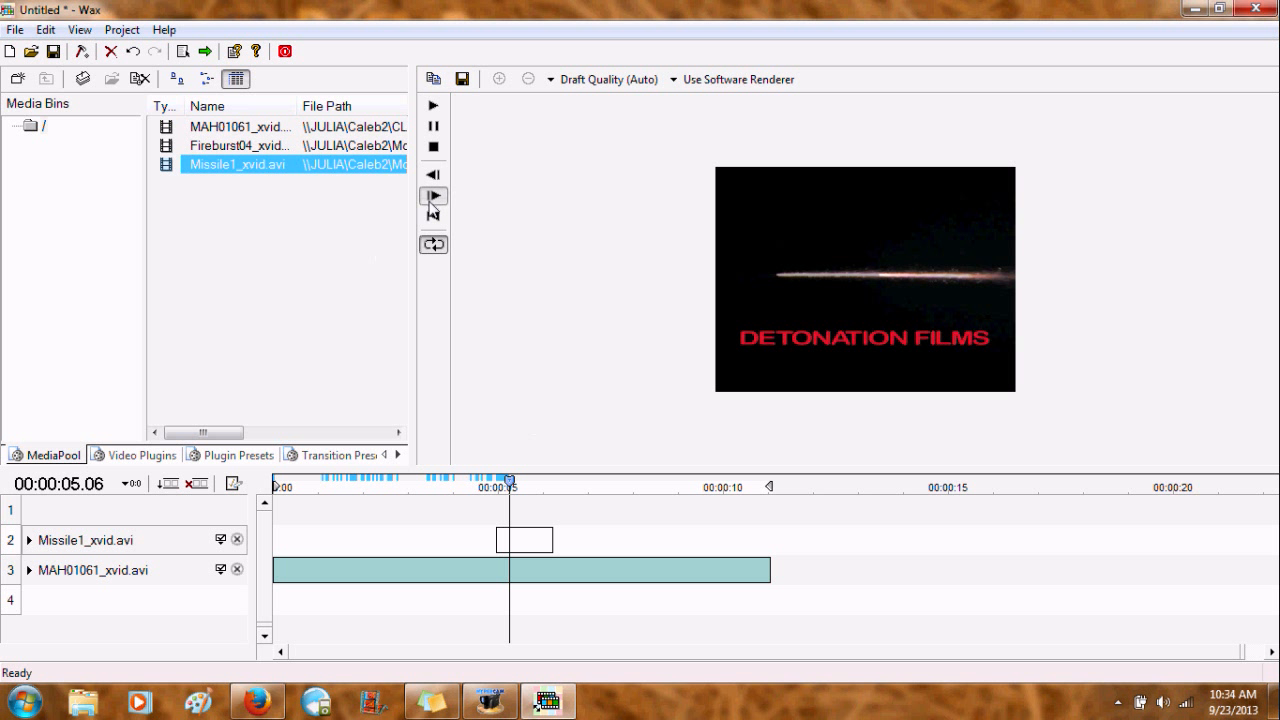
click(433, 198)
click(433, 198)
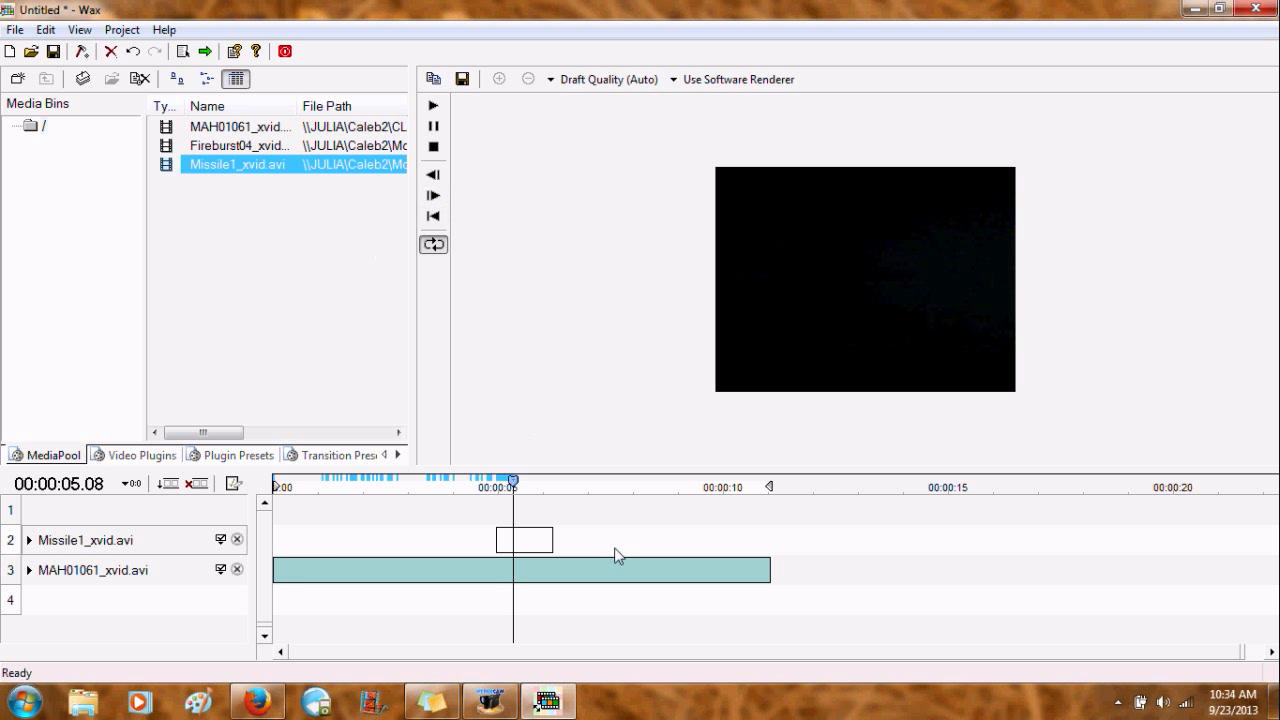
drag(496, 543, 612, 545)
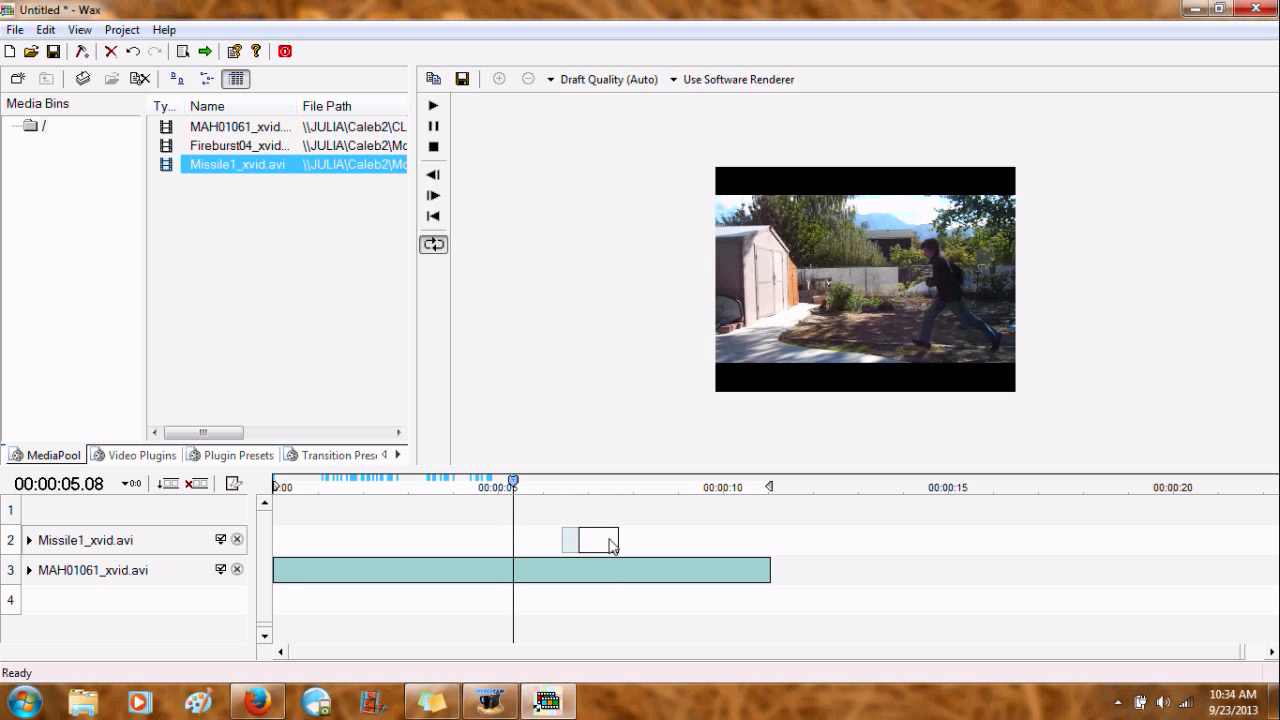
Find the frame at 00:00:05.22 where the runner nears the shed and move the trimmed Missile1_xvid clip to start there.
click(435, 198)
click(436, 200)
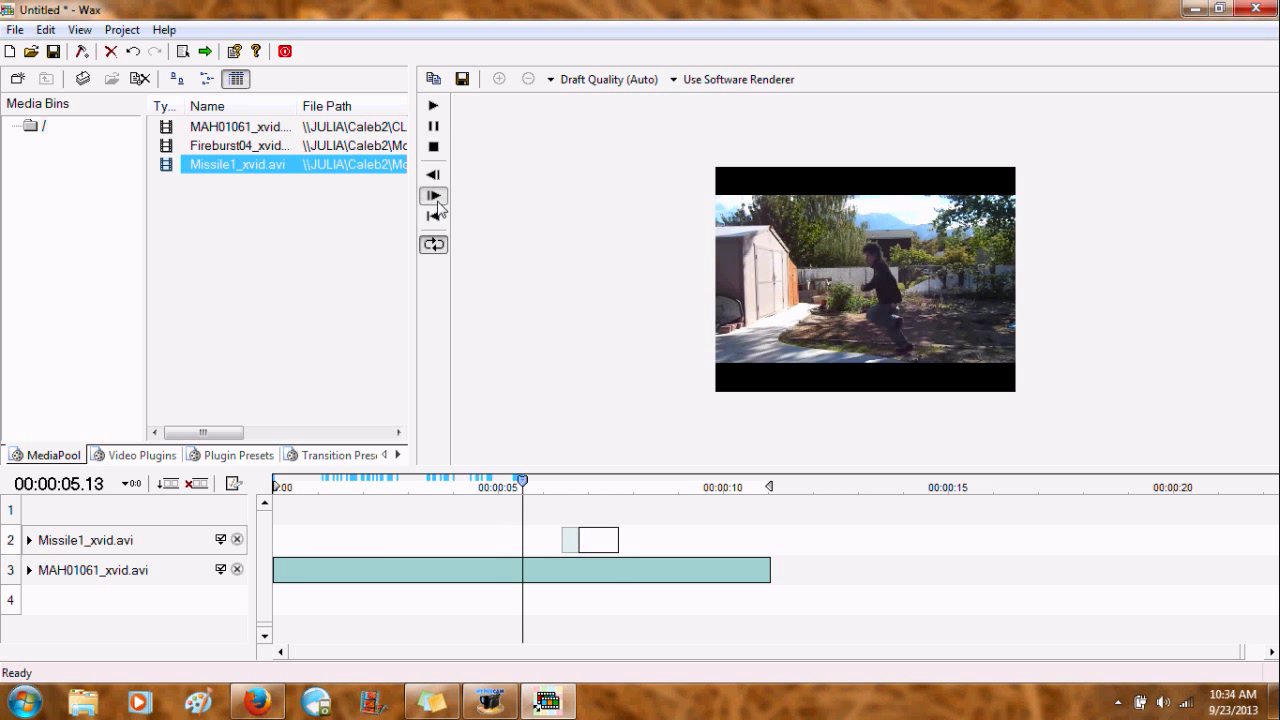
click(437, 204)
click(437, 204)
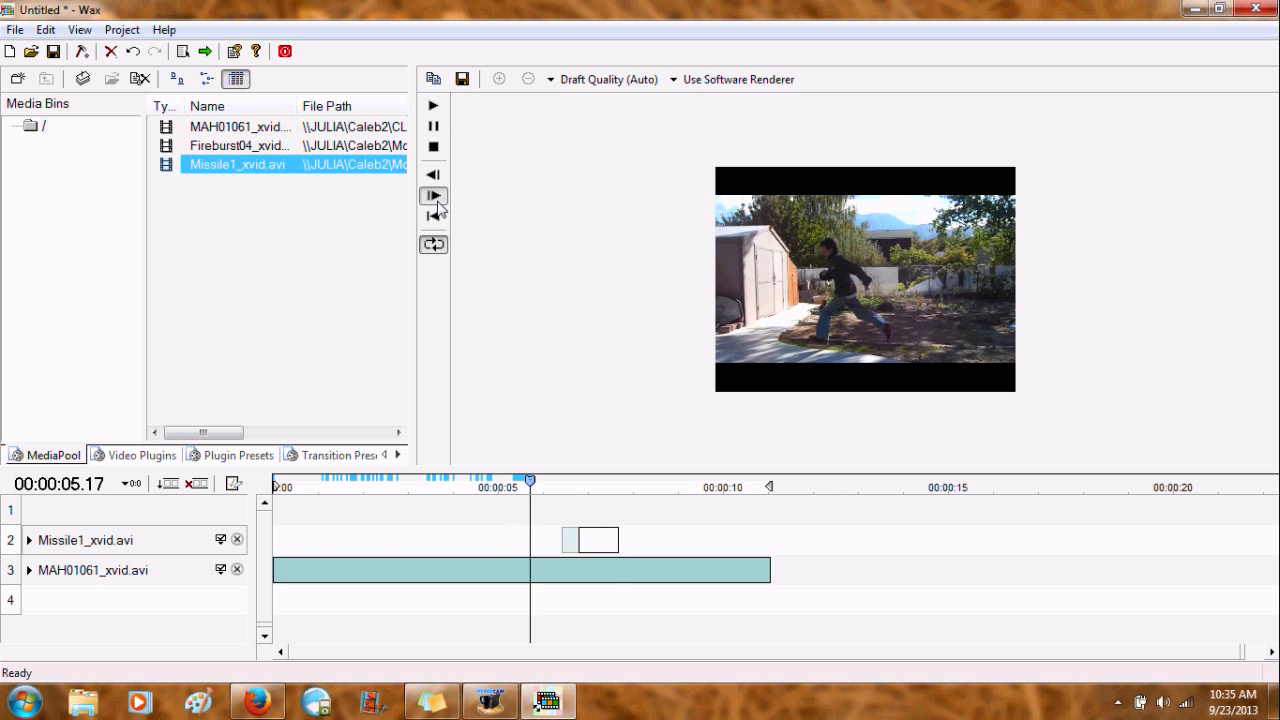
click(435, 176)
click(436, 198)
click(436, 198)
click(436, 198)
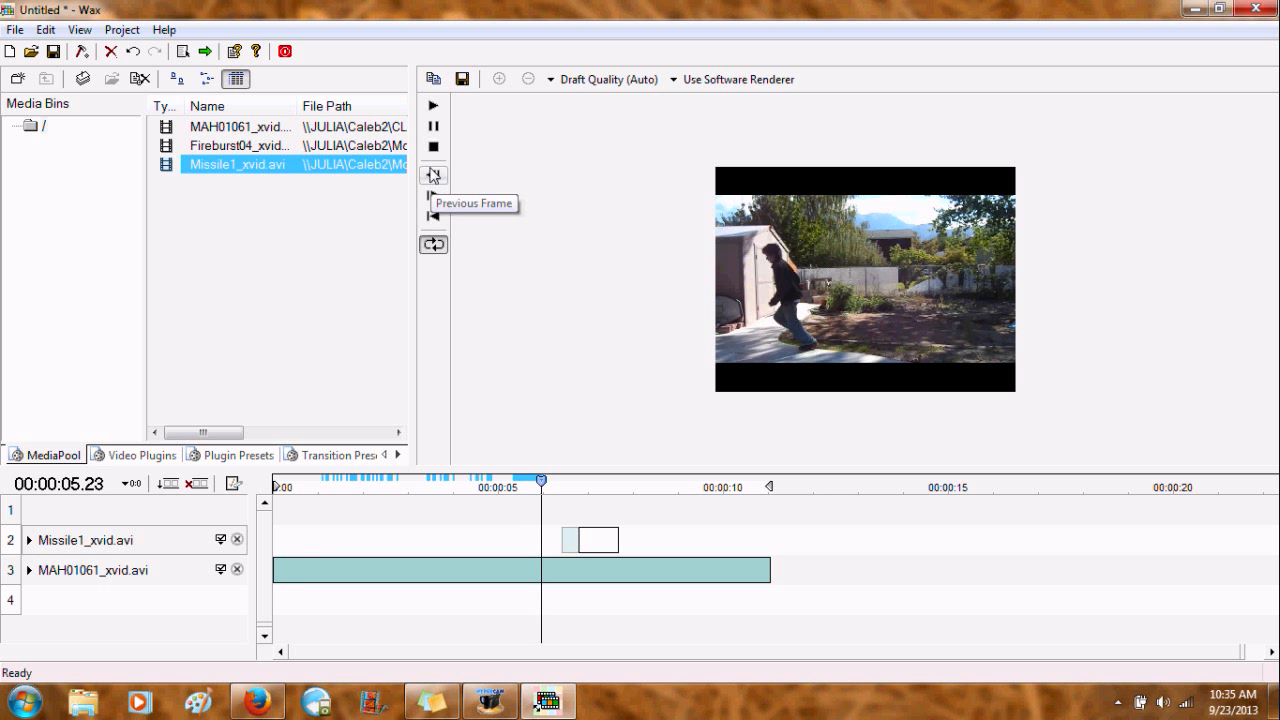
click(433, 176)
click(433, 176)
click(433, 195)
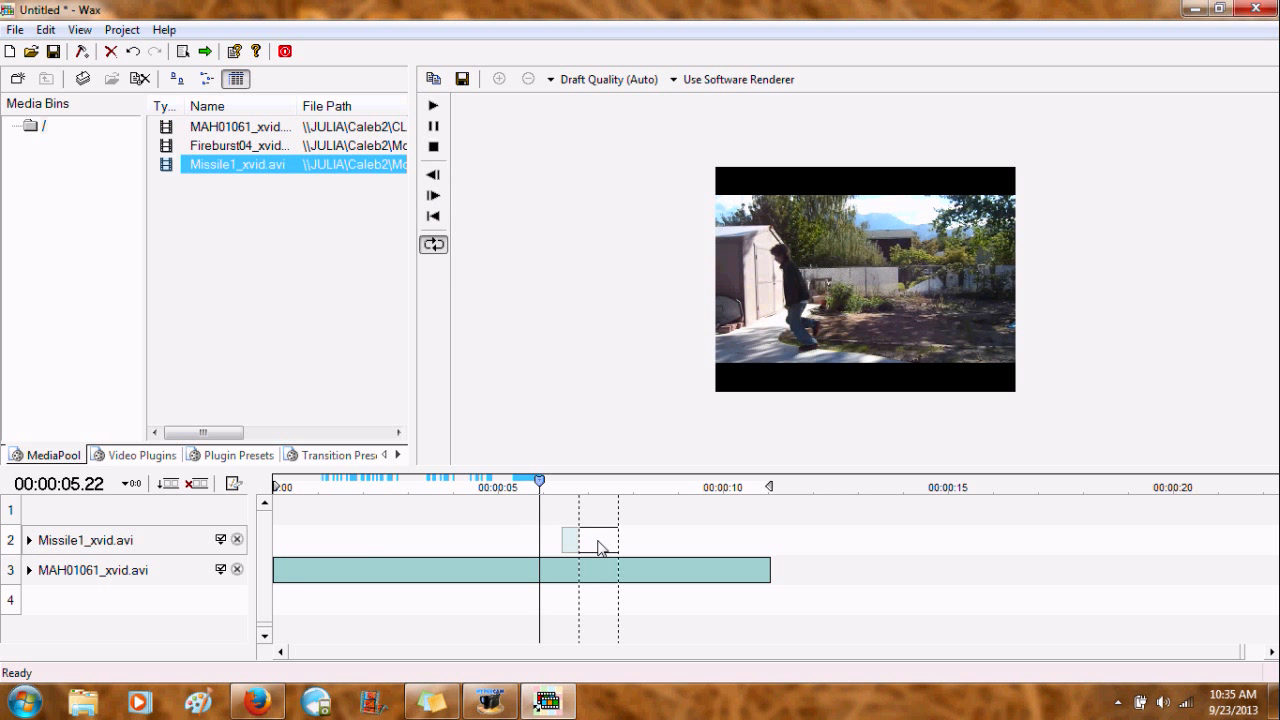
drag(598, 541, 559, 543)
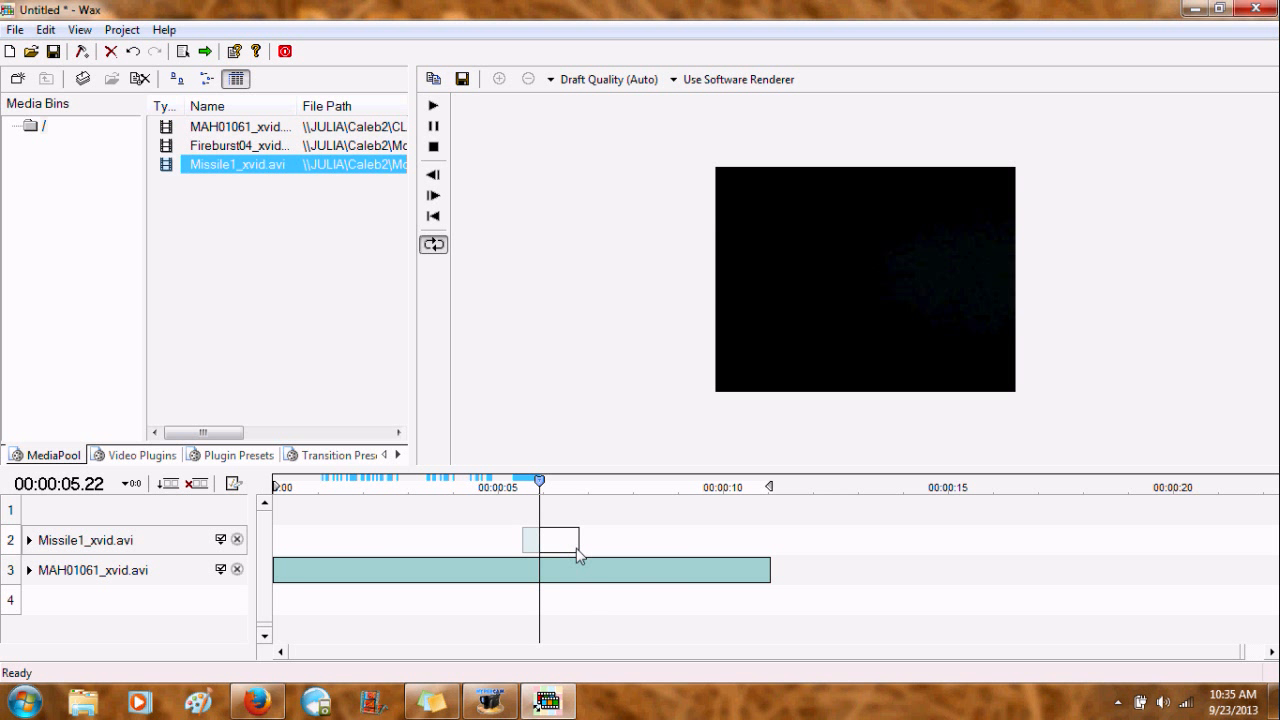
At 00:00:06.00, apply the Chroma Key effect to the Missile1_xvid clip and sample black from its background as the key color.
click(435, 196)
click(435, 196)
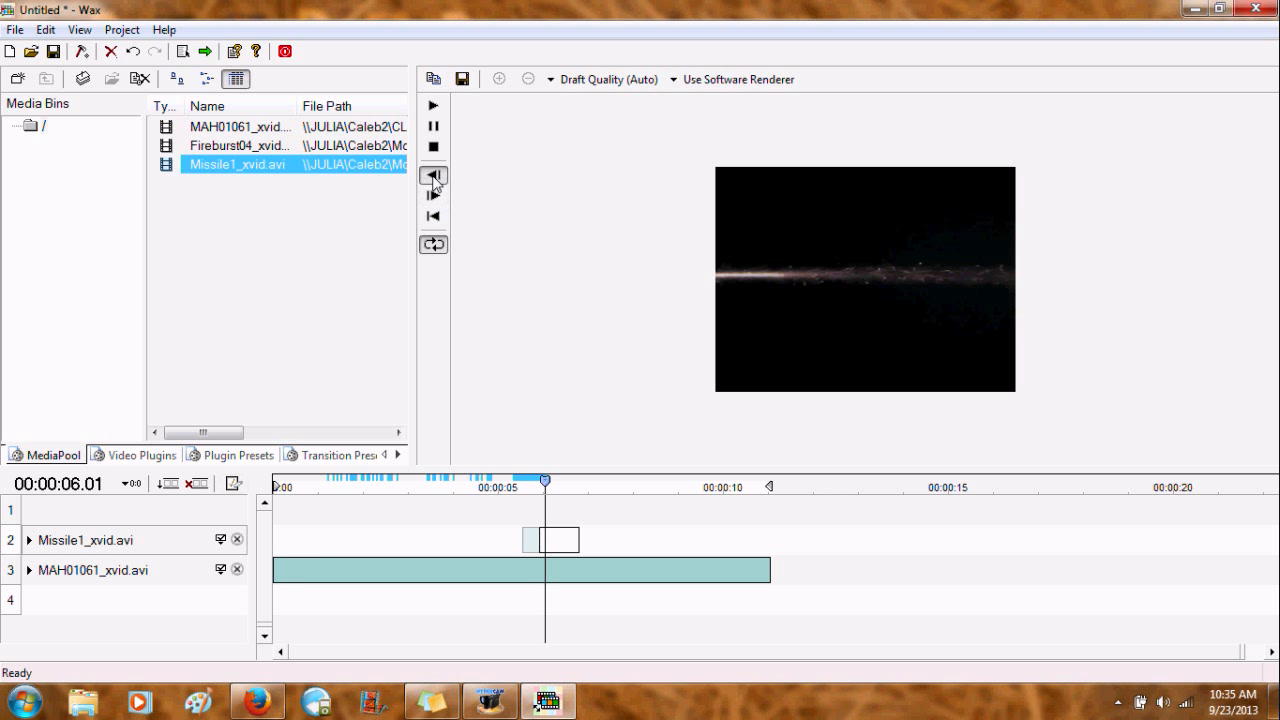
click(434, 177)
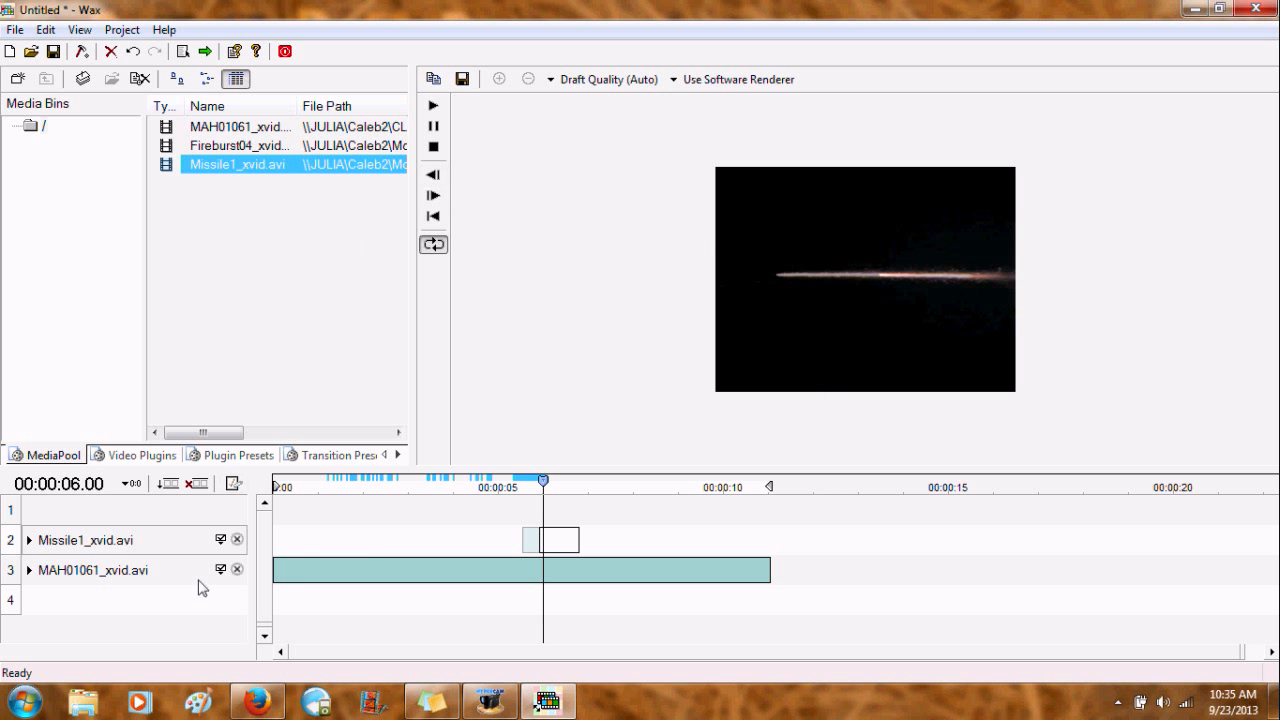
click(158, 456)
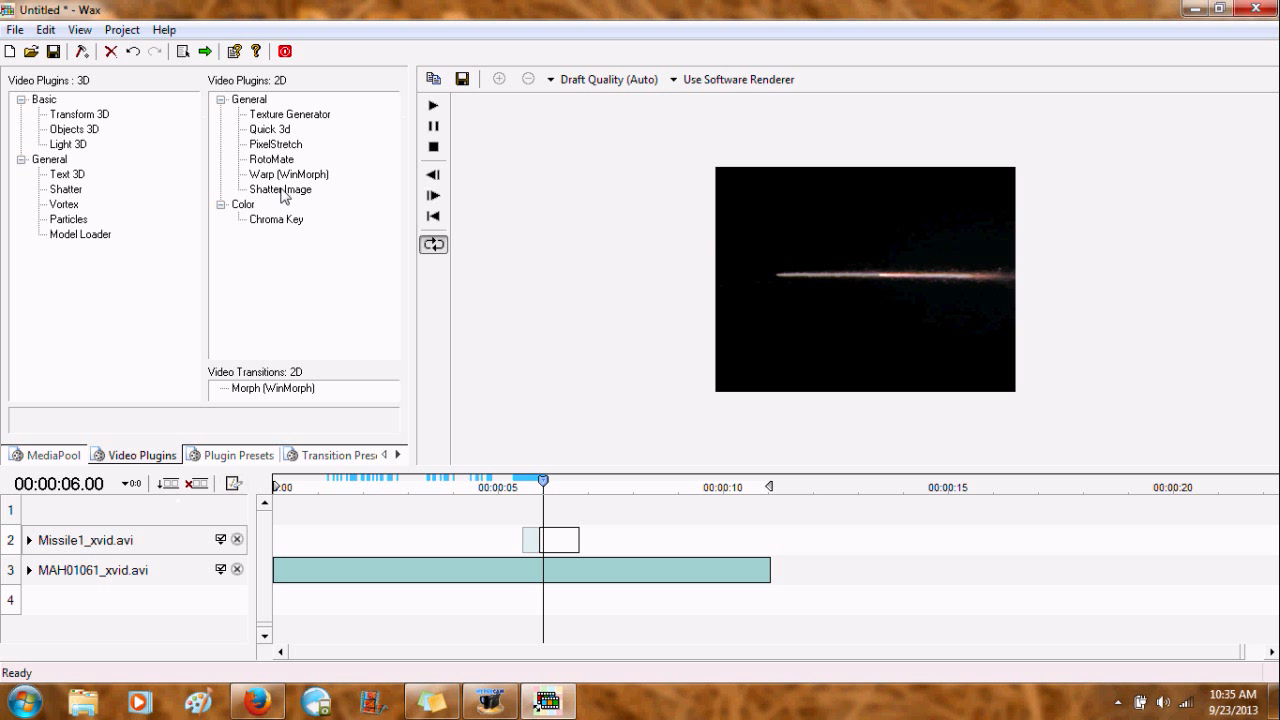
drag(294, 220, 555, 545)
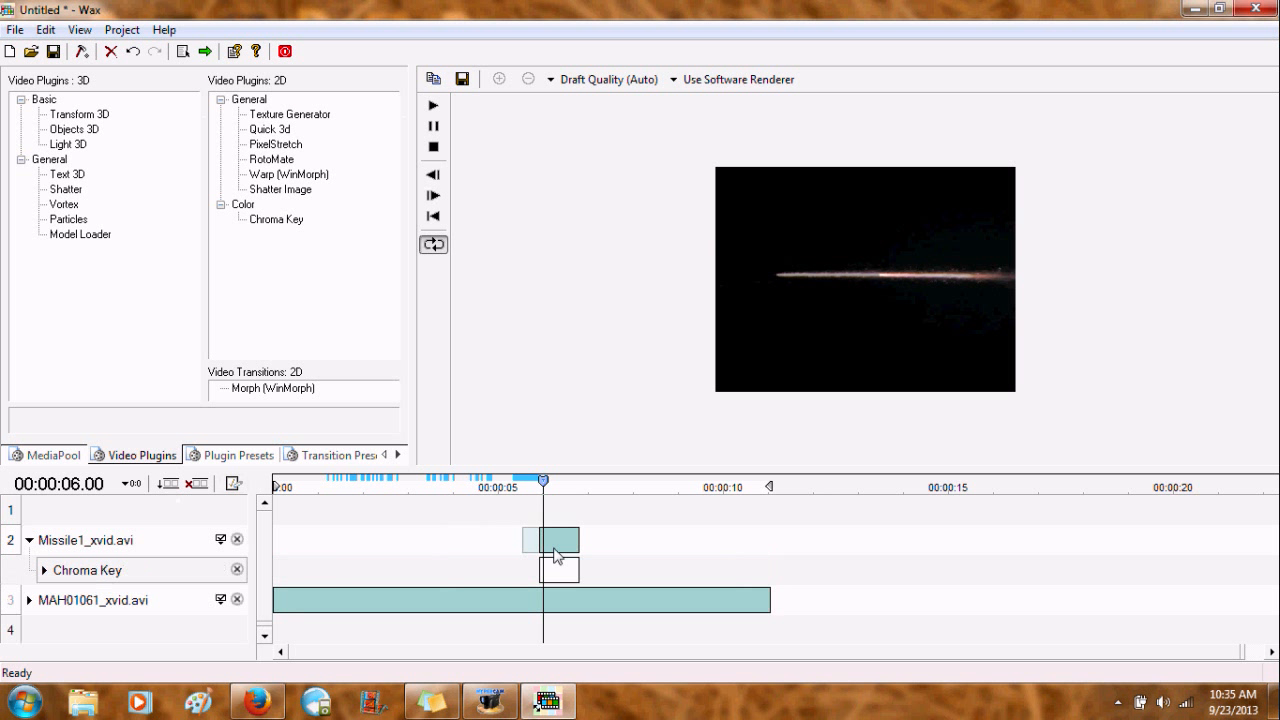
click(44, 572)
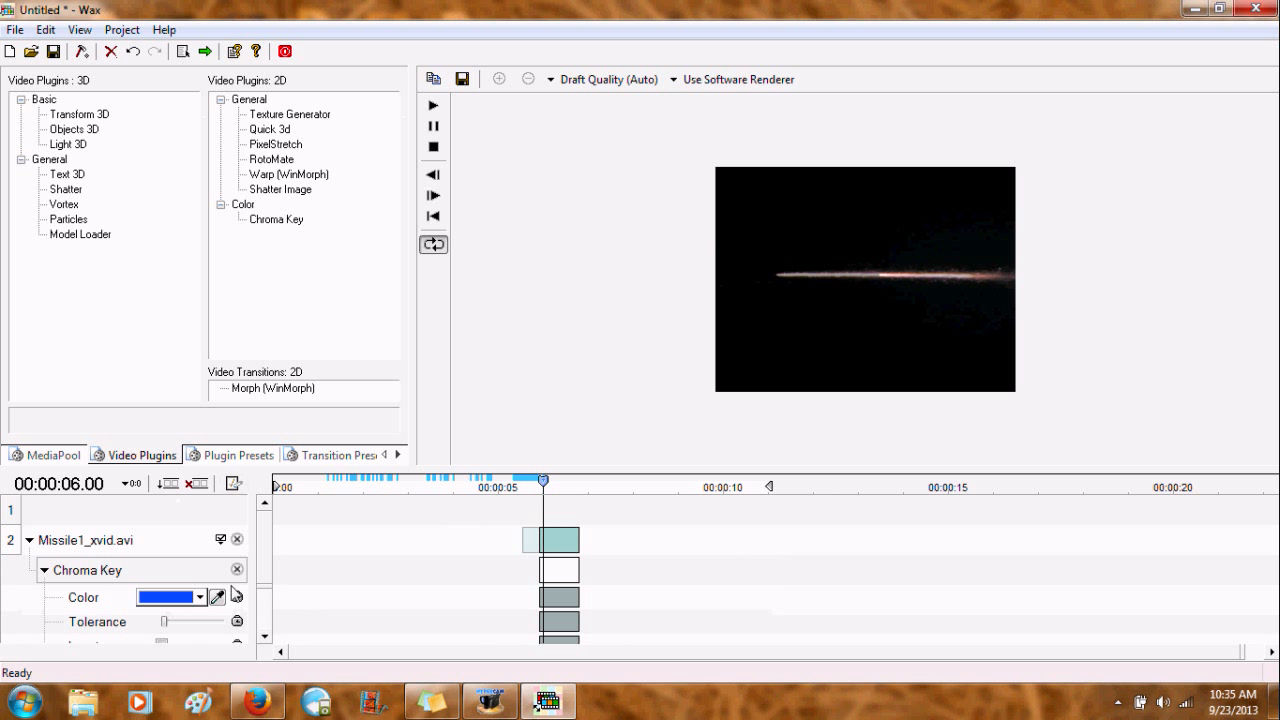
click(217, 597)
click(770, 374)
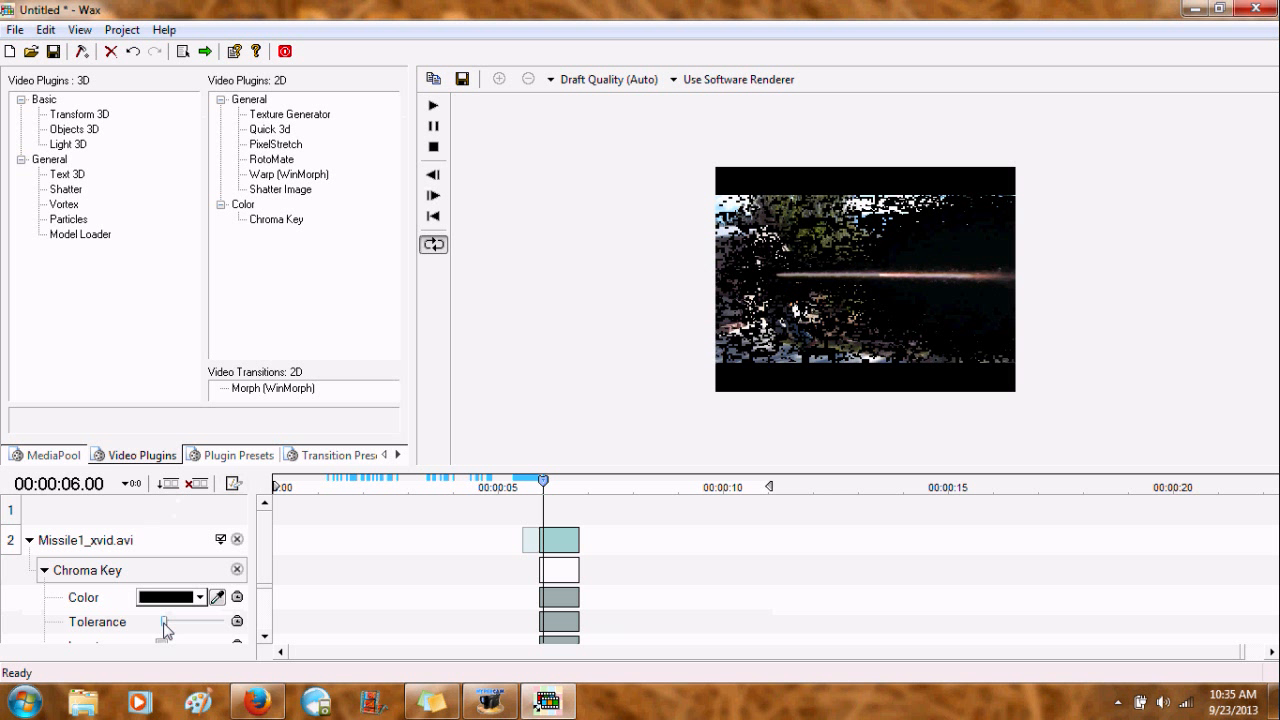
Raise the Chroma Key tolerance slightly to key out the missile clip's black background, and collapse the effect's settings.
click(166, 623)
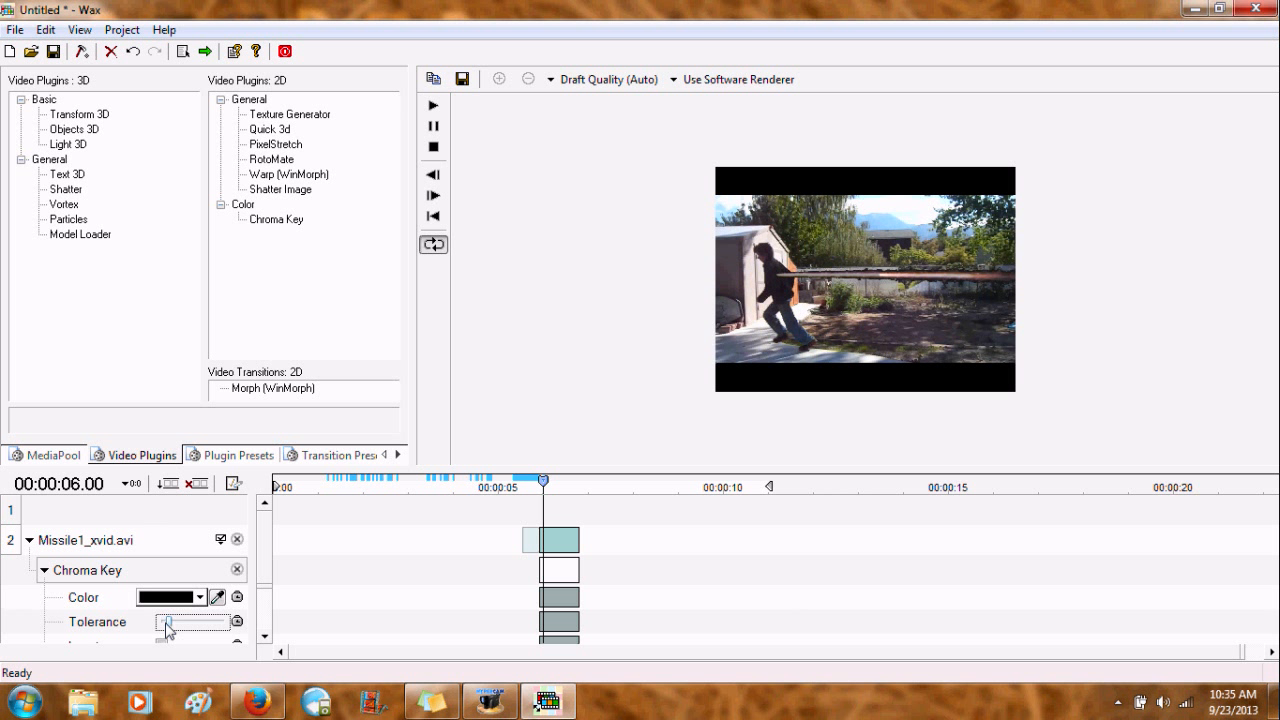
key(Right)
key(Right)
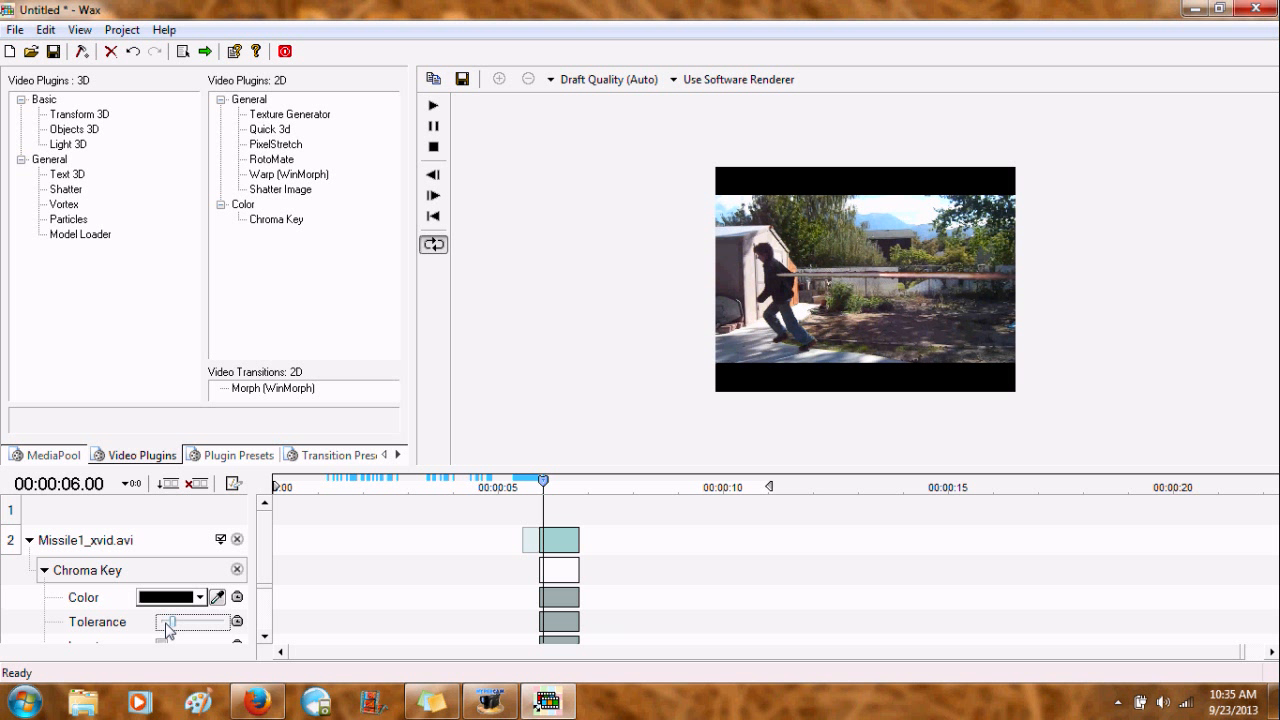
click(45, 570)
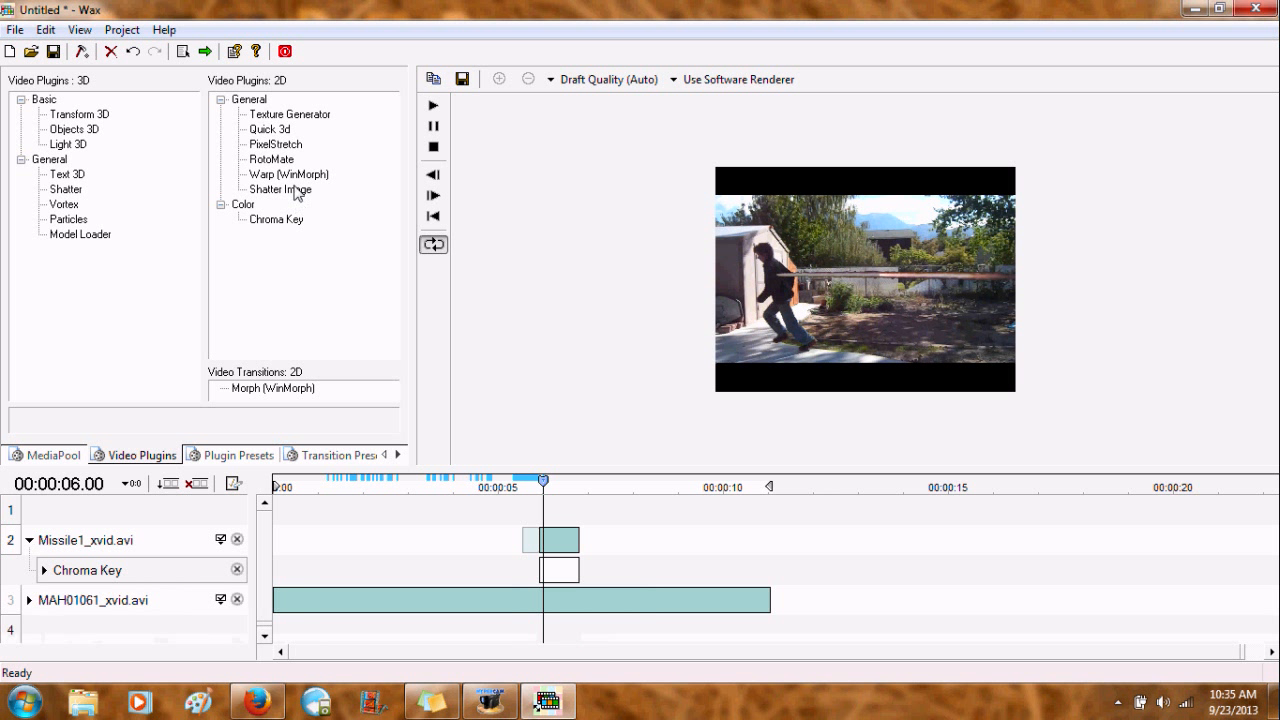
Apply the Quick 3d effect to the Missile1_xvid clip and set both Scalex and Scaley to 0.500.
drag(277, 130, 558, 540)
click(44, 570)
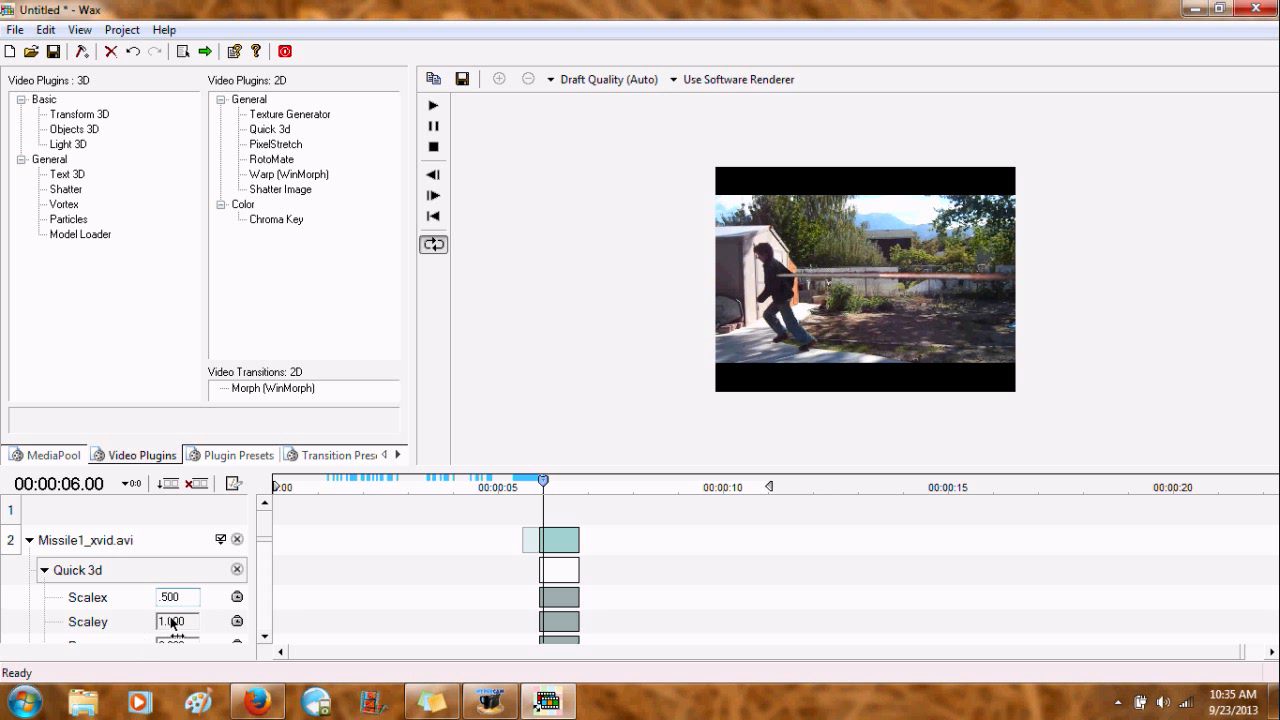
click(172, 622)
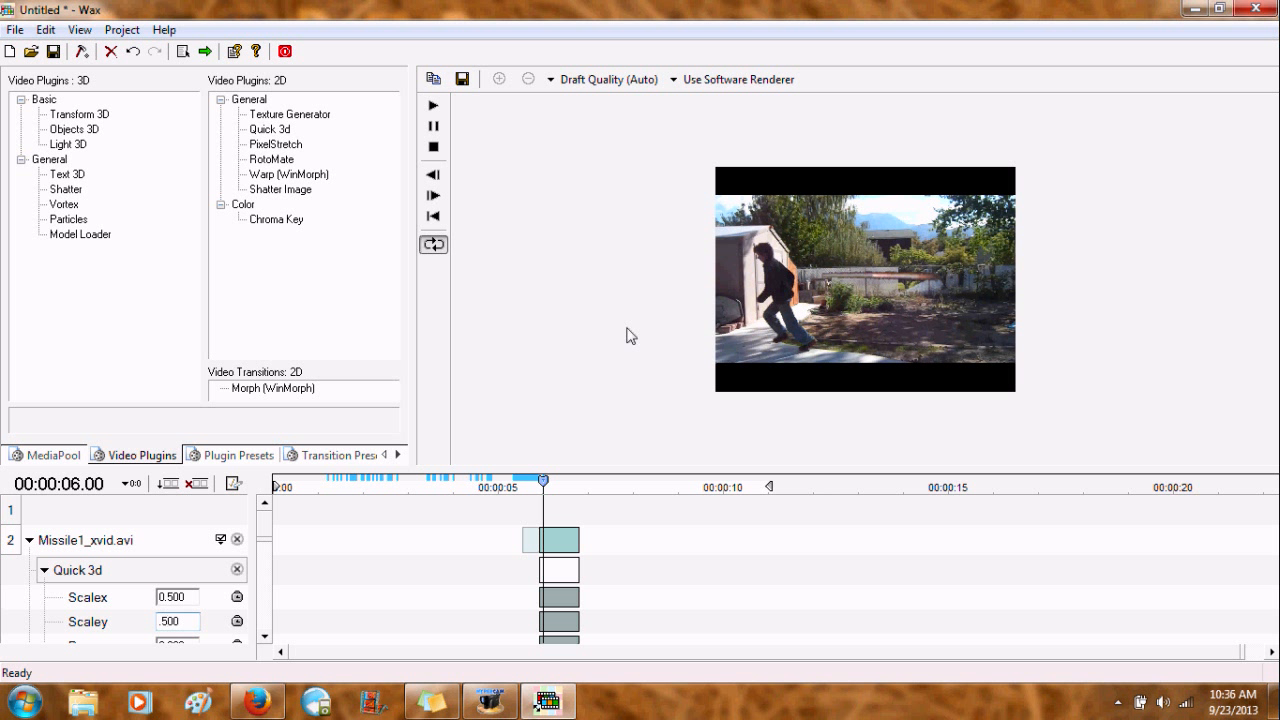
key(Return)
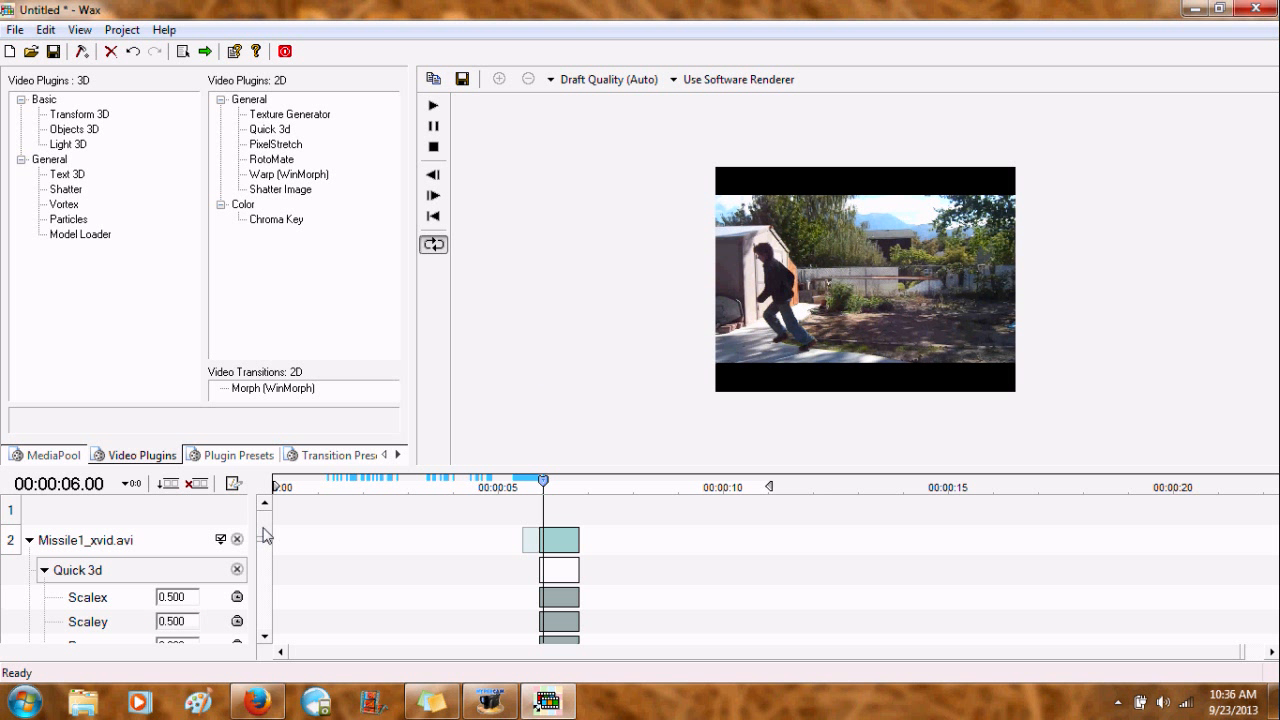
Rotate the missile clip by setting the Quick 3d effect's Rotatez to about 46.819.
scroll(267, 538, down, 1)
scroll(265, 545, down, 5)
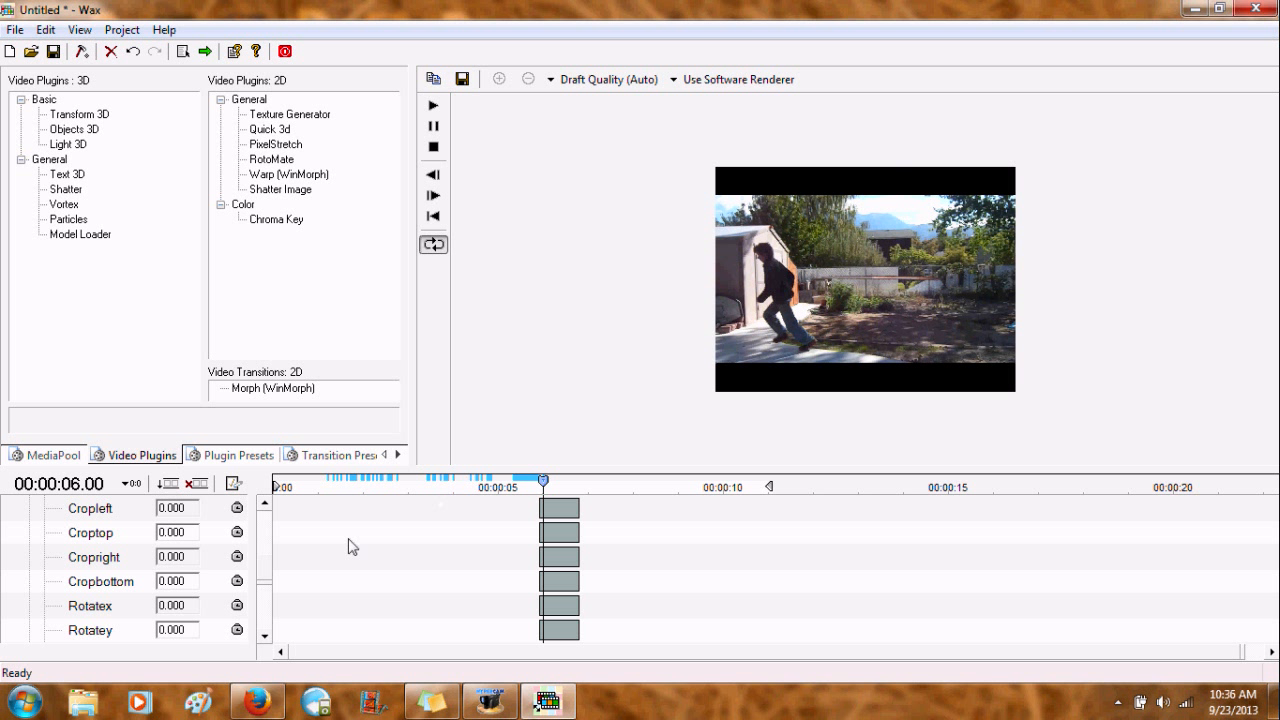
click(268, 546)
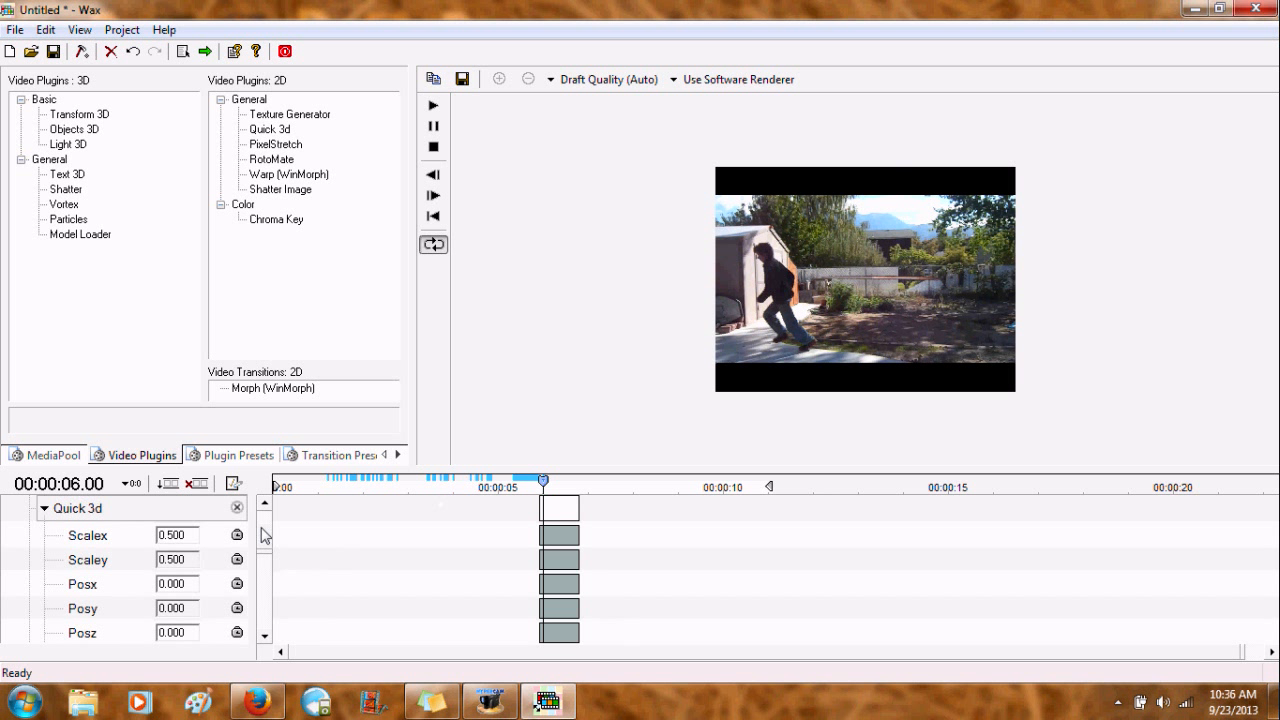
scroll(264, 557, down, 5)
scroll(266, 580, up, 2)
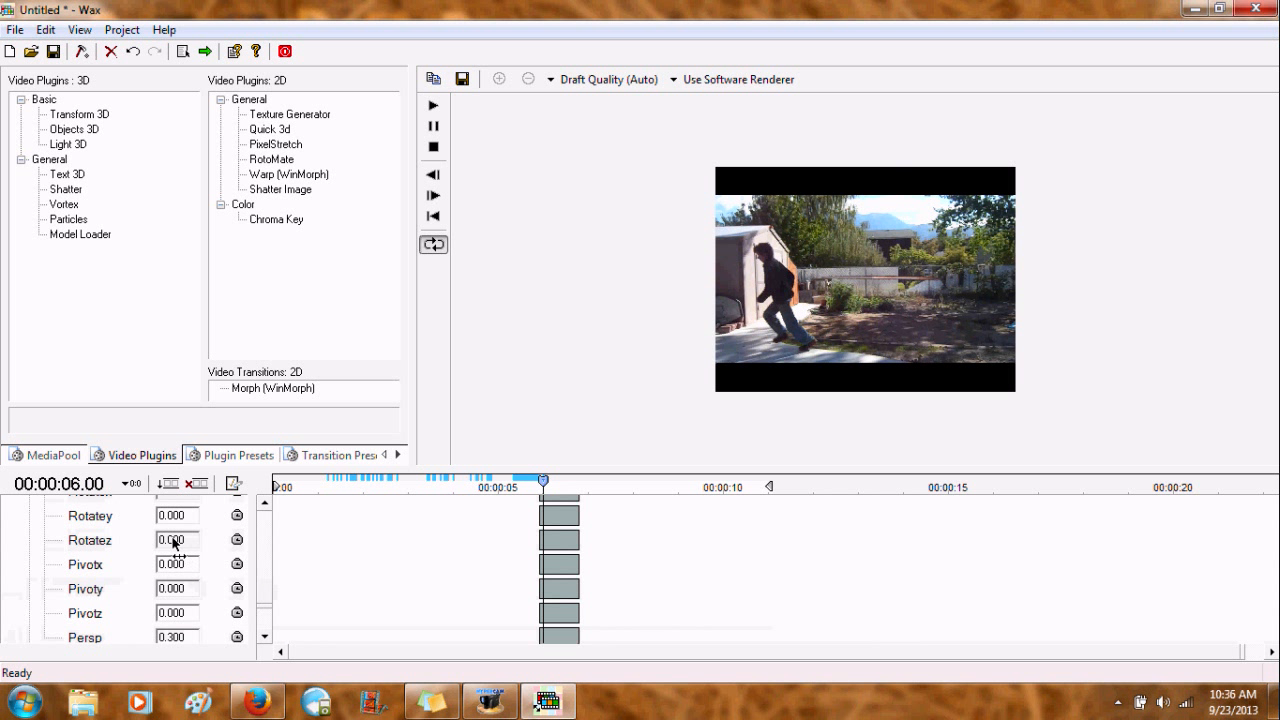
drag(171, 543, 381, 481)
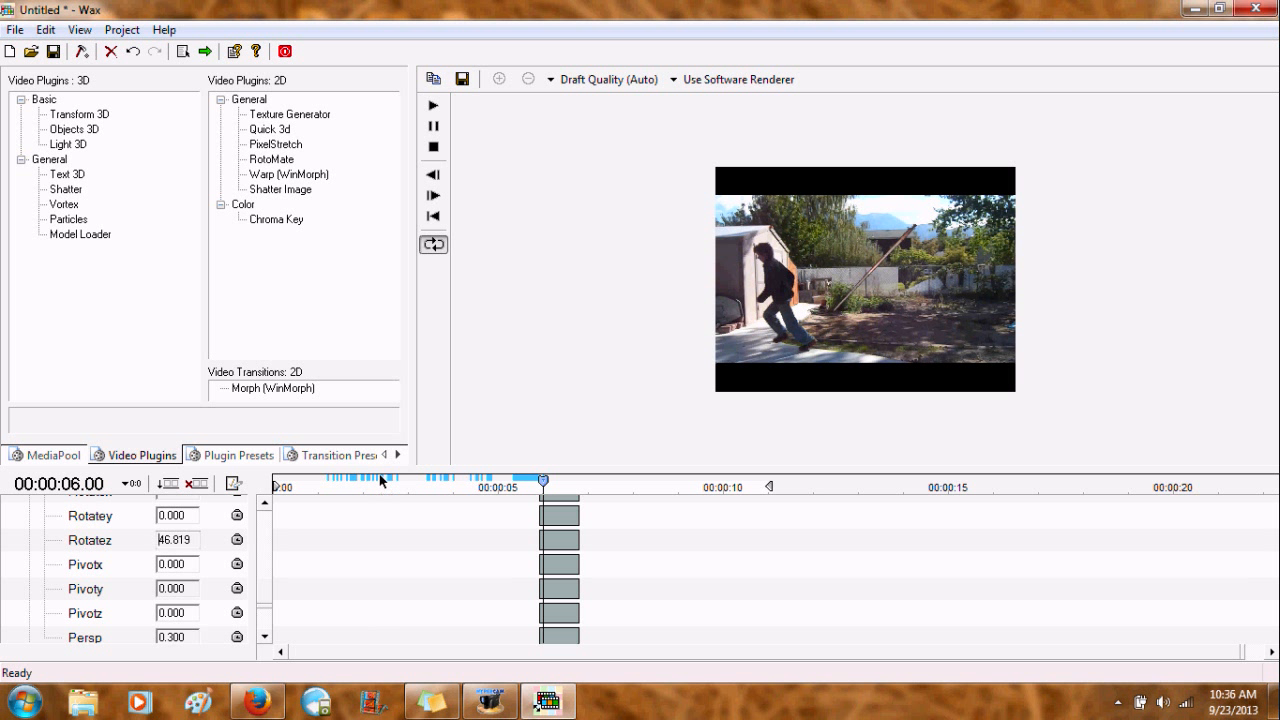
Go to 00:00:05.23, set the preview to Best Quality (Full), and enlarge the preview image.
drag(265, 590, 281, 528)
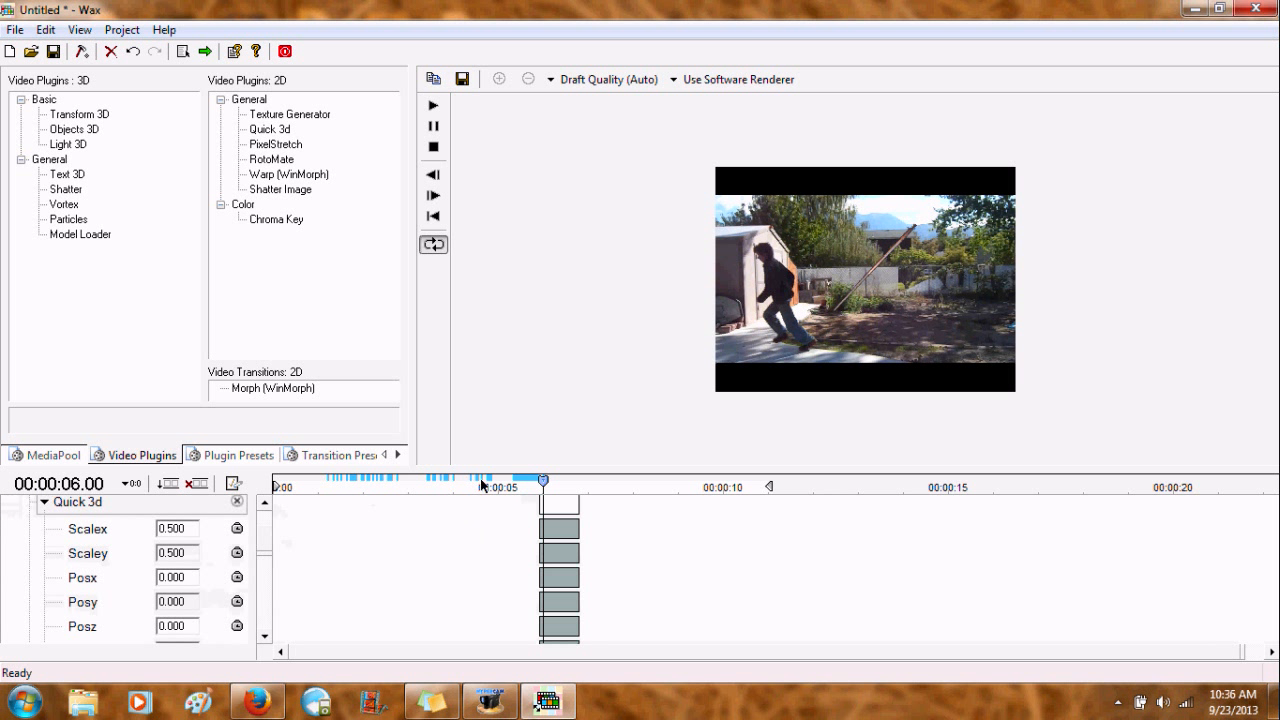
click(433, 176)
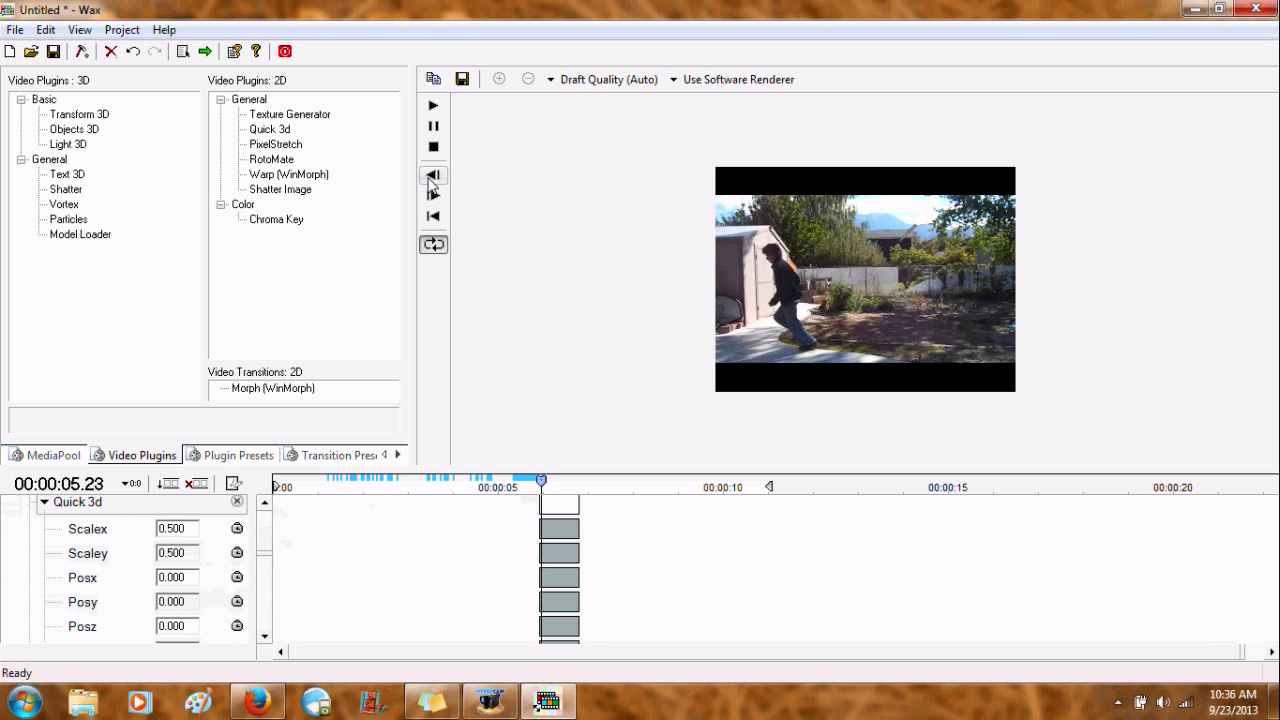
click(433, 176)
click(433, 195)
click(608, 79)
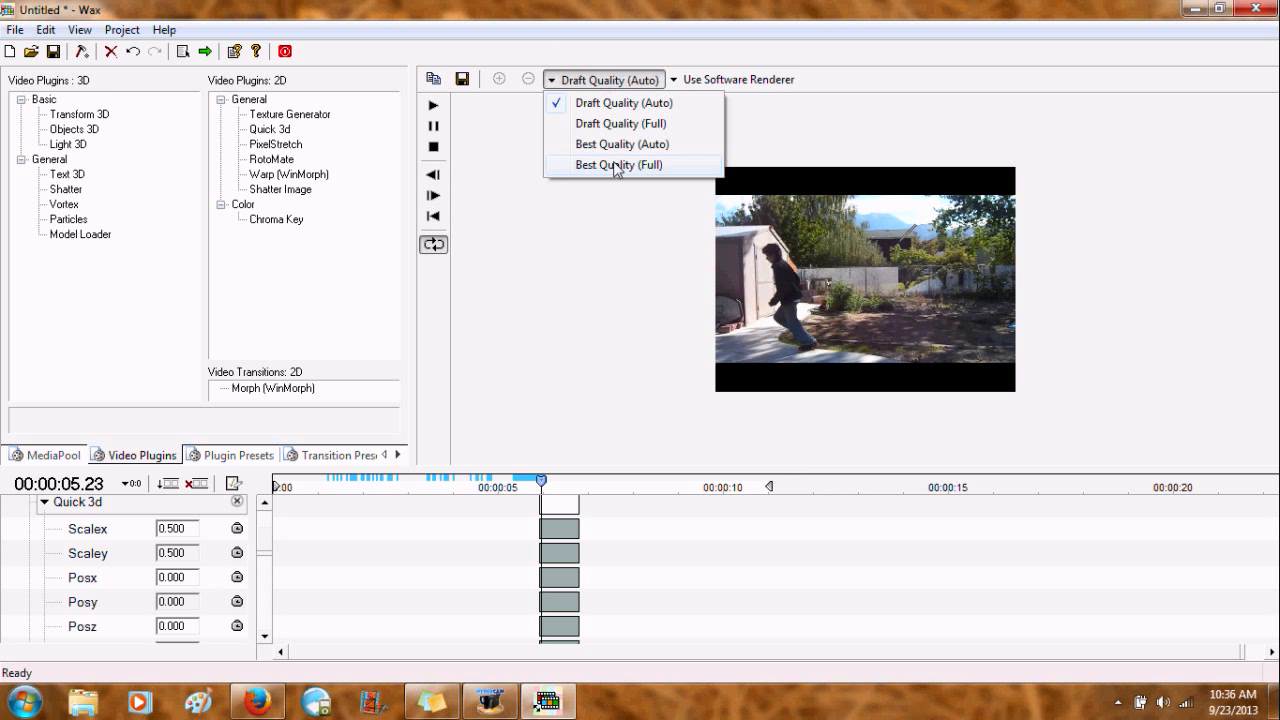
click(617, 168)
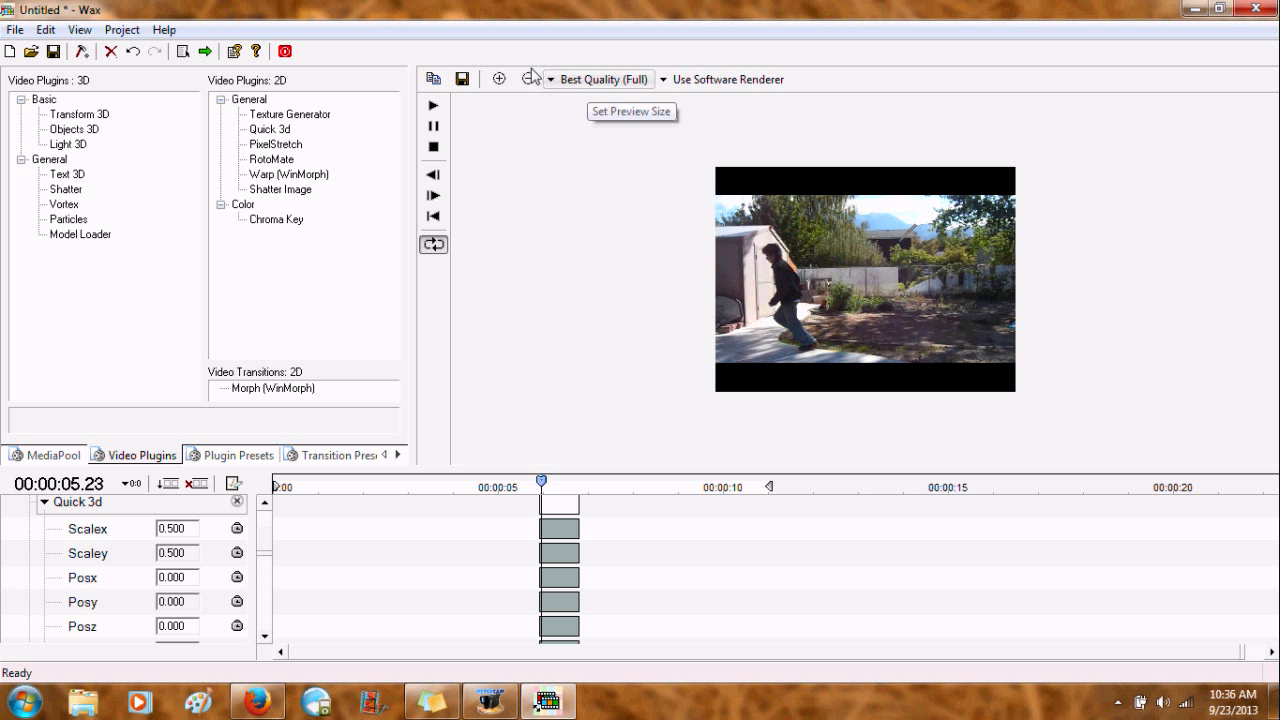
click(500, 84)
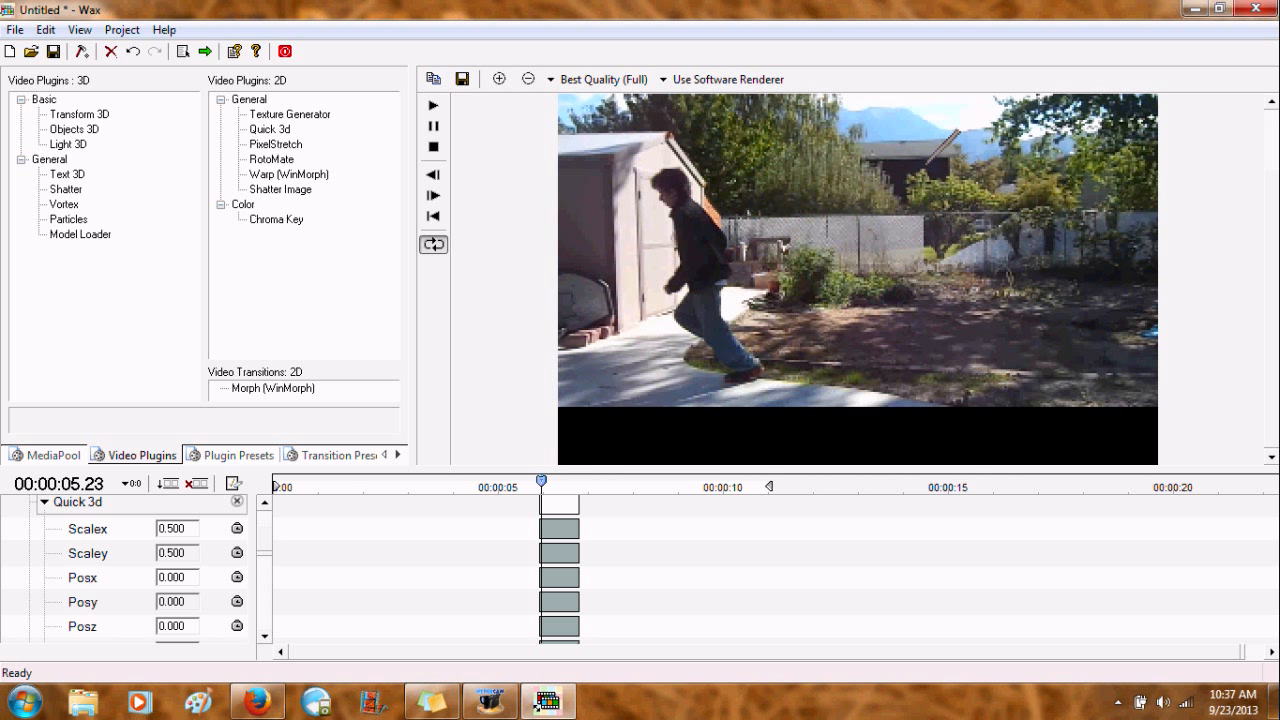
scroll(1251, 367, up, 2)
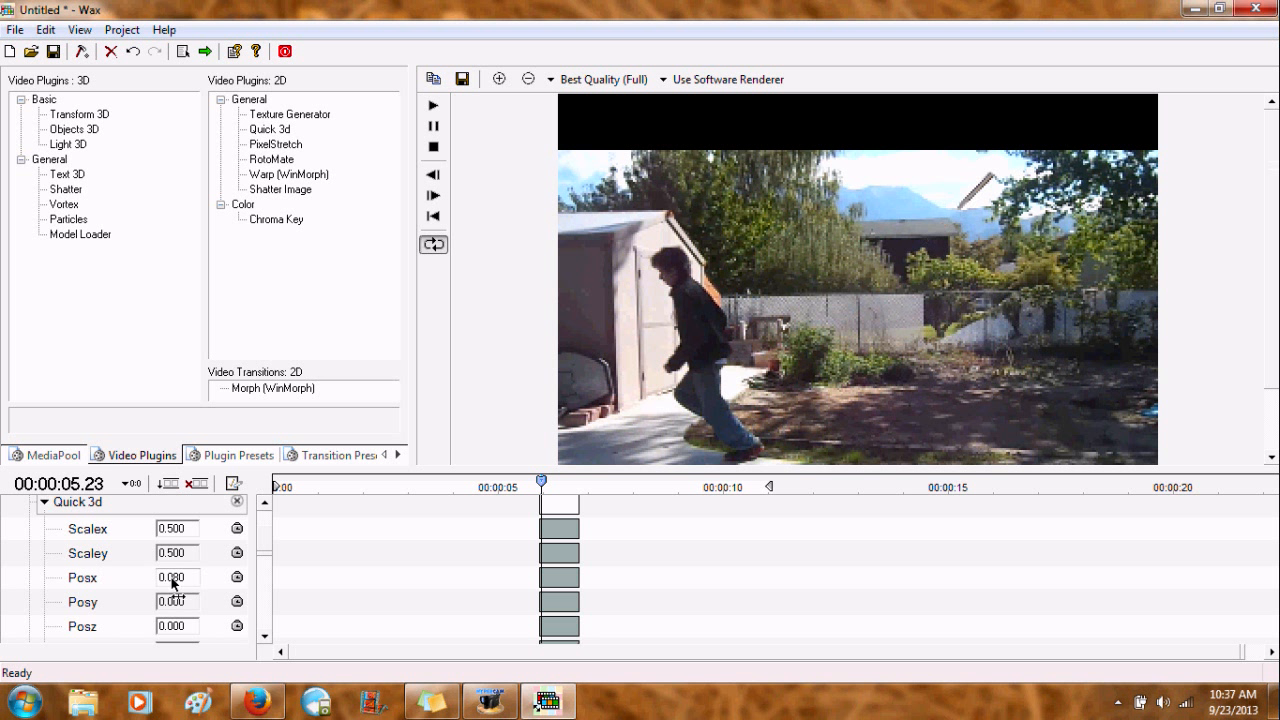
Reposition the missile in the upper sky area by setting Quick 3d Posx to 0.270 and Posy to -0.250.
drag(172, 583, 191, 581)
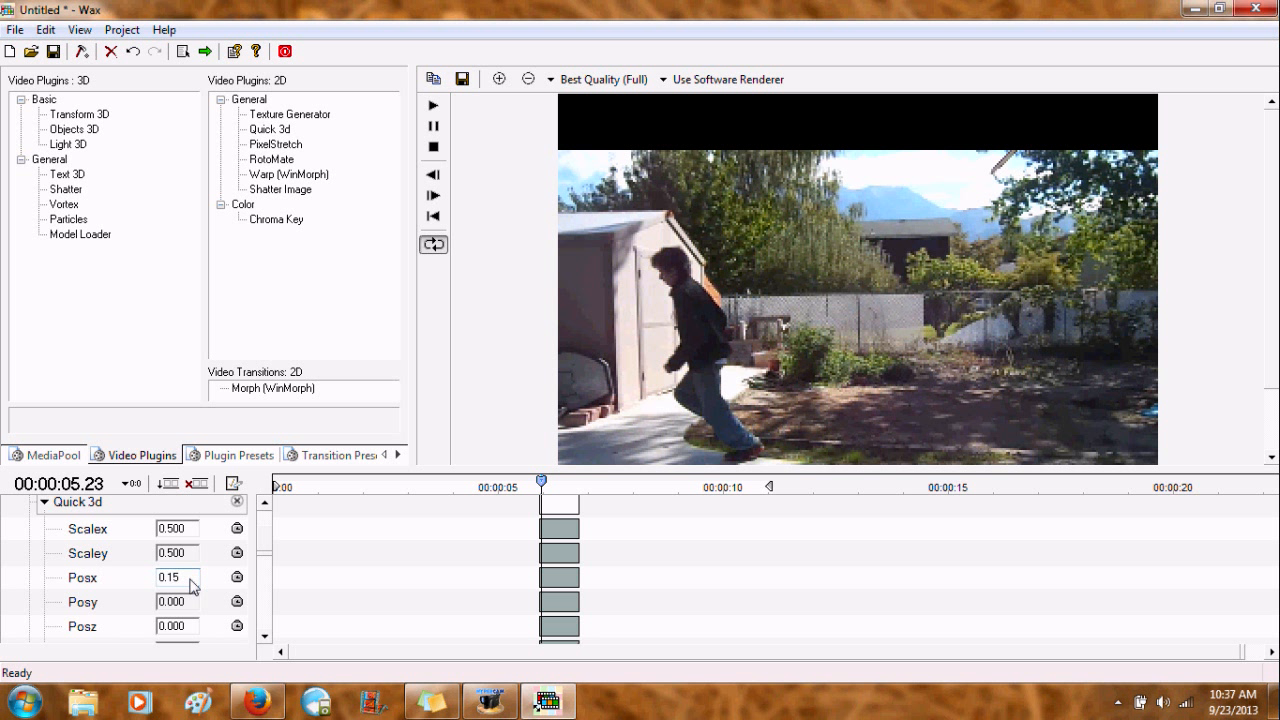
key(BackSpace)
text(40)
key(BackSpace)
text(5)
key(BackSpace)
key(BackSpace)
text(40)
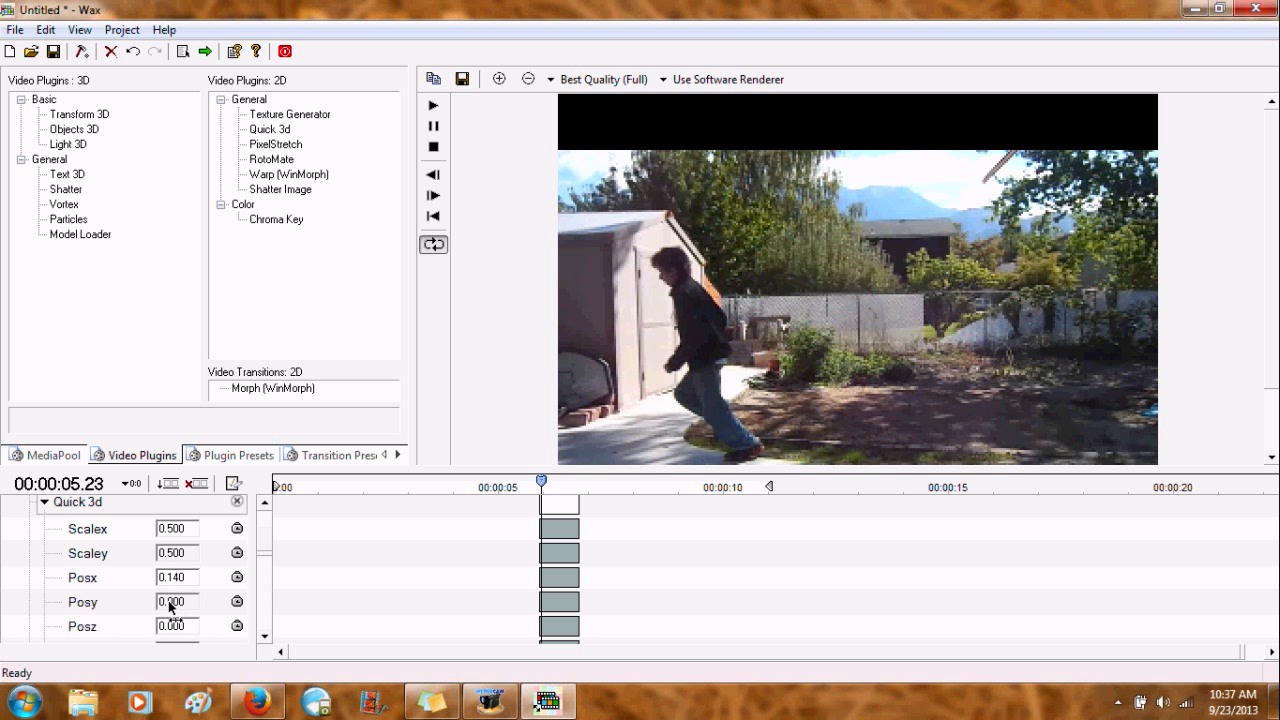
drag(169, 602, 191, 578)
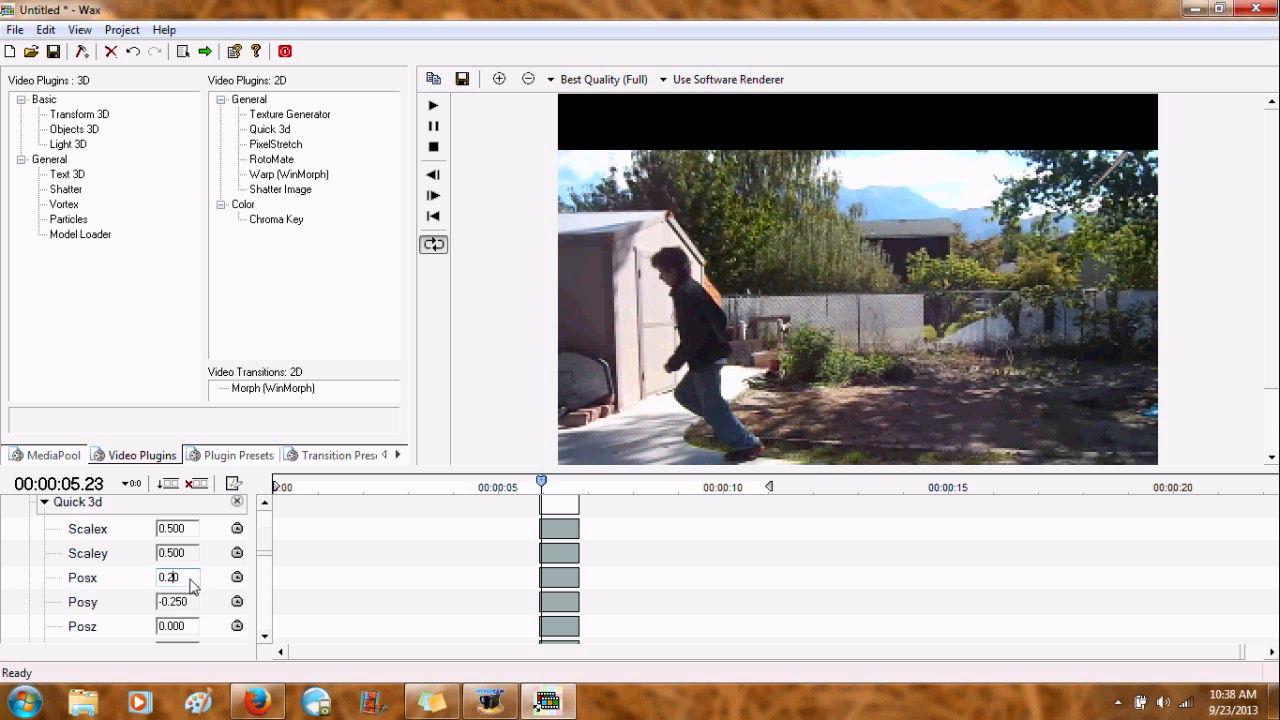
text(70)
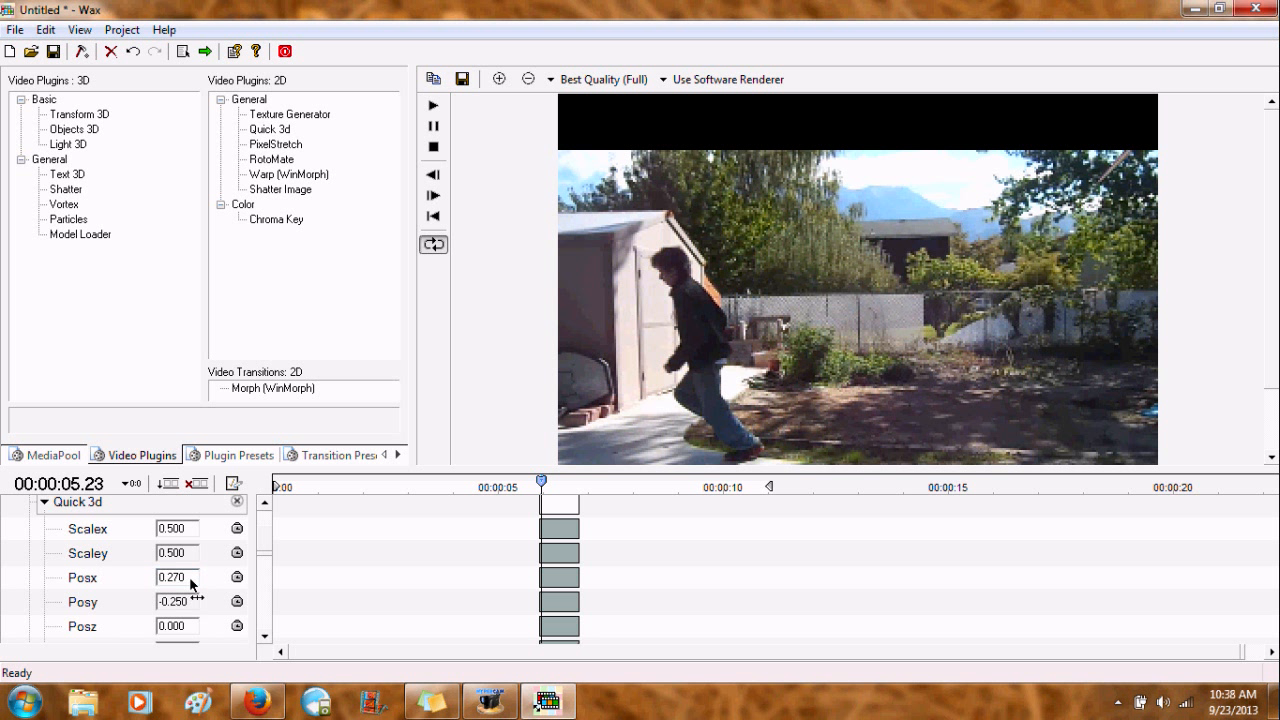
Find the frame at 00:00:06.01 and switch the keyframing mode of the missile's Posx and Posy to Linear.
click(434, 196)
click(434, 196)
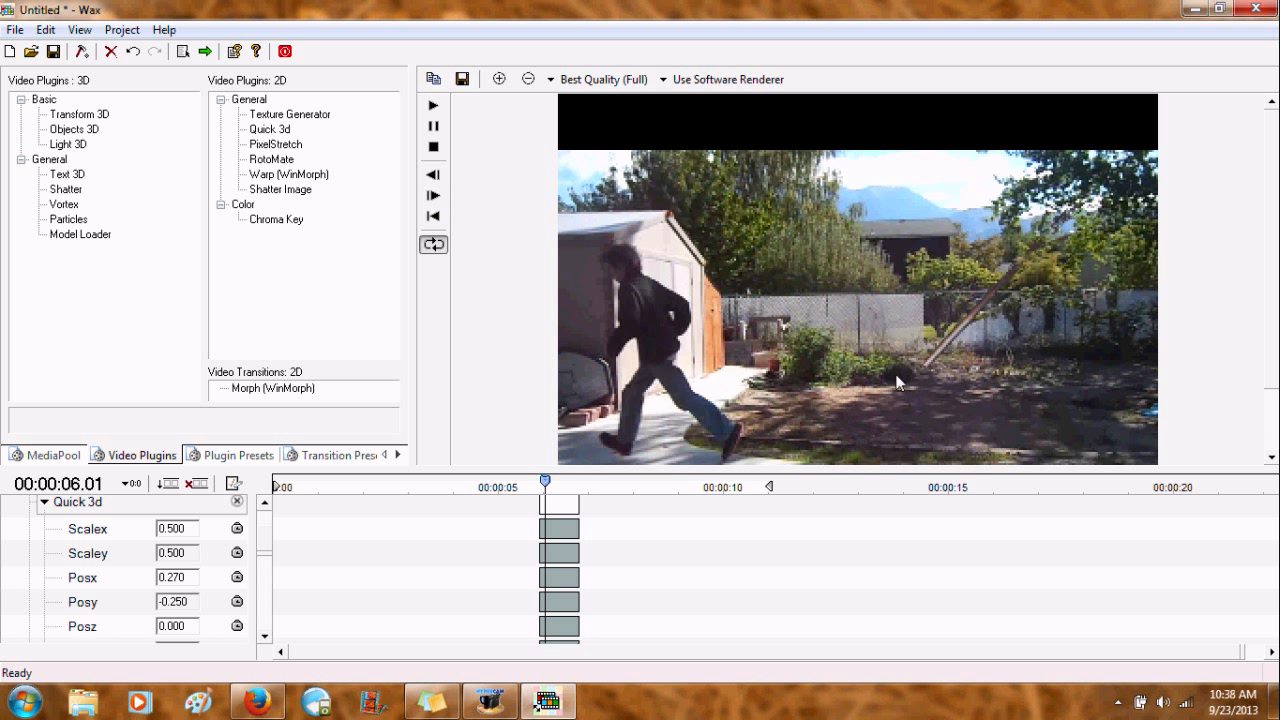
click(435, 196)
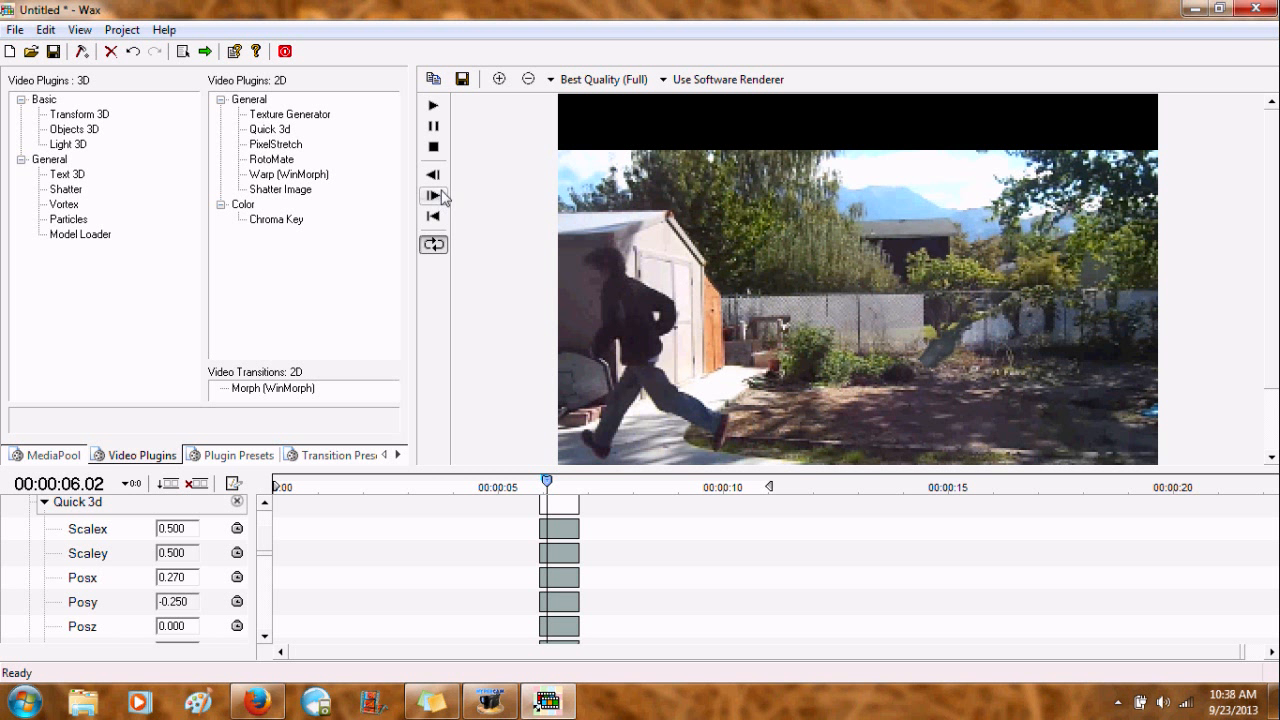
click(433, 175)
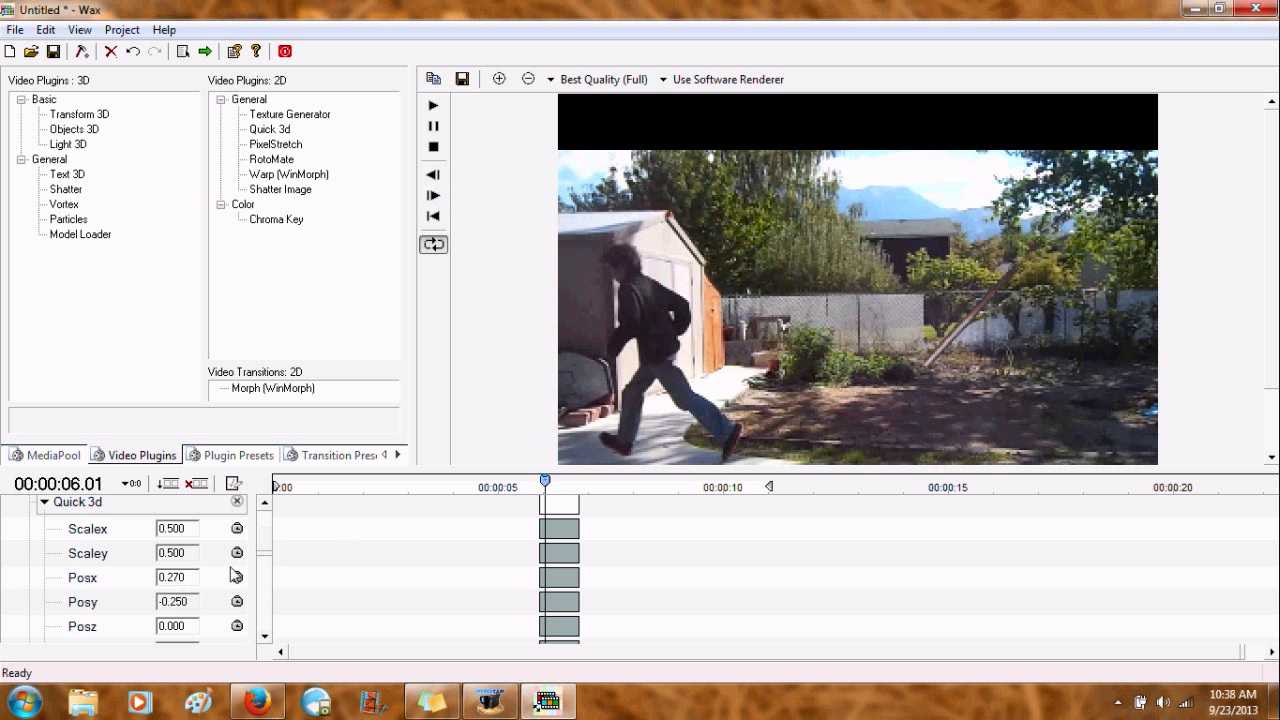
click(237, 530)
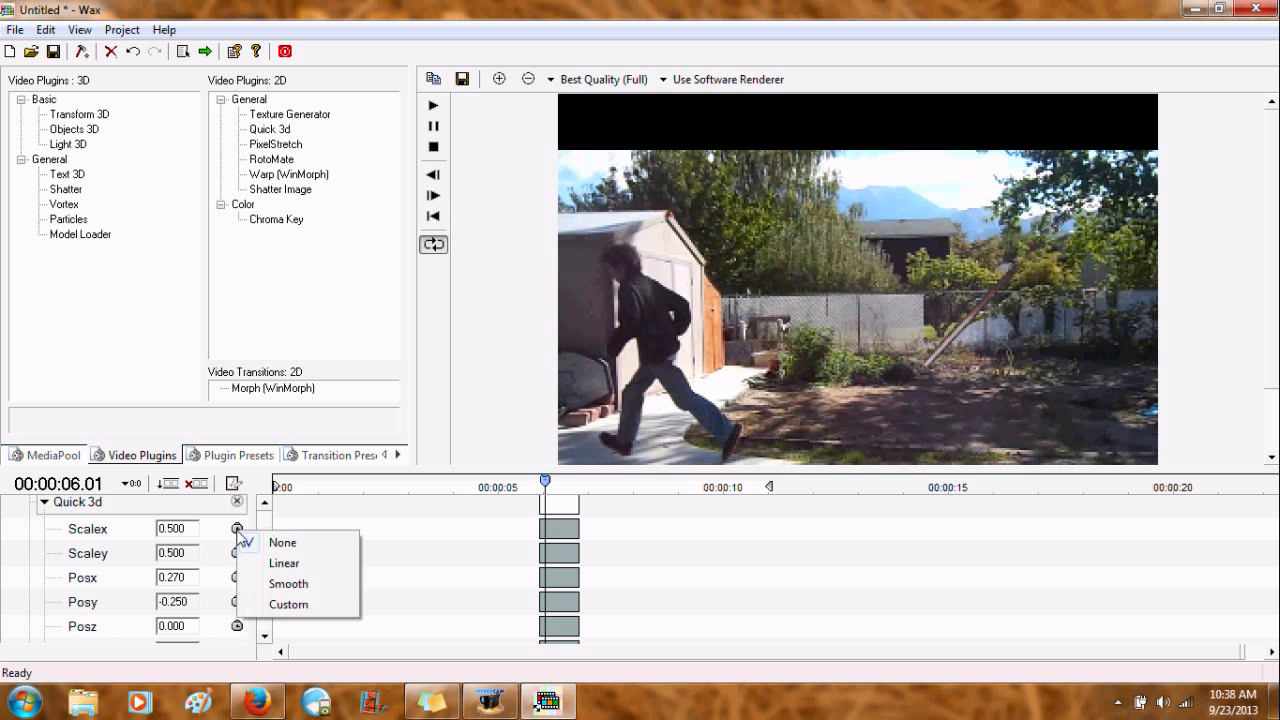
click(237, 577)
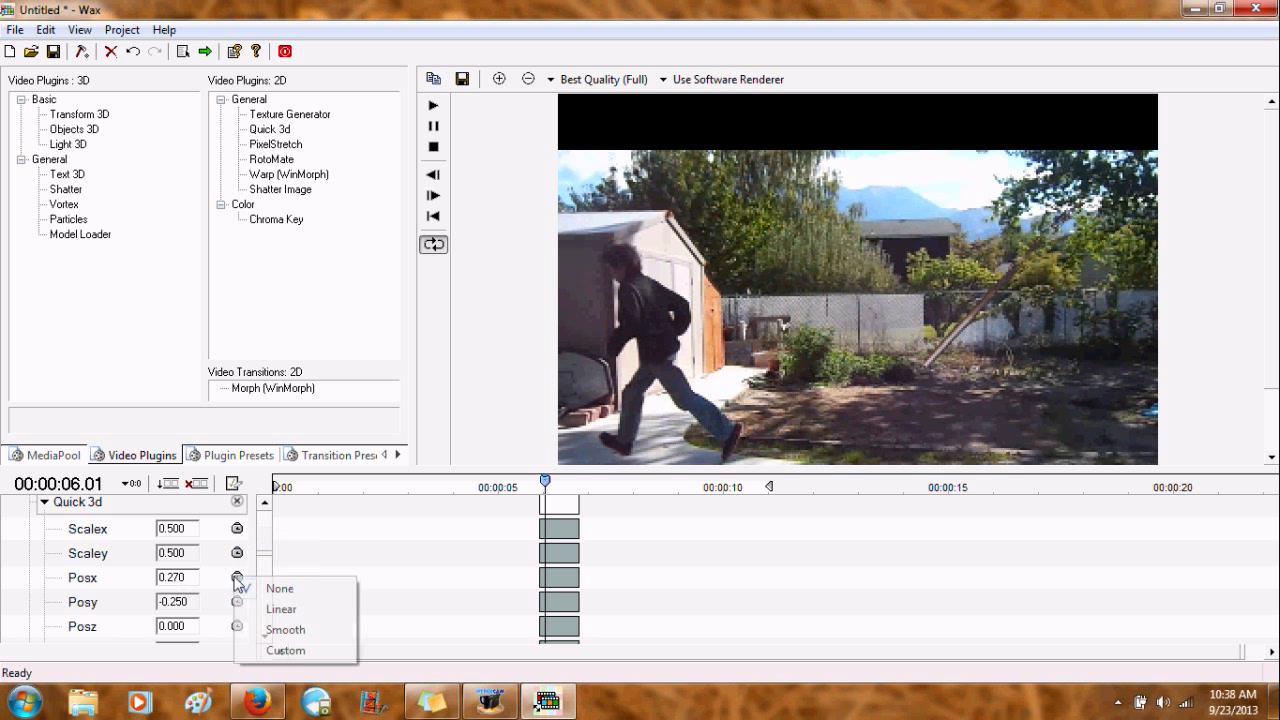
click(281, 608)
click(237, 601)
click(291, 543)
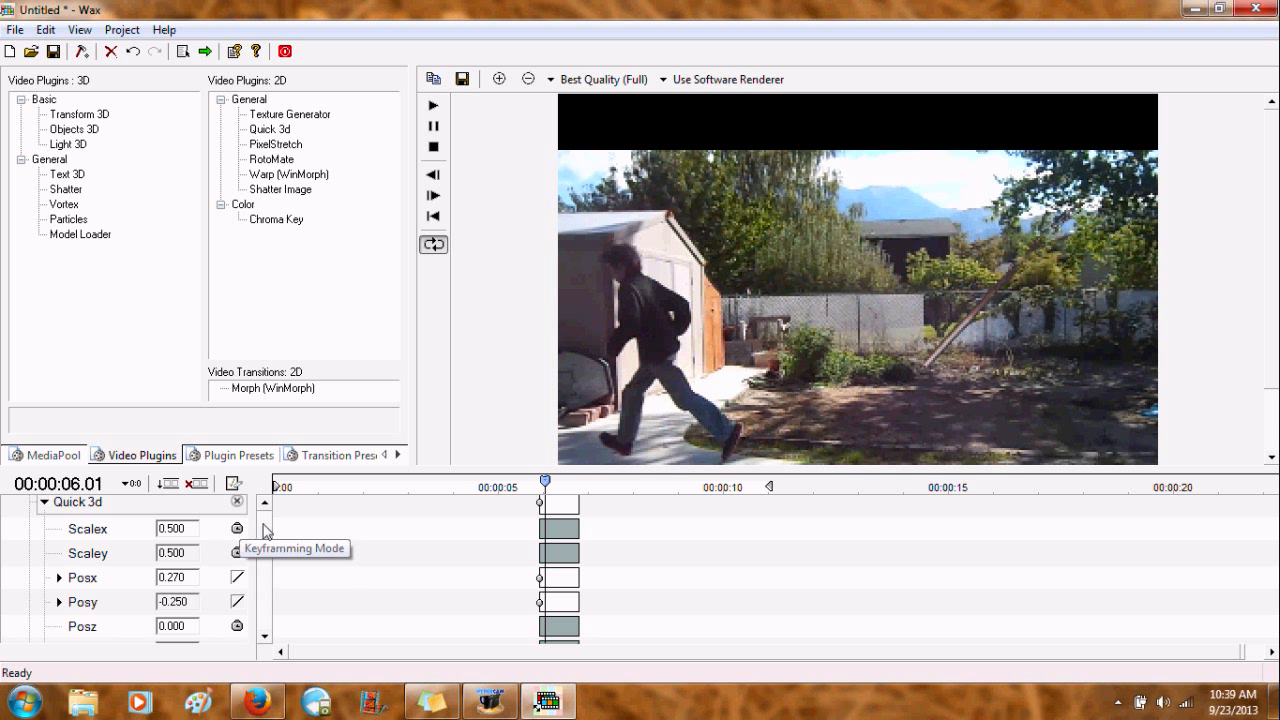
click(238, 578)
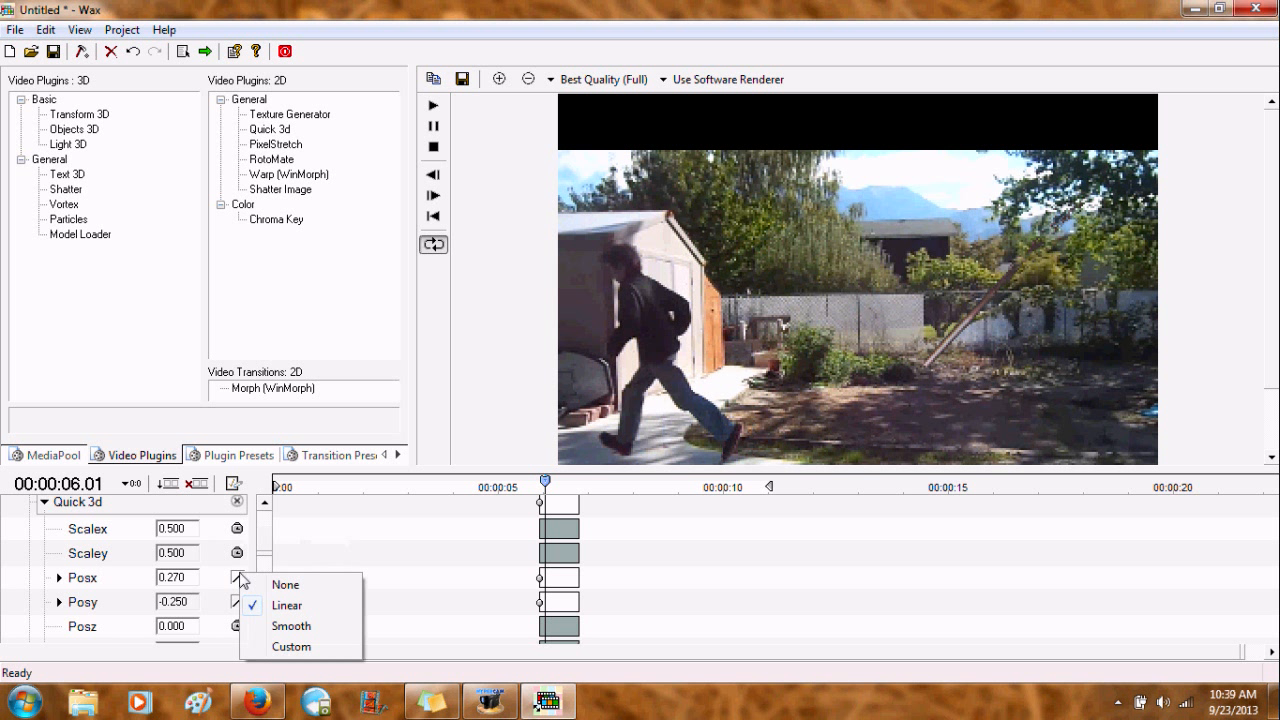
click(475, 453)
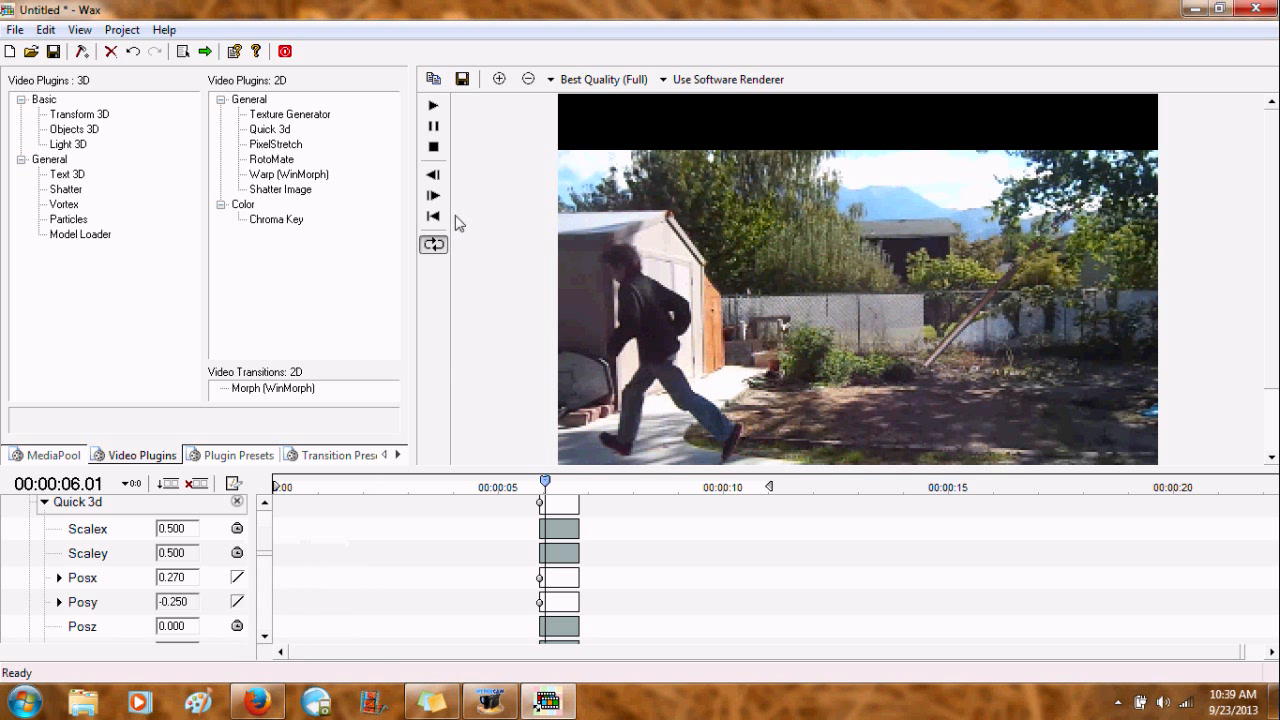
Keyframe the missile's Posx at 0.030 at 00:00:06.01 so it lands on the ground near the runner.
click(433, 195)
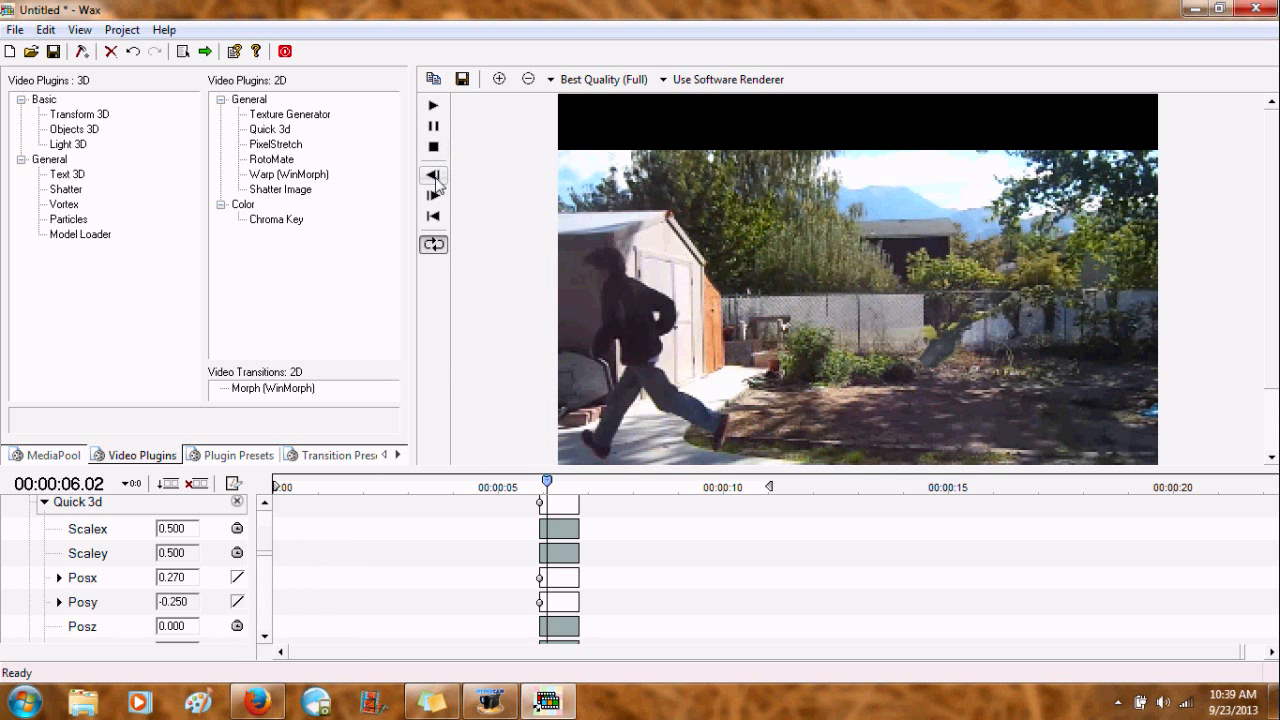
click(433, 174)
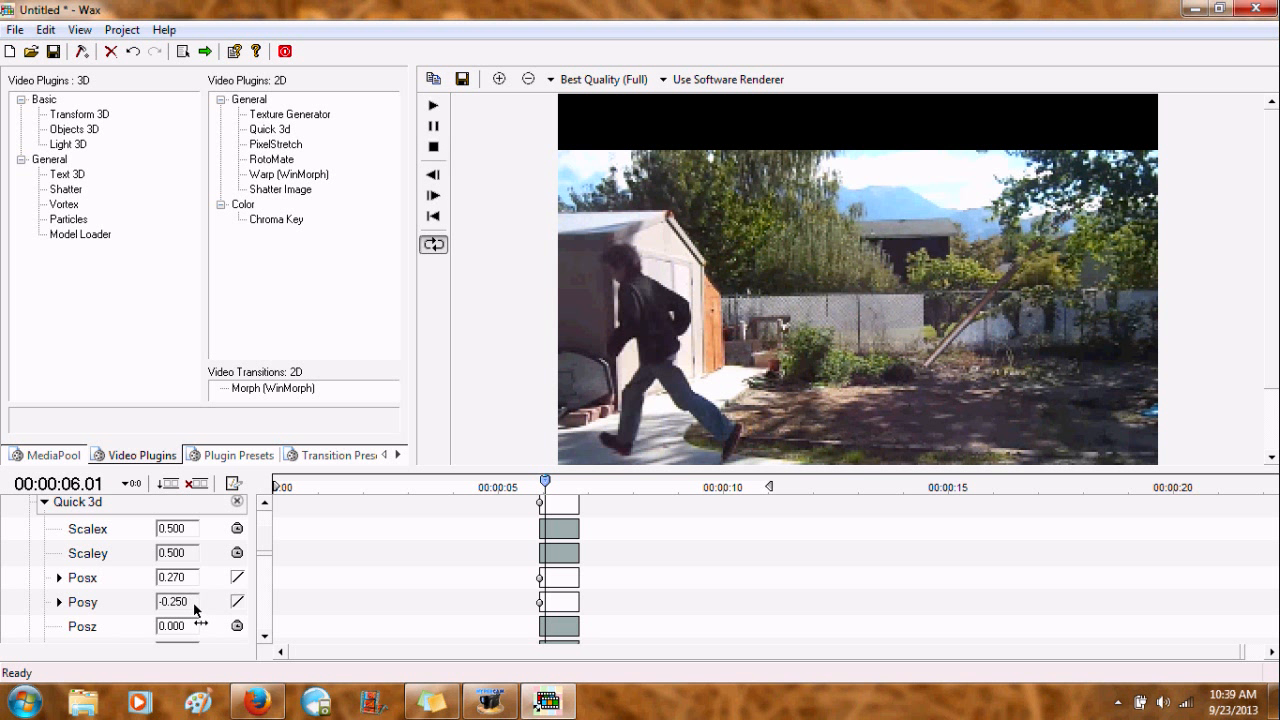
scroll(182, 612, down, 3)
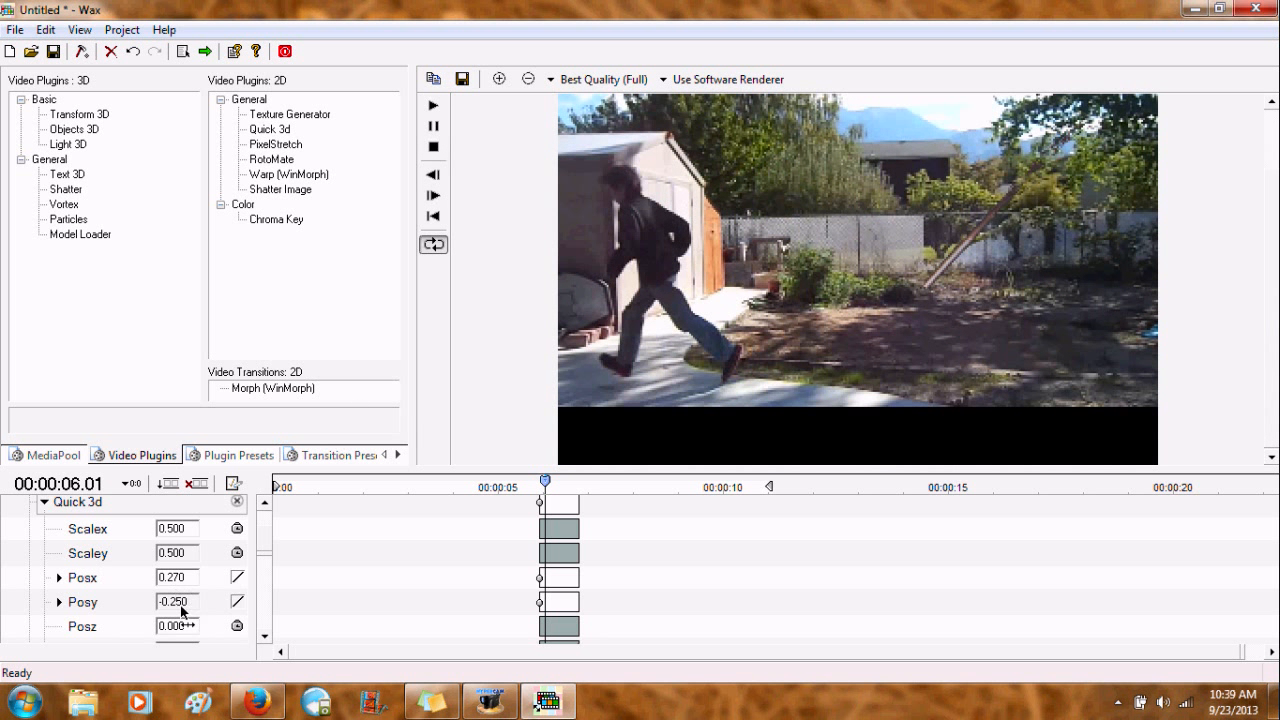
drag(182, 608, 178, 582)
key(ctrl+z)
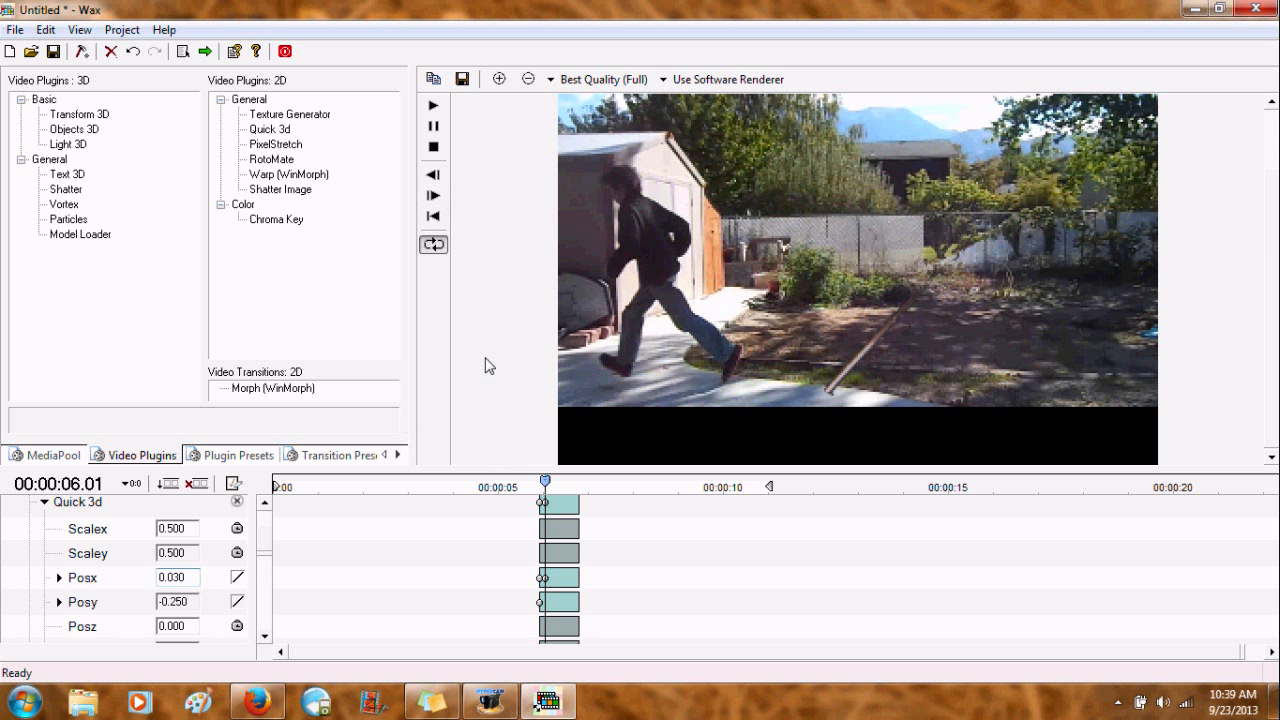
Step through the frames between 00:00:05.22 and 00:00:06.01 to check the missile's animated path.
click(436, 175)
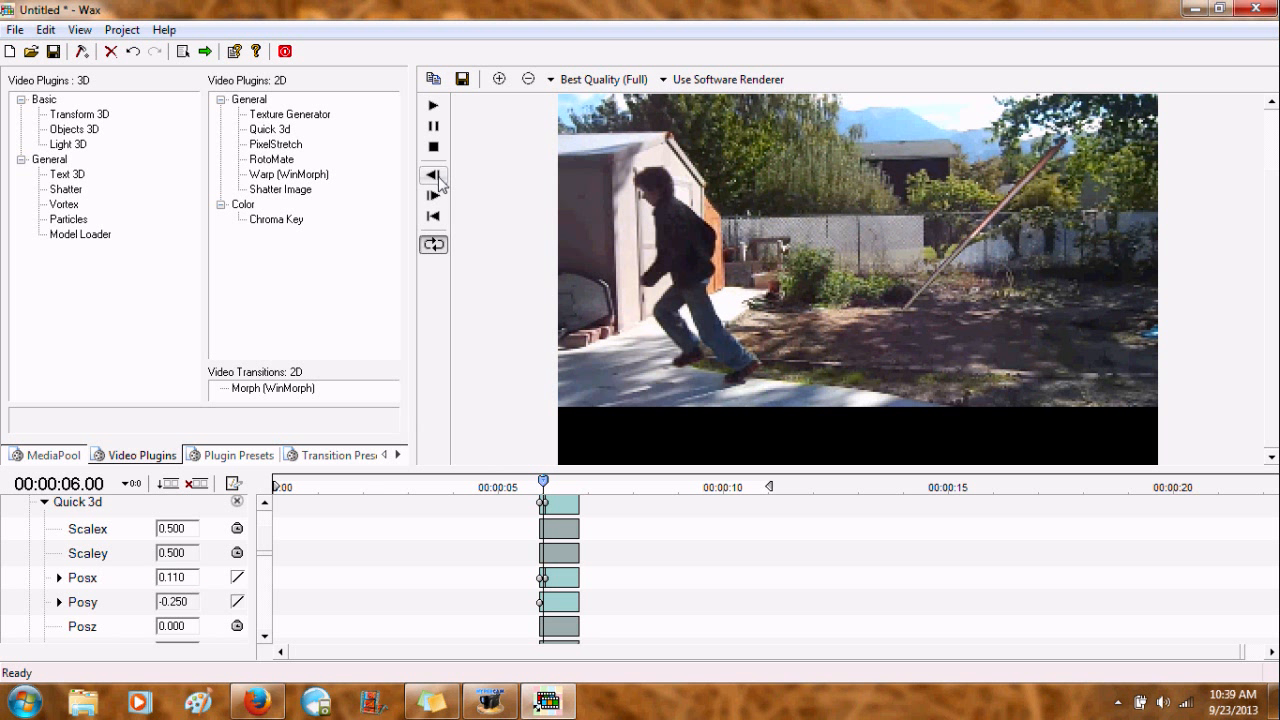
click(438, 178)
click(438, 178)
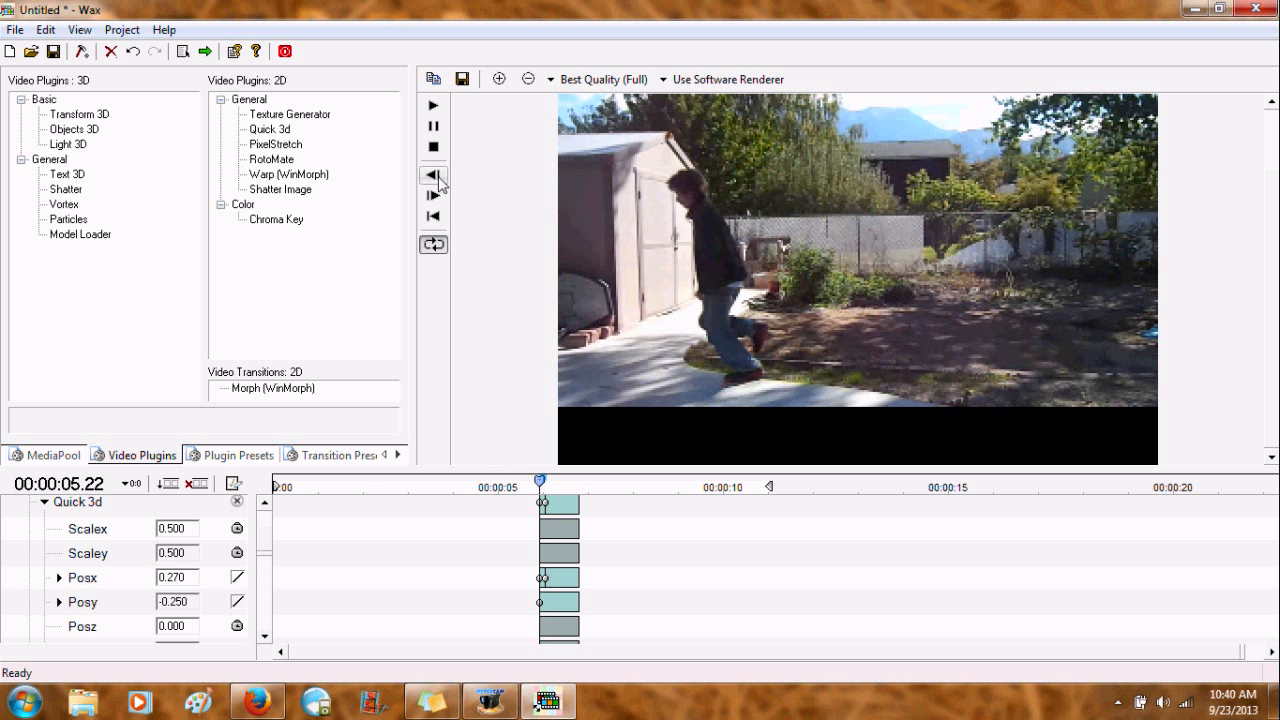
click(436, 196)
click(436, 197)
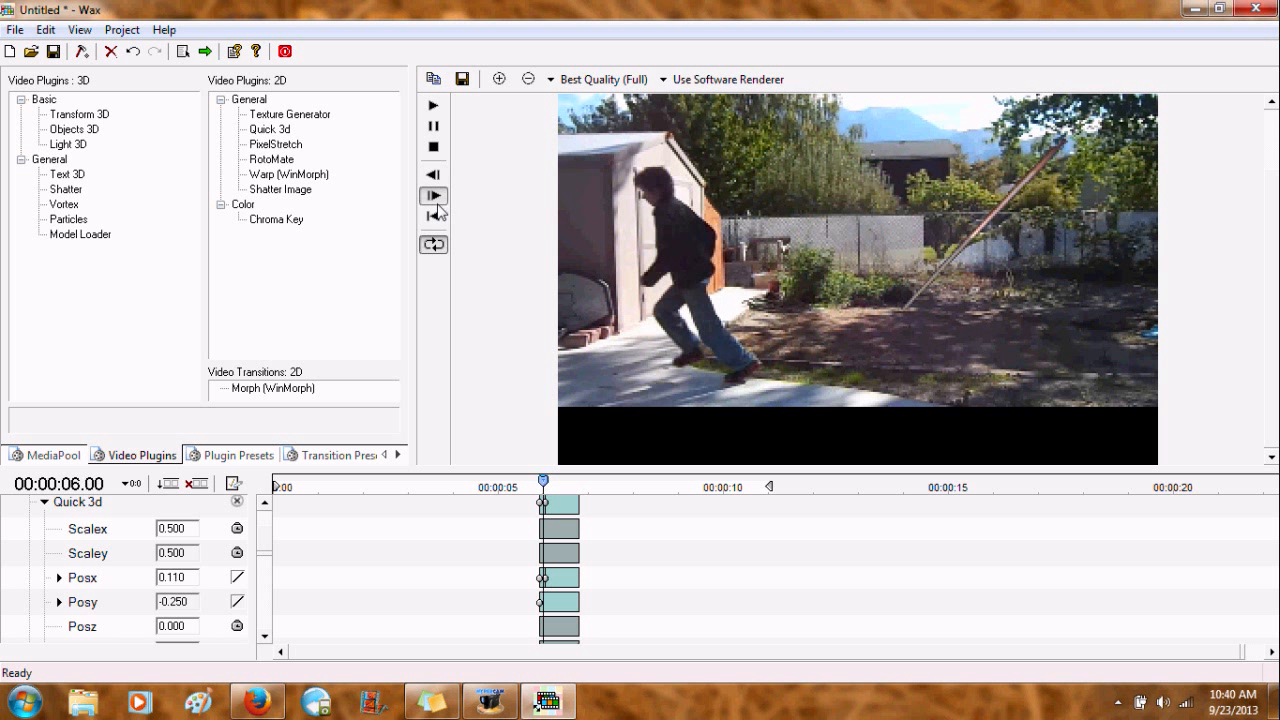
click(436, 198)
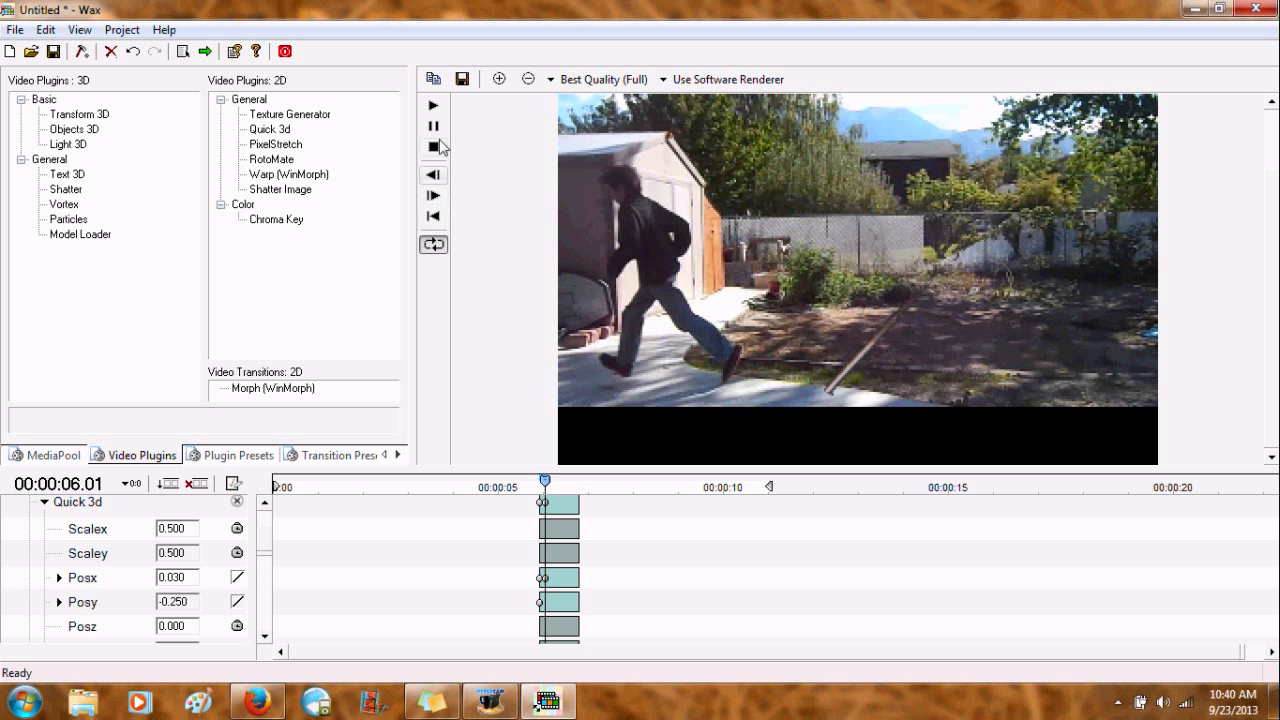
Collapse the missile clip's settings, add Fireburst04_xvid to track 1 starting at 00:00:06.02, and advance to 00:00:06.04.
click(434, 196)
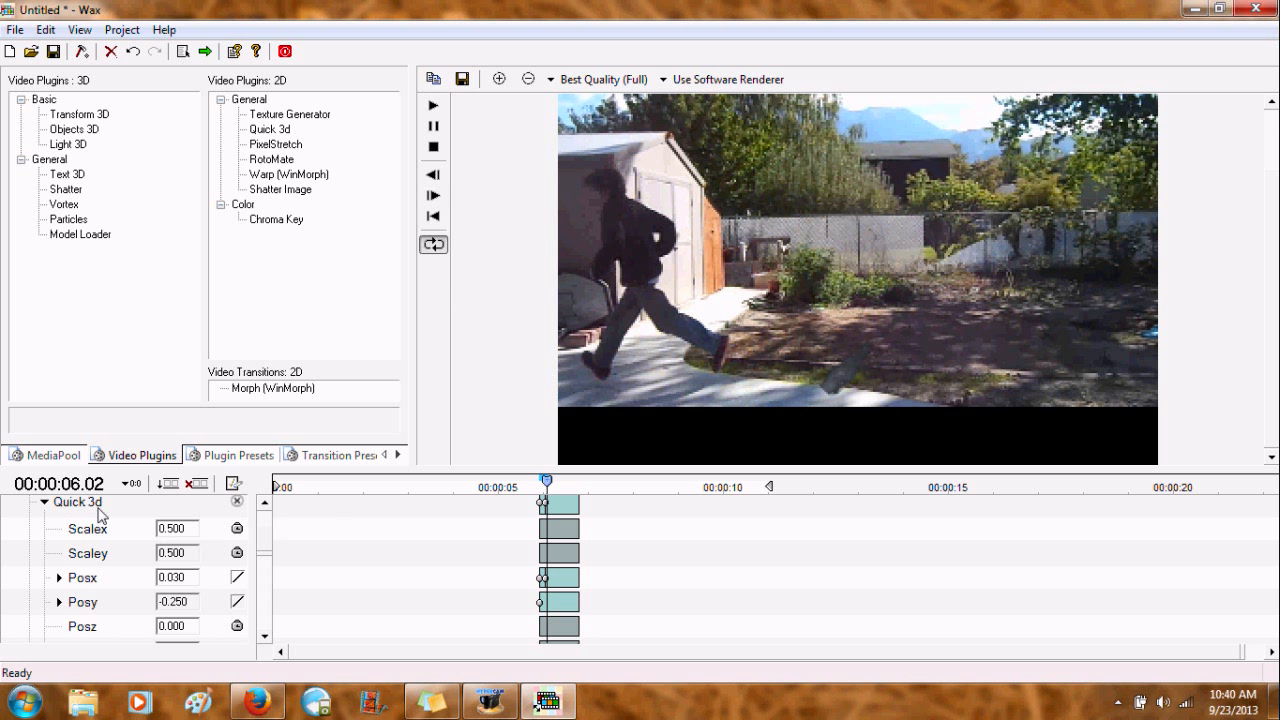
click(44, 502)
click(35, 505)
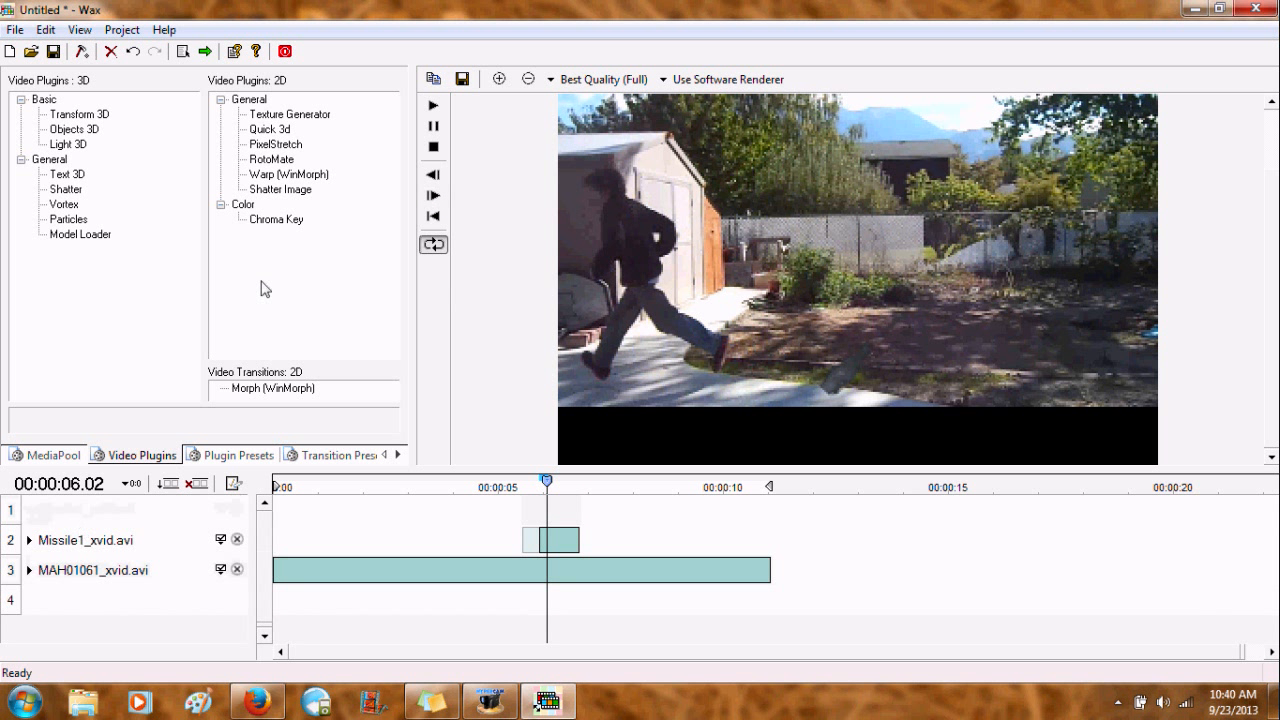
click(72, 458)
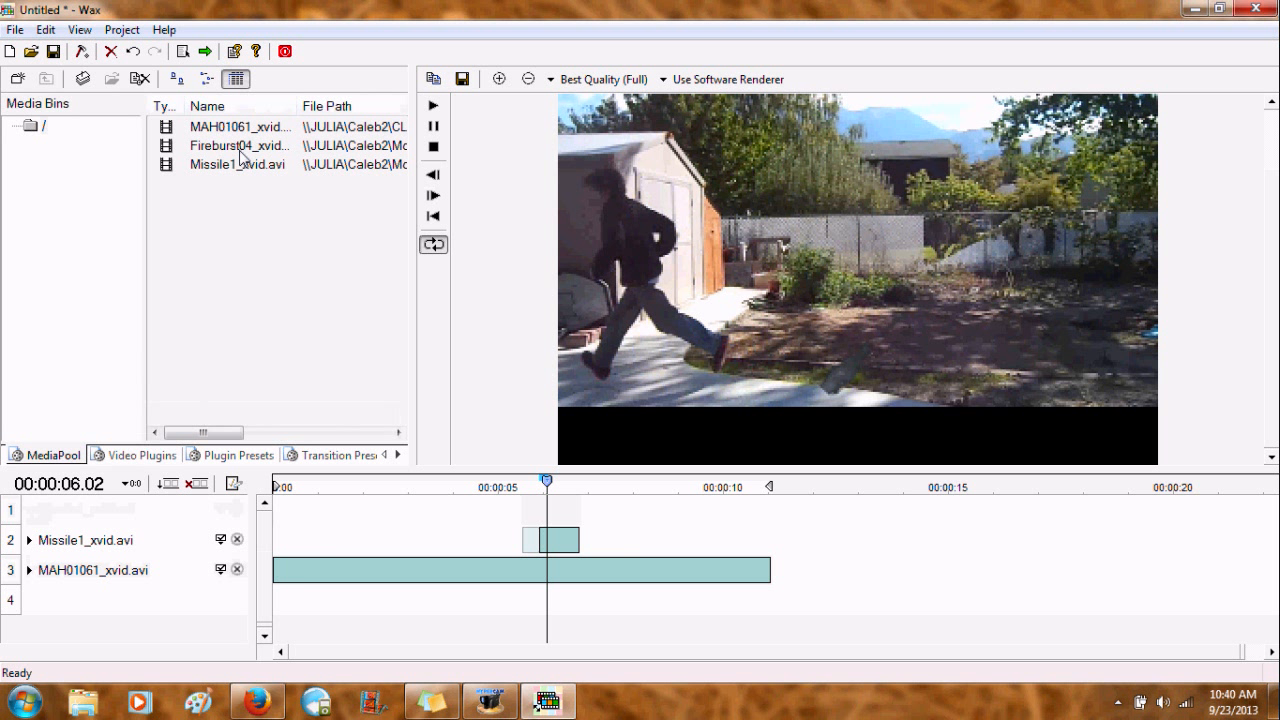
drag(240, 155, 592, 511)
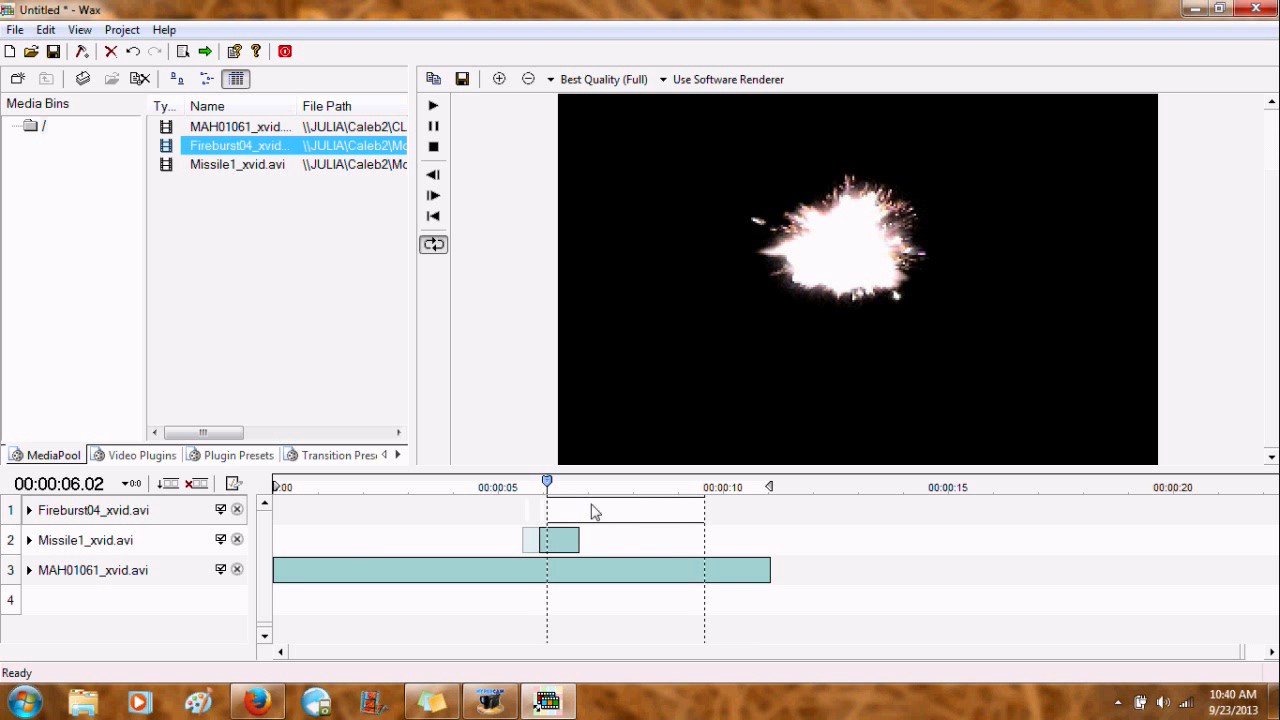
click(428, 200)
click(428, 200)
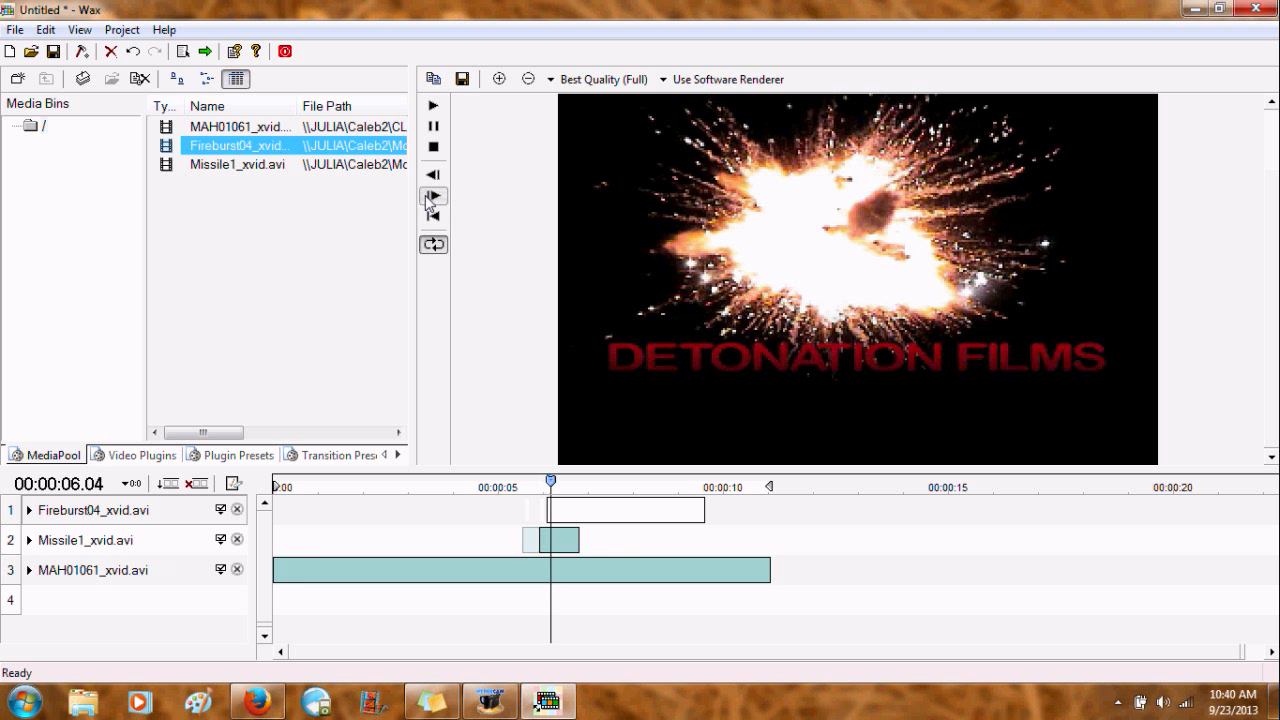
Step through Fireburst04 from 00:00:06.04 and find where its title card ends, stopping at 00:00:06.11.
click(428, 201)
click(428, 202)
click(428, 200)
click(428, 200)
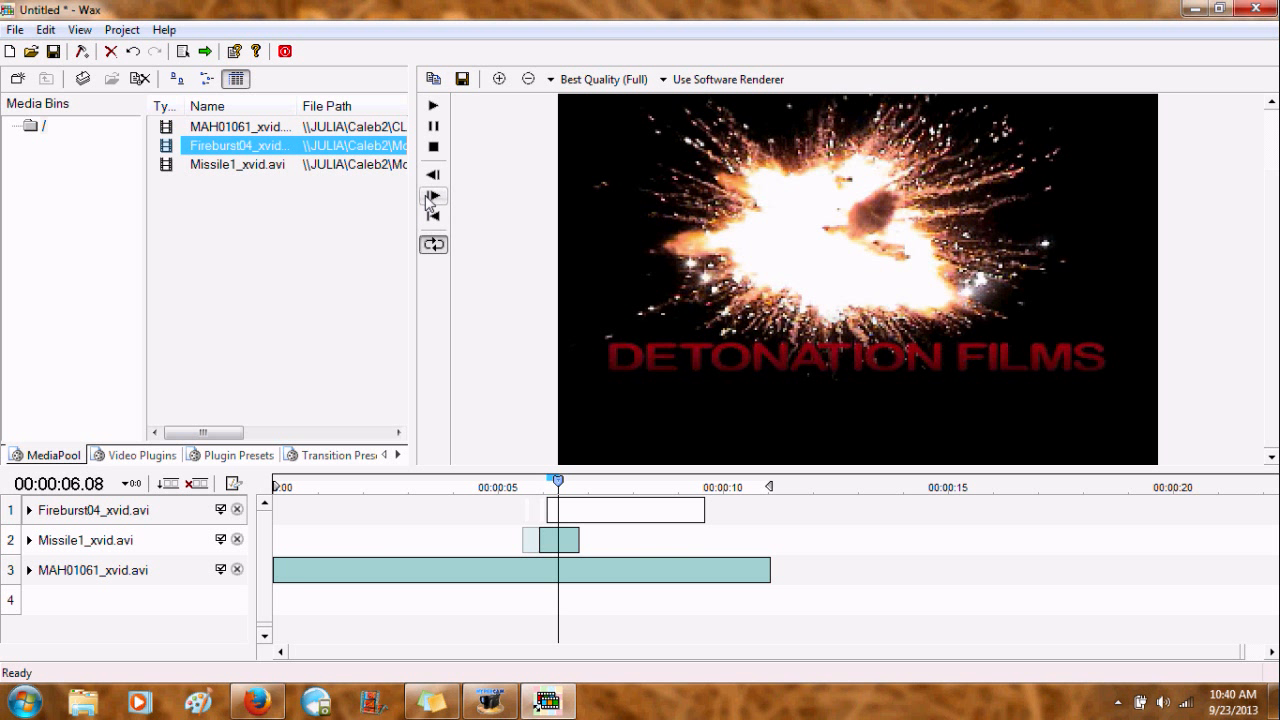
click(428, 200)
click(428, 200)
click(428, 200)
click(428, 199)
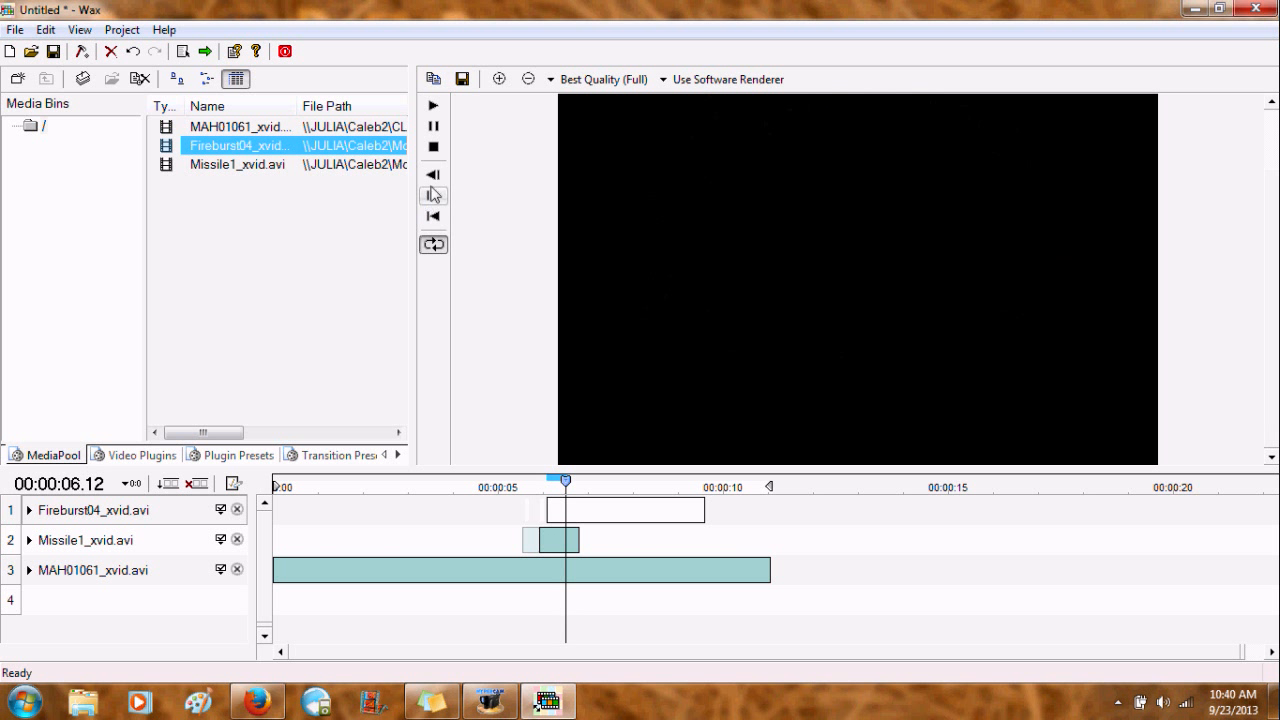
click(433, 179)
click(433, 179)
click(436, 198)
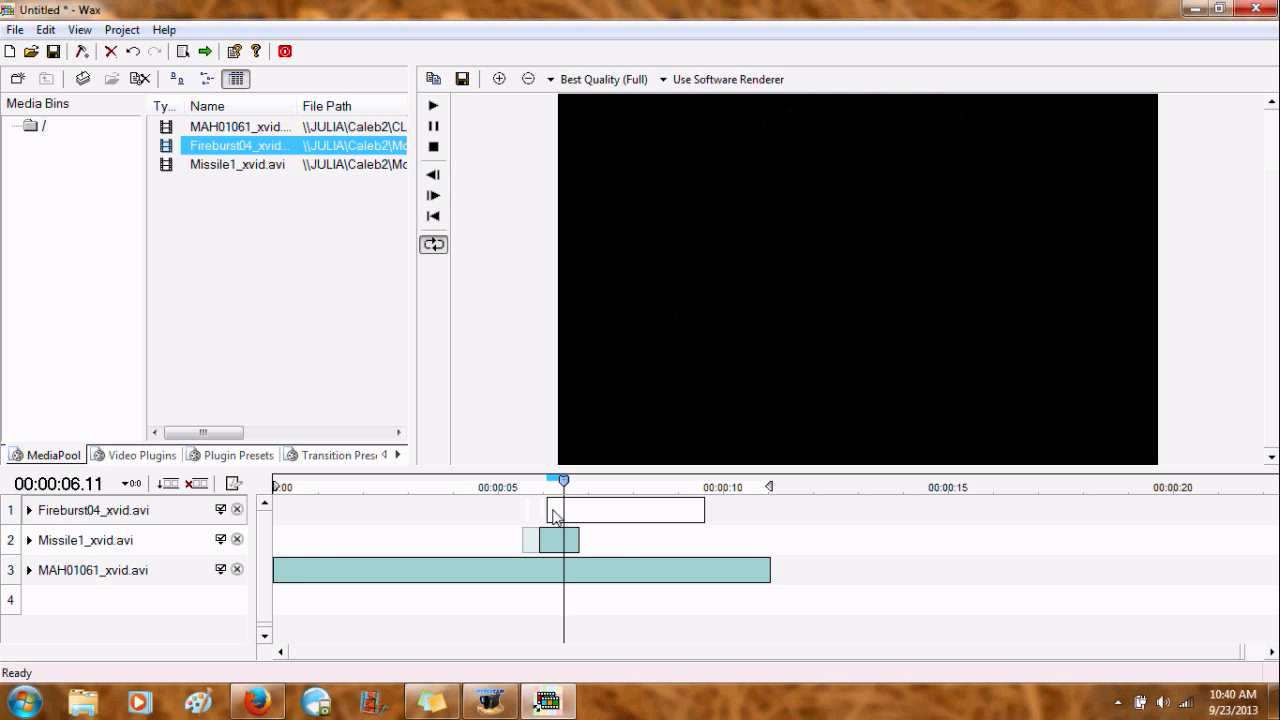
Trim the title off the start of Fireburst04 up to 00:00:06.11 and shift the clip back to begin at 00:00:06.02.
mouse_move(548, 510)
mouse_down()
mouse_move(556, 526)
mouse_move(564, 518)
mouse_up()
drag(565, 483, 548, 486)
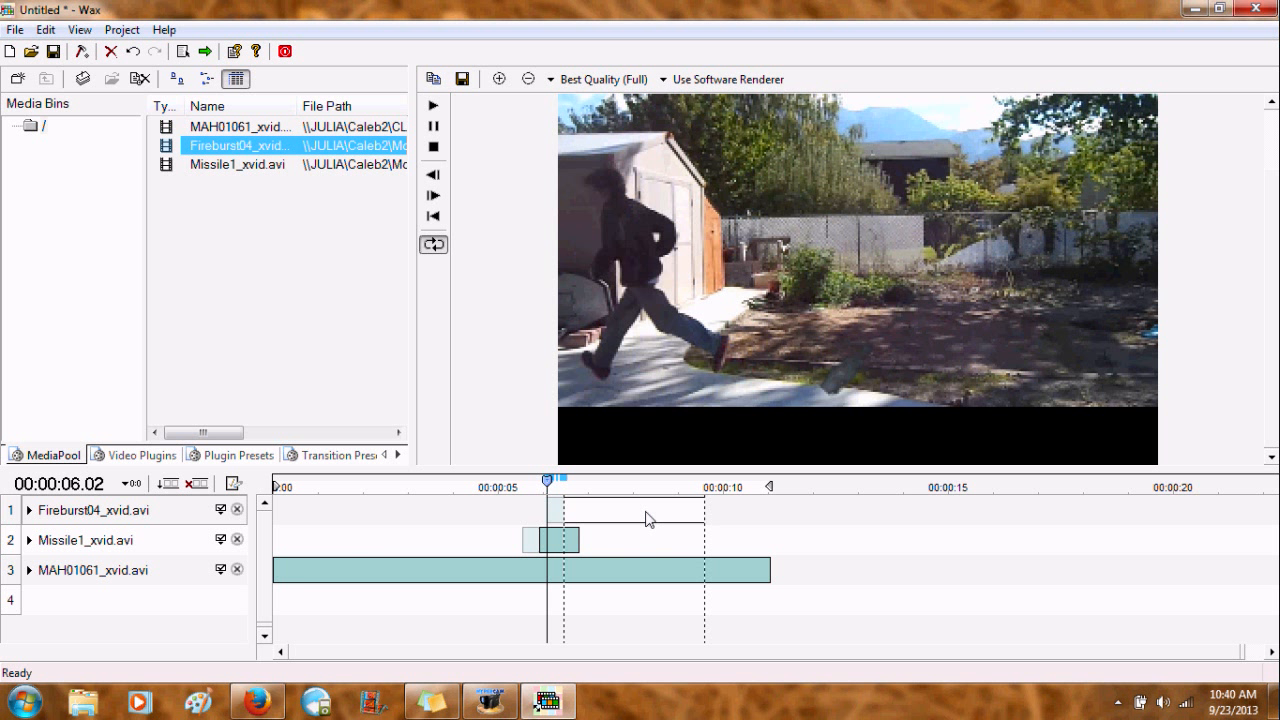
drag(645, 518, 629, 521)
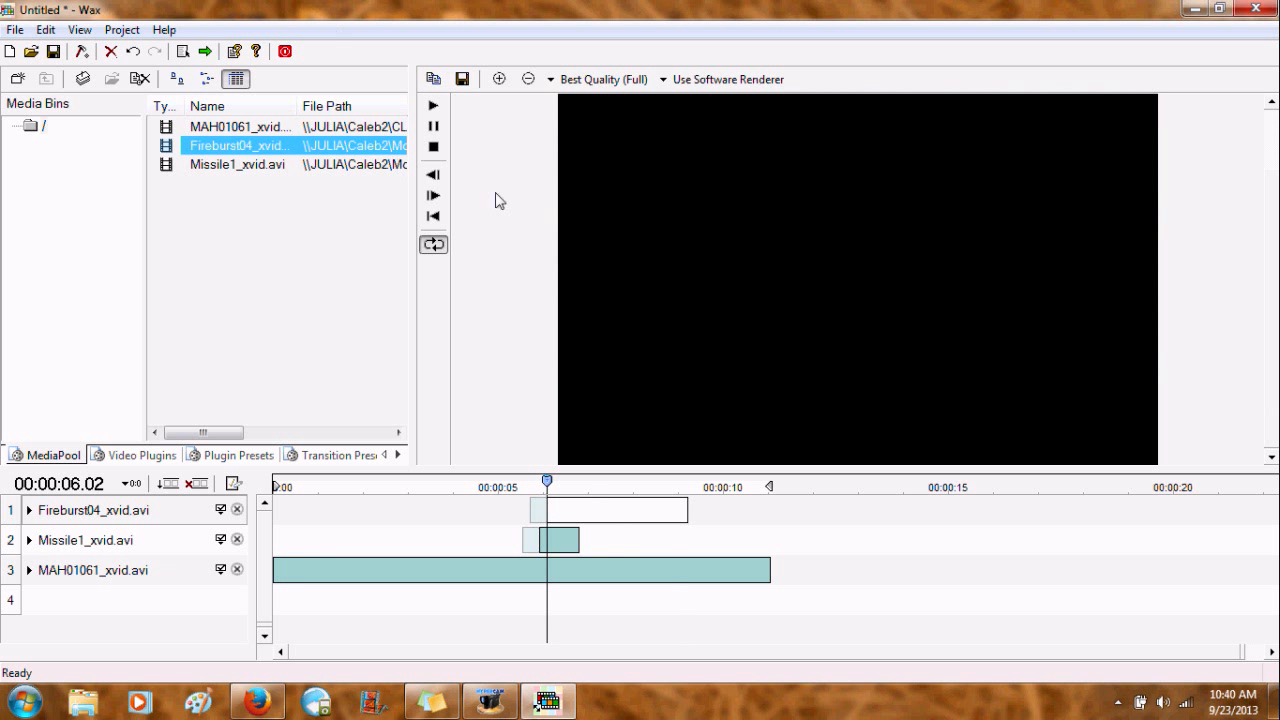
Step through the trimmed Fireburst04 clip from 00:00:06.02 to 00:00:06.10 to examine the start of the explosion.
click(433, 197)
click(433, 197)
click(433, 197)
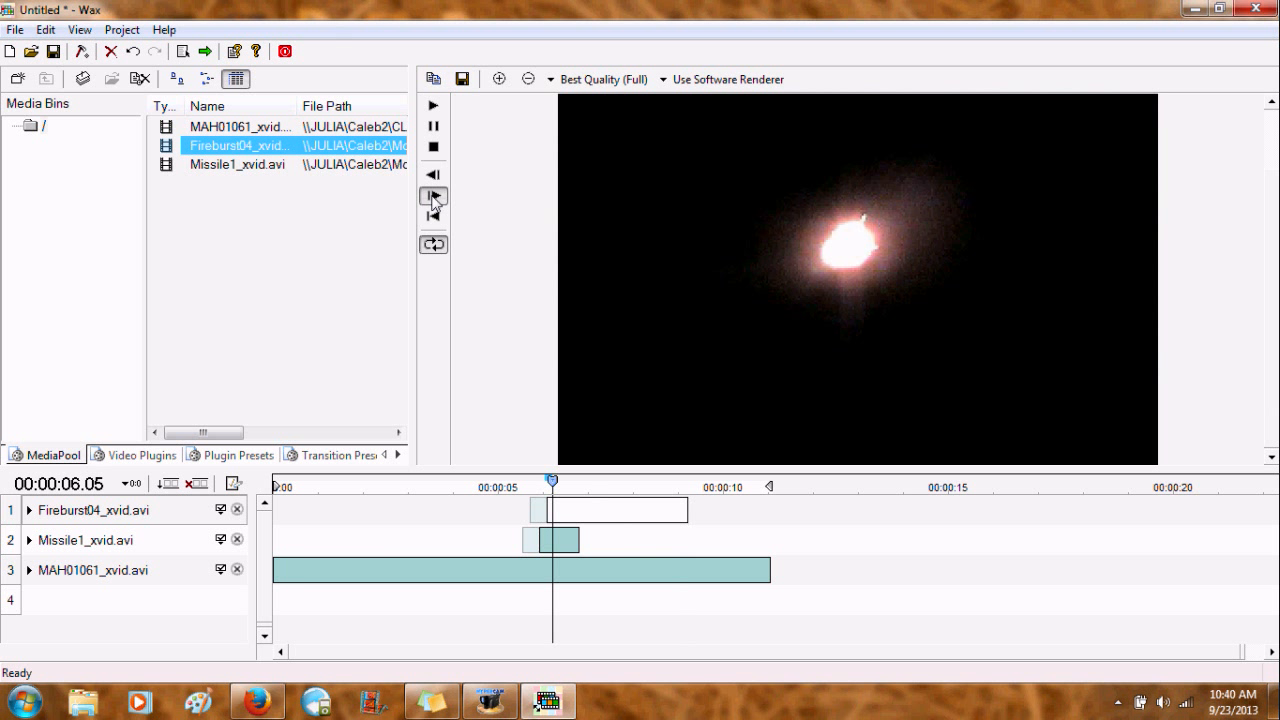
click(433, 197)
click(433, 197)
click(433, 197)
click(433, 197)
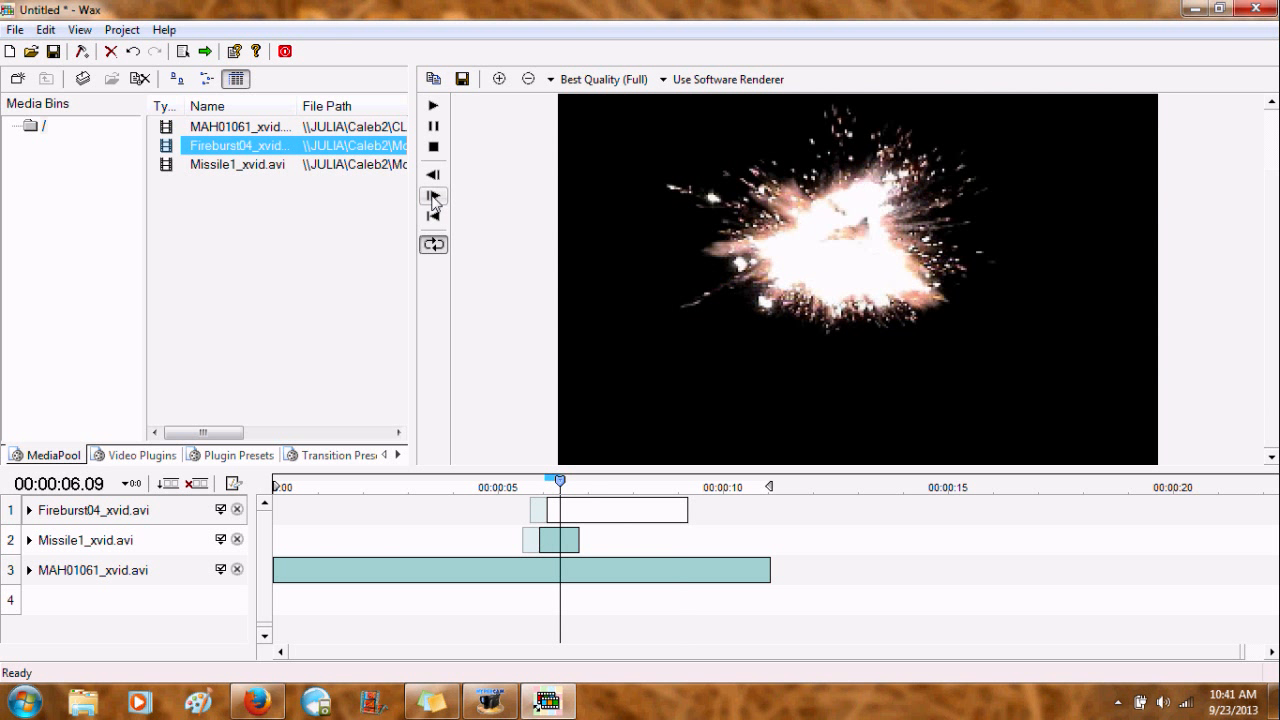
click(433, 197)
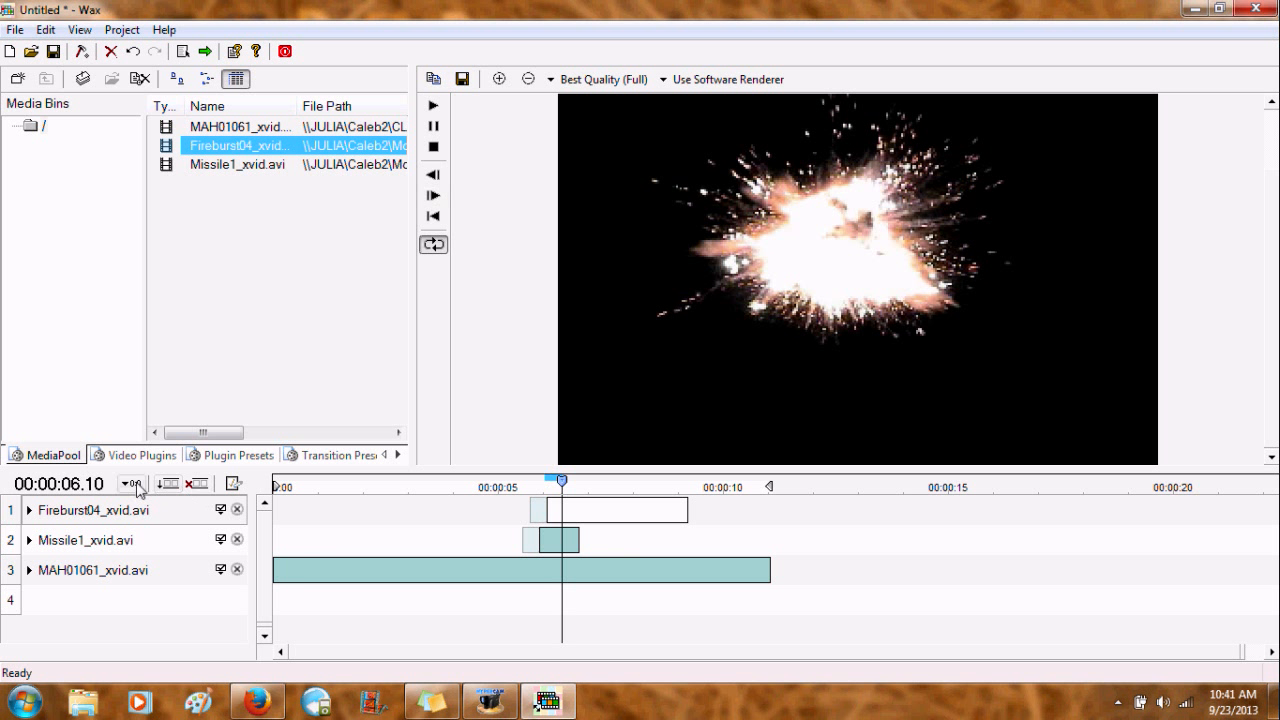
Apply Chroma Key to the Fireburst04 clip and sample the explosion's black background as the key color.
click(138, 456)
drag(280, 221, 592, 545)
click(44, 540)
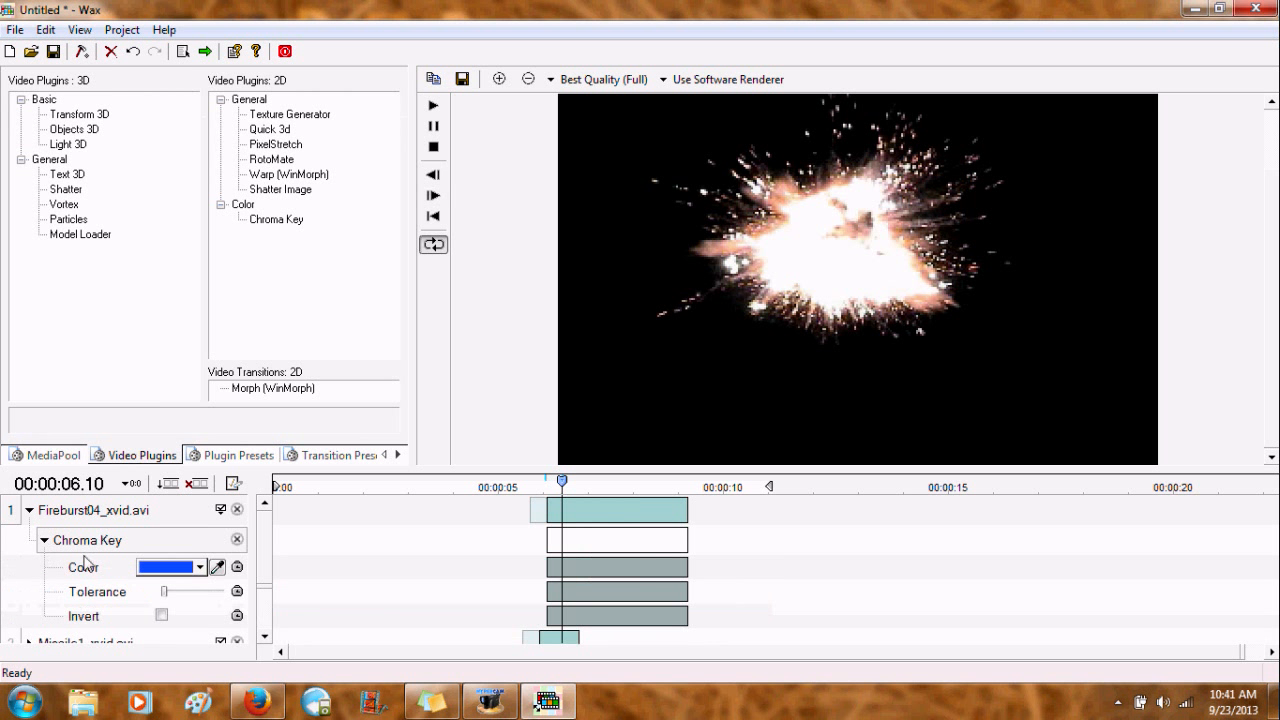
click(217, 567)
click(801, 373)
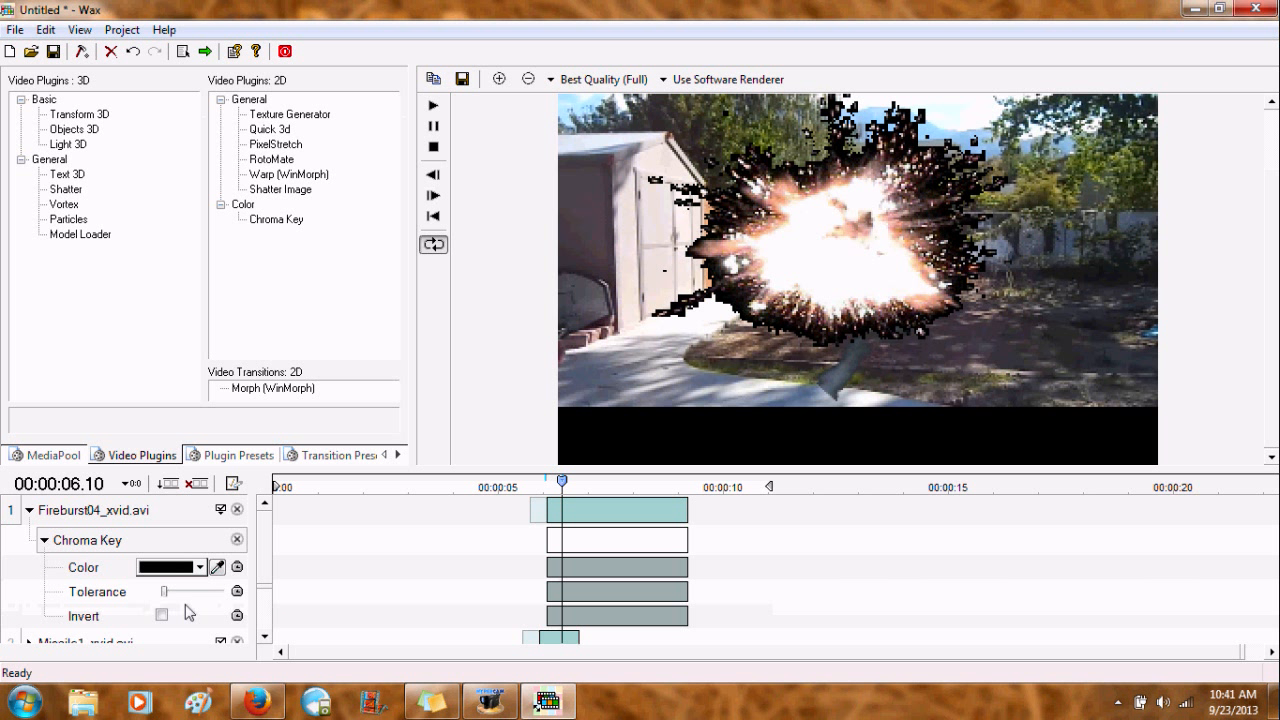
Raise the Chroma Key tolerance until the black fringe around the explosion is keyed out, and collapse the effect's settings.
key(Right)
key(Right)
key(Right)
key(Right)
key(Right)
key(Right)
key(Right)
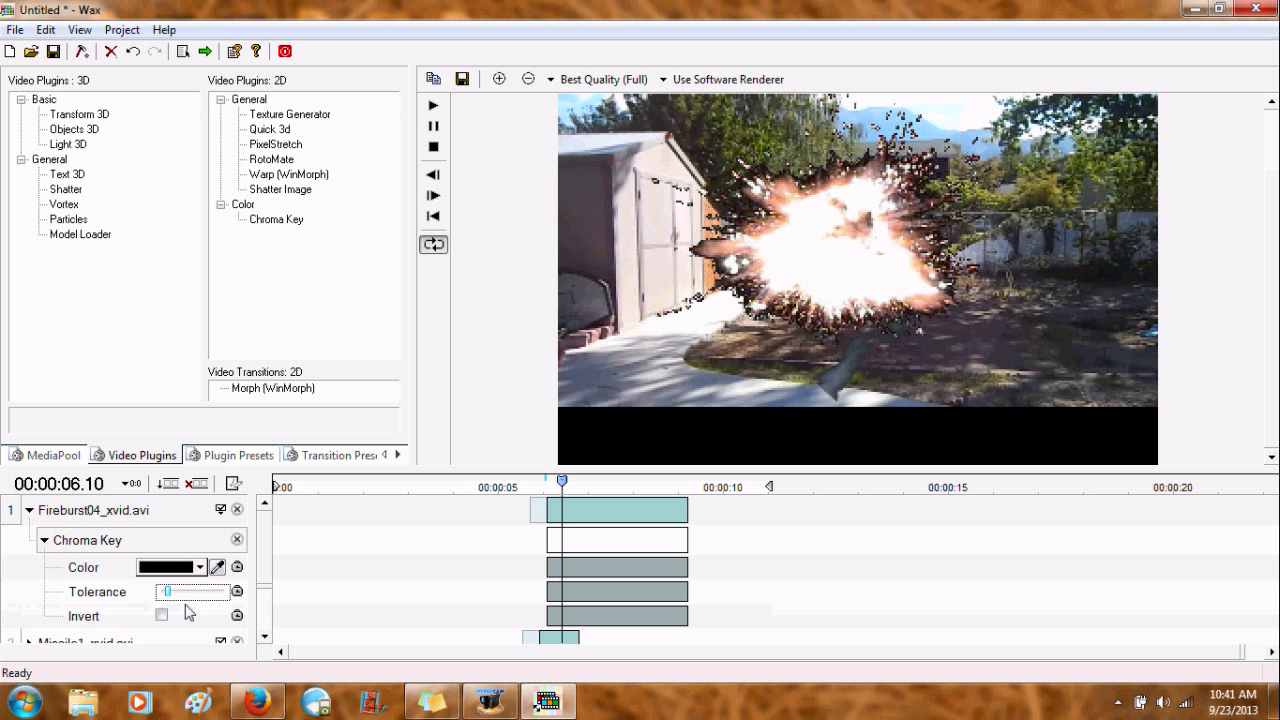
key(Right)
key(Right)
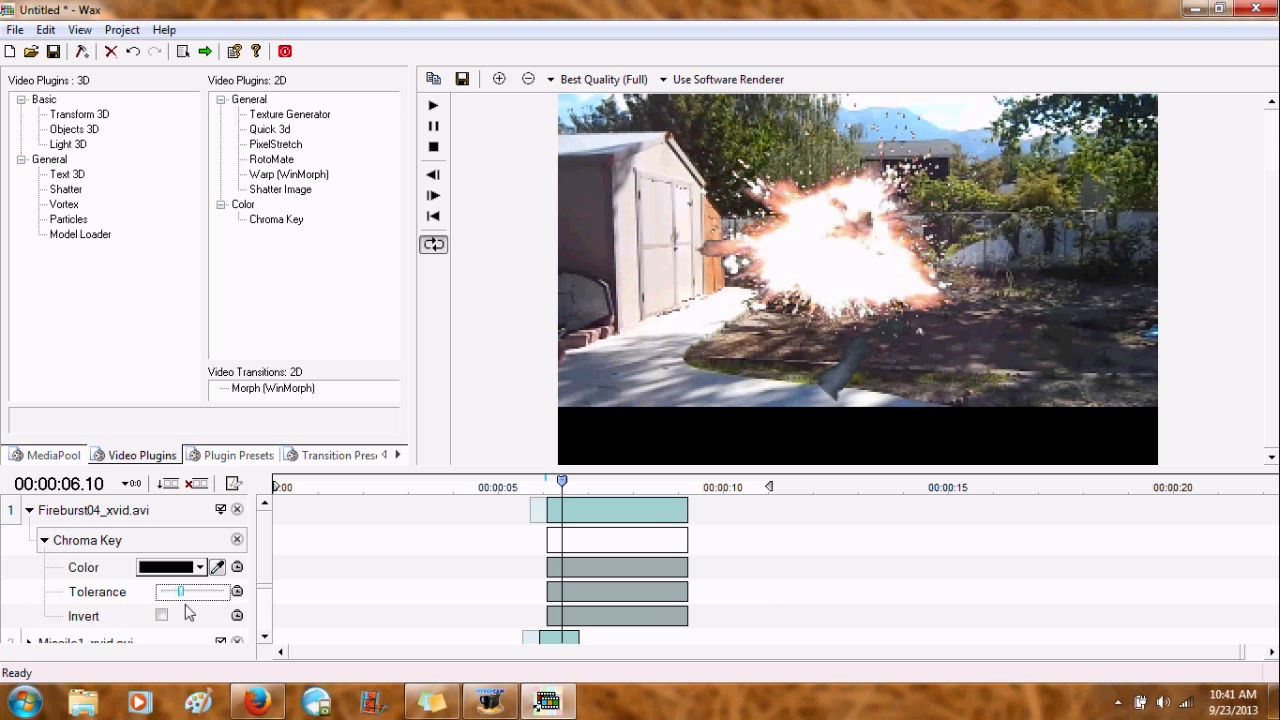
click(44, 541)
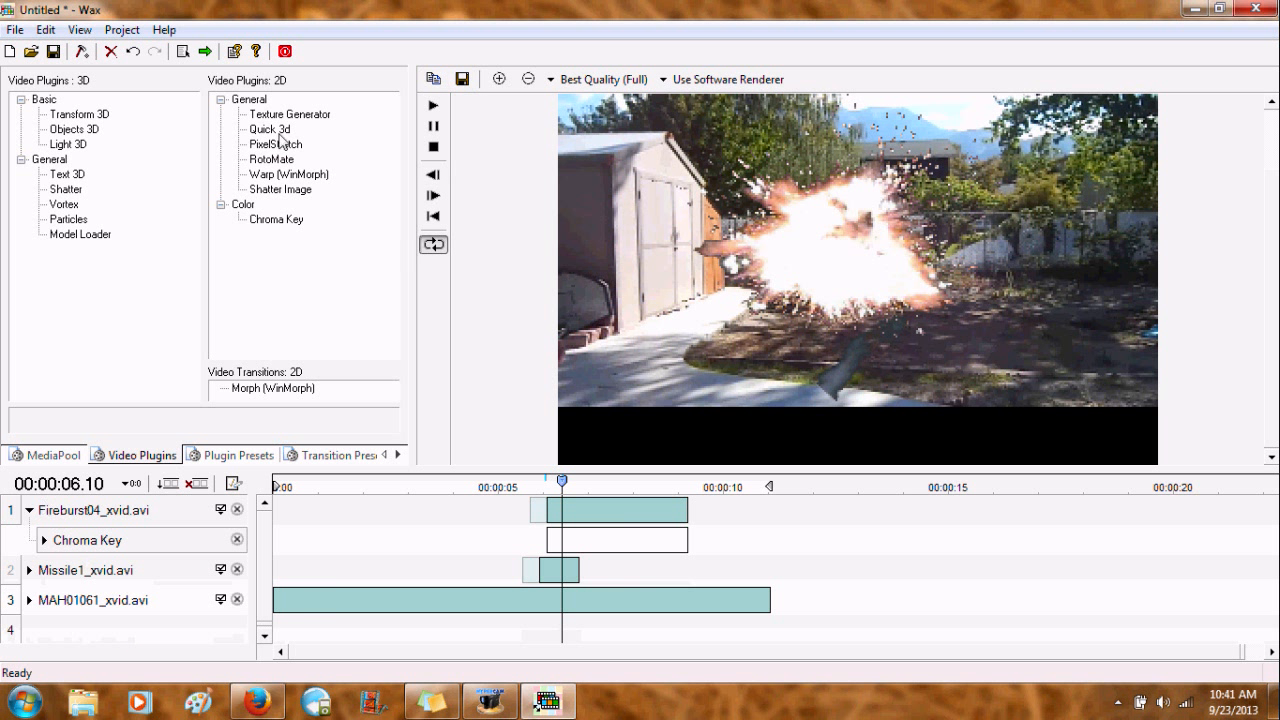
Add Quick 3d to Fireburst04 and, at frame 00:00:06.04, set Posy to -0.420 to lower the explosion onto the missile's impact point.
drag(278, 129, 566, 522)
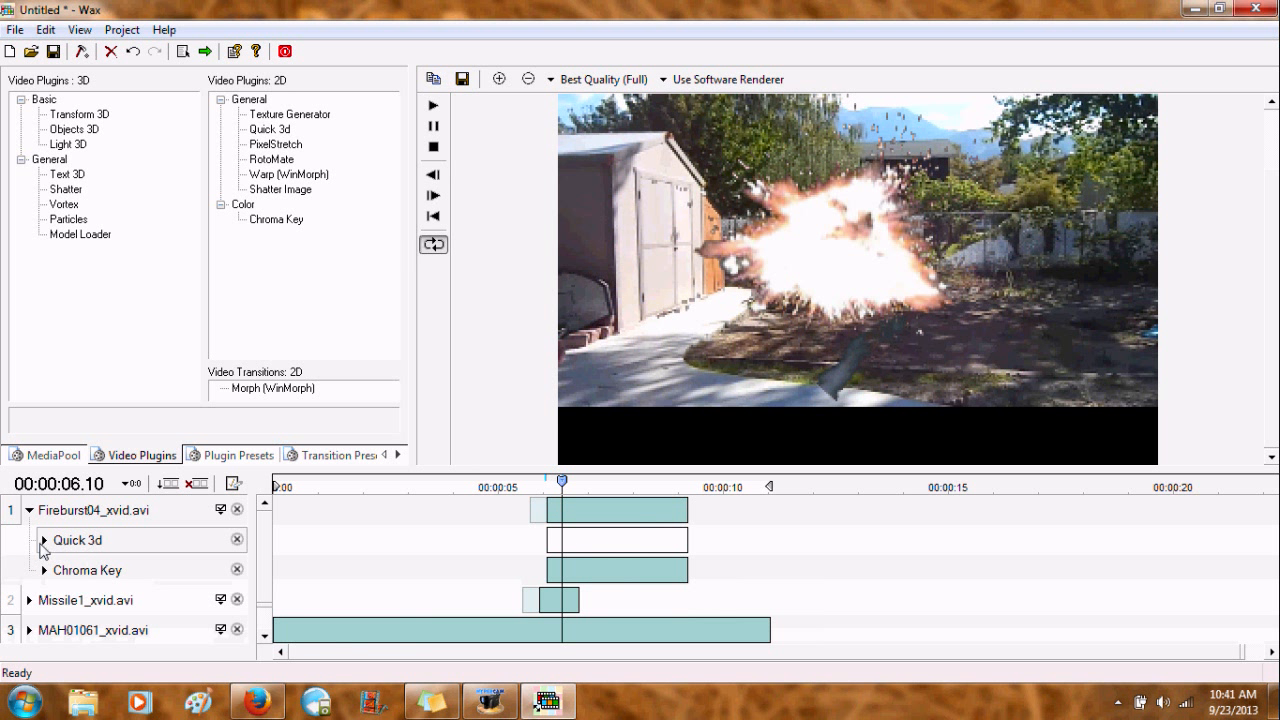
click(44, 541)
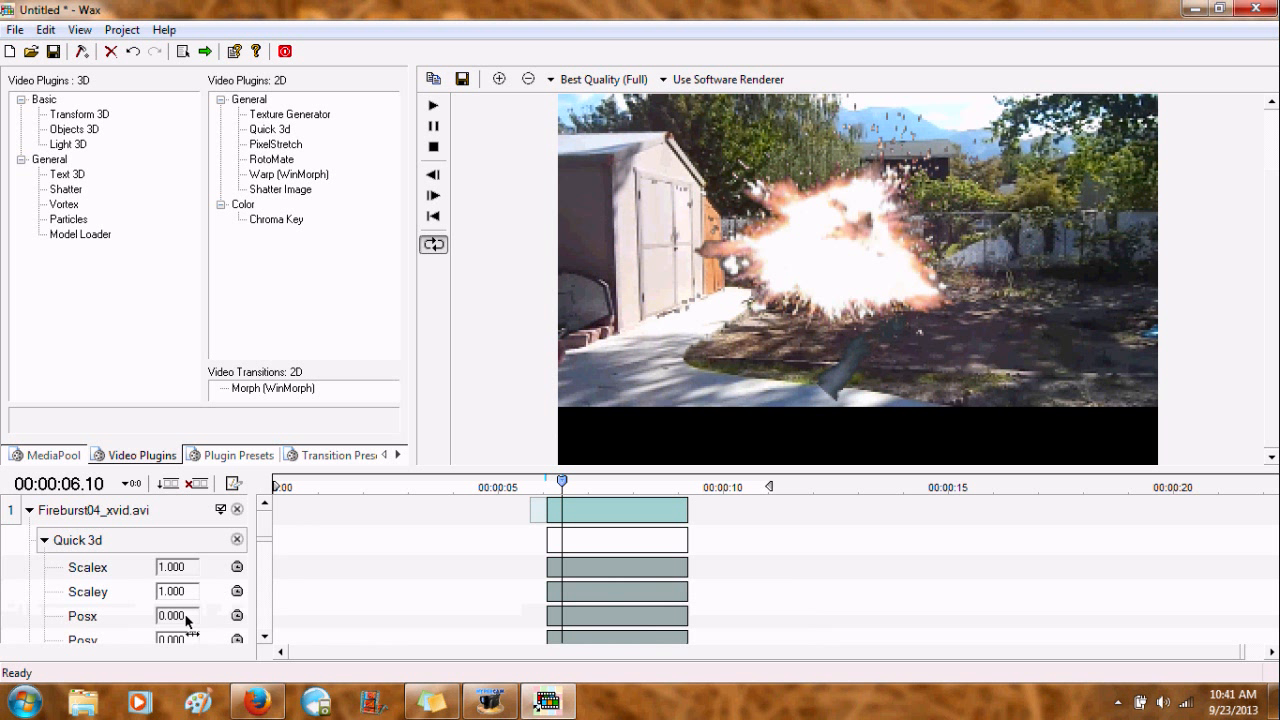
click(433, 175)
click(433, 175)
click(433, 175)
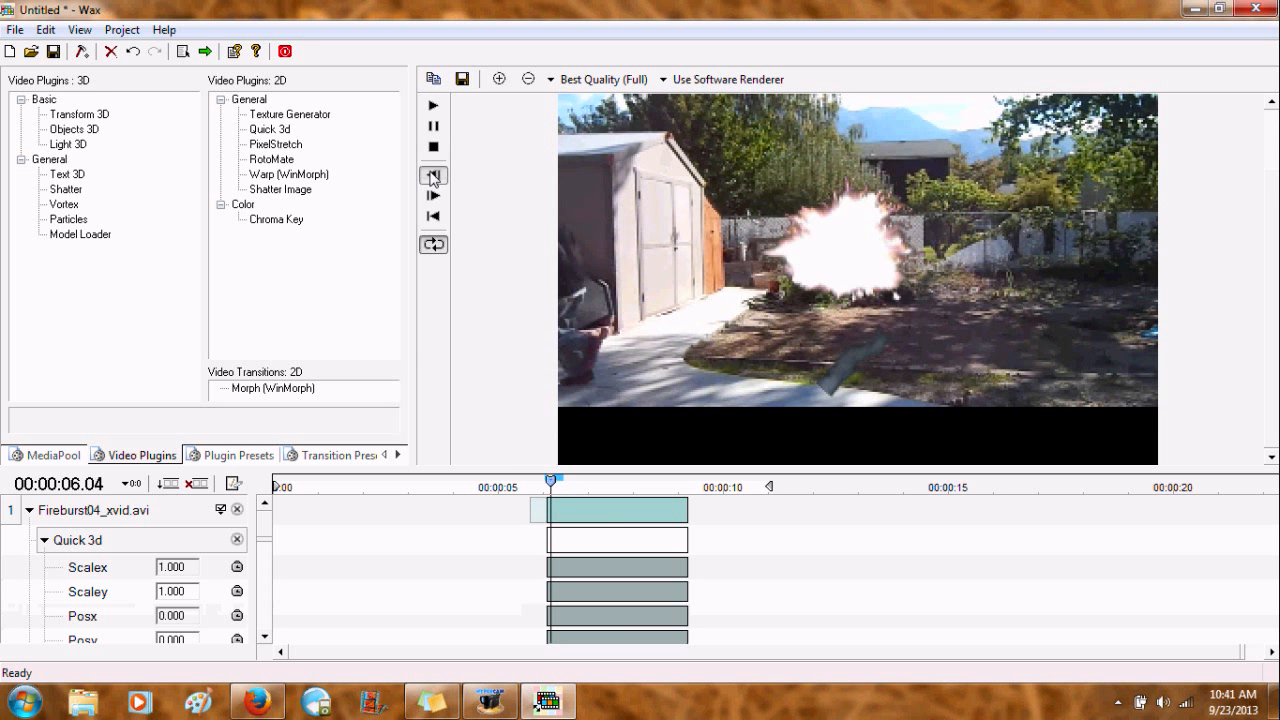
click(433, 175)
click(433, 195)
click(433, 195)
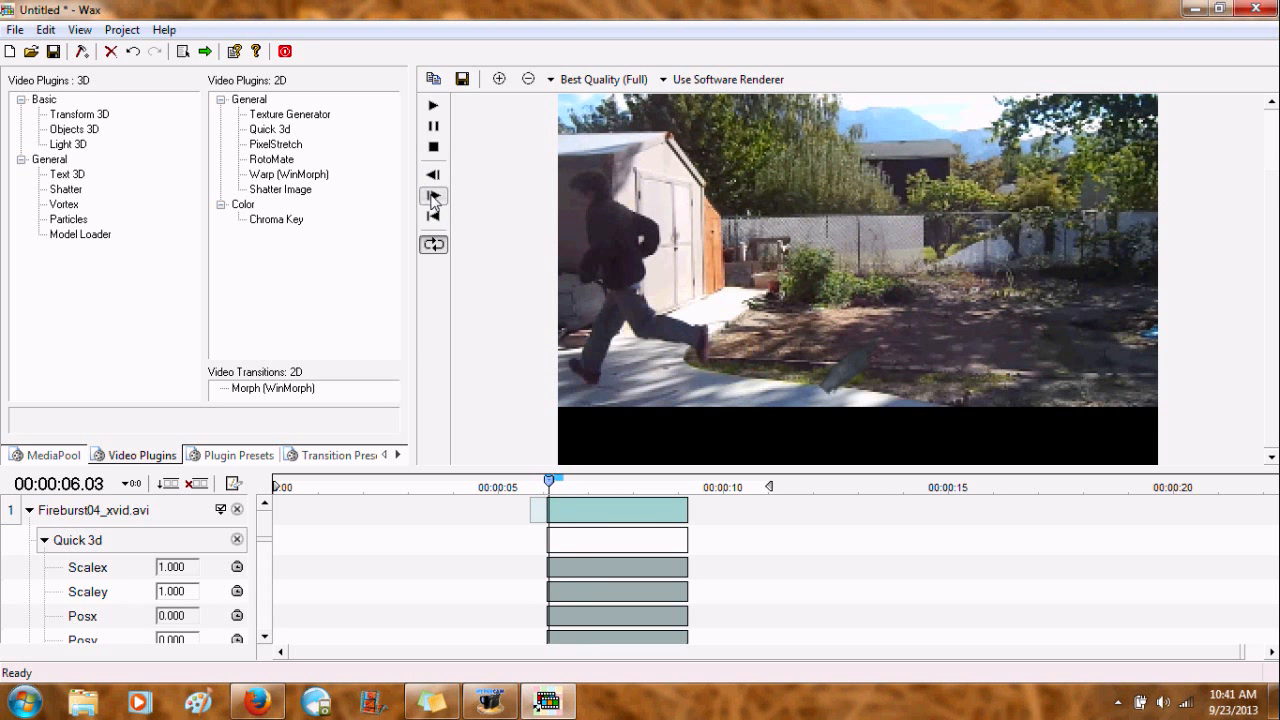
click(433, 195)
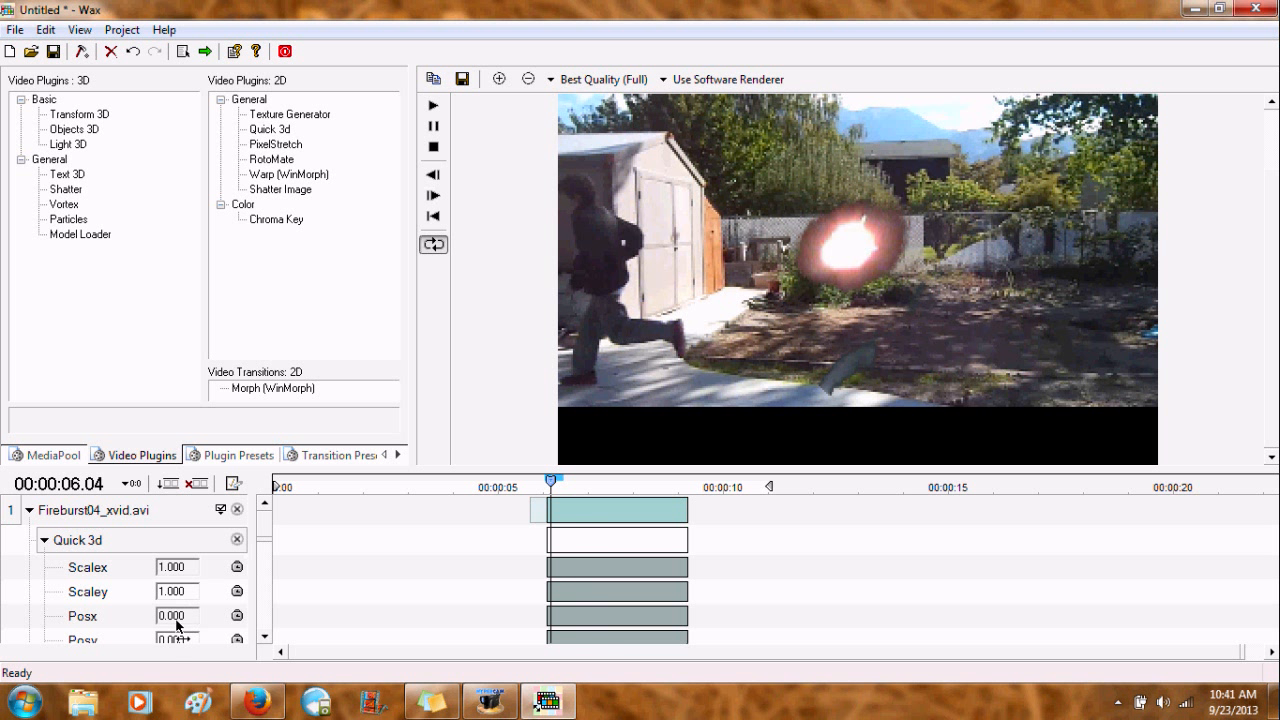
drag(177, 622, 190, 618)
drag(176, 644, 174, 645)
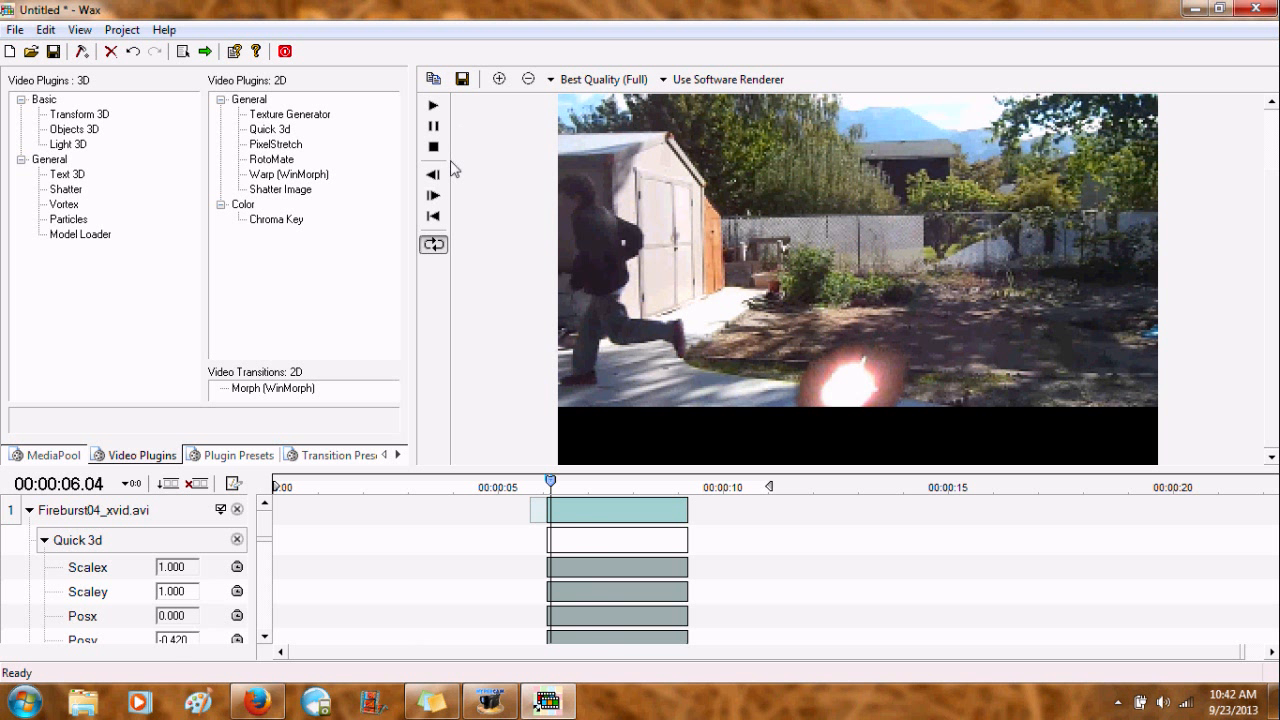
Step through the composite from 00:00:06.04 to 00:00:09.06 to check the explosion's keying and position up to the end of Fireburst04.
click(433, 195)
click(433, 195)
click(433, 195)
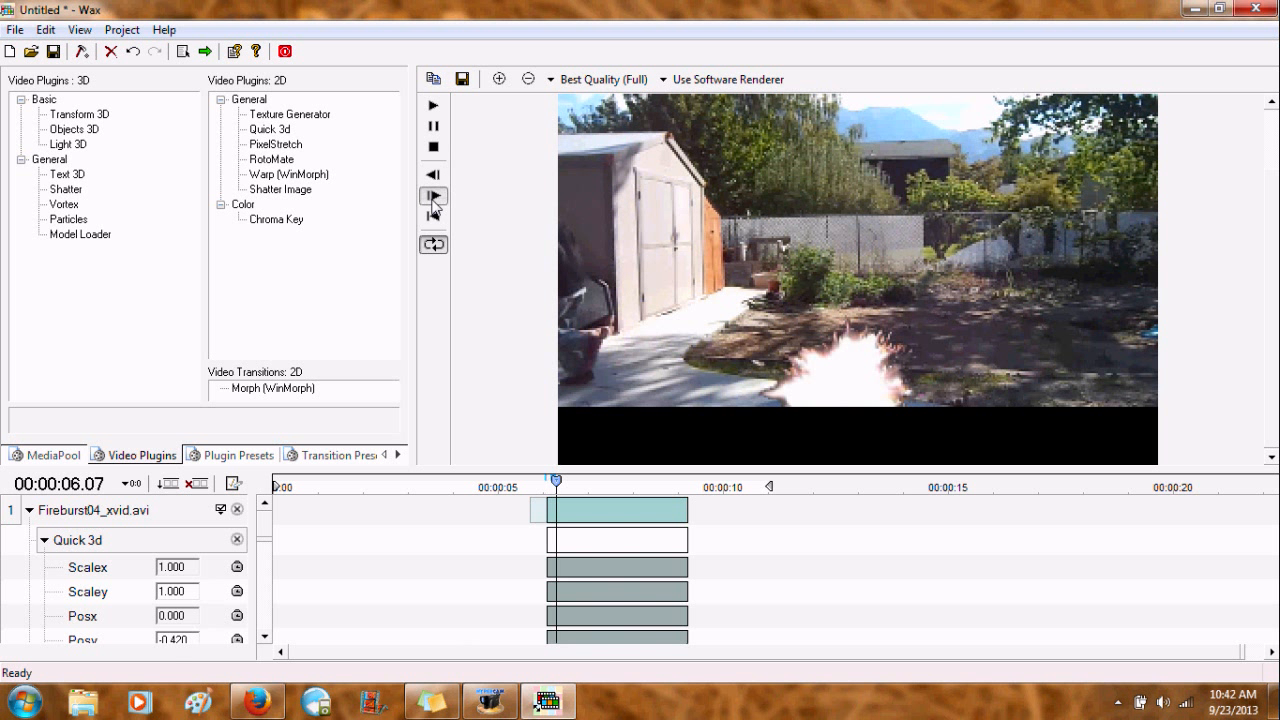
click(433, 195)
click(433, 195)
click(433, 195)
click(433, 195)
click(433, 195)
click(433, 195)
click(433, 195)
click(433, 195)
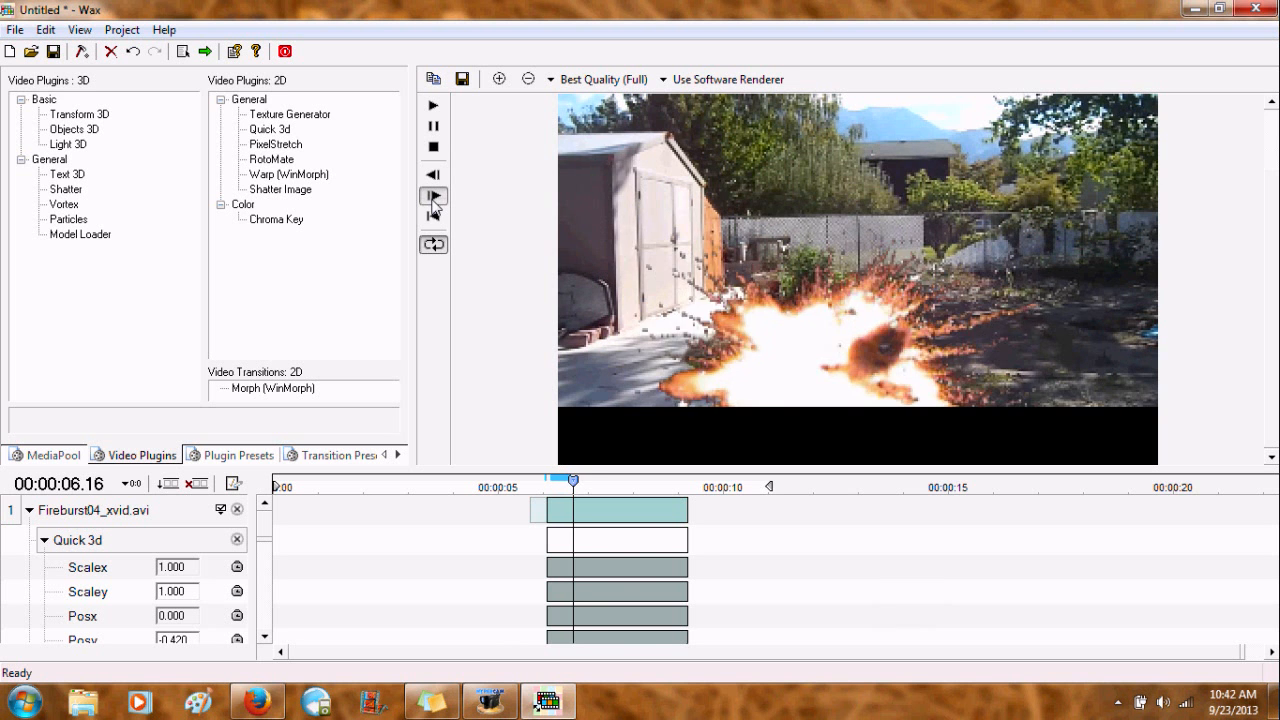
click(433, 195)
click(433, 195)
click(433, 195)
click(433, 195)
click(433, 195)
click(433, 195)
click(433, 195)
click(433, 195)
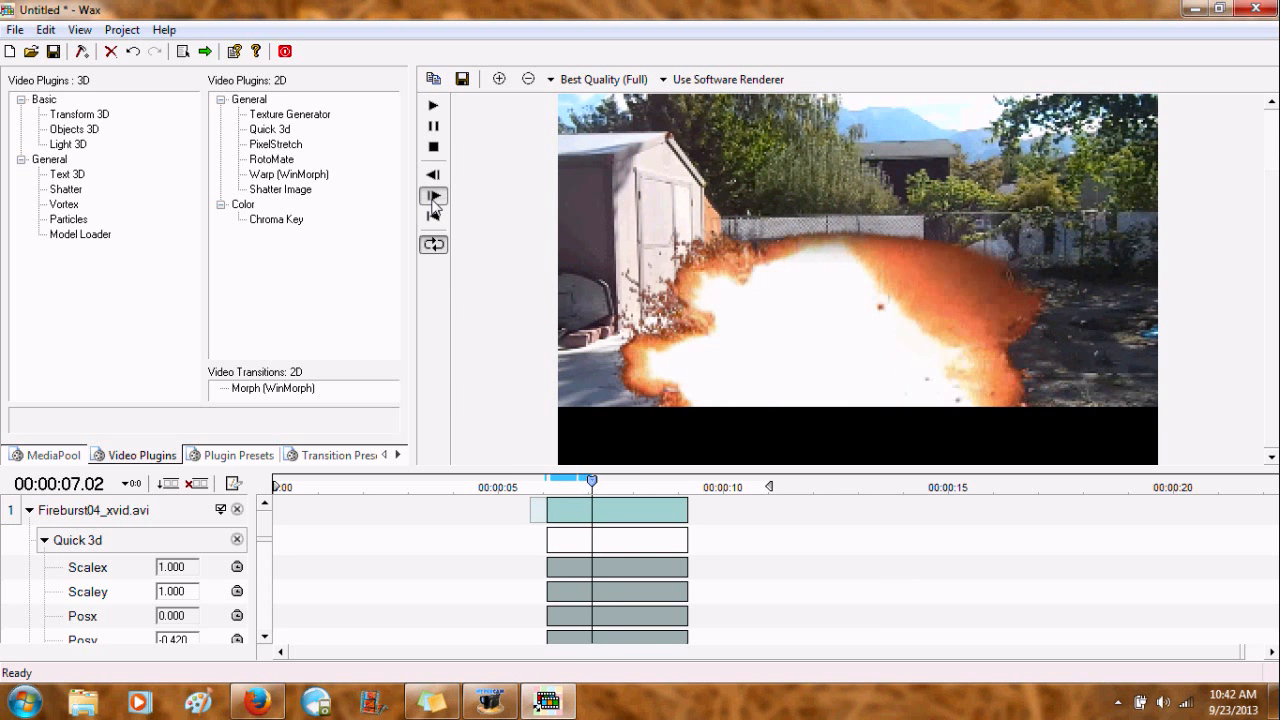
click(433, 195)
click(433, 195)
click(433, 195)
click(433, 195)
click(433, 195)
click(433, 195)
click(433, 195)
click(433, 195)
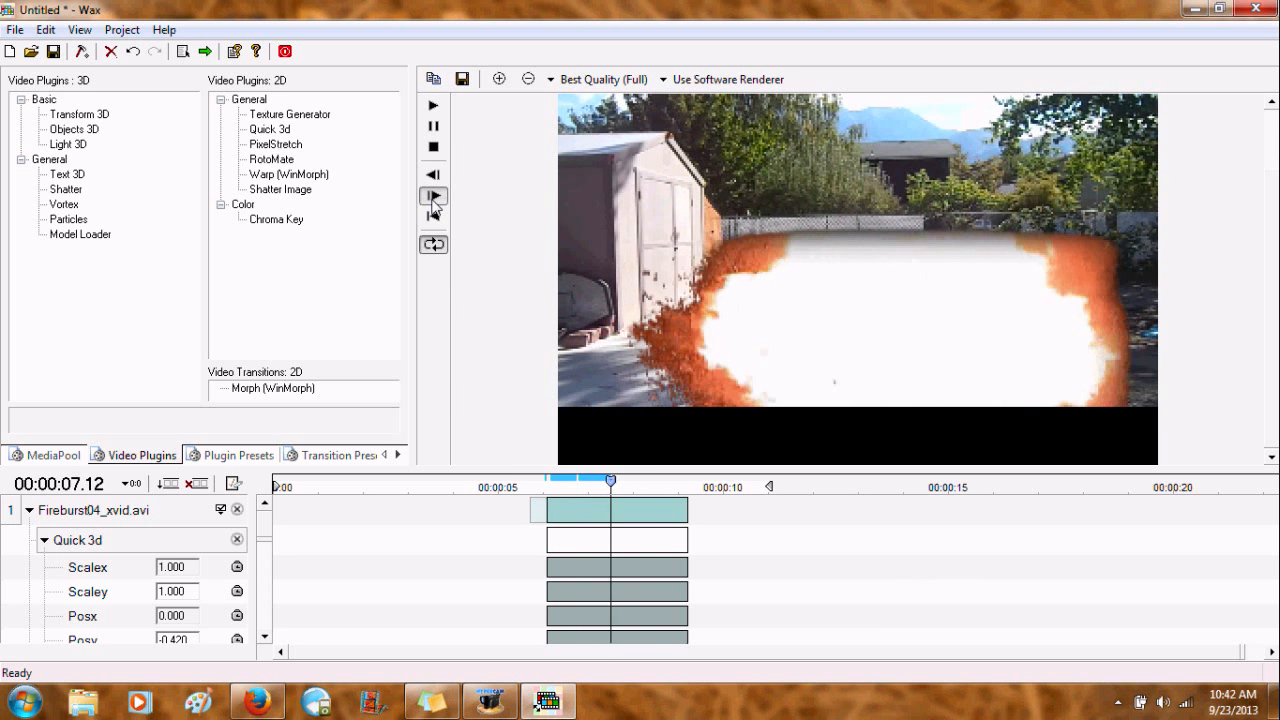
click(433, 195)
click(433, 195)
click(433, 195)
click(433, 195)
click(433, 195)
click(433, 195)
click(433, 195)
click(433, 195)
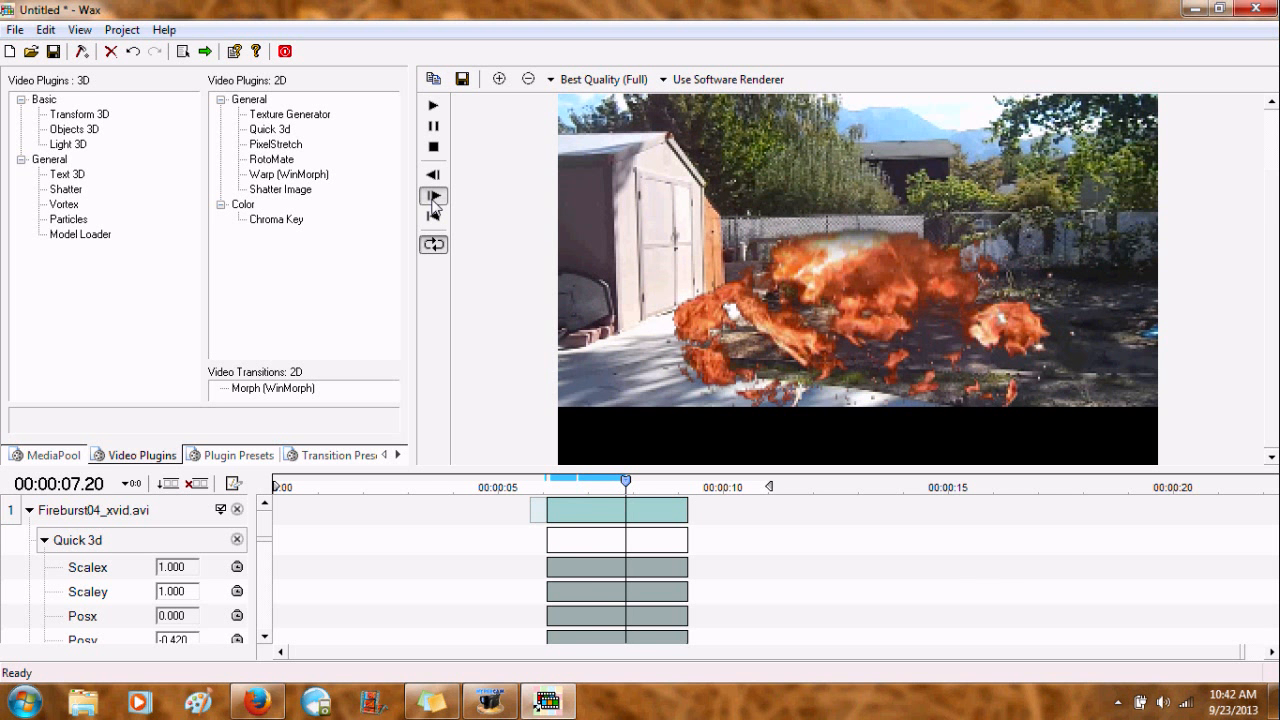
click(433, 197)
click(433, 197)
click(433, 197)
click(433, 197)
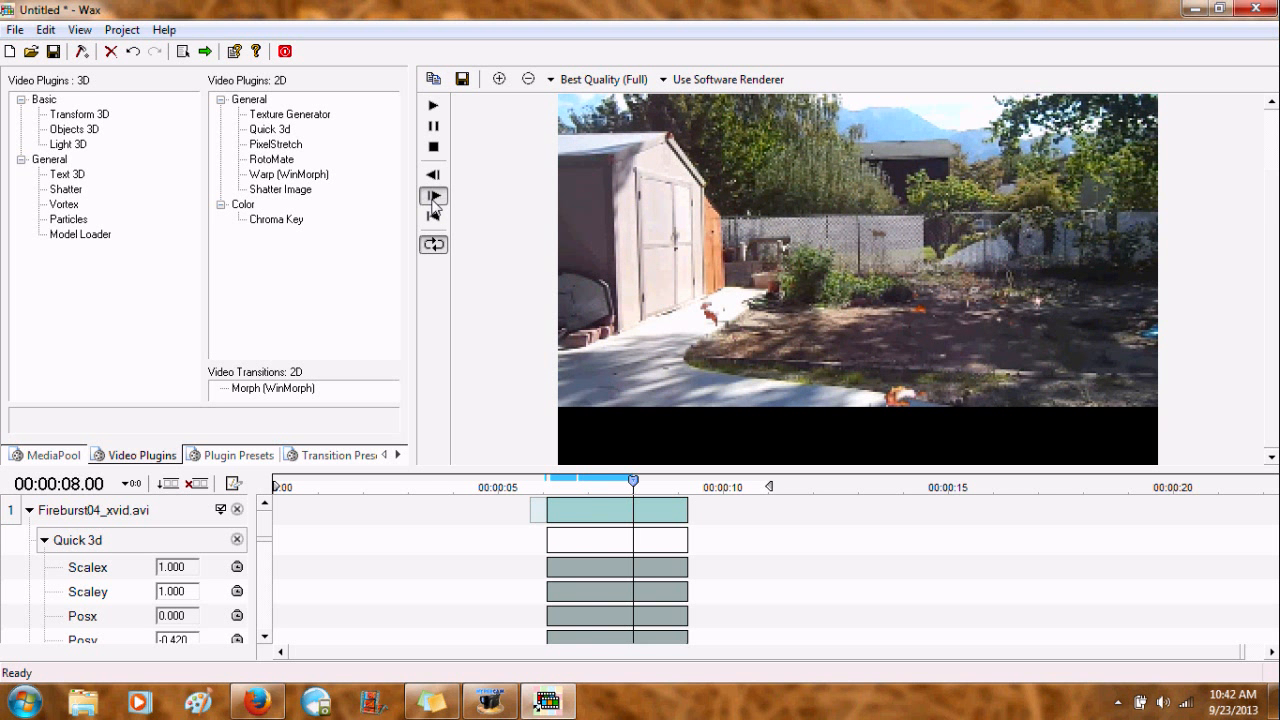
click(433, 197)
click(433, 197)
click(433, 197)
click(433, 197)
click(433, 197)
click(433, 197)
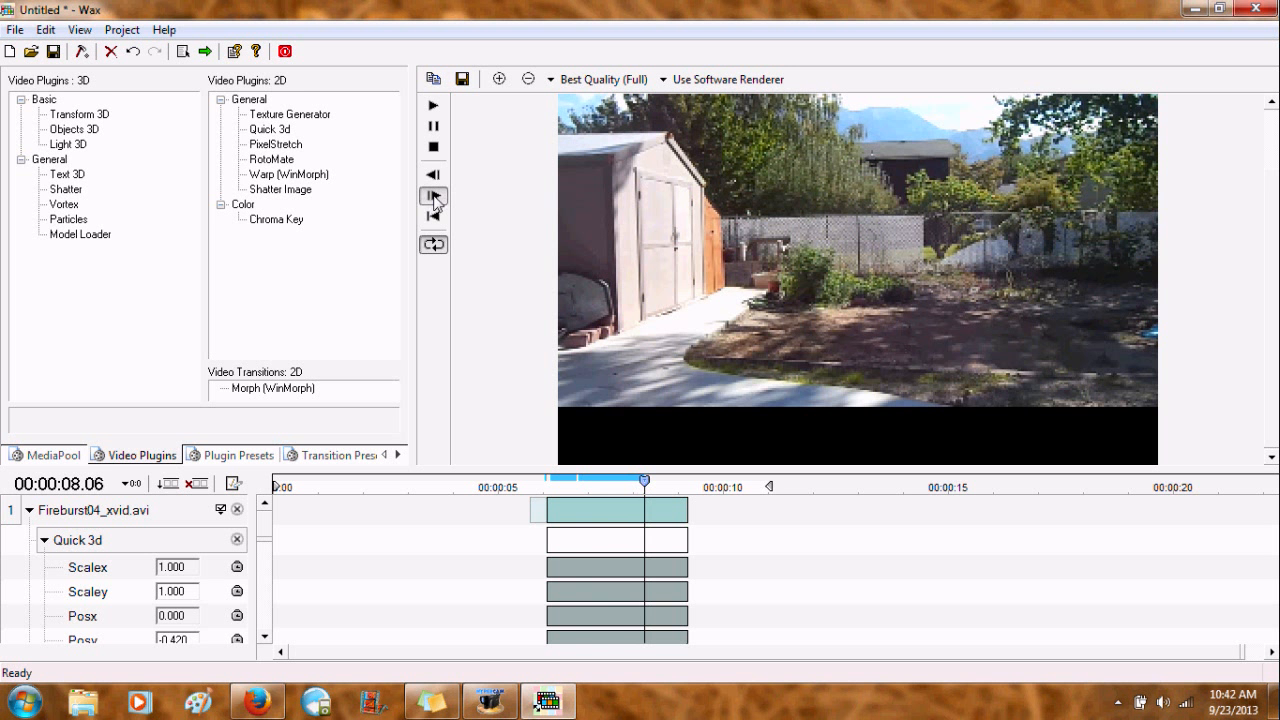
click(433, 197)
click(433, 197)
click(433, 197)
click(433, 197)
click(433, 197)
click(433, 197)
click(432, 198)
click(432, 198)
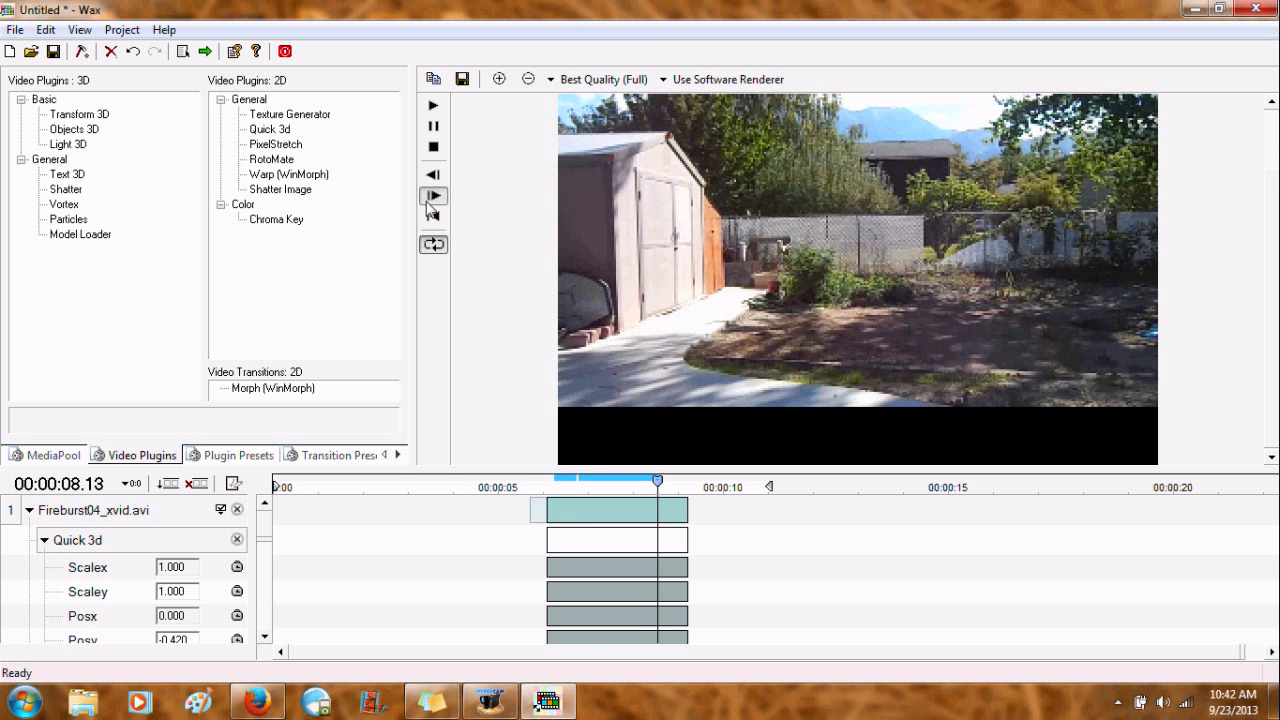
click(432, 198)
click(432, 198)
click(432, 198)
click(432, 198)
click(432, 198)
click(432, 198)
click(426, 204)
click(426, 204)
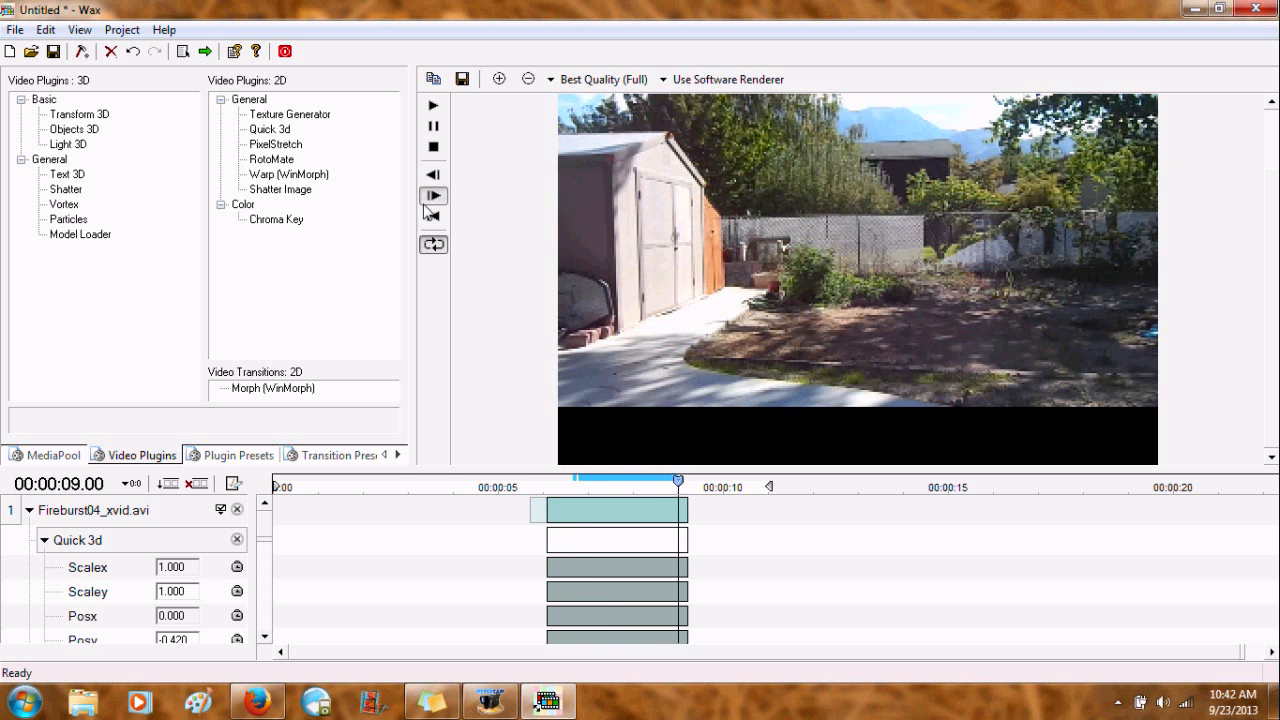
click(426, 204)
click(426, 204)
click(426, 204)
click(426, 204)
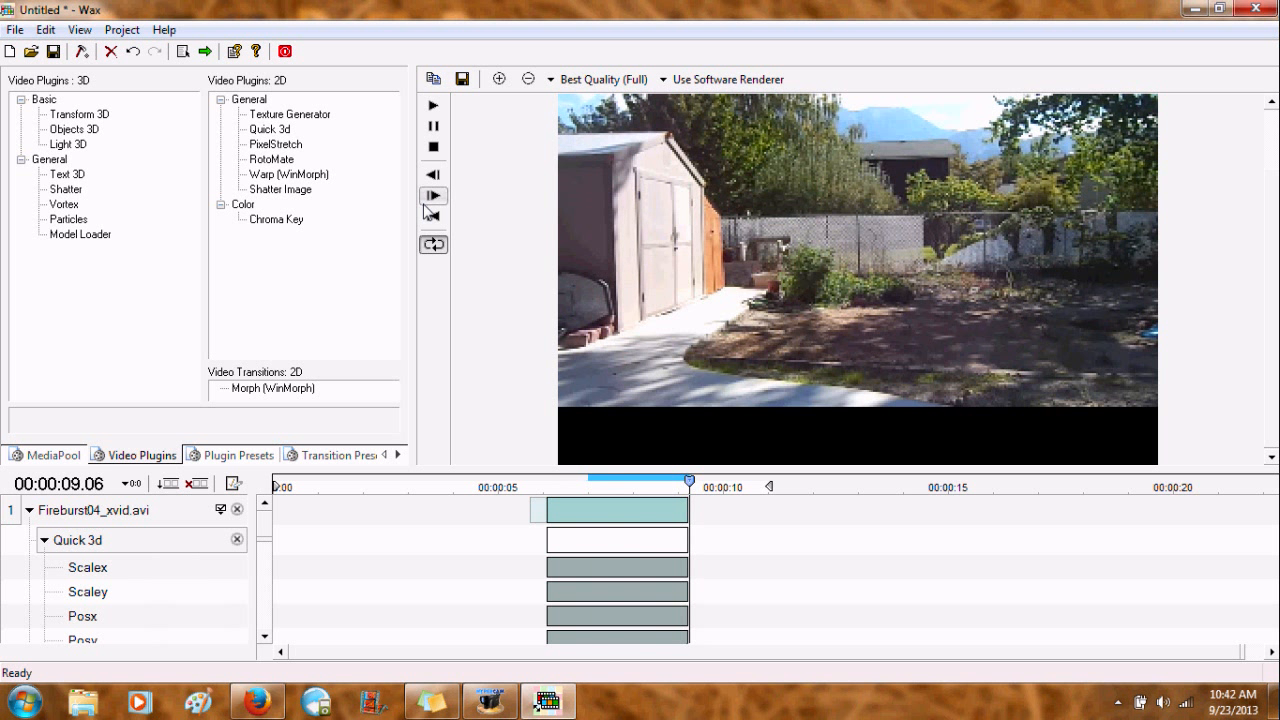
Collapse the Quick 3d and Fireburst04 clip settings and bring back the list of imported media.
click(45, 540)
click(29, 510)
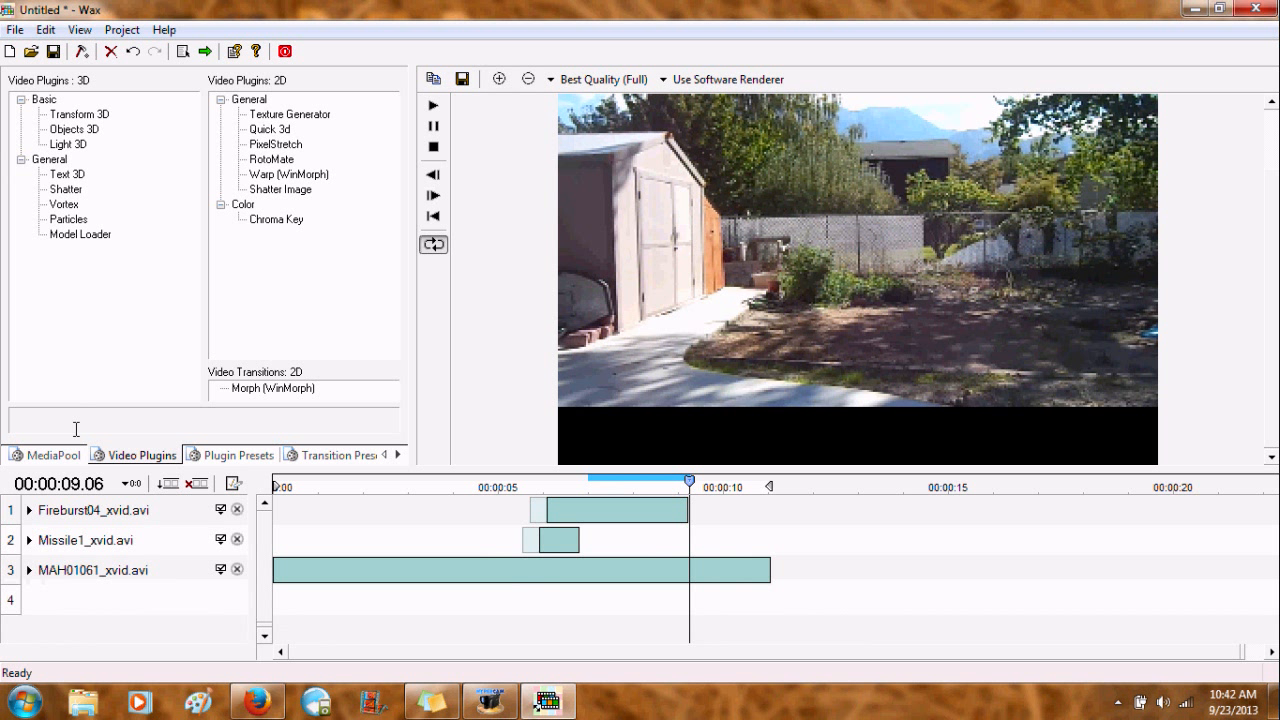
click(66, 457)
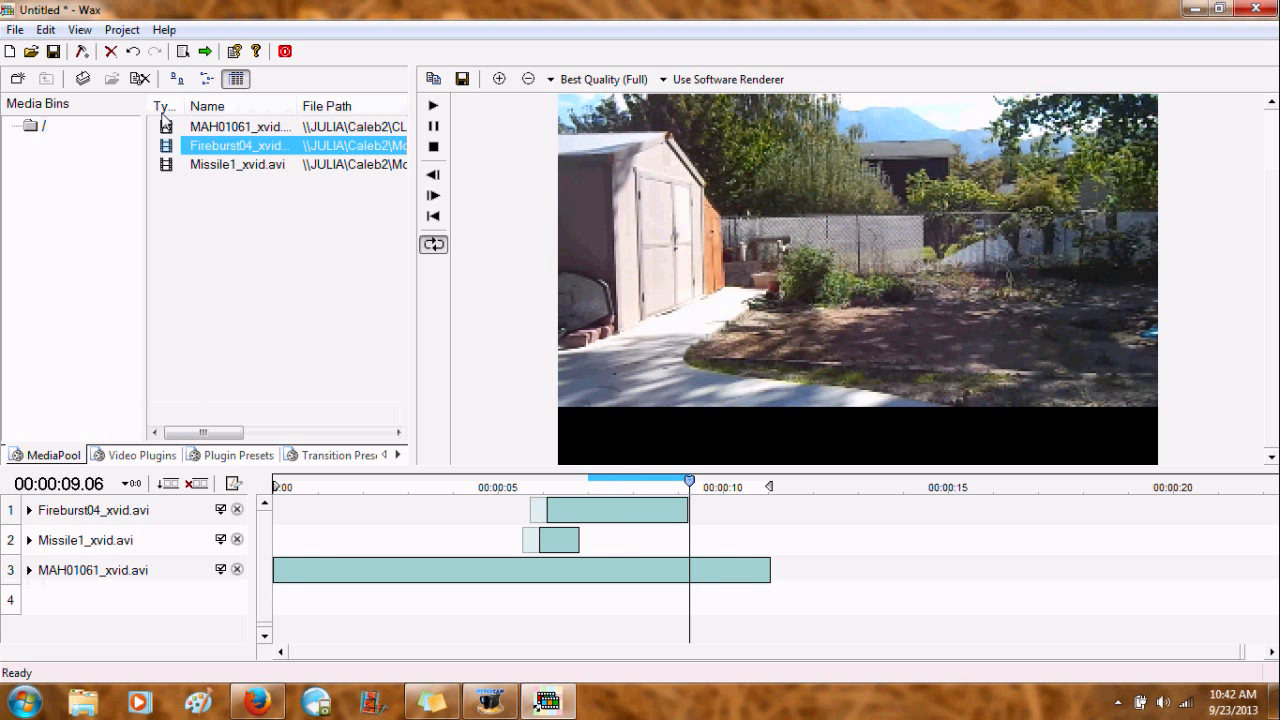
Open the project output settings and set the video file name to Expload effects in the Tut folder inside CLIPS.
click(182, 51)
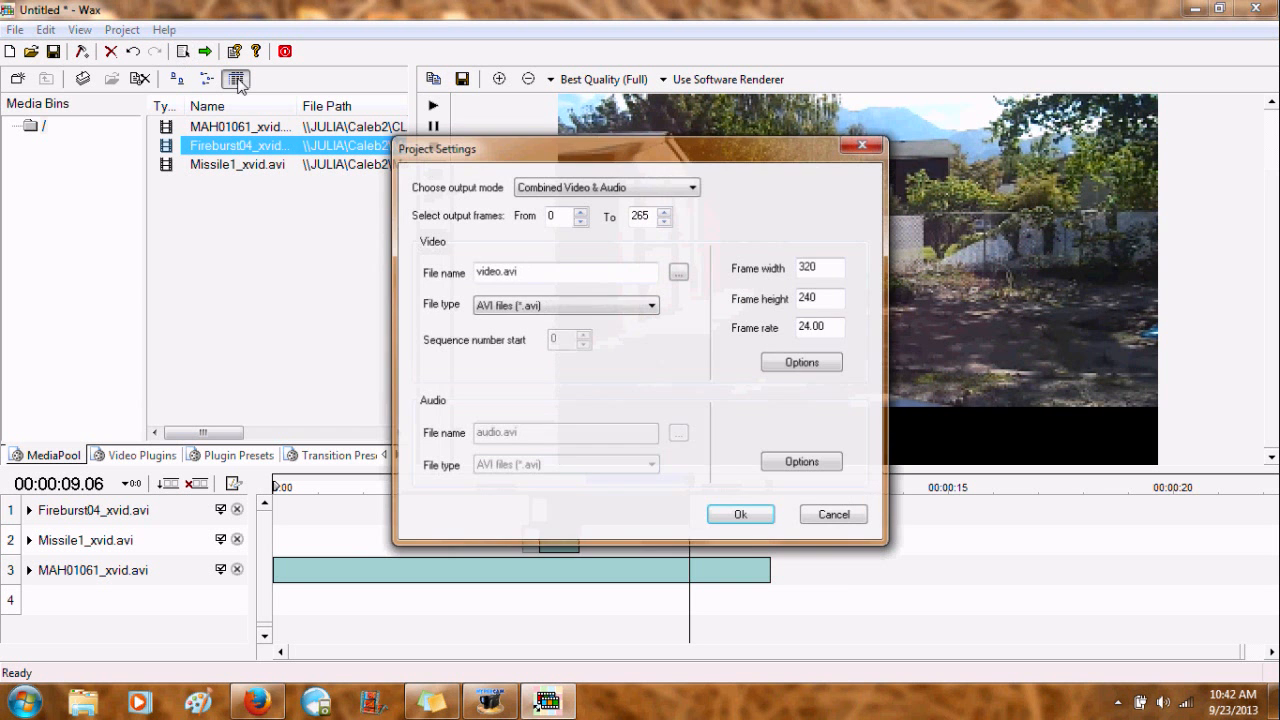
click(678, 272)
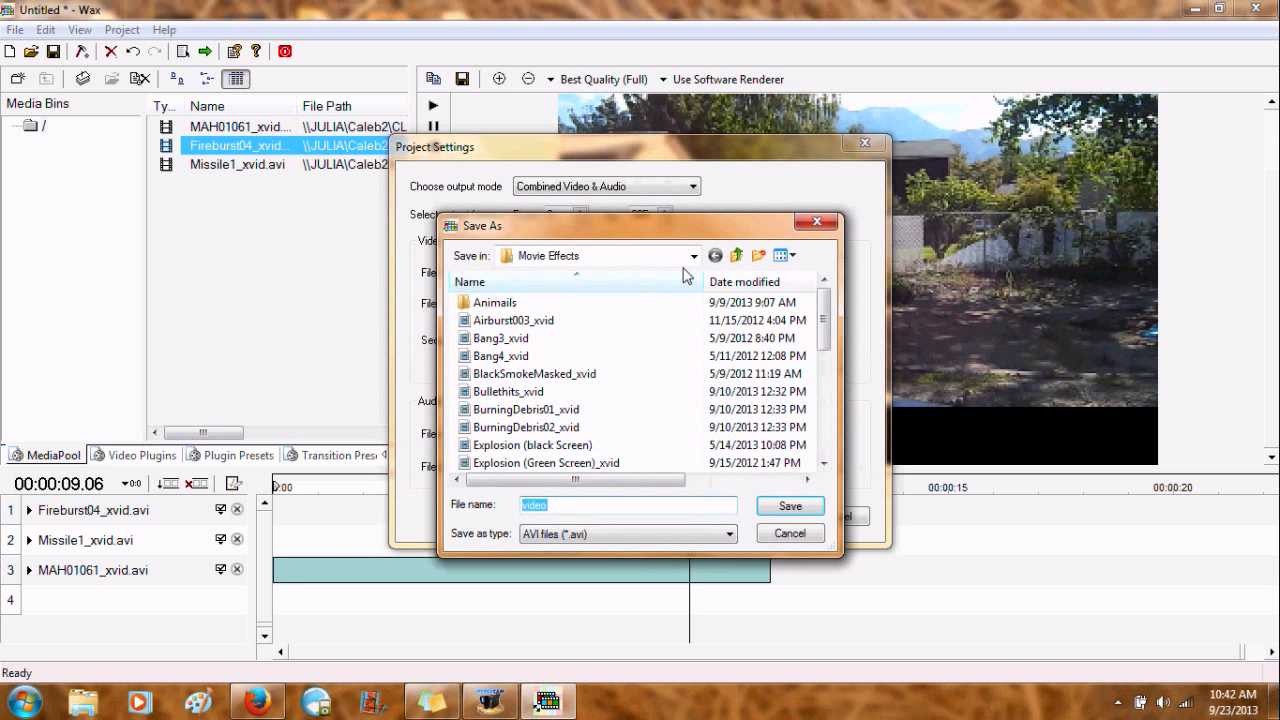
click(736, 255)
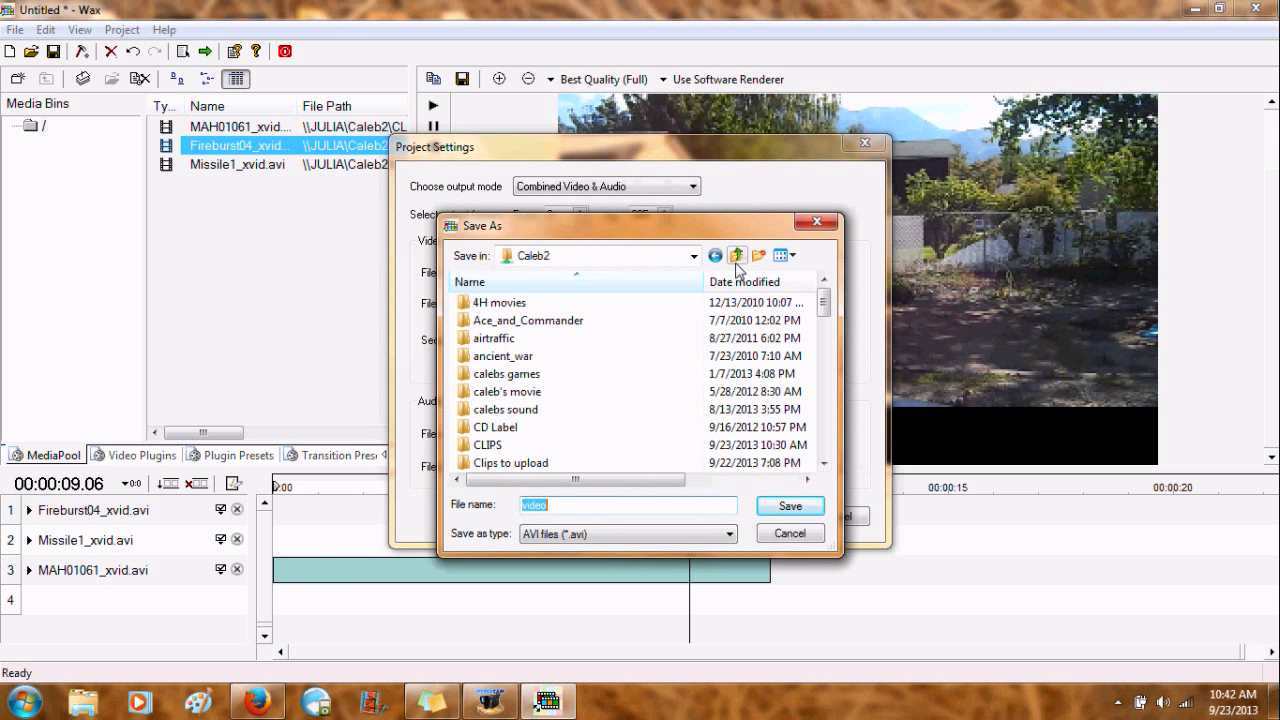
double_click(489, 445)
click(559, 448)
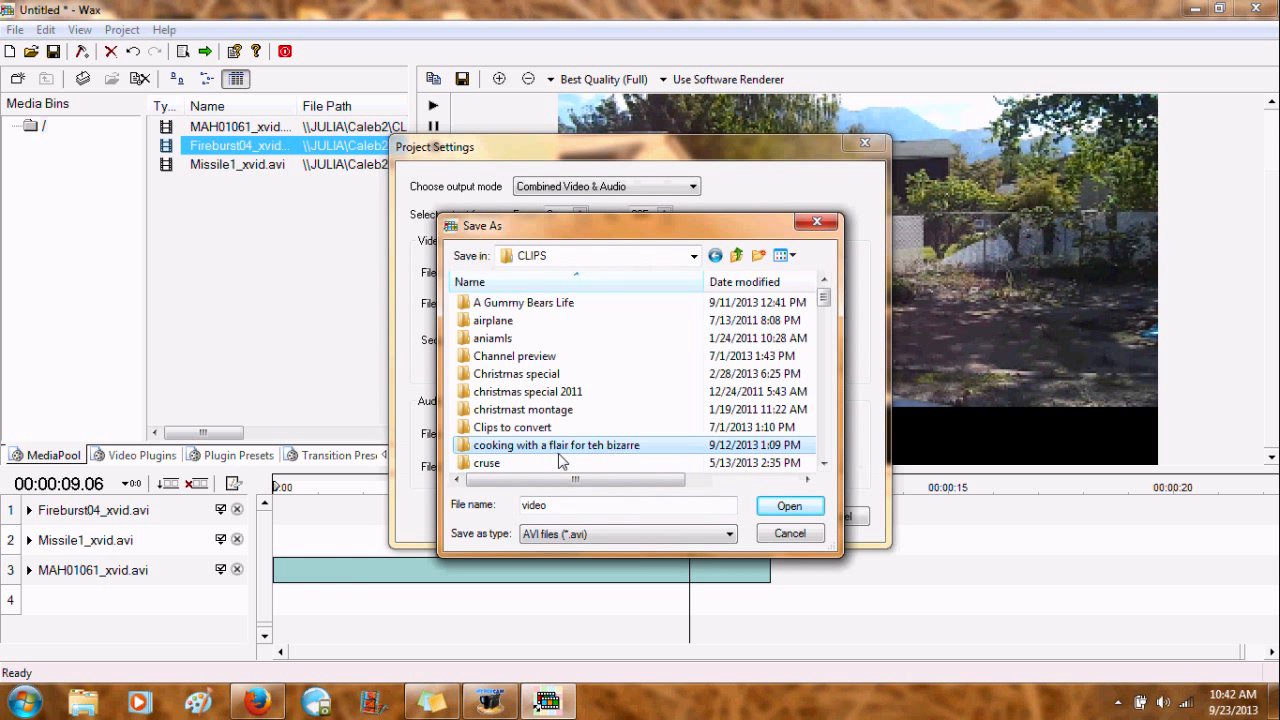
scroll(559, 460, down, 5)
double_click(495, 302)
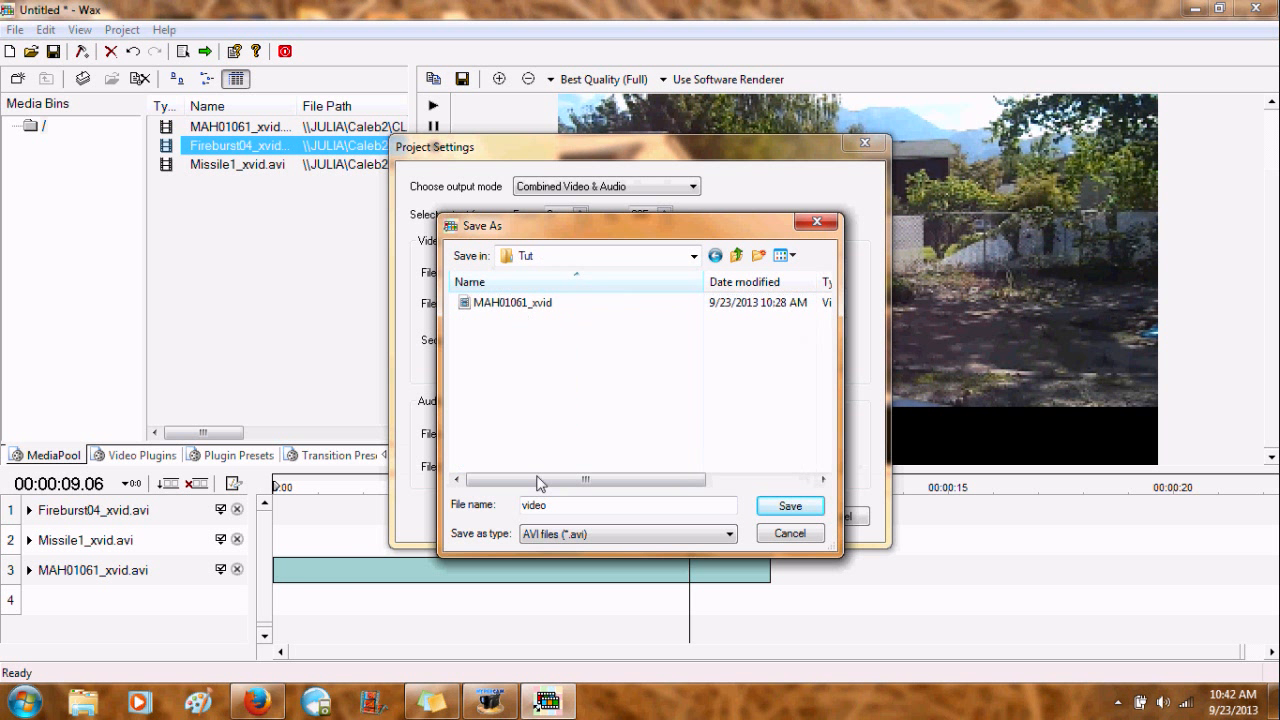
drag(546, 506, 444, 513)
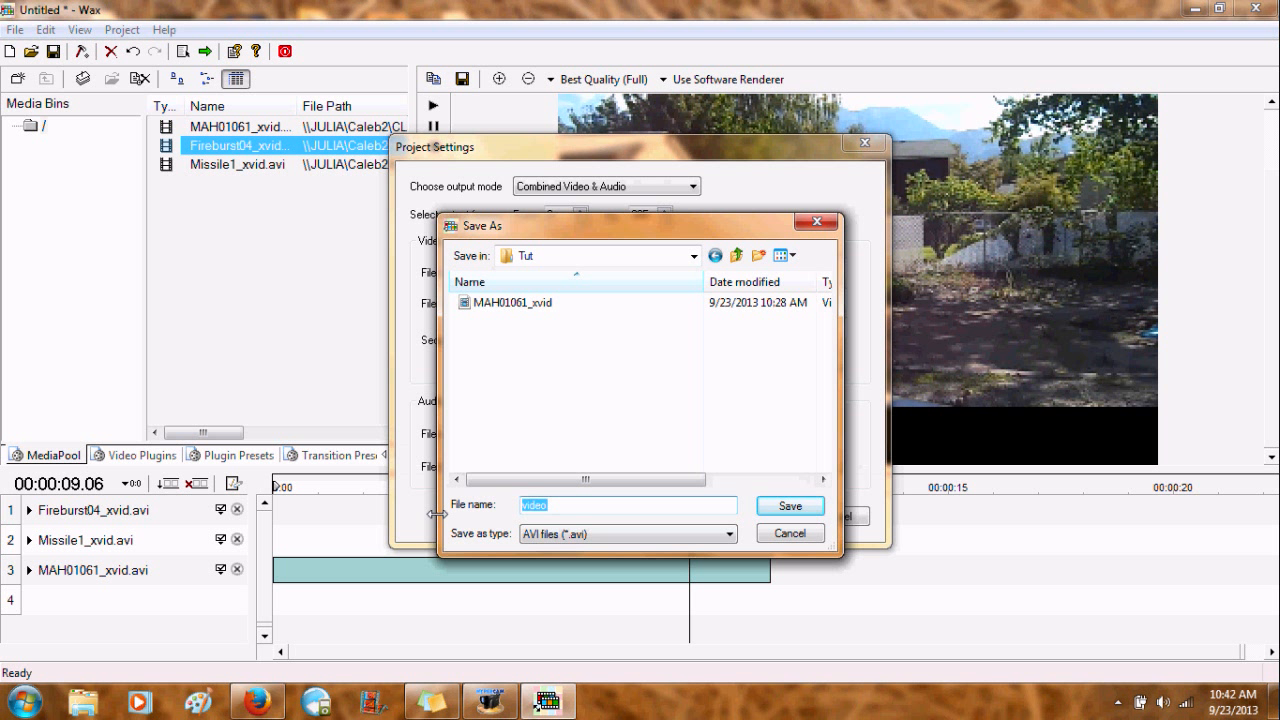
text(Expload effects)
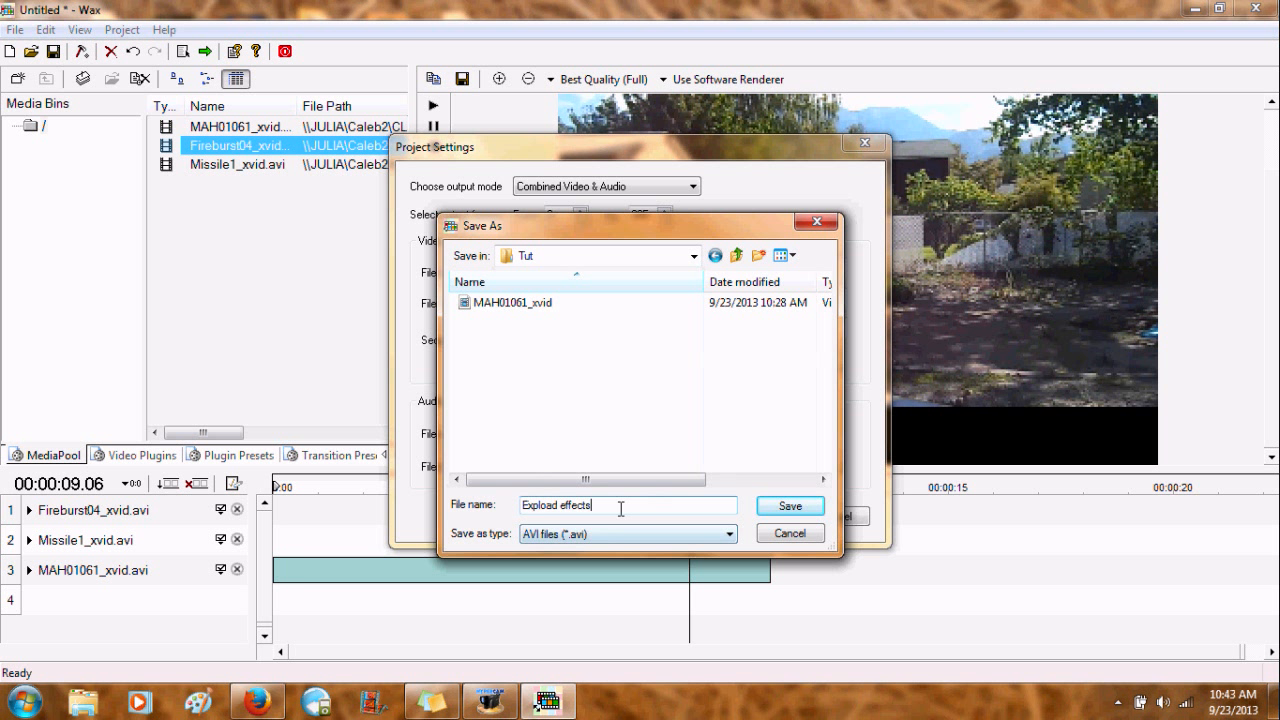
click(783, 508)
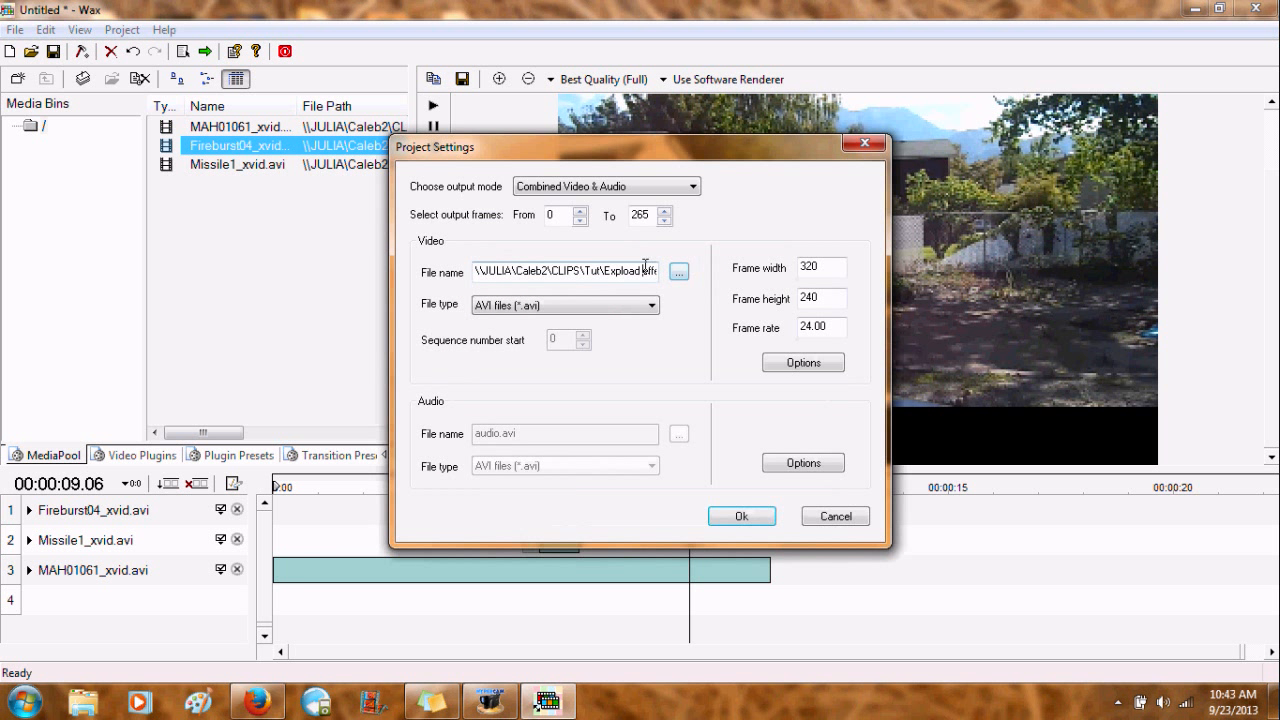
Append the .avi extension to the output video's file name and accept the project settings.
key(Right)
key(Right)
key(Right)
key(Right)
key(Right)
key(Right)
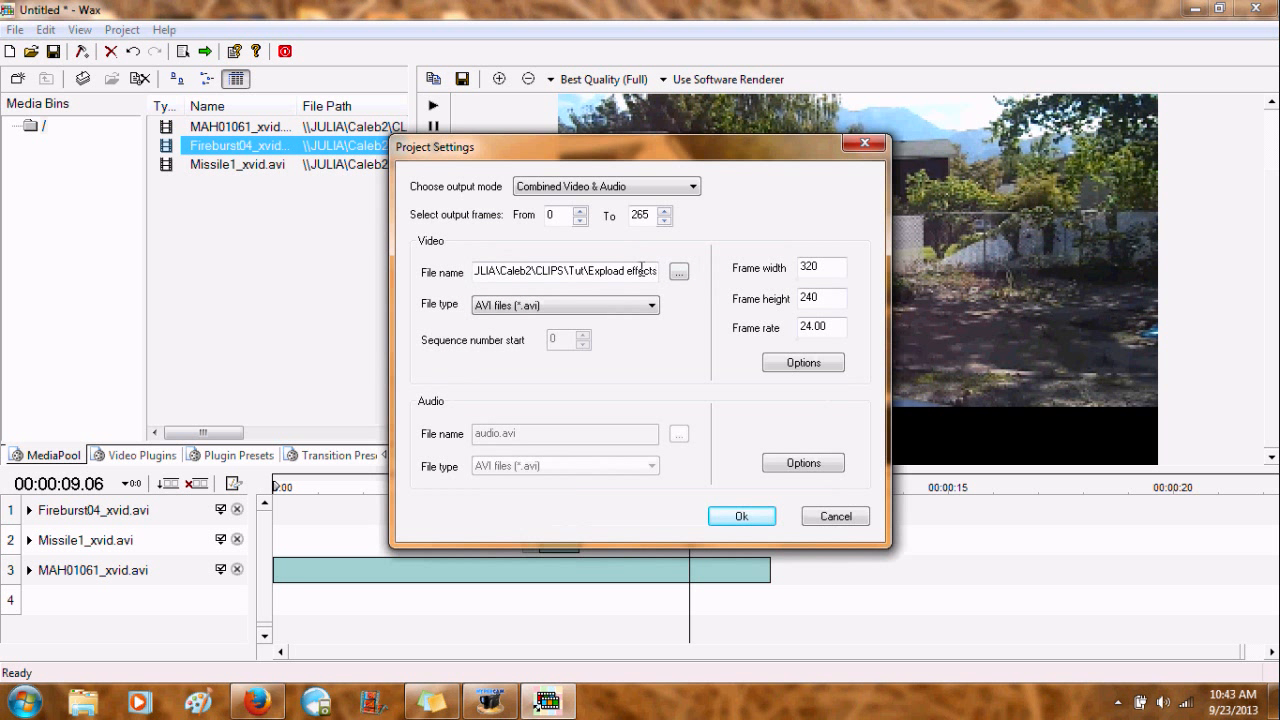
text(.avi)
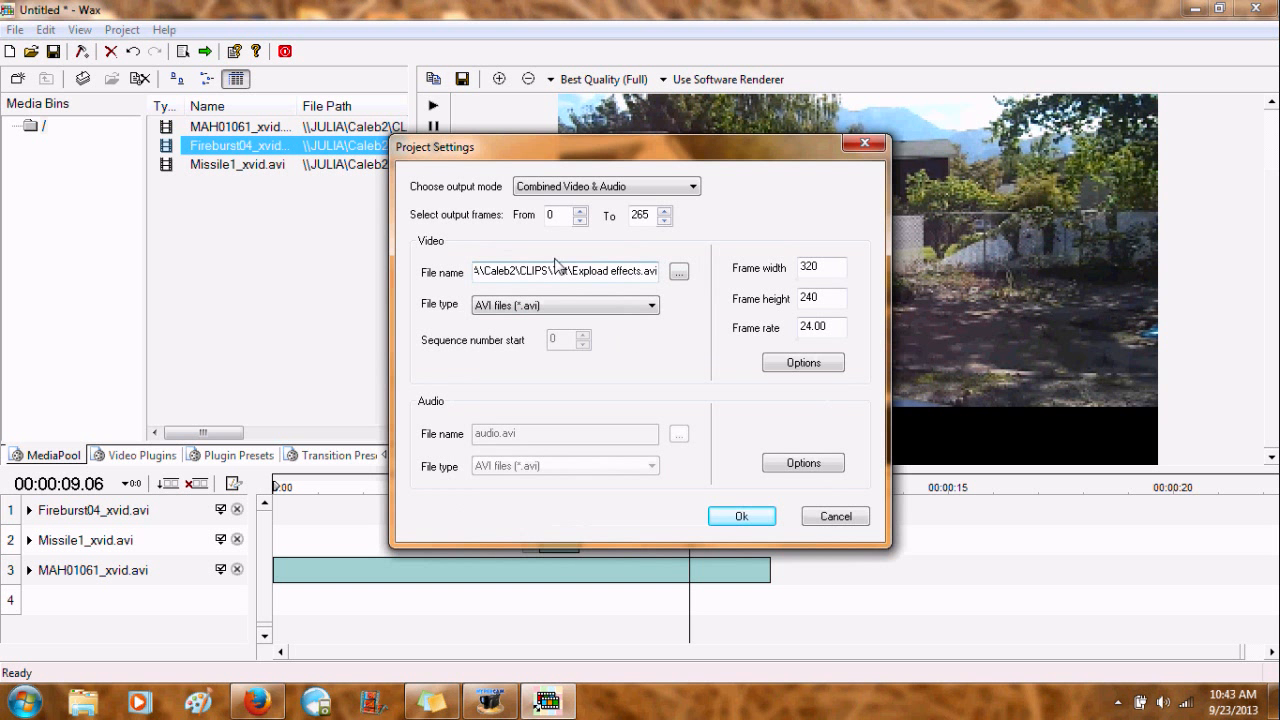
click(742, 516)
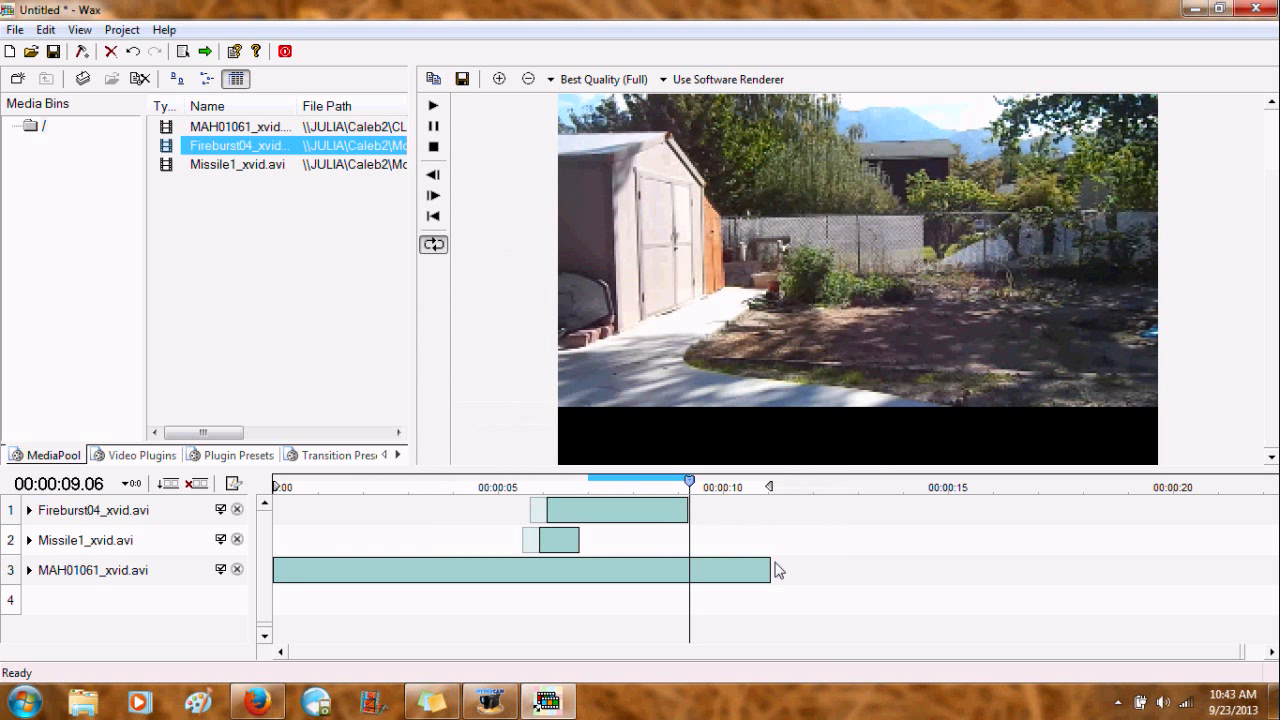
Review the project output settings once more and start rendering the composite.
click(202, 52)
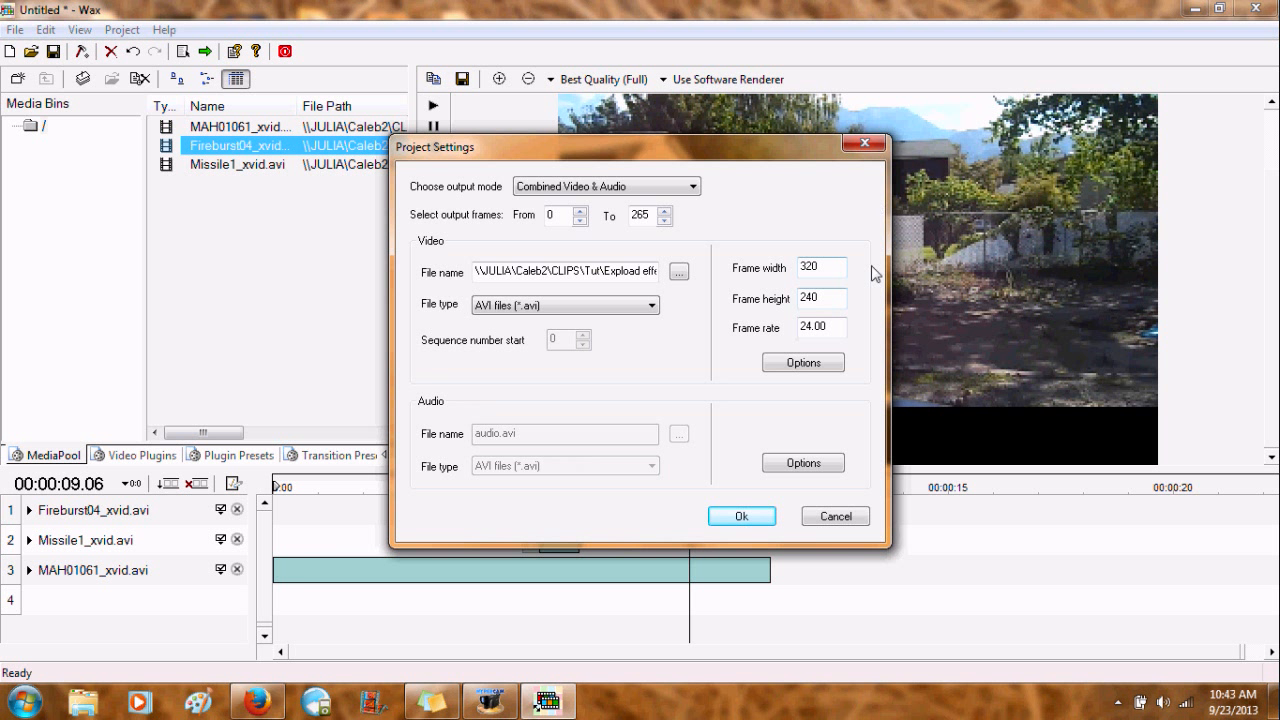
click(739, 515)
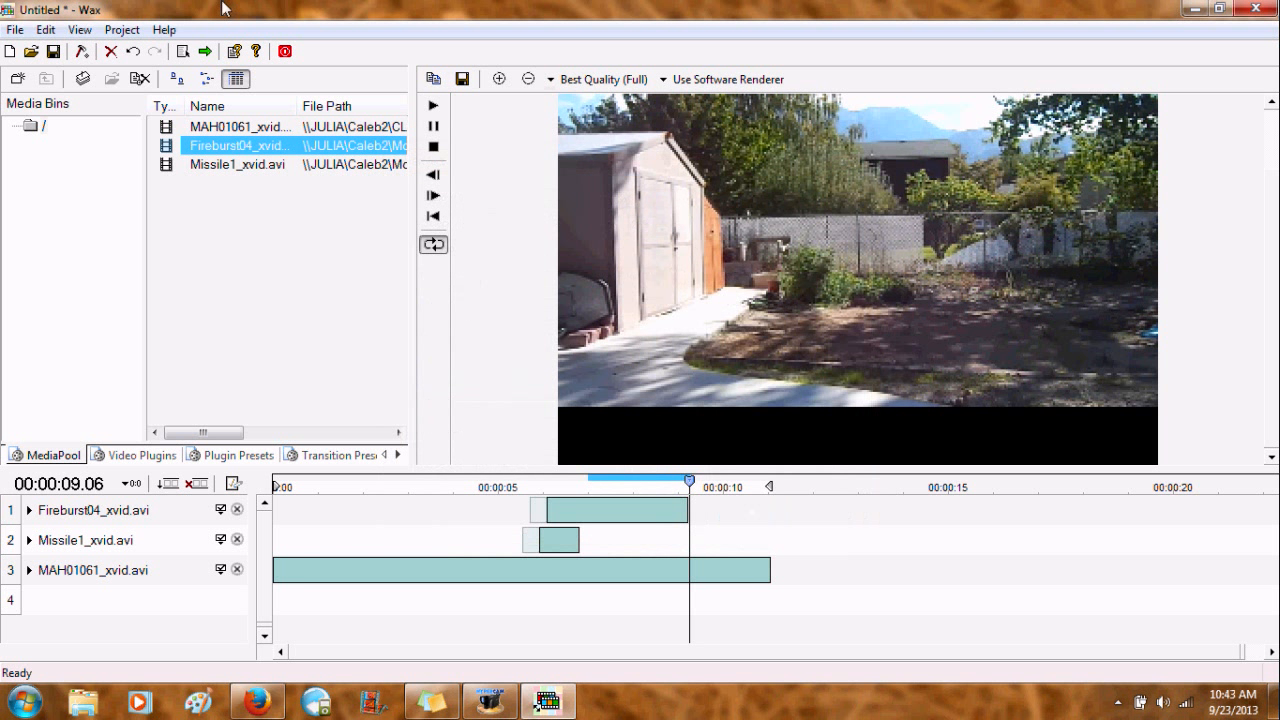
click(206, 53)
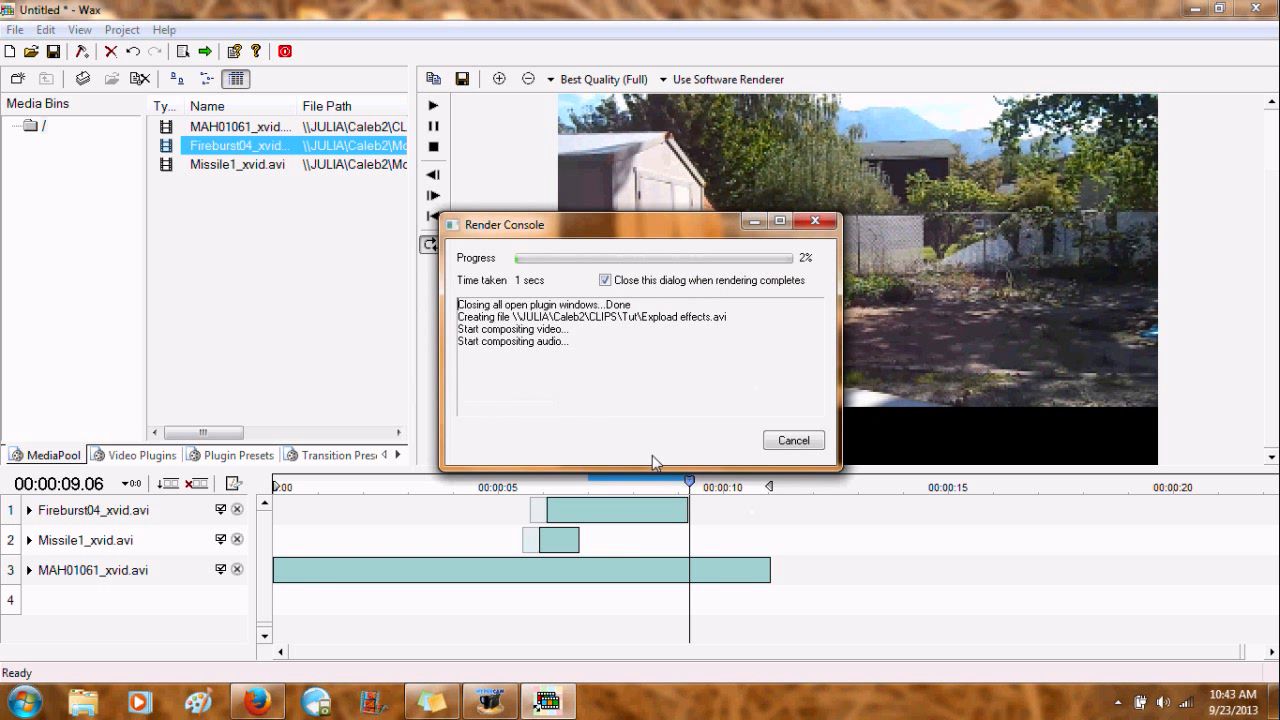
Launch Windows Movie Maker while the composite renders and switch its media collection to Imported media.
click(33, 704)
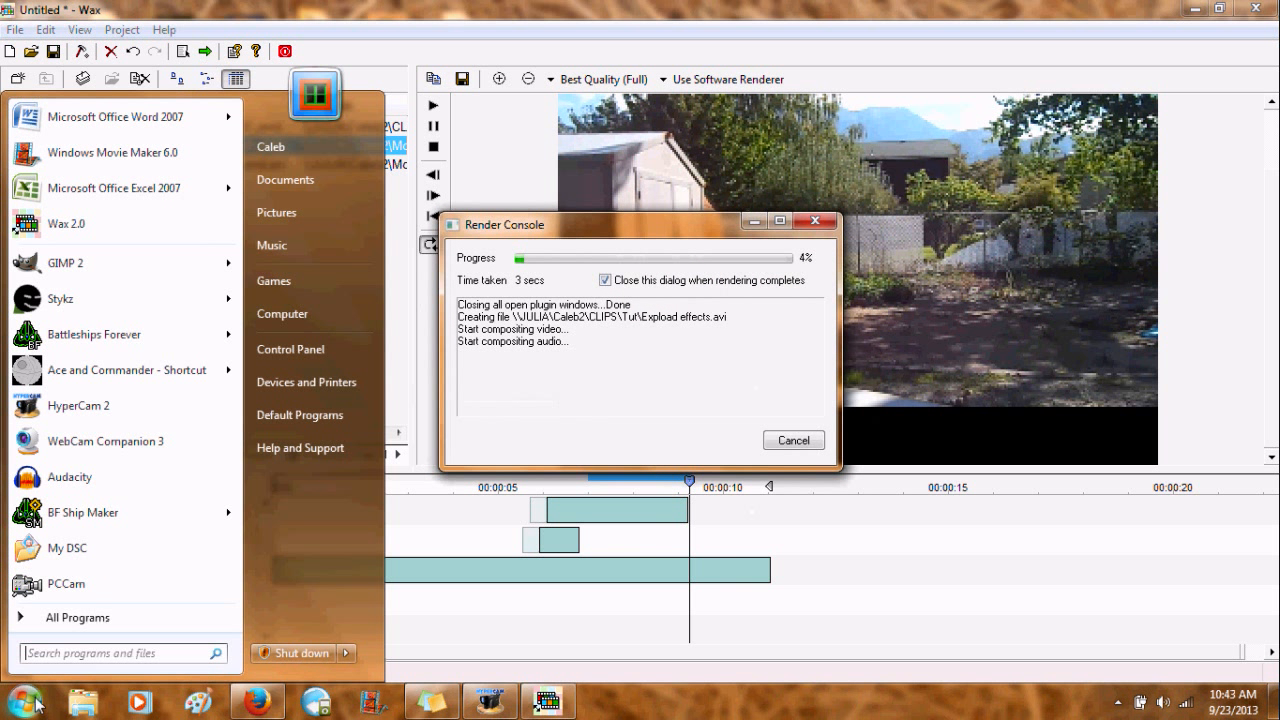
click(97, 155)
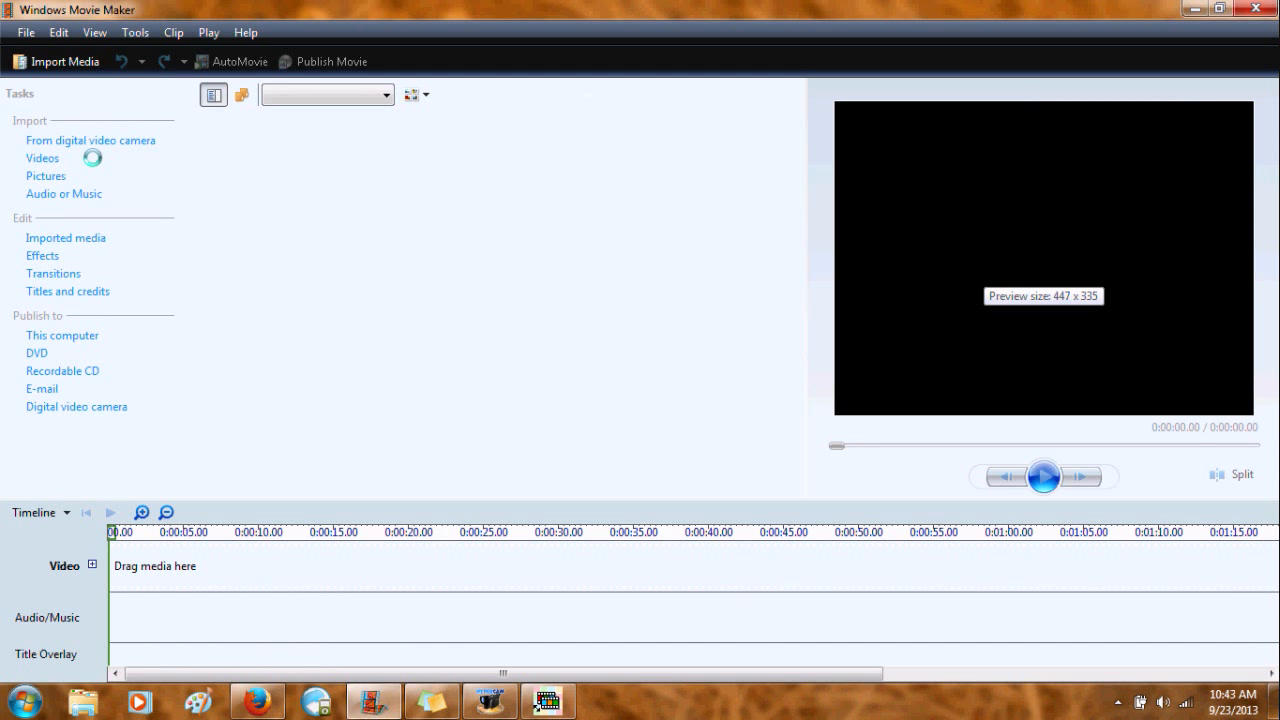
click(546, 702)
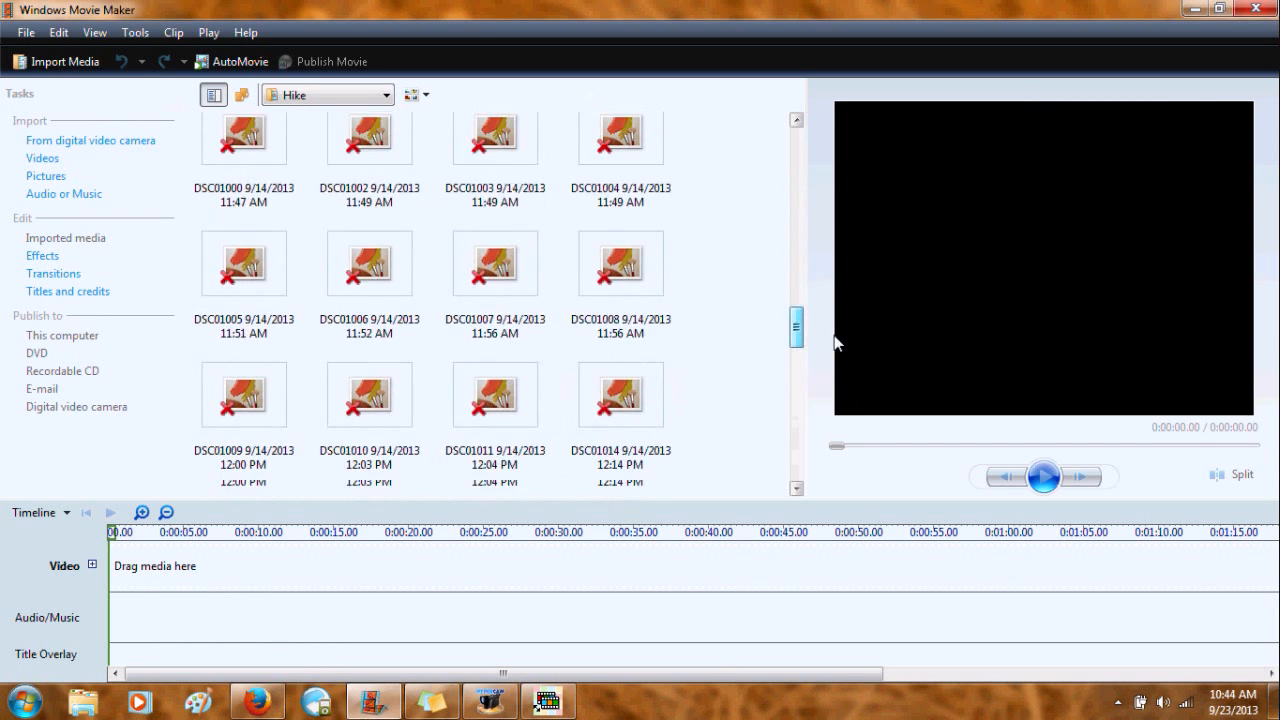
click(330, 95)
click(314, 148)
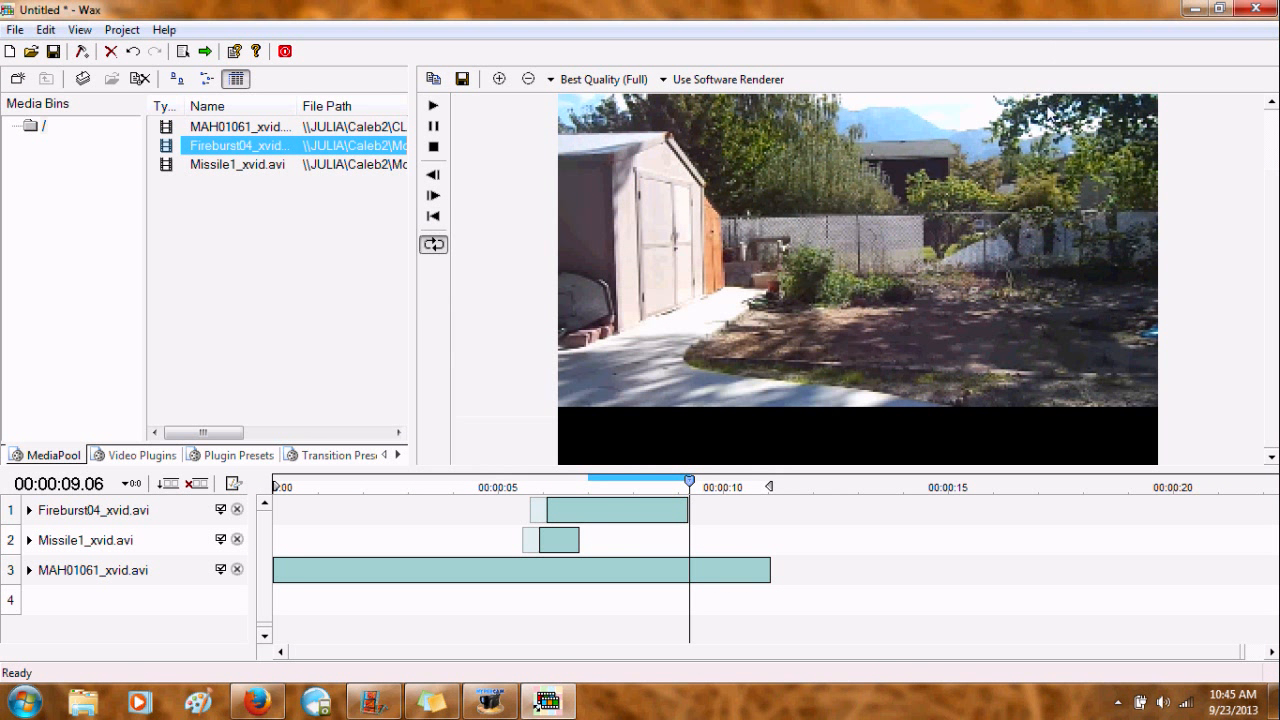
Close Wax without saving the untitled project.
click(1264, 9)
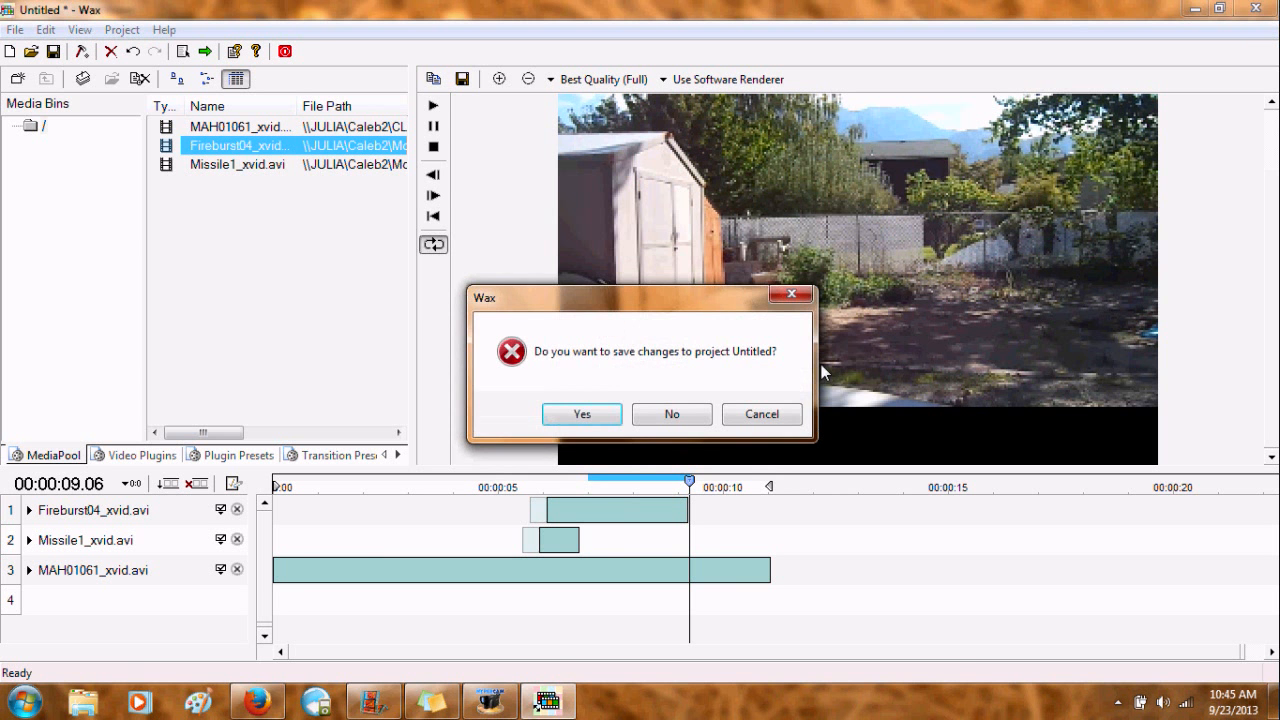
click(683, 414)
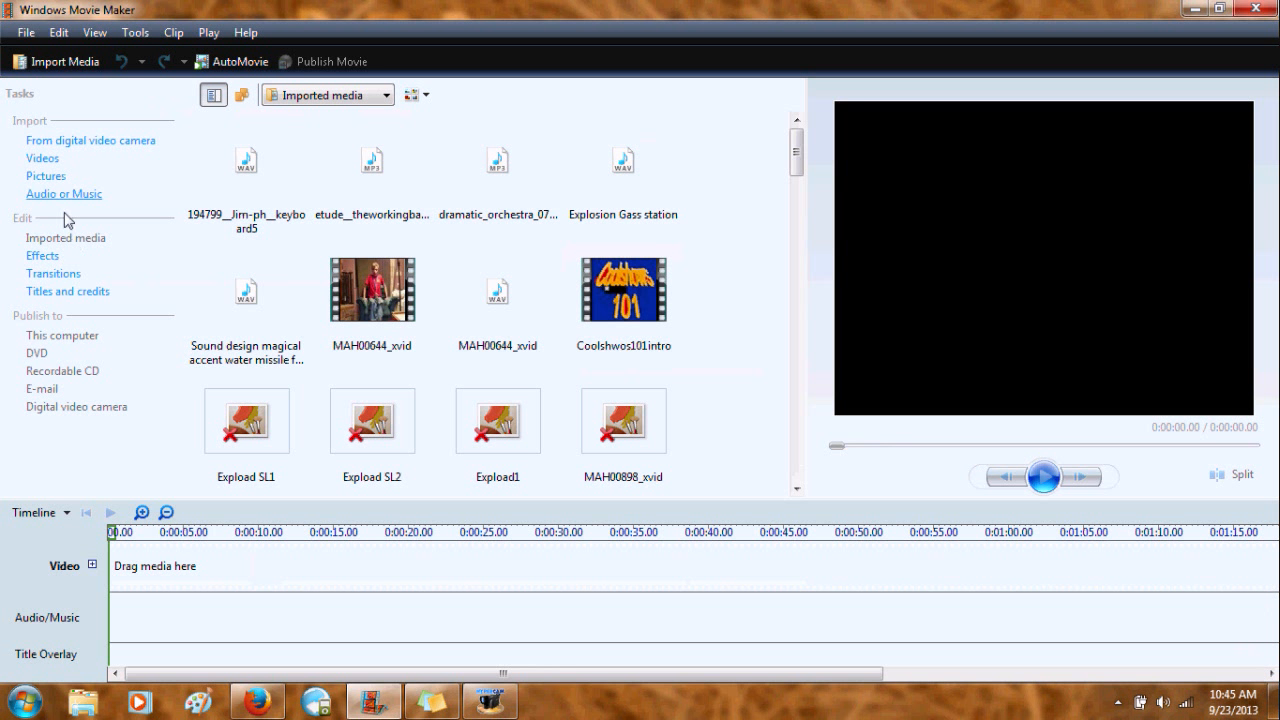
Import the rendered Expload effects video from the Tut folder on the JULIA network computer and place it at the start of the Video track.
click(43, 158)
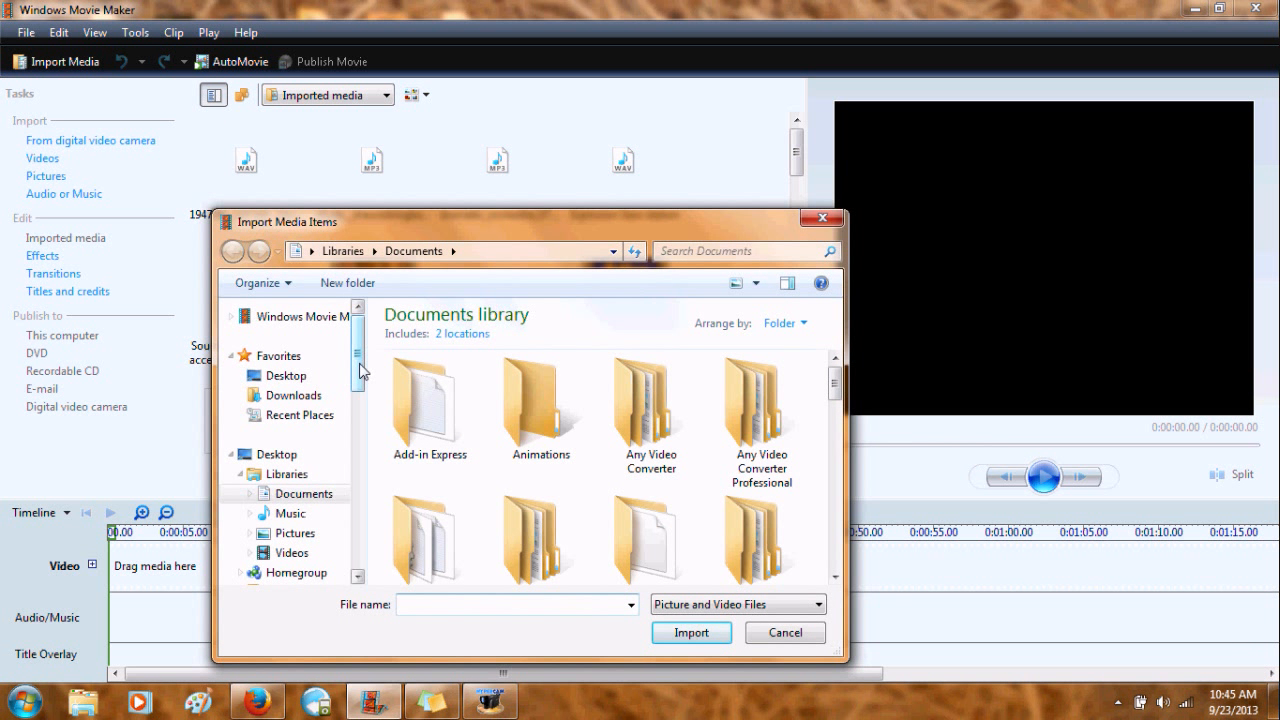
scroll(357, 371, down, 2)
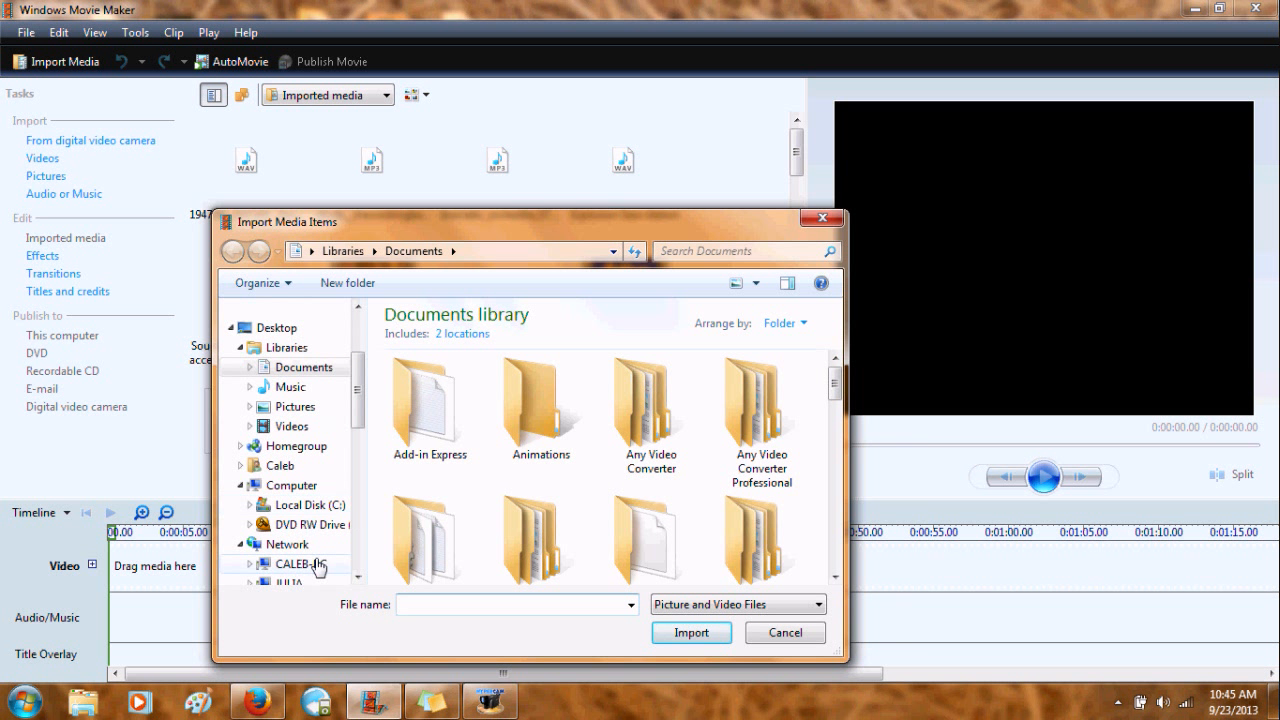
scroll(358, 405, down, 1)
scroll(357, 405, down, 1)
click(289, 504)
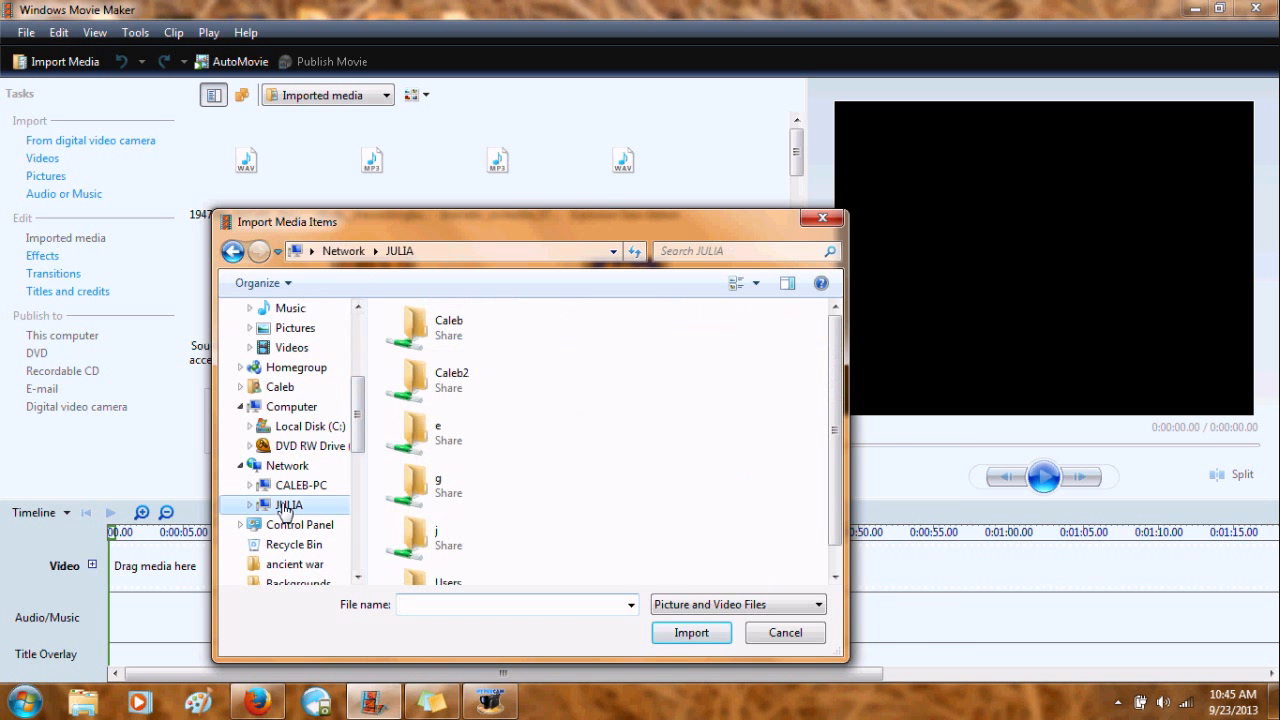
double_click(507, 392)
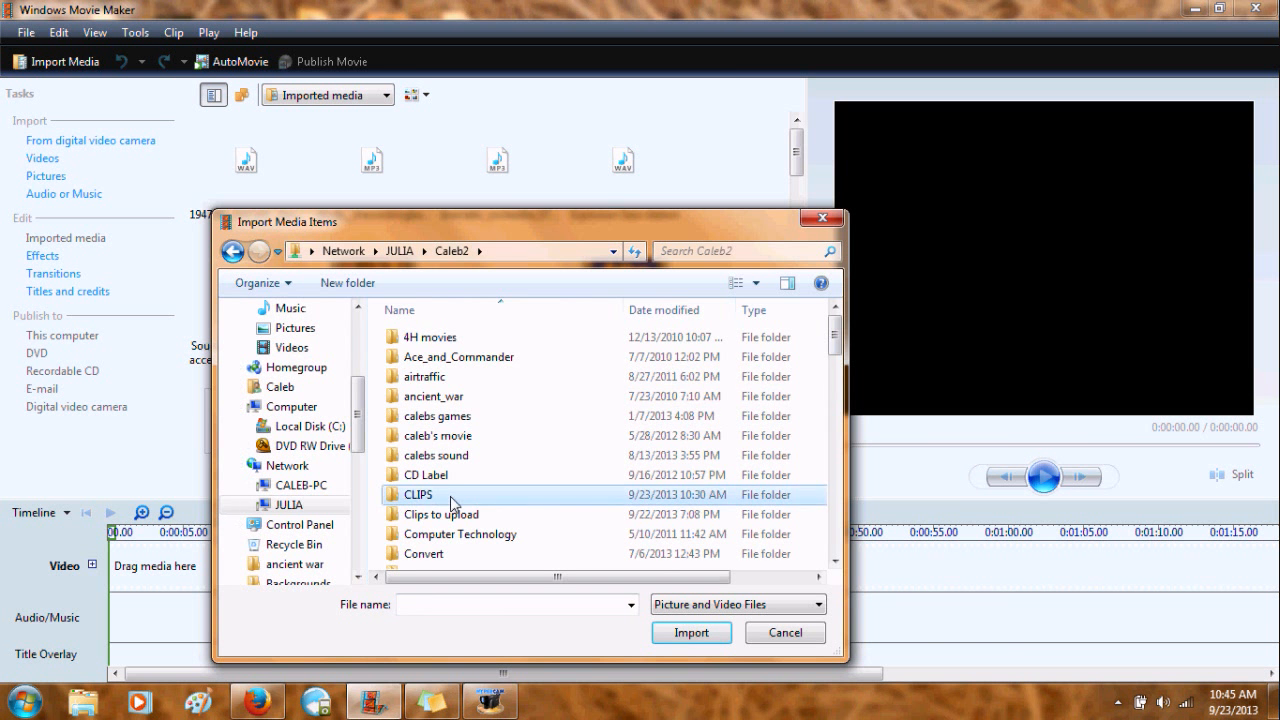
double_click(448, 496)
scroll(497, 372, down, 5)
double_click(472, 335)
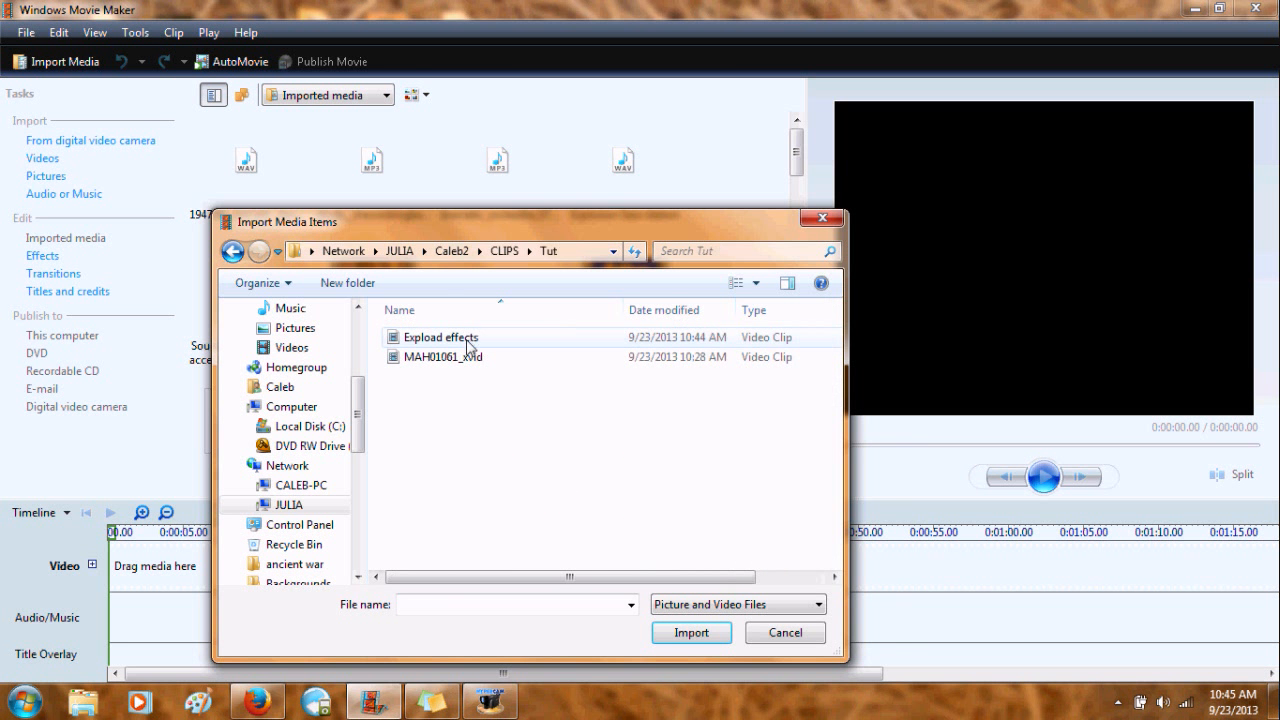
double_click(485, 339)
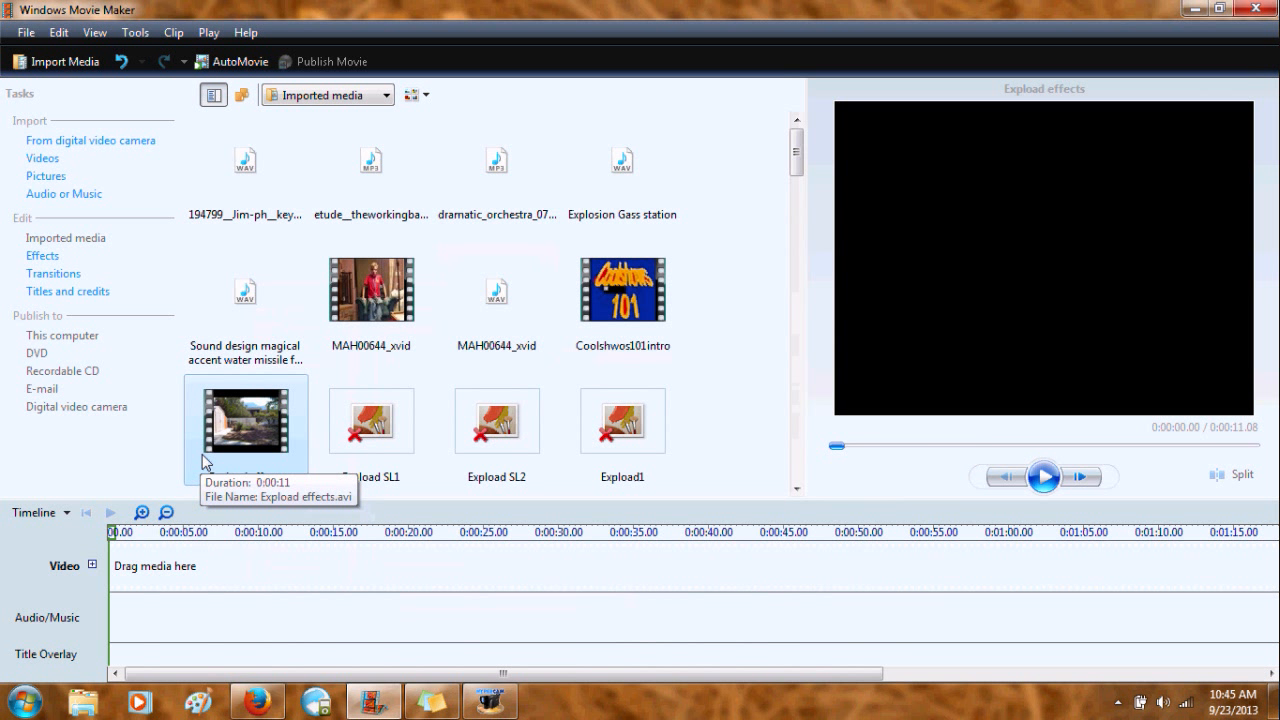
drag(236, 423, 150, 578)
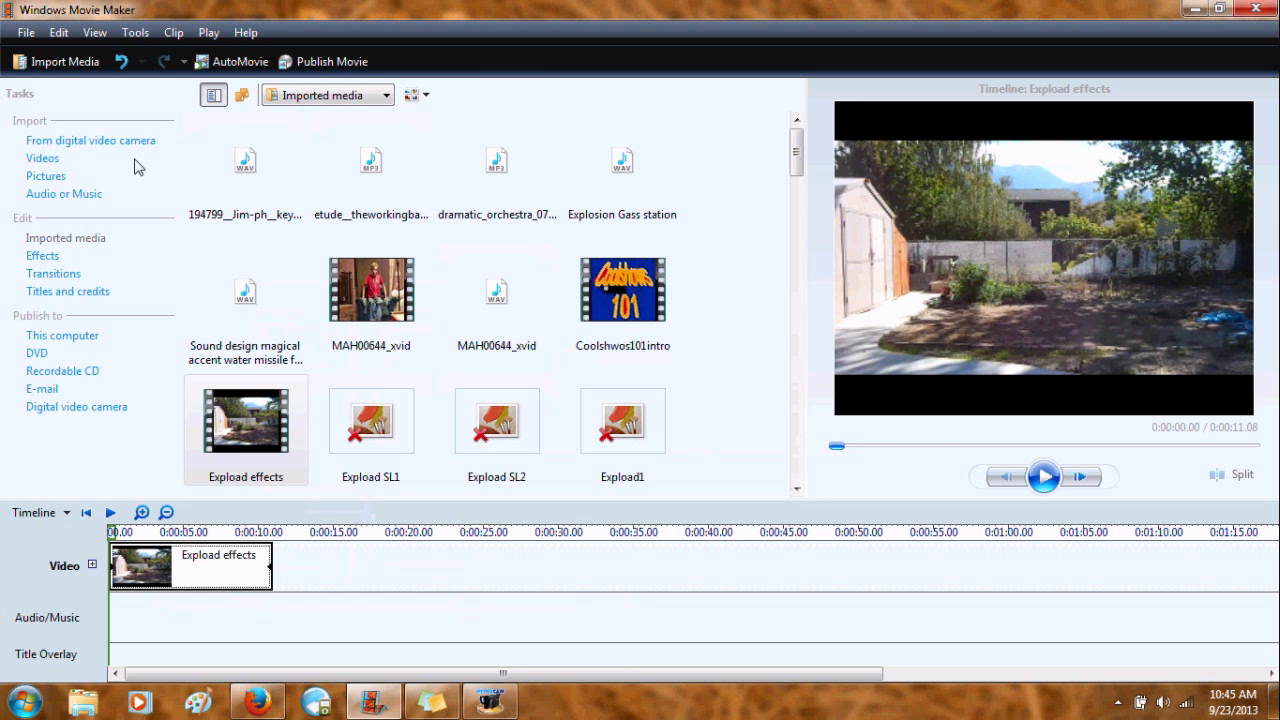
Import the original MAH01061_xvid clip from the Tut folder and place it at the start of the Audio/Music track as sound.
click(43, 158)
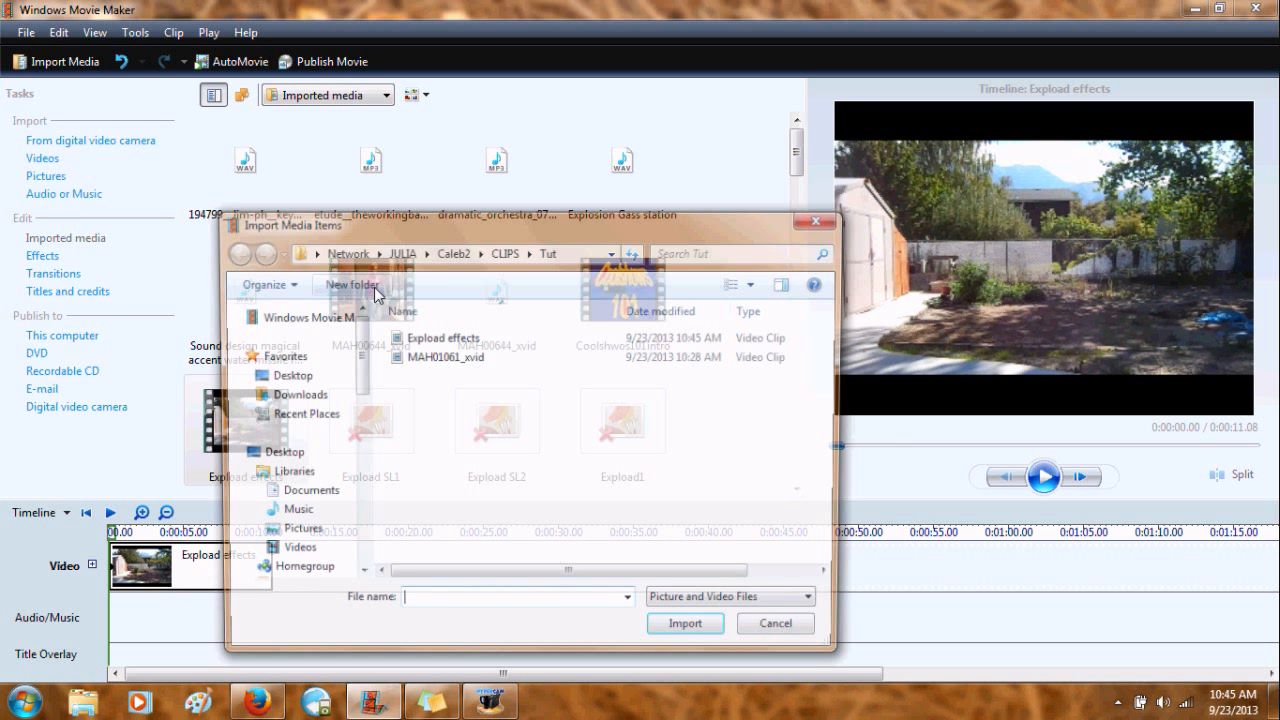
double_click(430, 357)
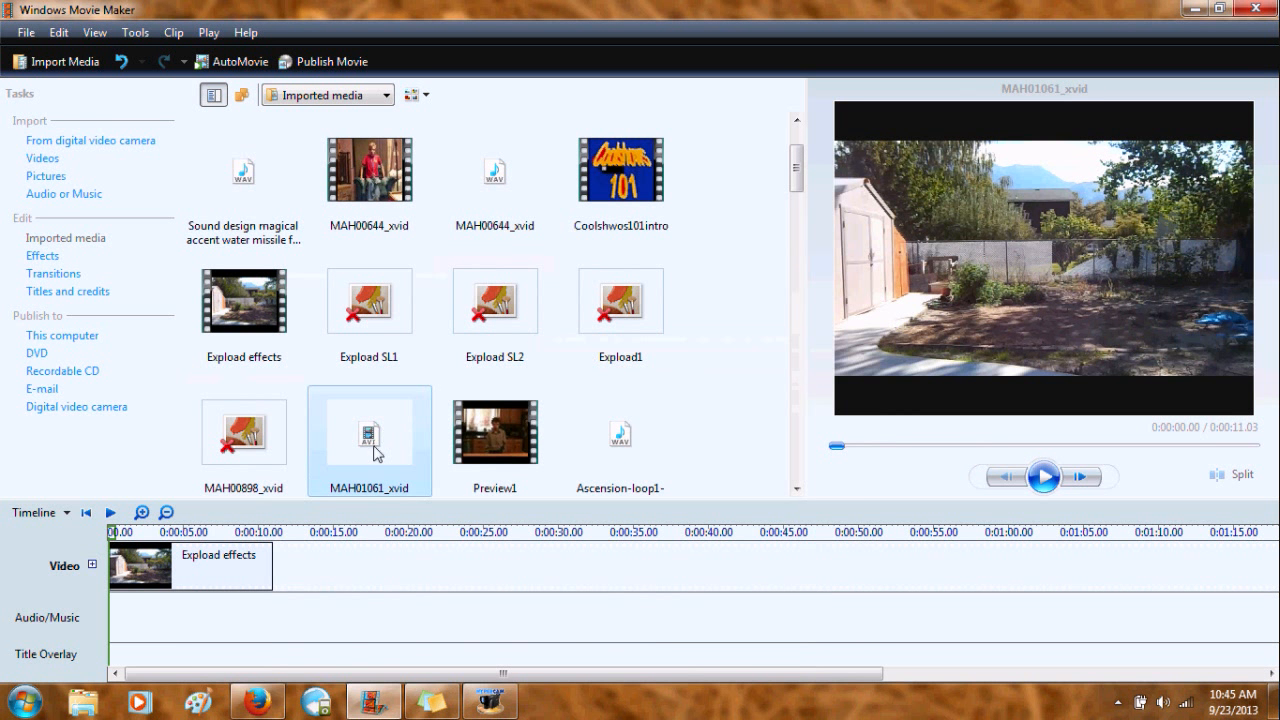
drag(381, 424, 112, 612)
Preview the timeline, replaying it from 0:00:03.75 and again from 0:00:04.98 to check the explosion with the original sound.
click(1043, 478)
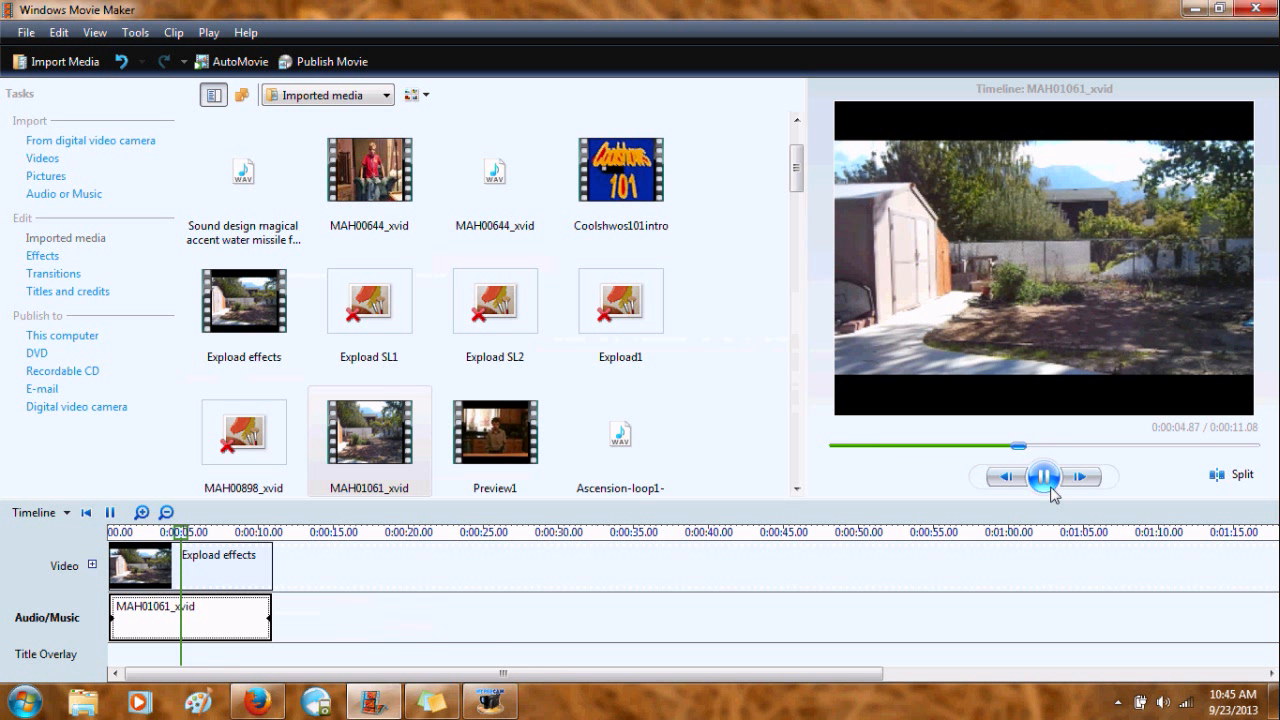
click(1046, 477)
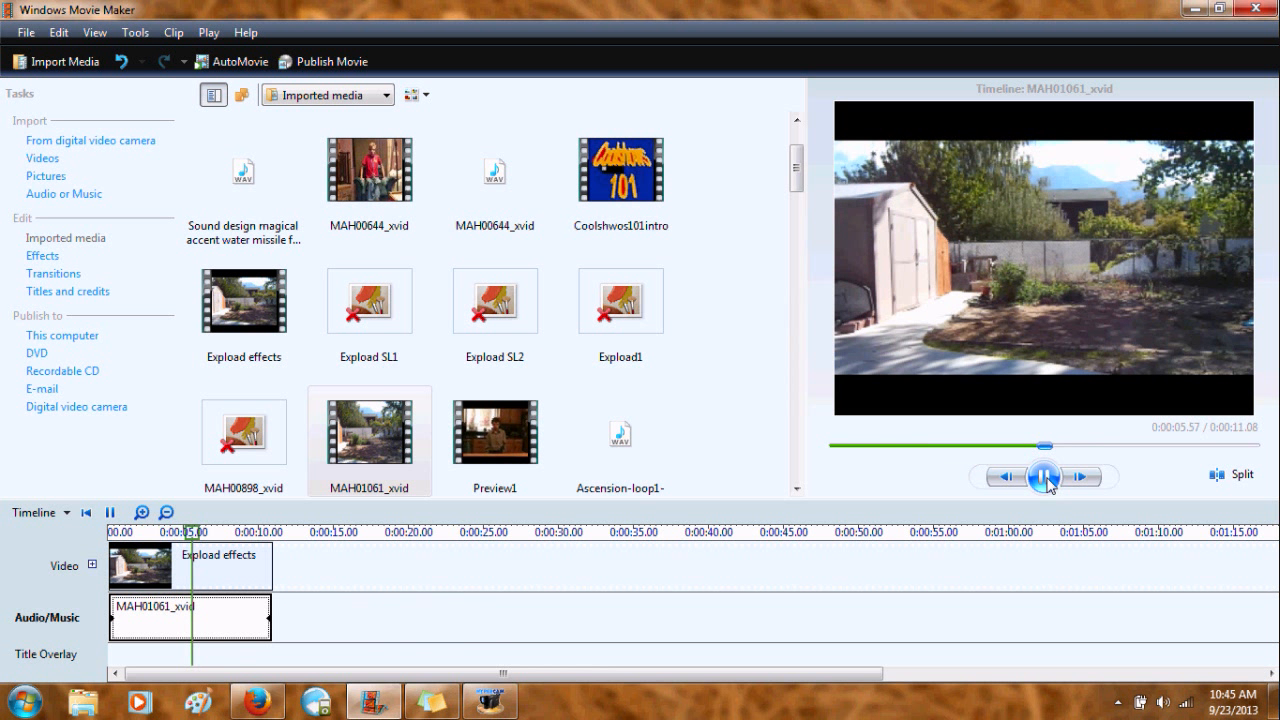
drag(1041, 446, 979, 450)
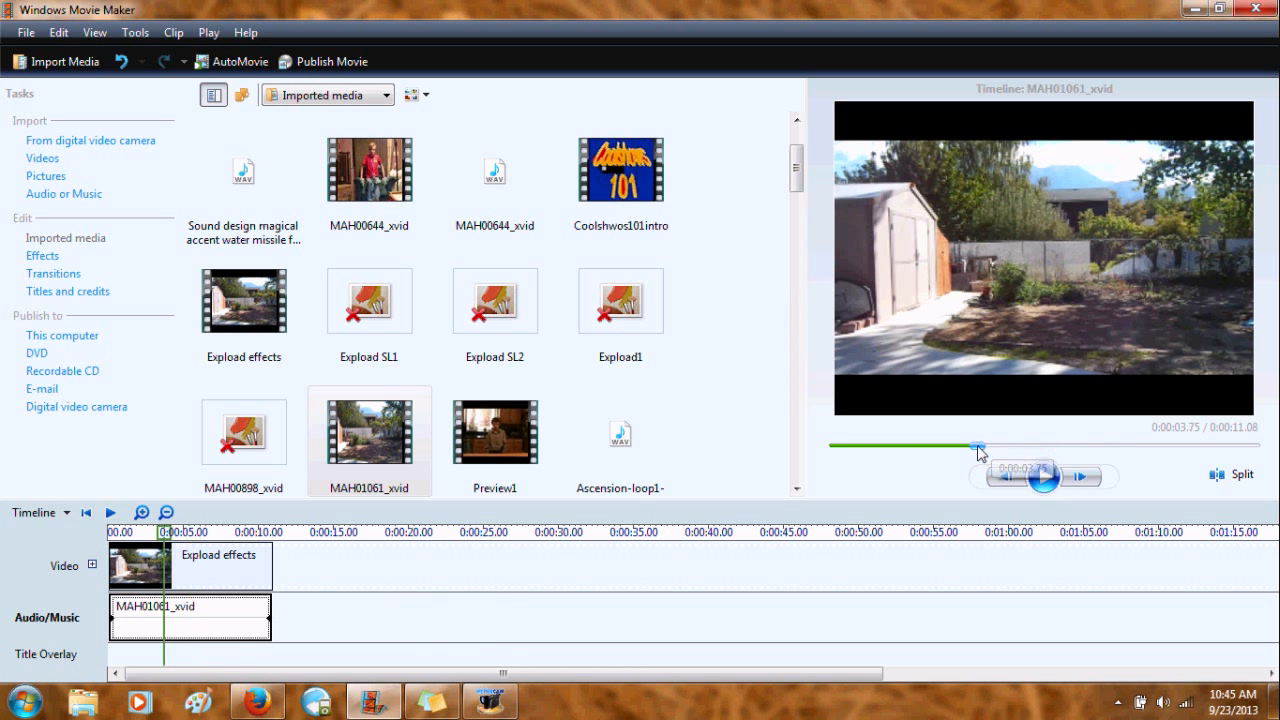
click(1044, 478)
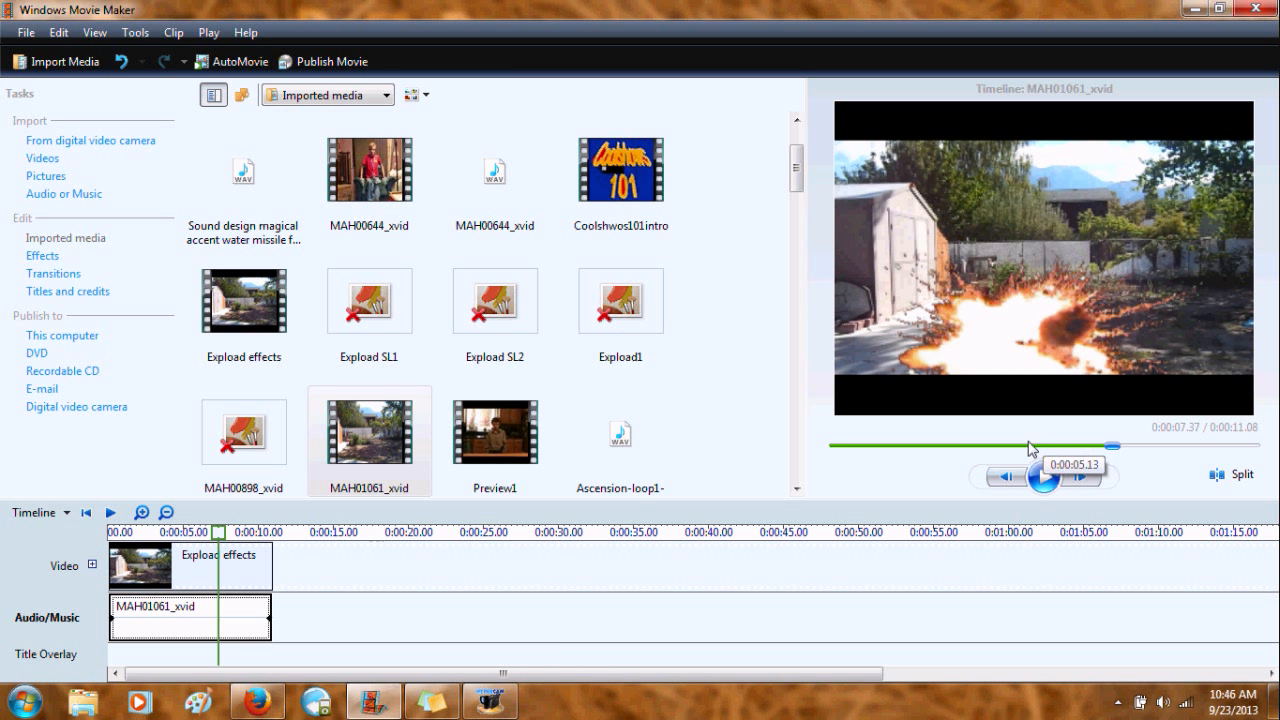
click(1023, 446)
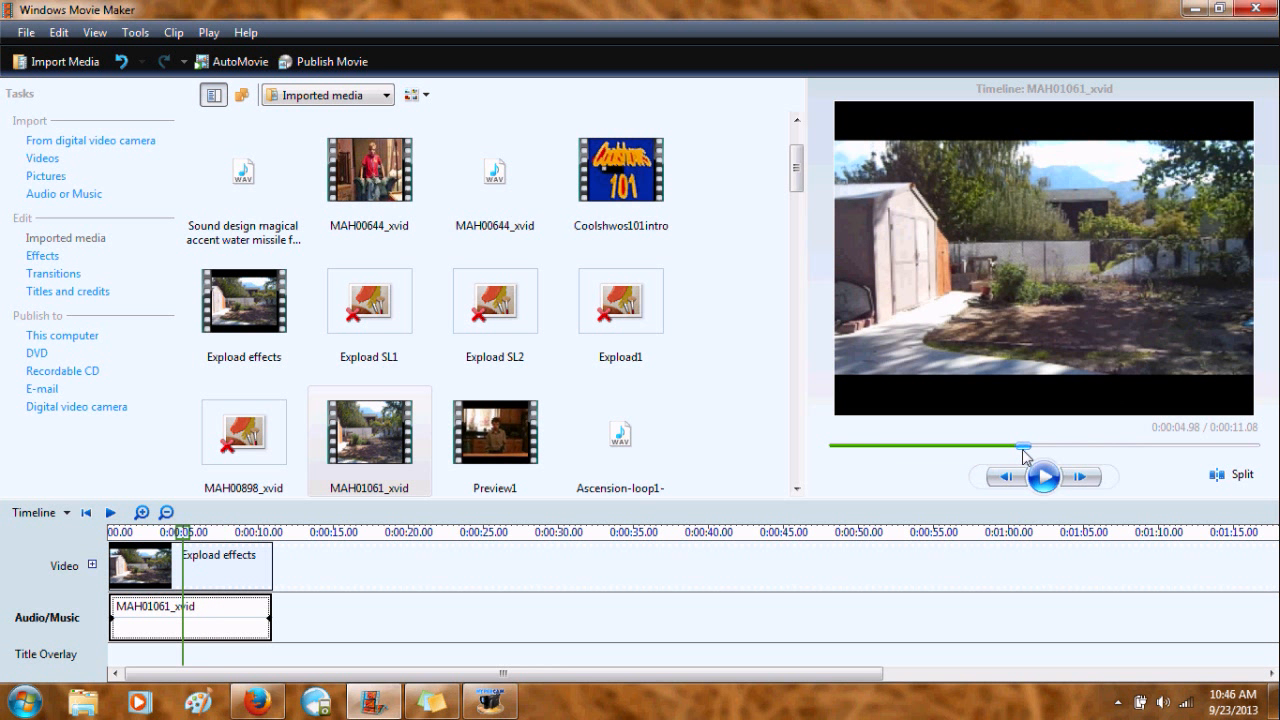
click(1043, 477)
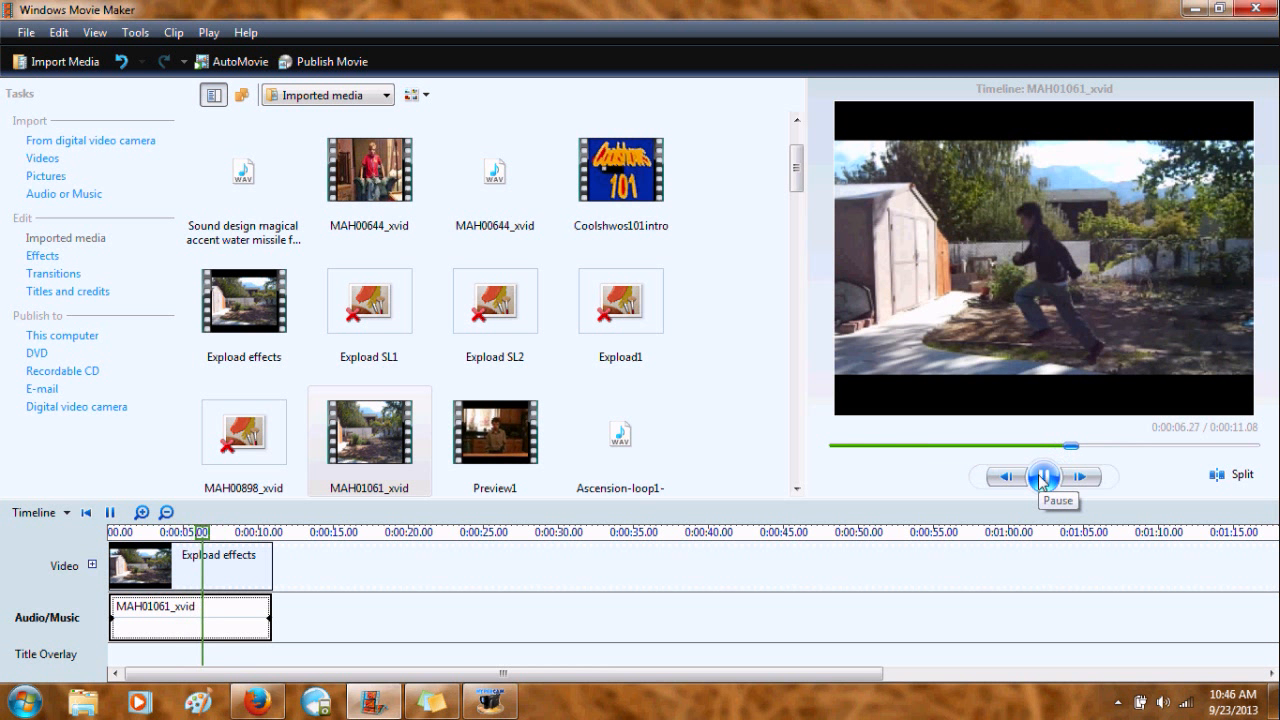
Pause the timeline preview at the explosion and play the remainder through to the end.
click(1043, 478)
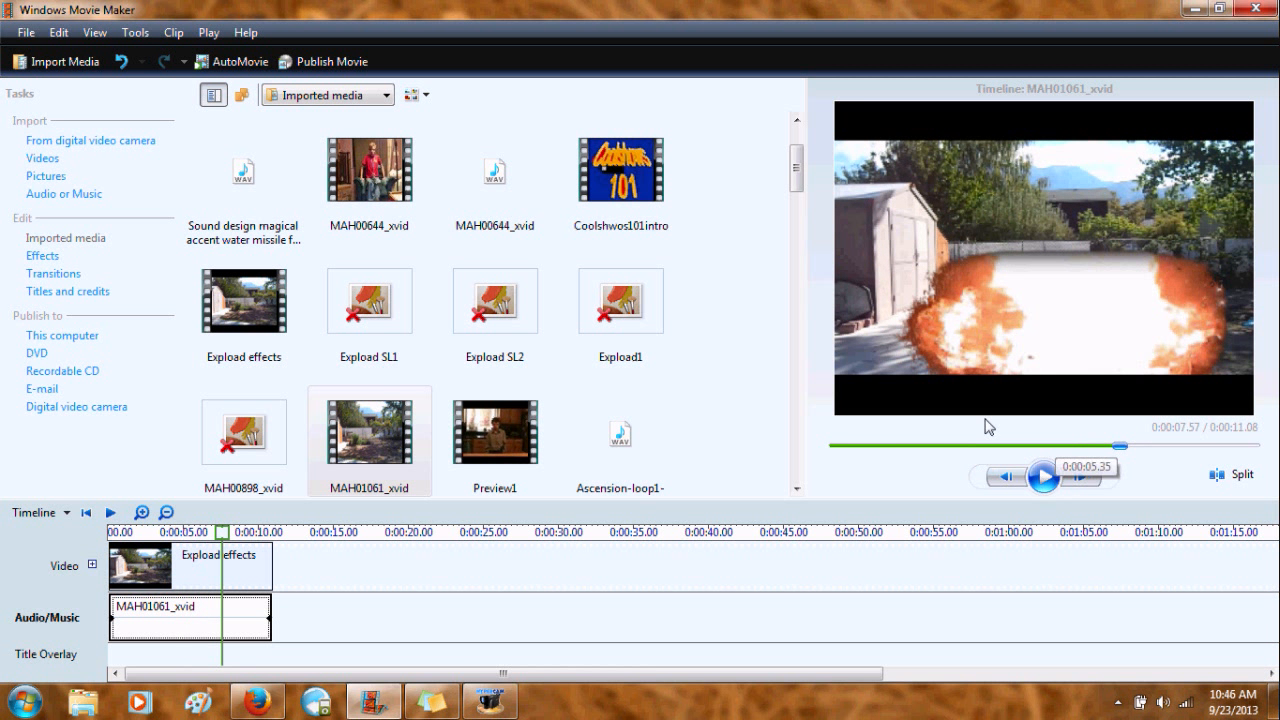
click(1045, 481)
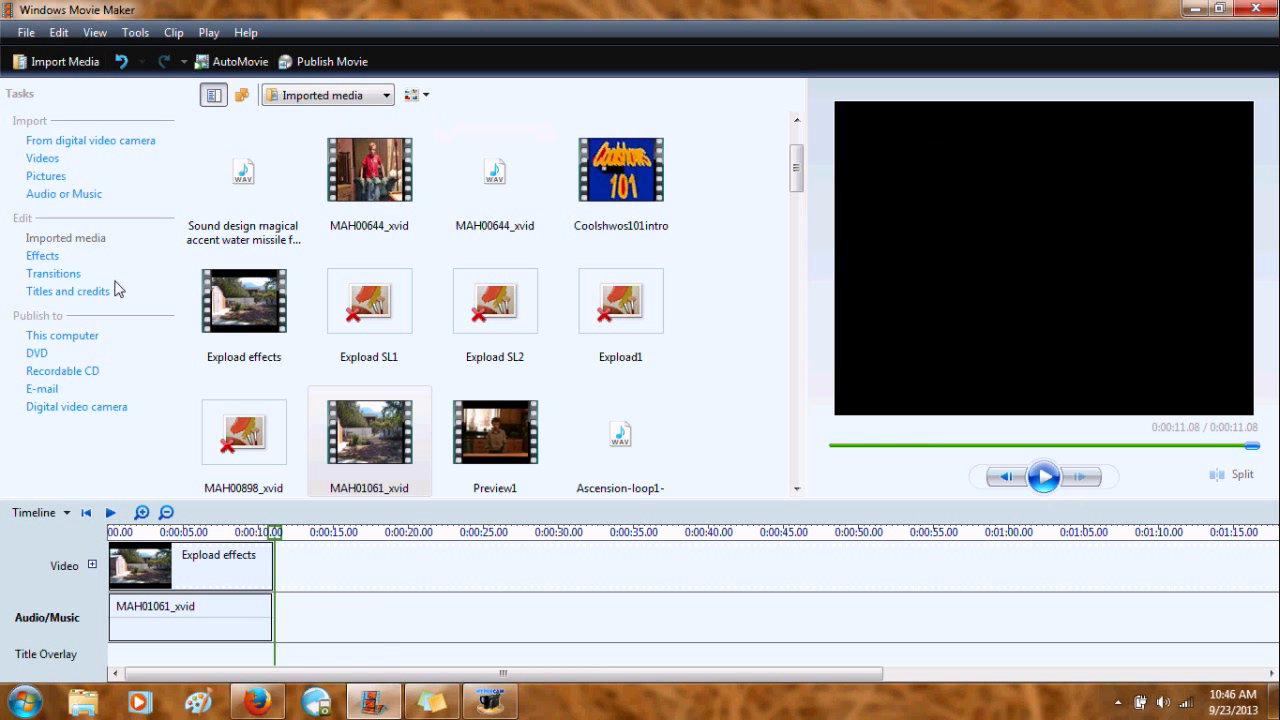
Set up publishing the movie to this computer as Expload SL1 in the CLIPS\Tut folder on JULIA.
click(26, 30)
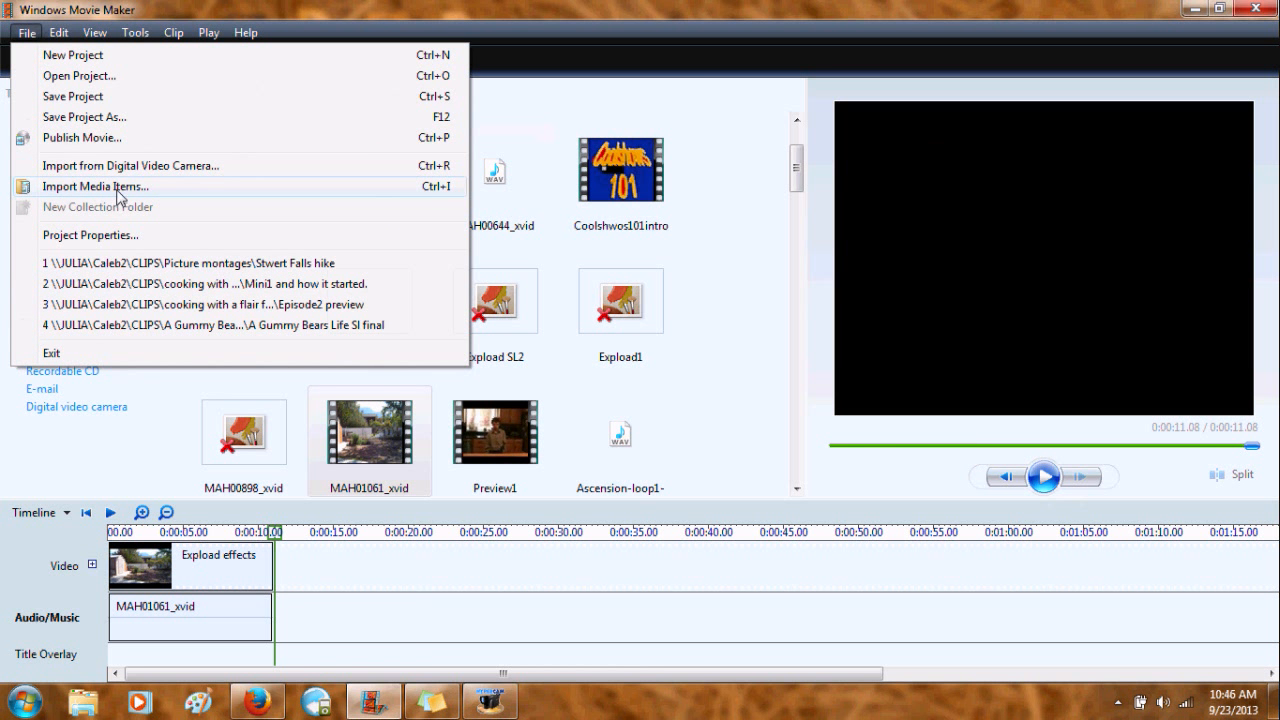
click(82, 138)
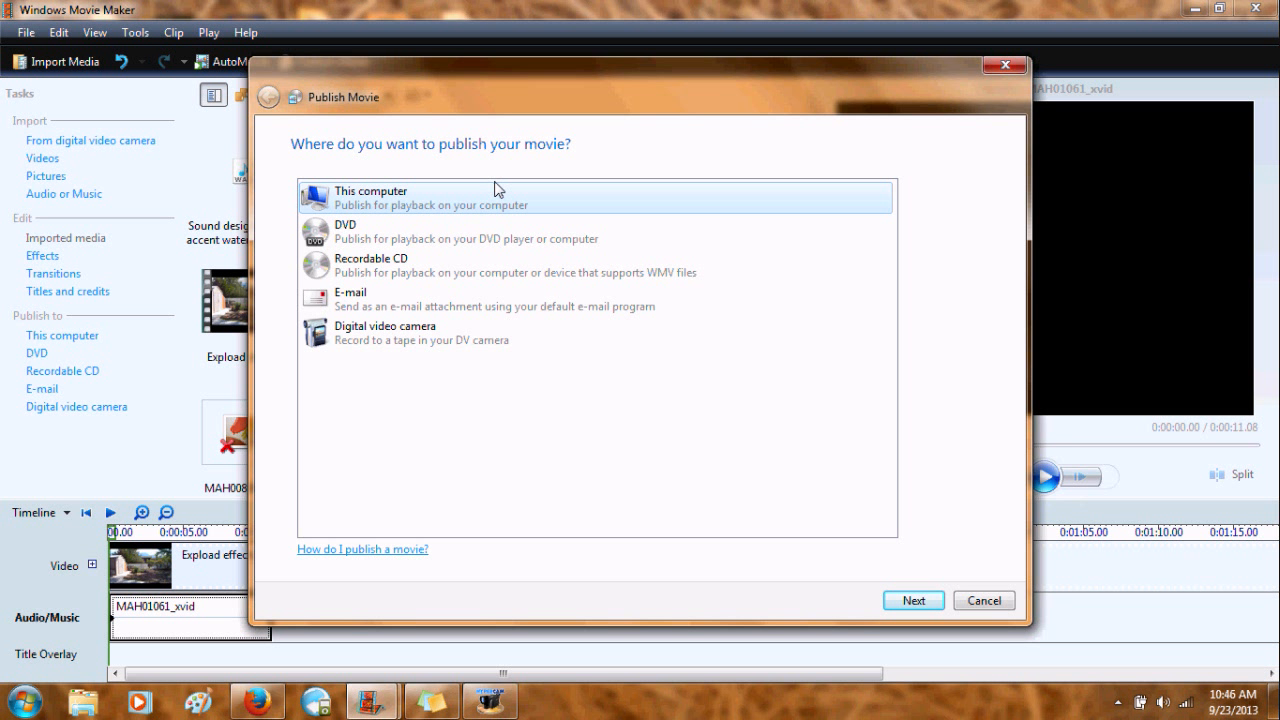
click(914, 601)
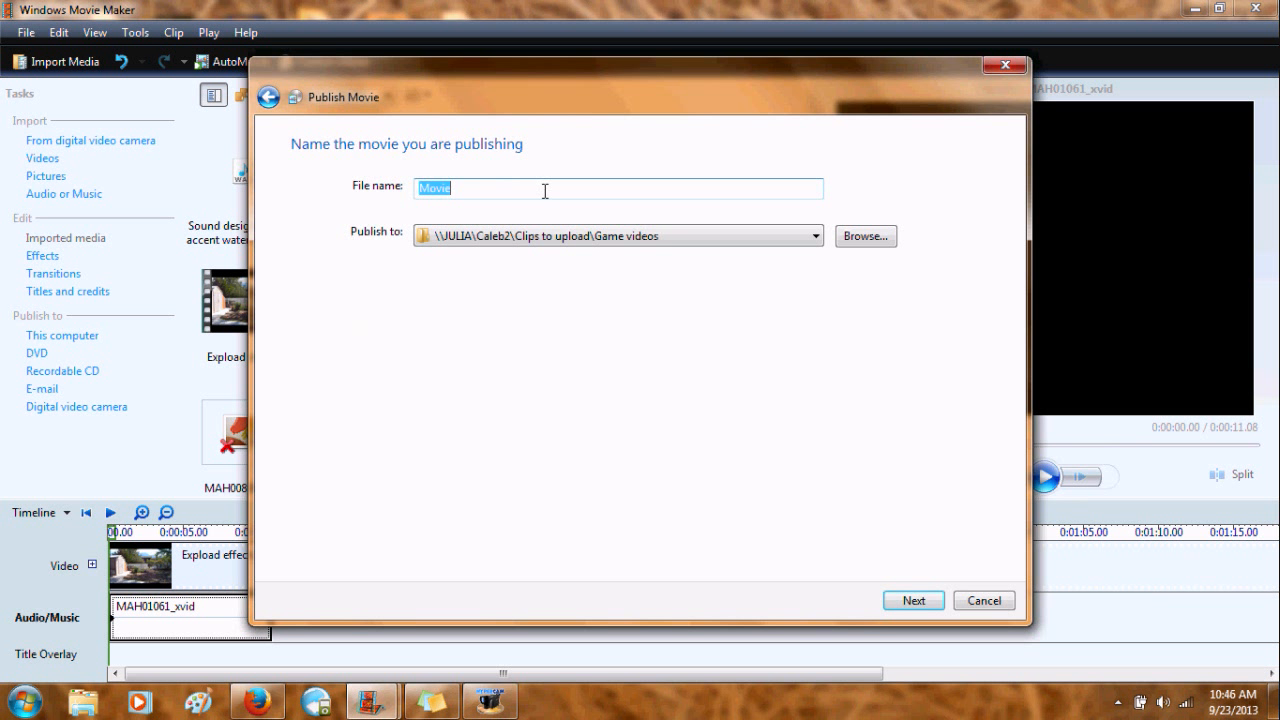
text(Expload SL1)
click(820, 237)
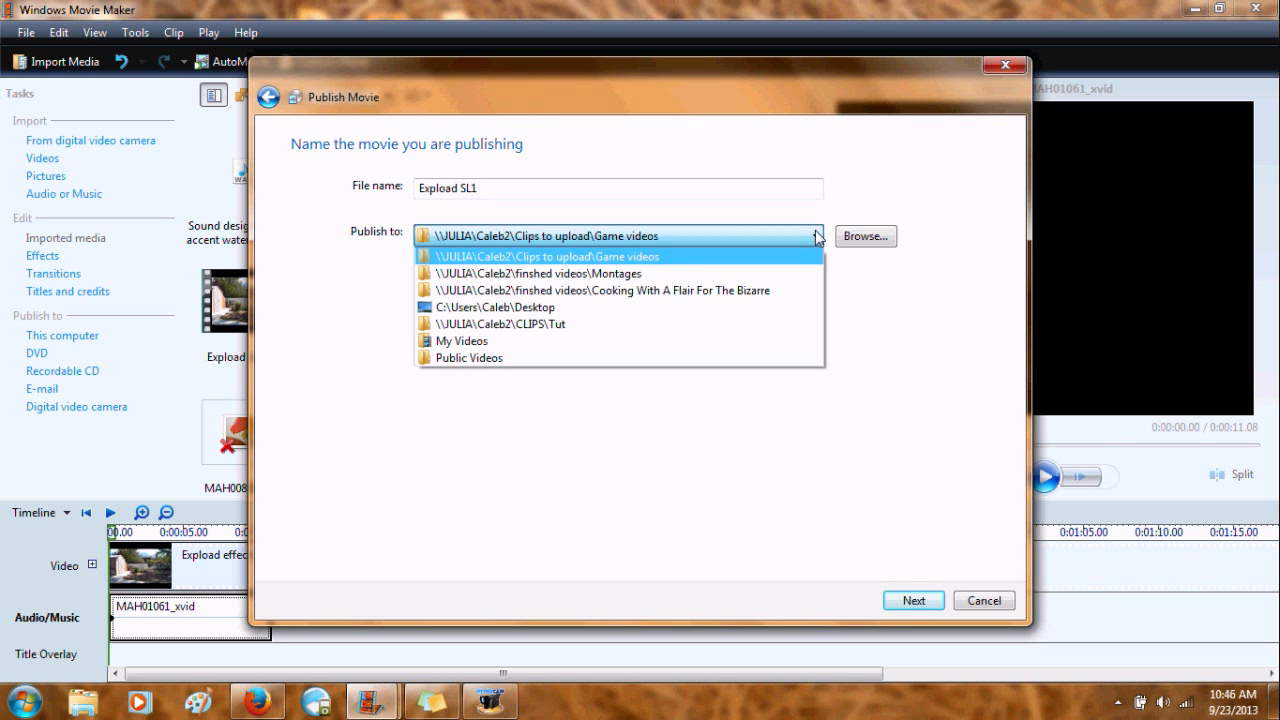
click(769, 322)
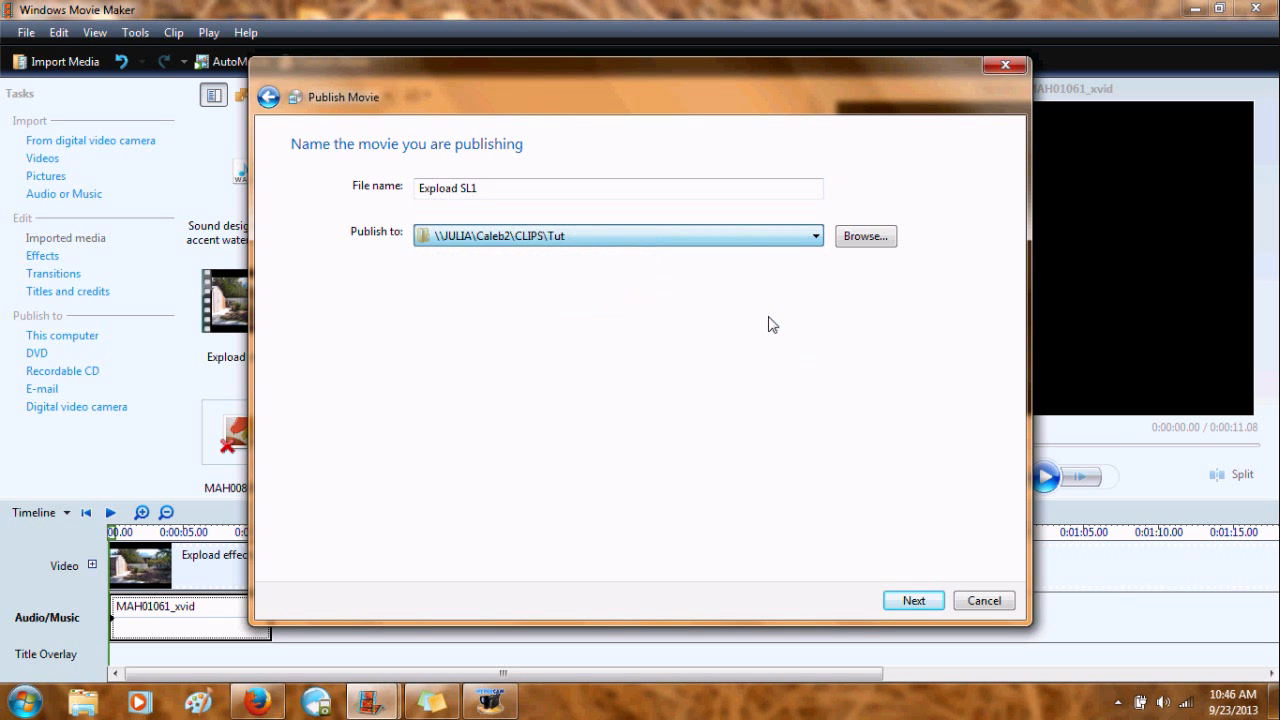
click(910, 600)
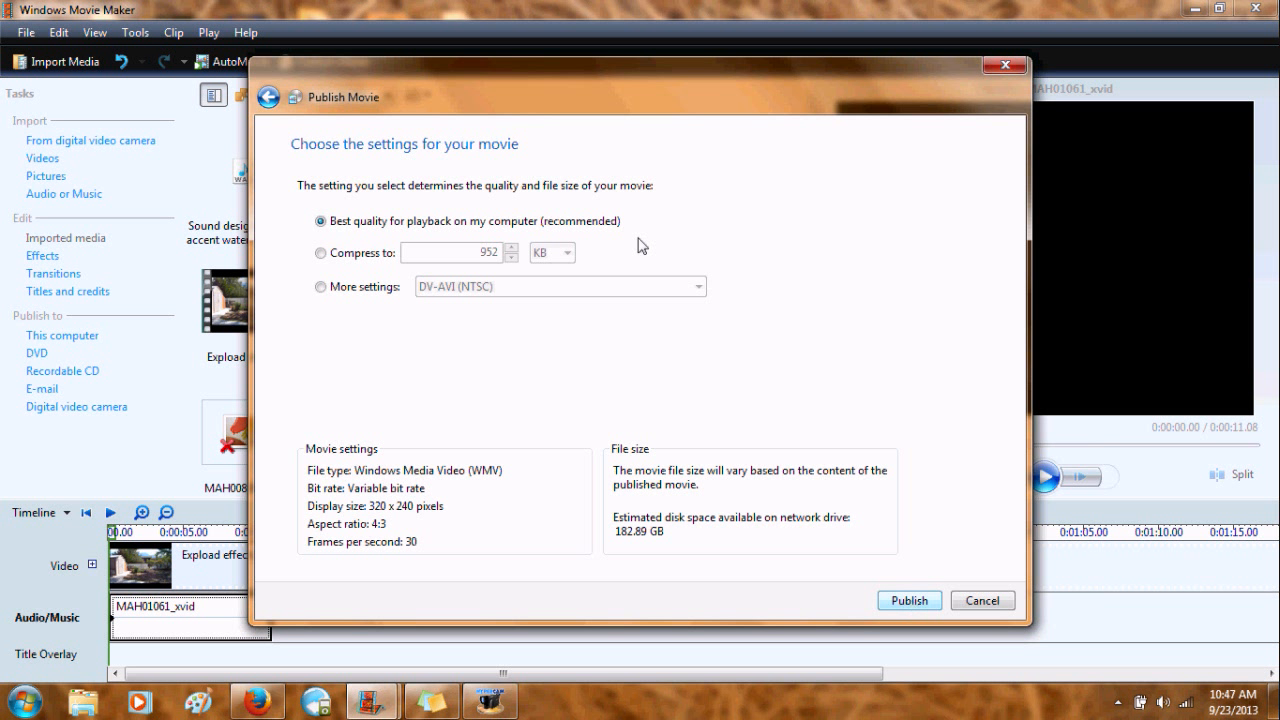
Publish the movie with the Windows Media HD 1280x720 setting and close the finished wizard.
click(405, 290)
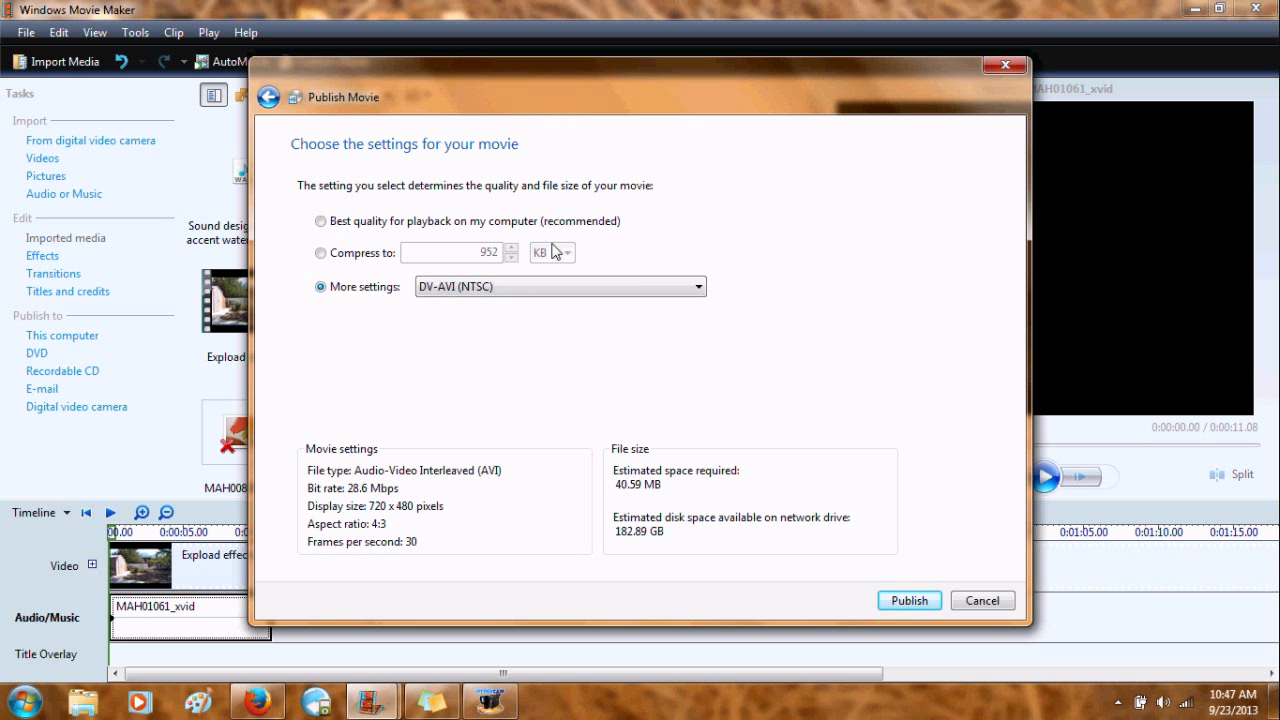
click(676, 290)
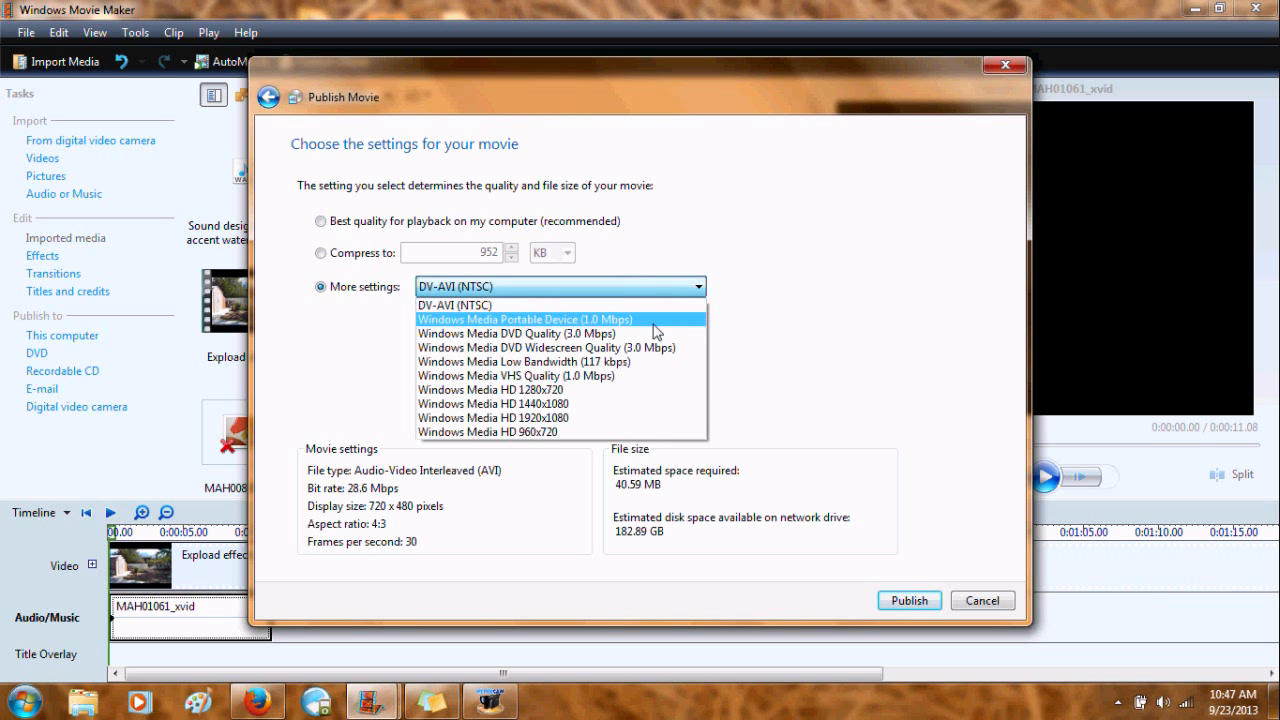
click(654, 390)
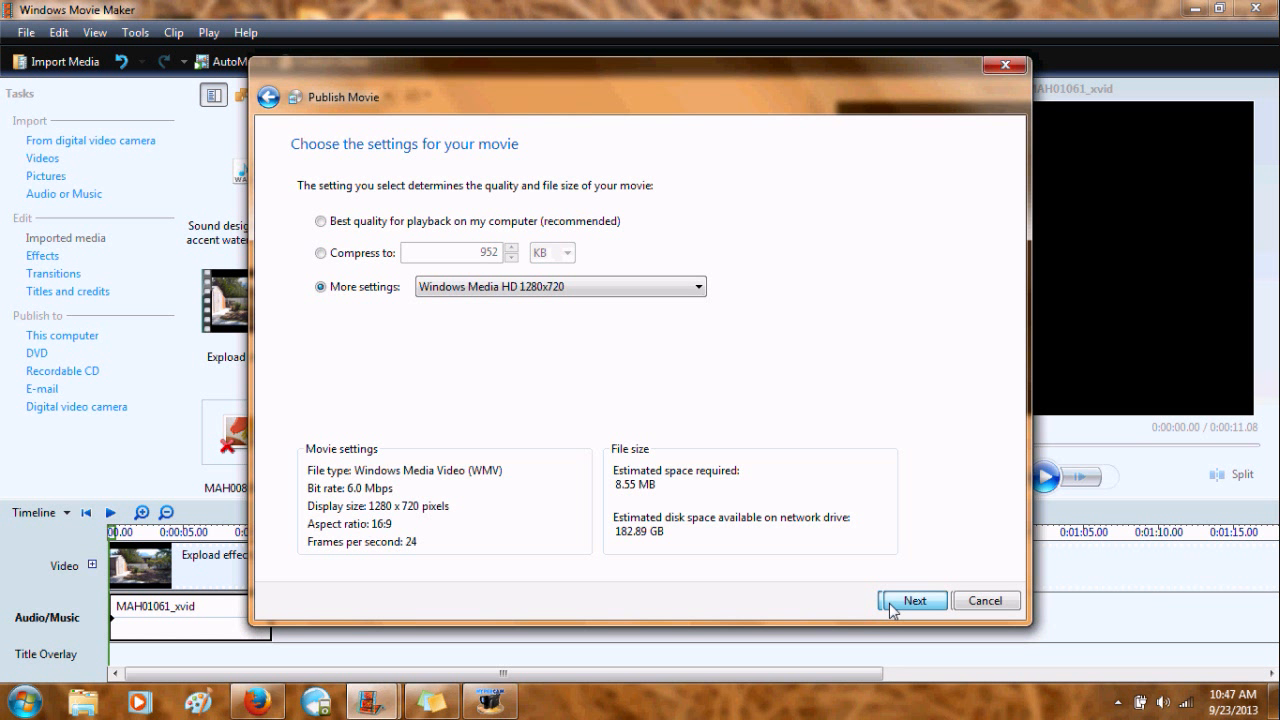
click(912, 601)
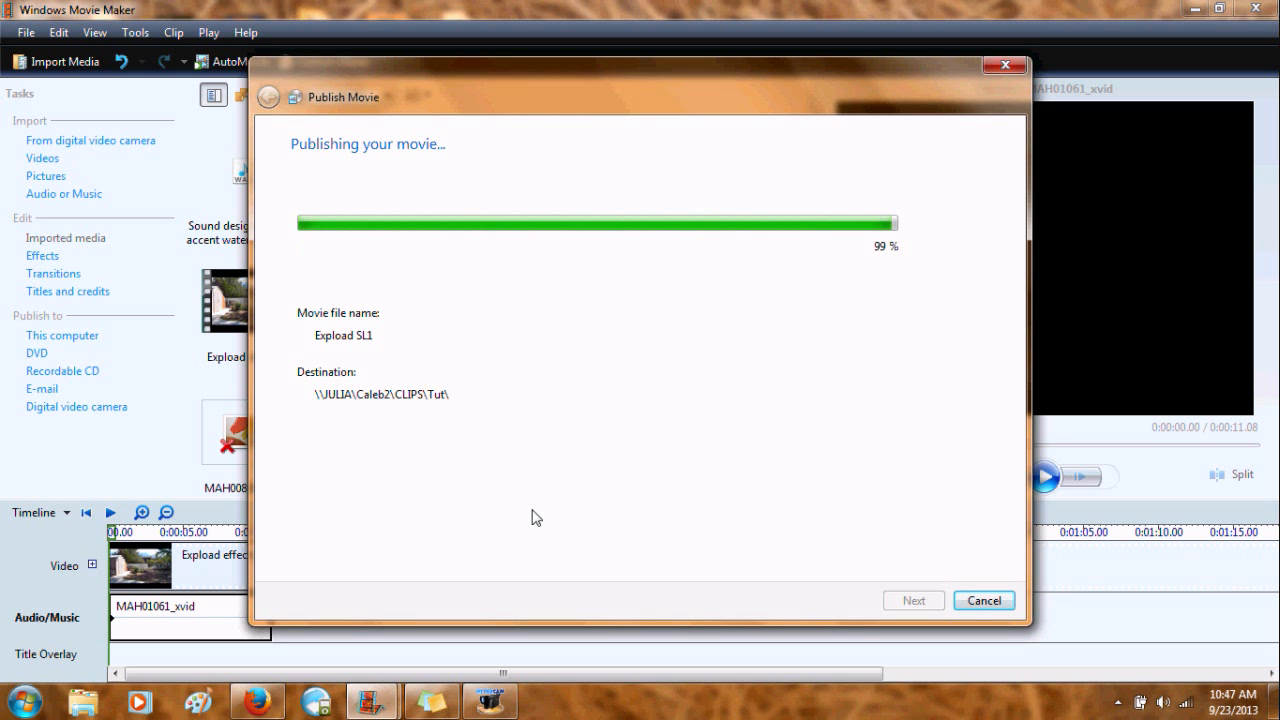
click(1008, 604)
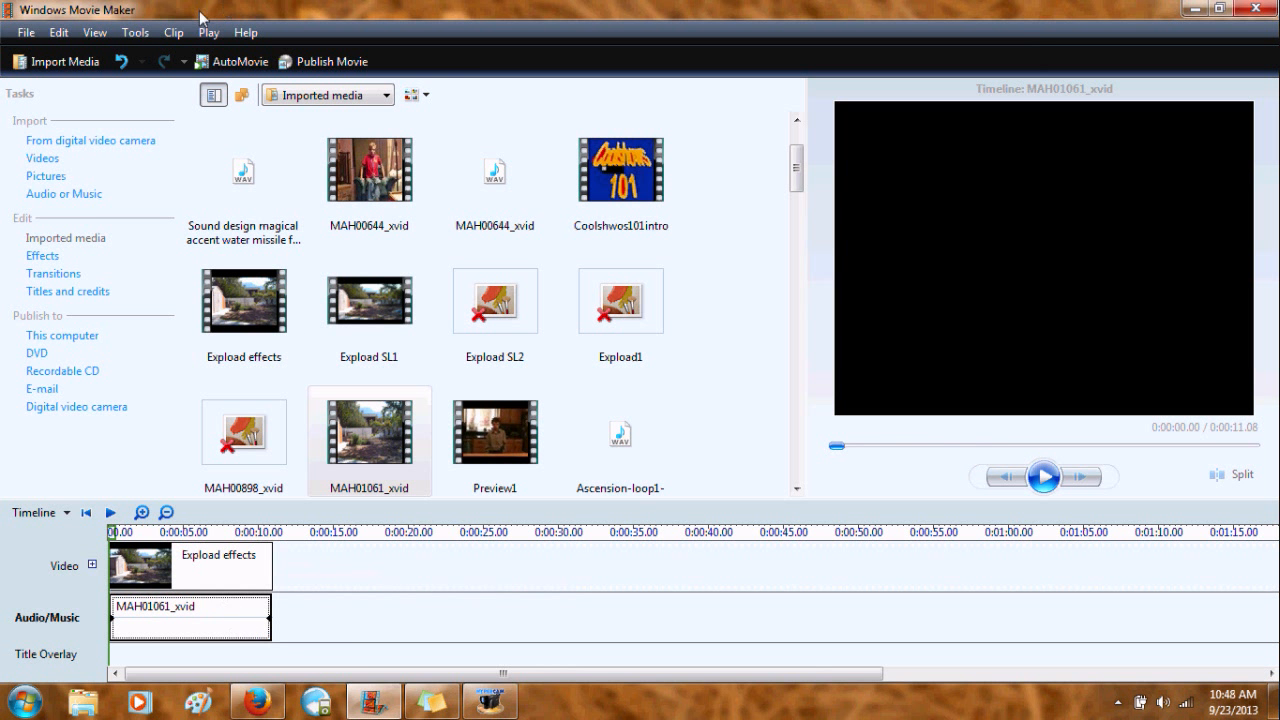
Start a new project without saving the changes to the untitled one.
click(27, 33)
click(40, 75)
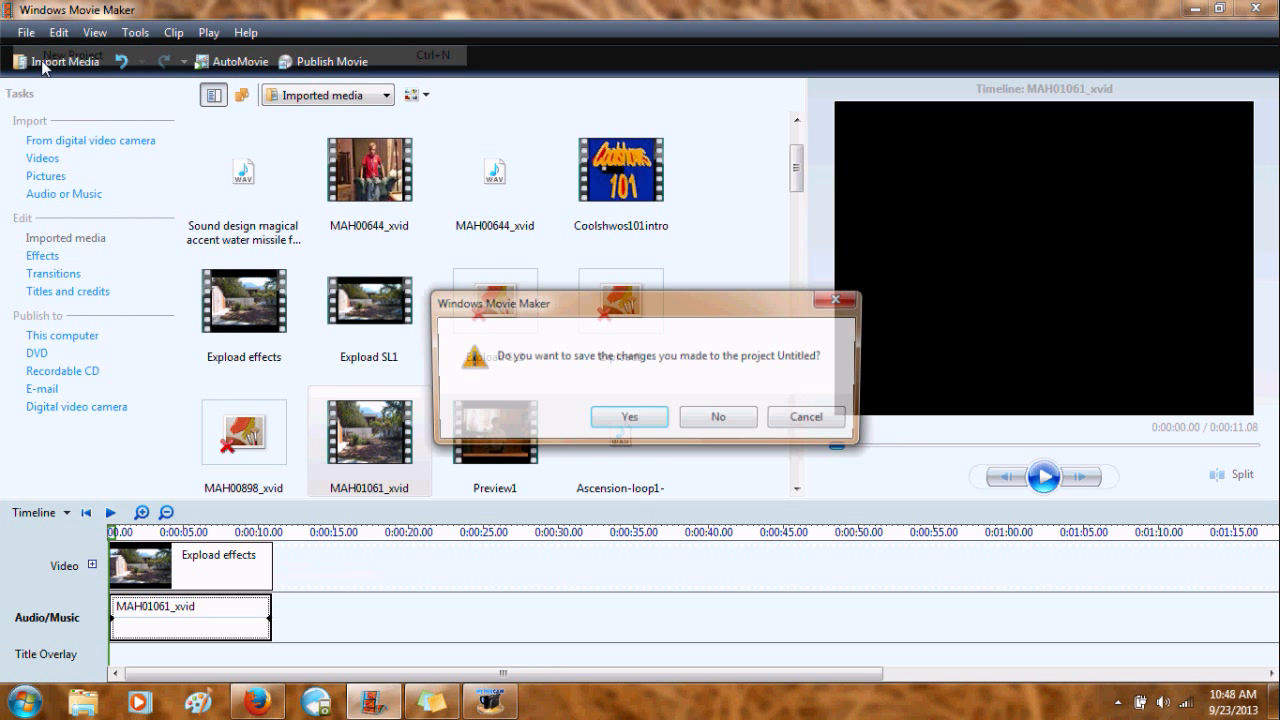
click(651, 427)
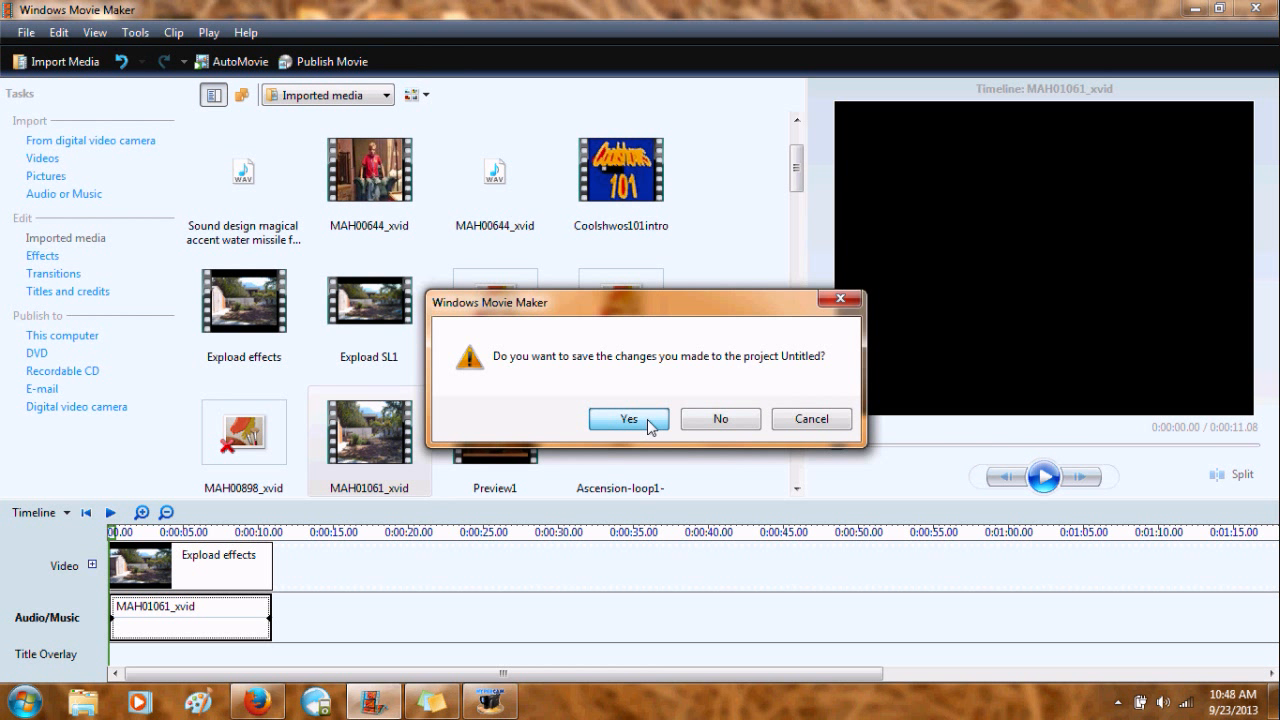
click(726, 420)
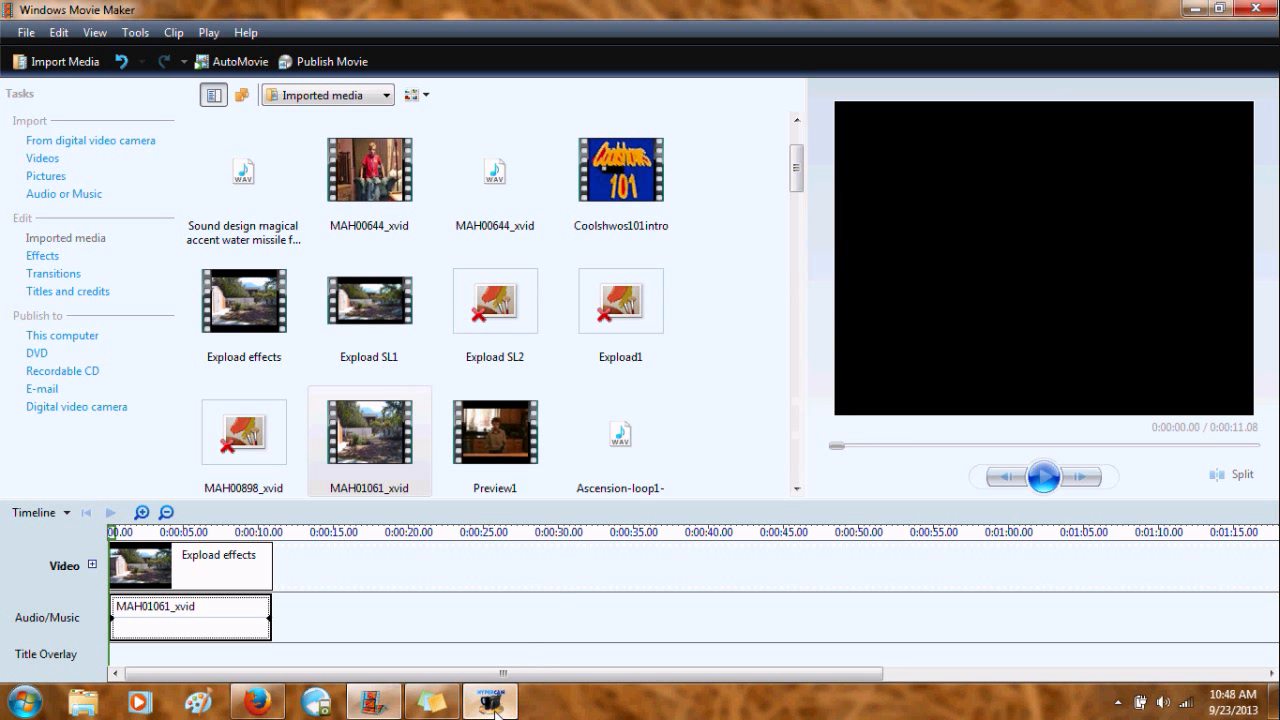
Import the published Expload SL1 video from the Tut folder and place it at the start of the Video track.
click(45, 161)
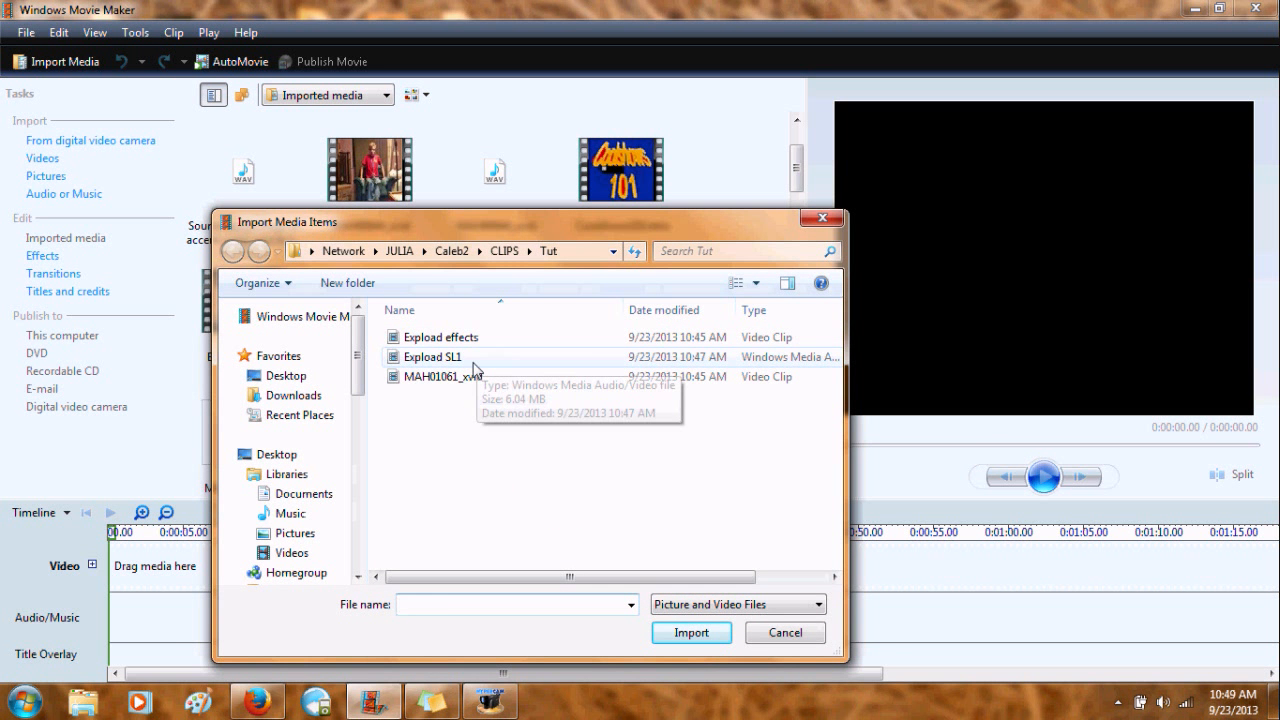
double_click(472, 358)
drag(491, 320, 1030, 522)
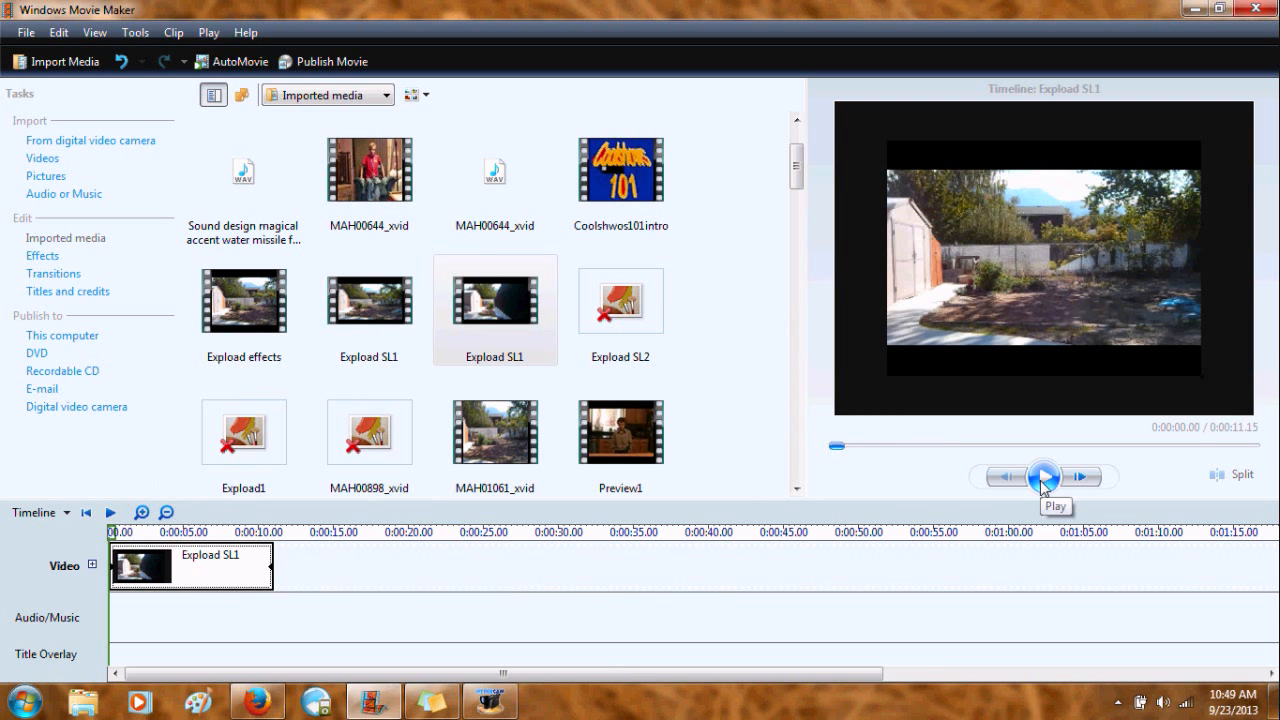
Watch the Expload SL1 clip full screen to its end and return to the editing view.
key(alt+Return)
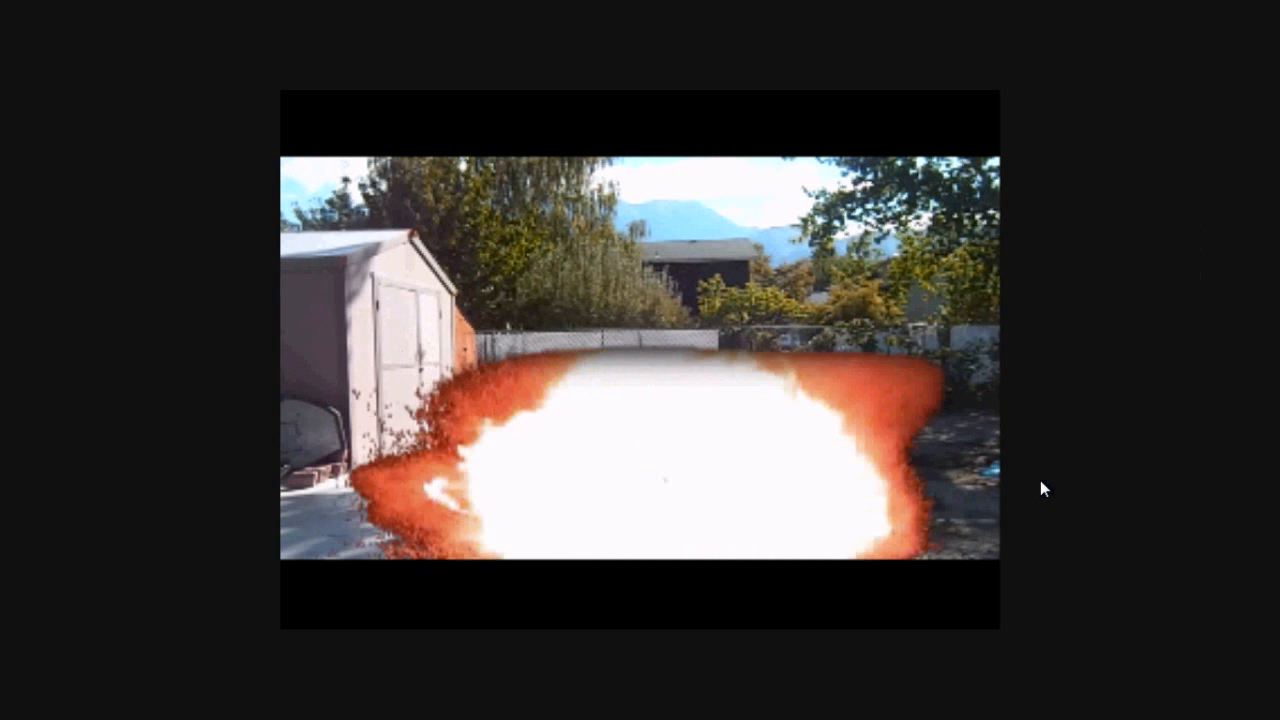
key(Escape)
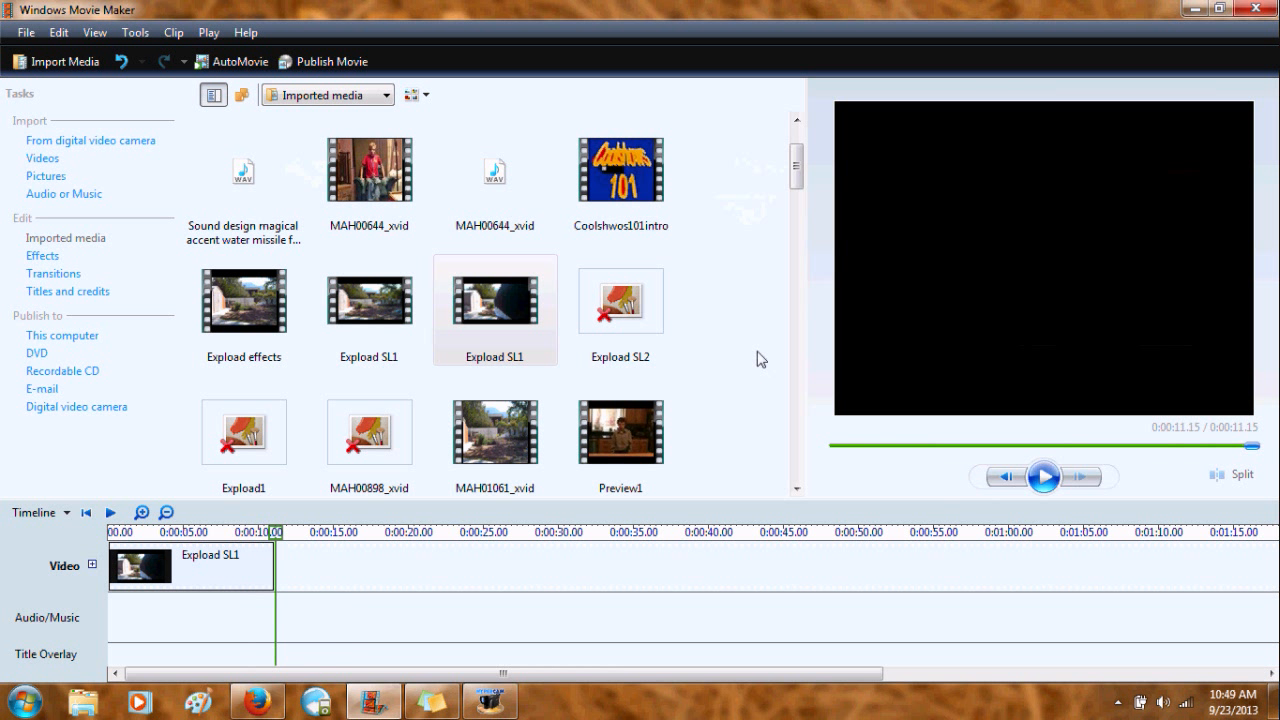
Step frame by frame through Expload SL1 and set the playhead at about 0:00:06, where the missile first appears.
scroll(751, 280, up, 1)
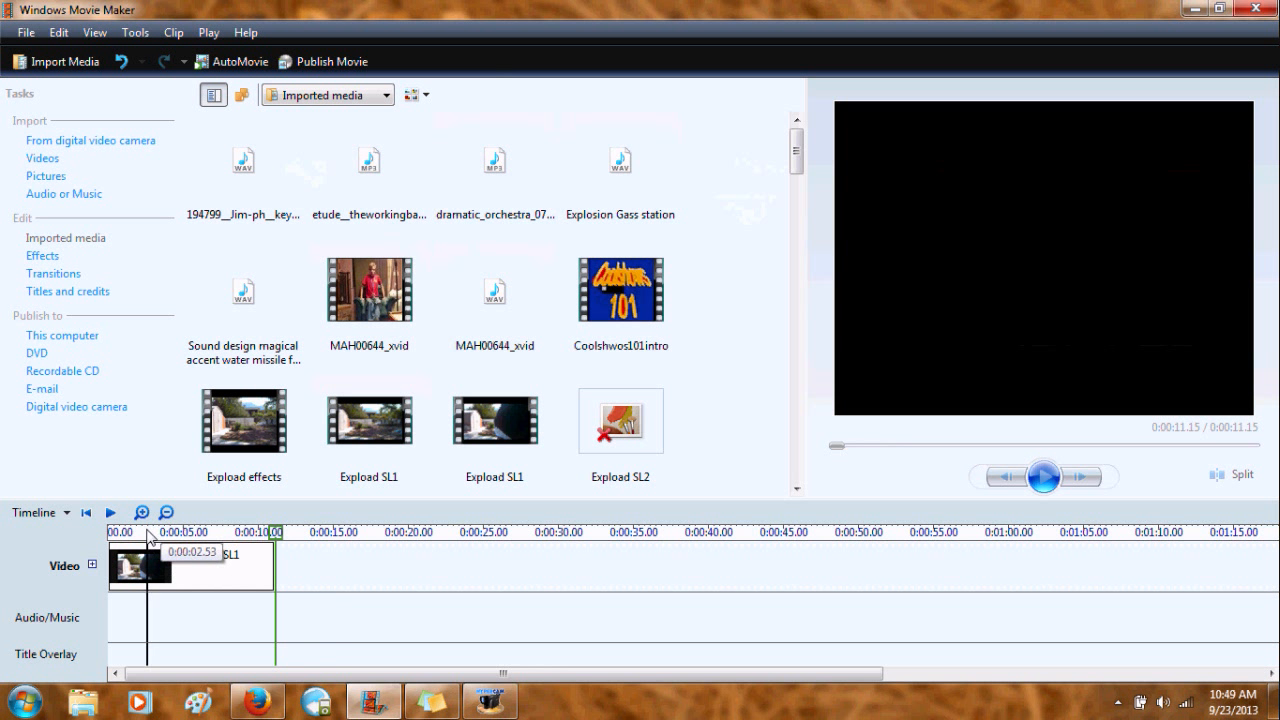
click(146, 565)
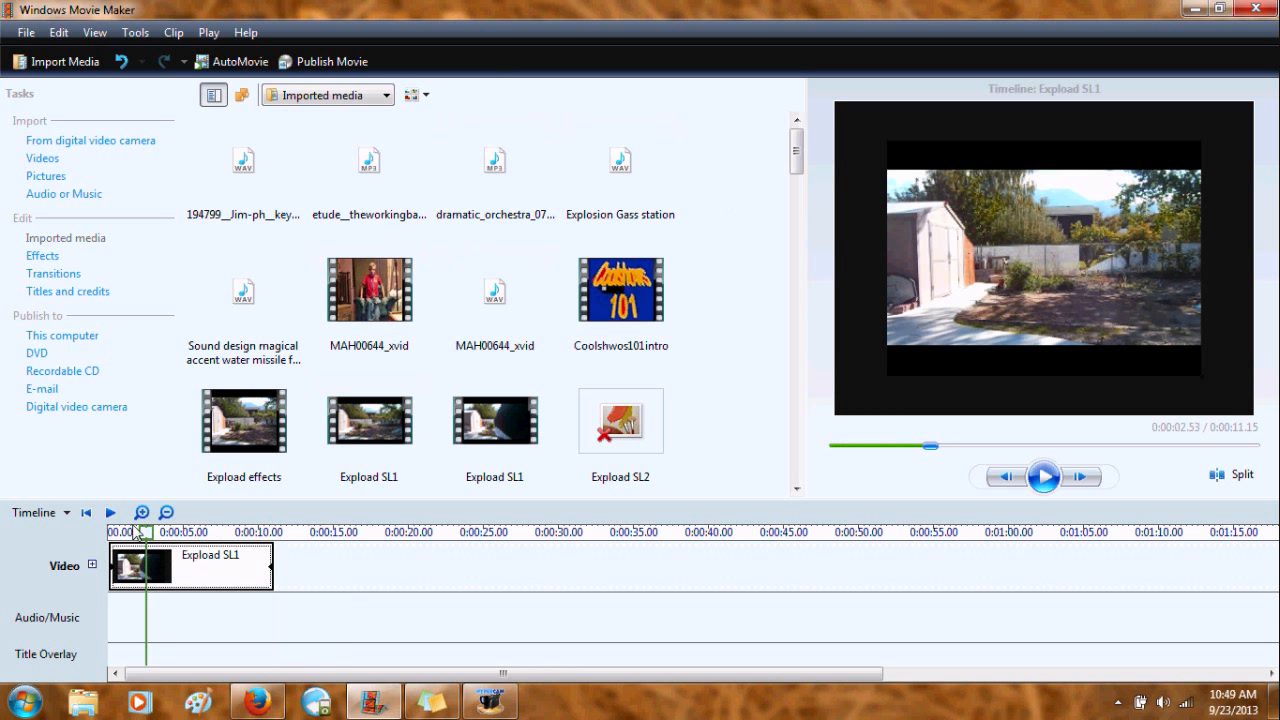
click(1080, 480)
click(1080, 478)
click(1080, 478)
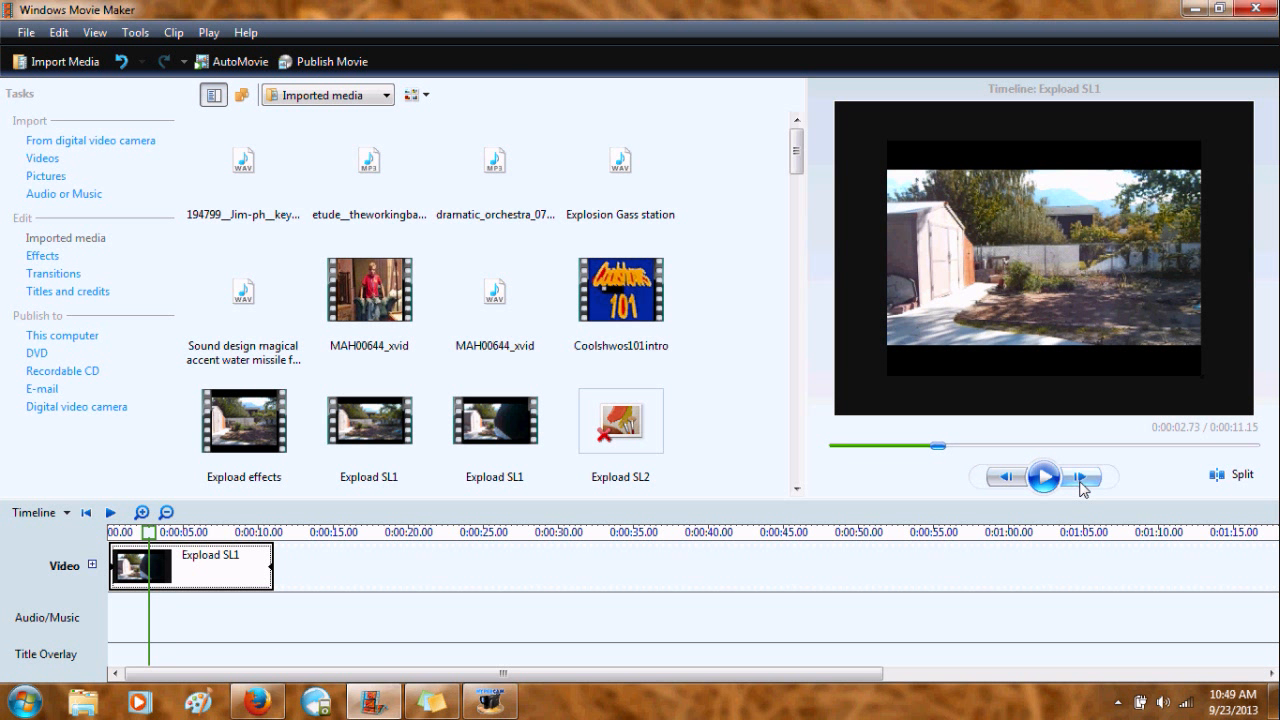
click(1080, 478)
drag(940, 453, 1047, 461)
click(1087, 479)
click(1087, 479)
click(1087, 479)
click(1087, 480)
click(1087, 480)
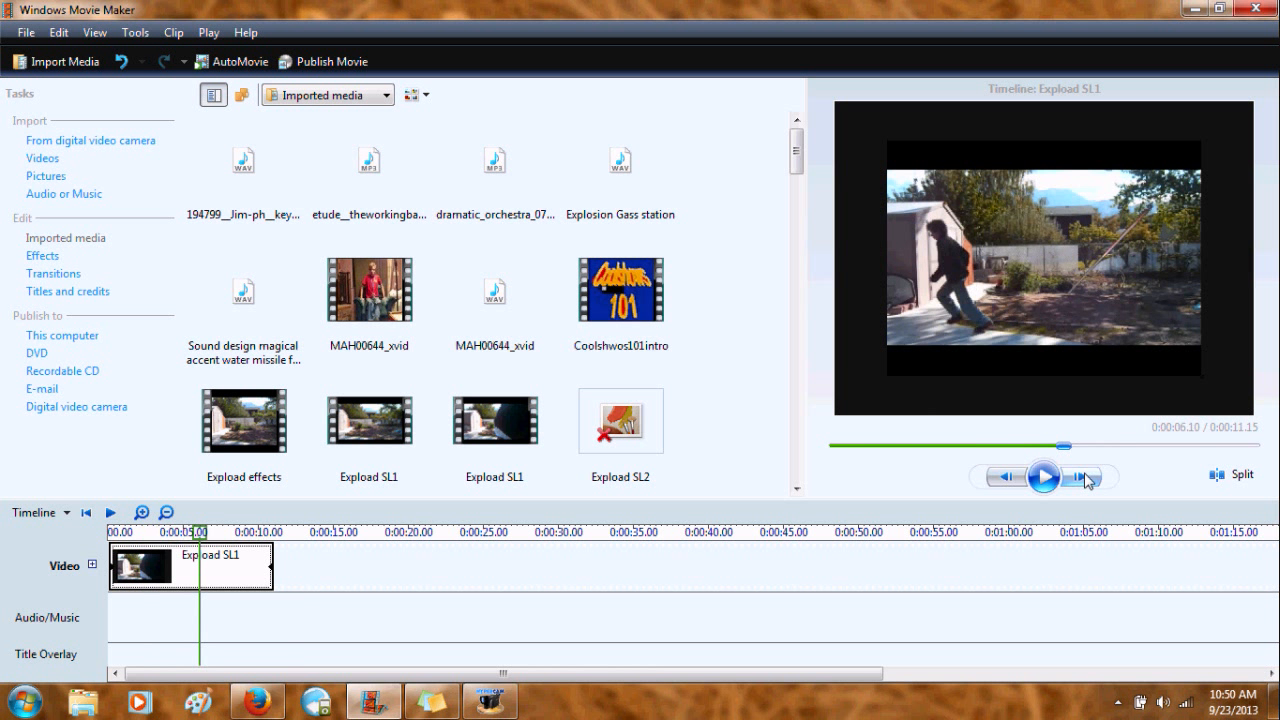
click(1004, 483)
click(1006, 484)
click(1006, 484)
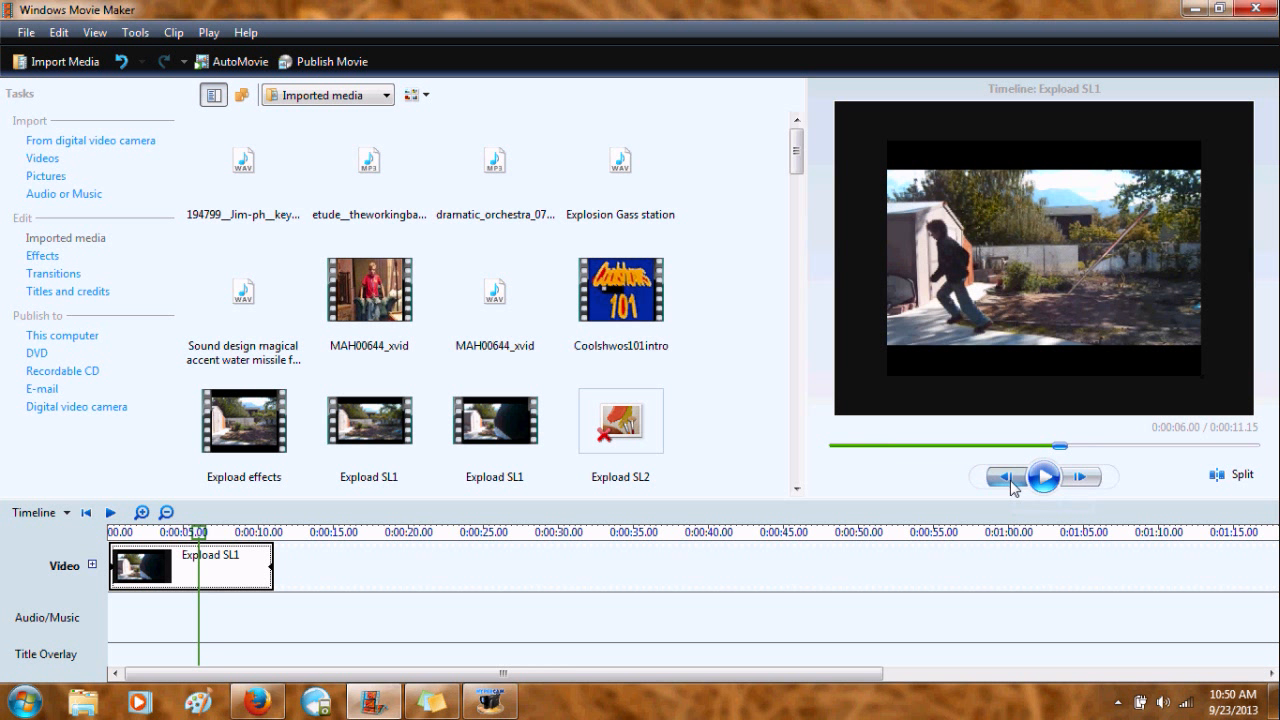
click(1082, 479)
click(1005, 482)
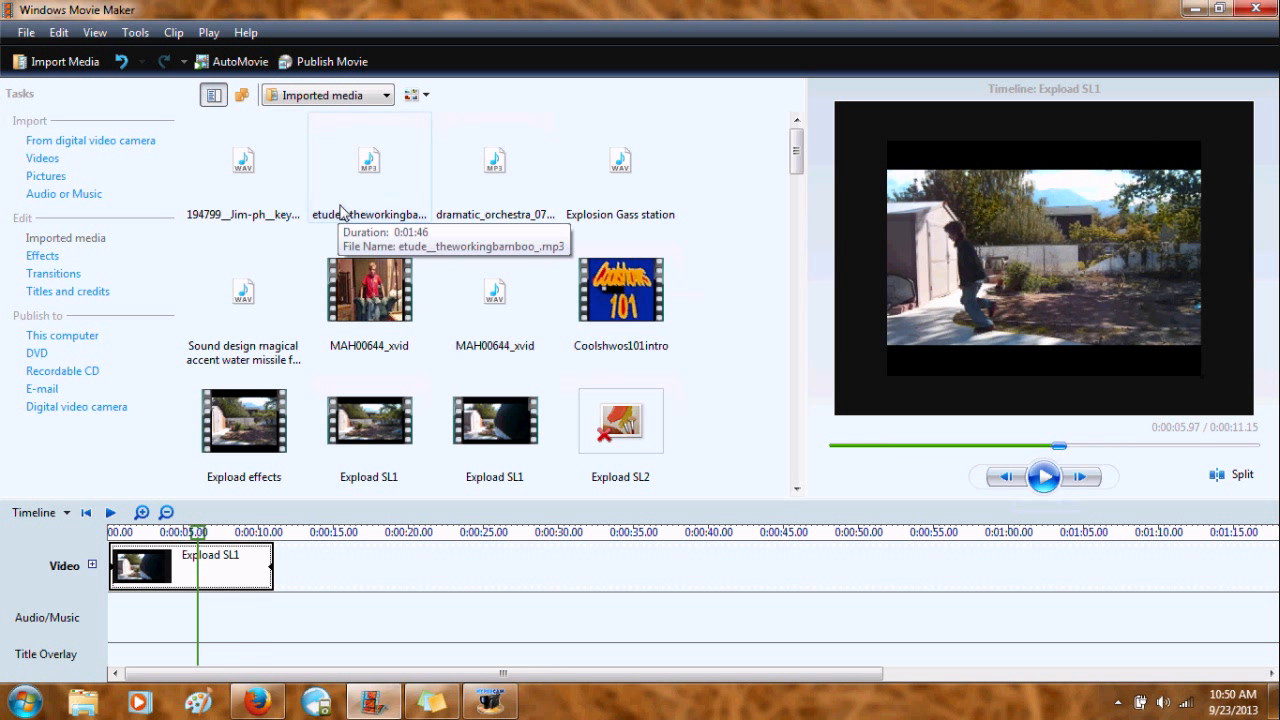
Place the Sound design magical accent water missile fly by sound on the Audio/Music track at about 0:00:06, aligned with the missile's appearance.
drag(243, 293, 204, 612)
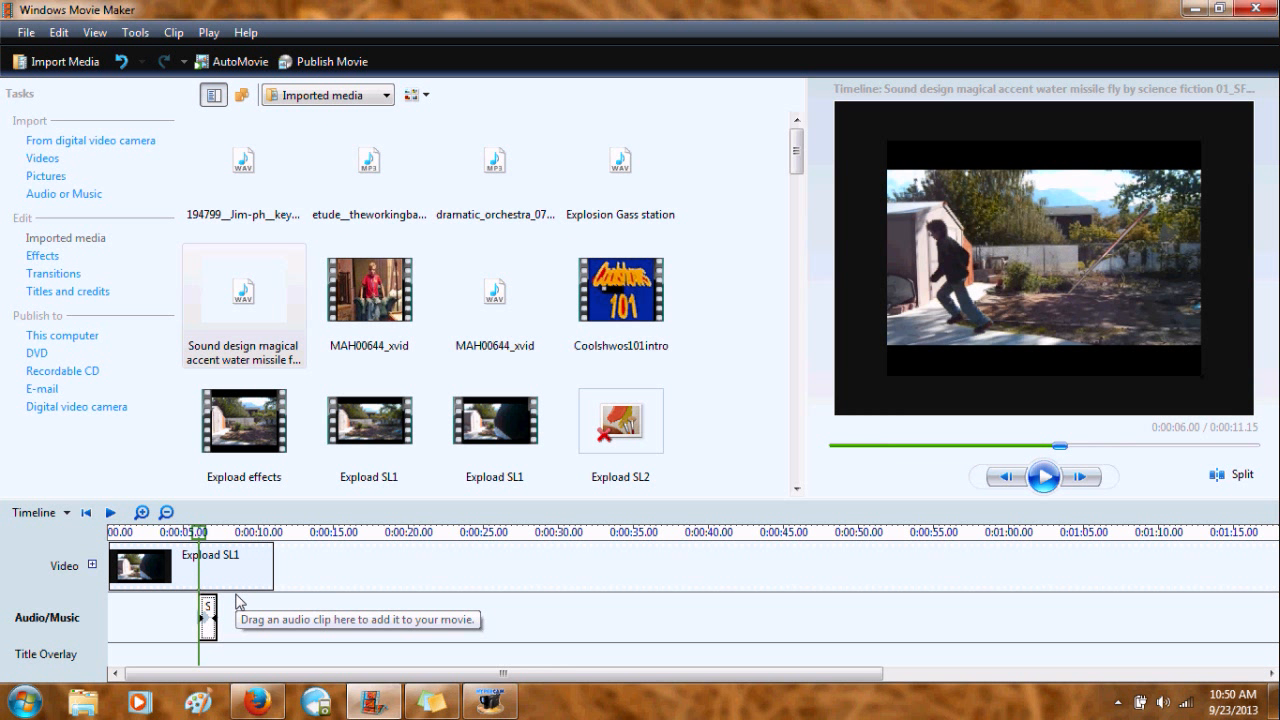
click(143, 513)
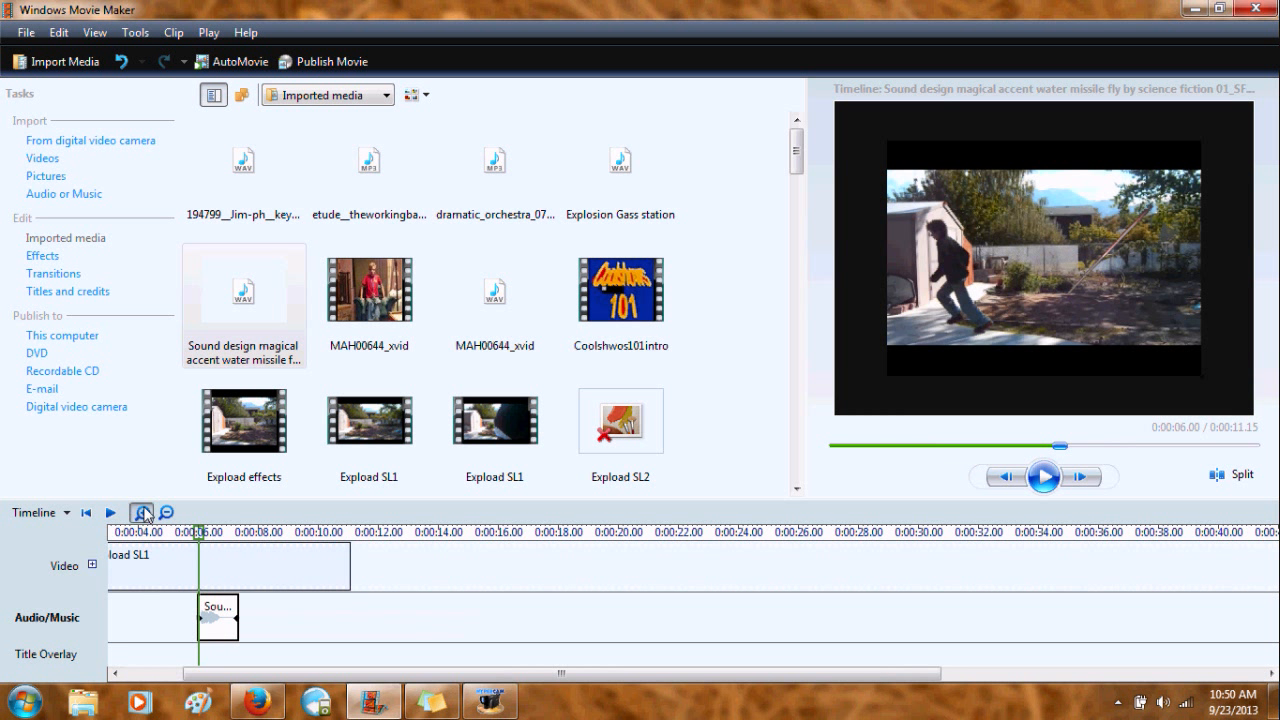
click(143, 513)
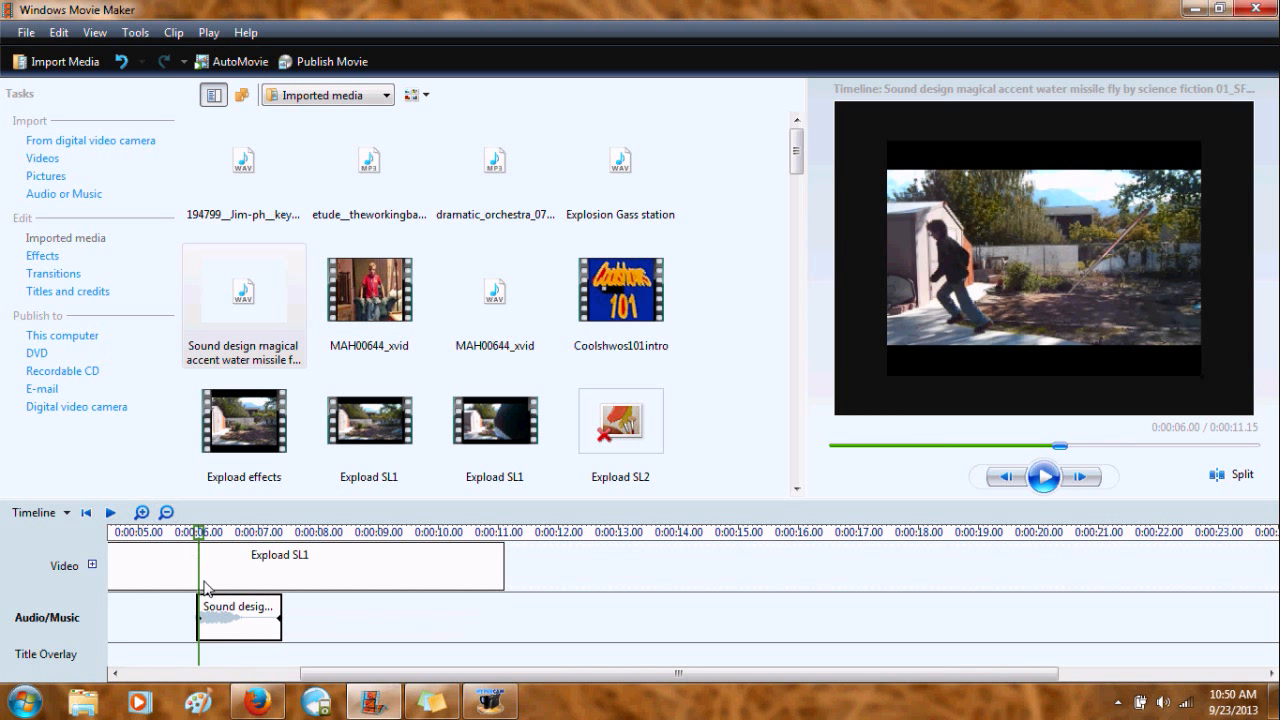
click(1005, 480)
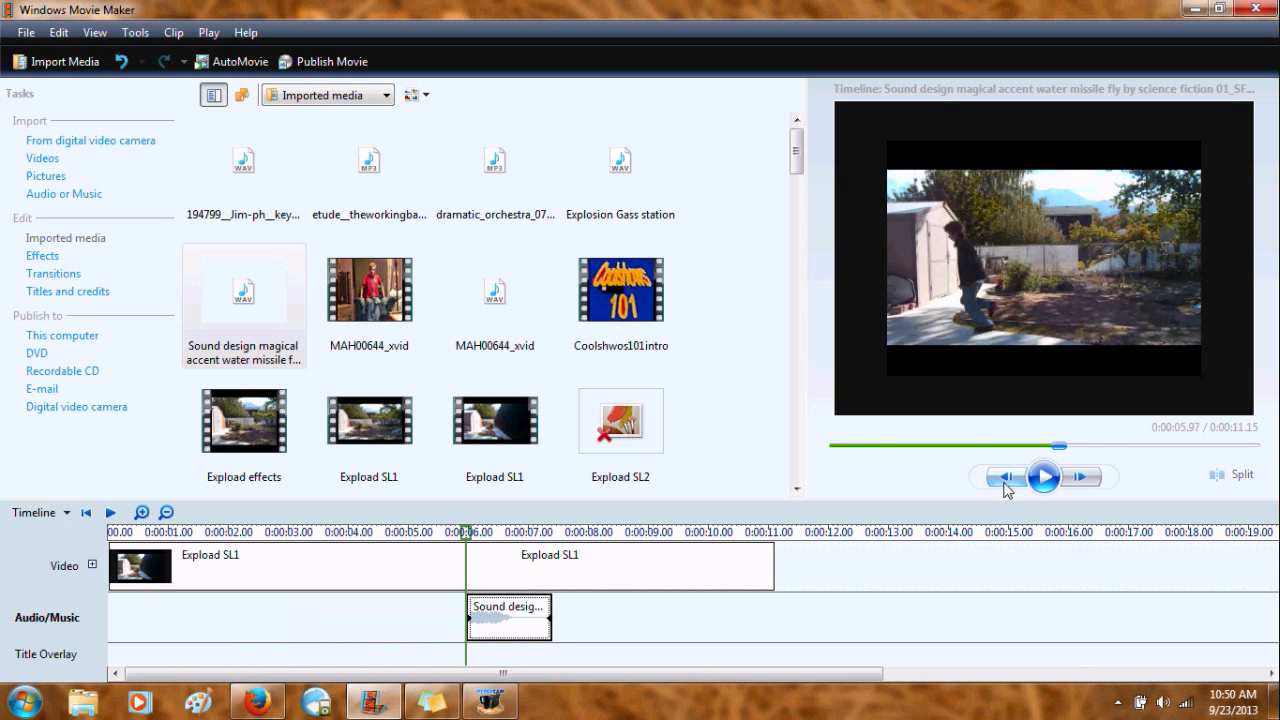
click(509, 614)
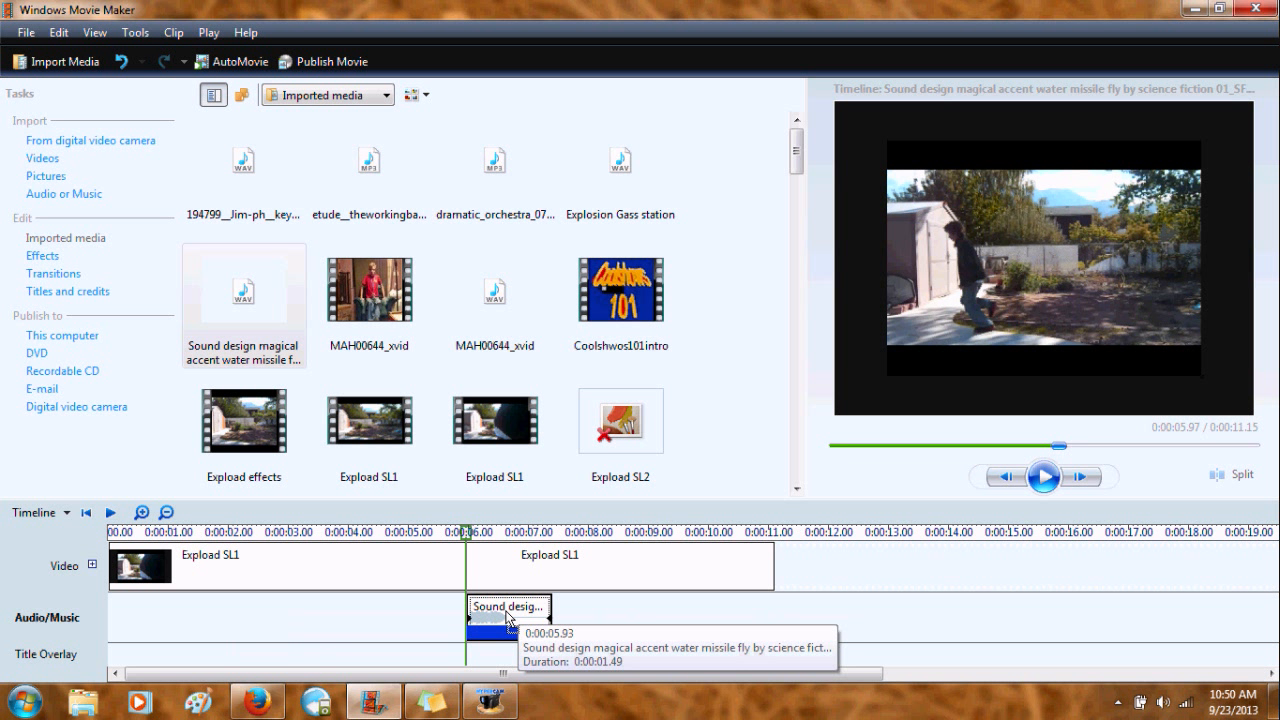
drag(506, 612, 508, 613)
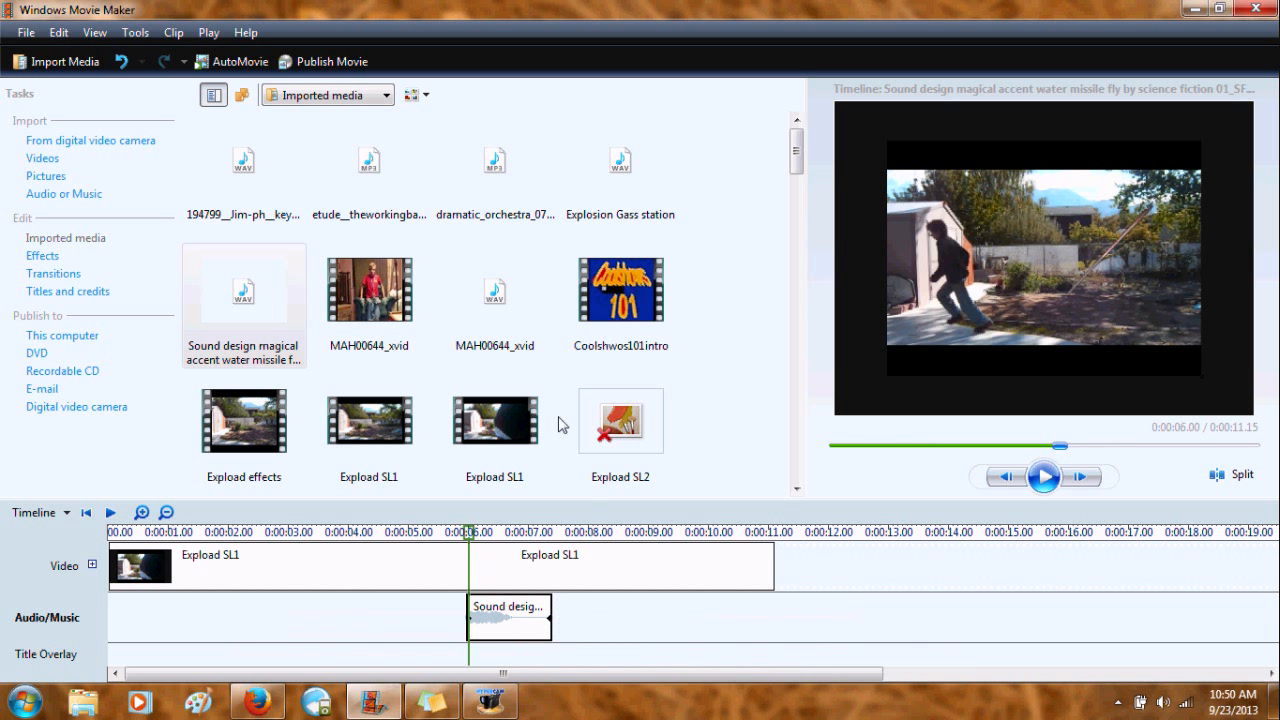
Place the Explosion Gass station sound on the Audio/Music track directly after the missile sound, at 0:00:07.40.
drag(657, 209, 511, 622)
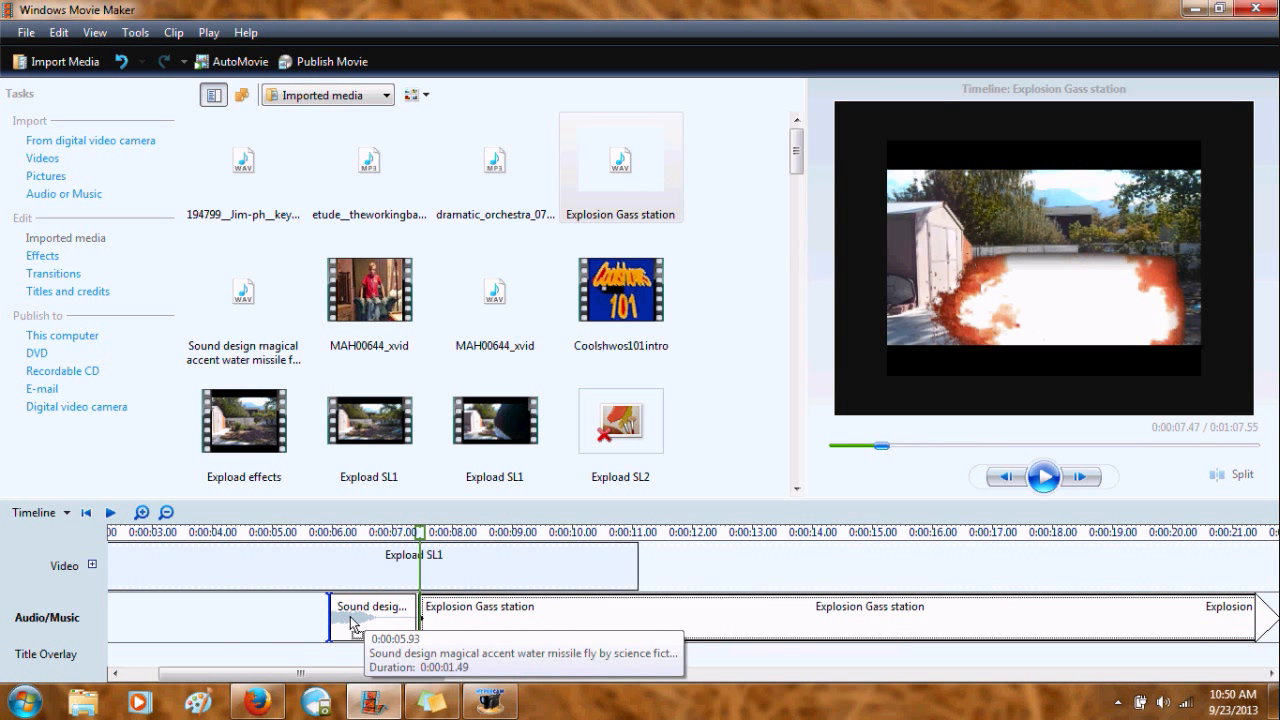
drag(394, 617, 346, 624)
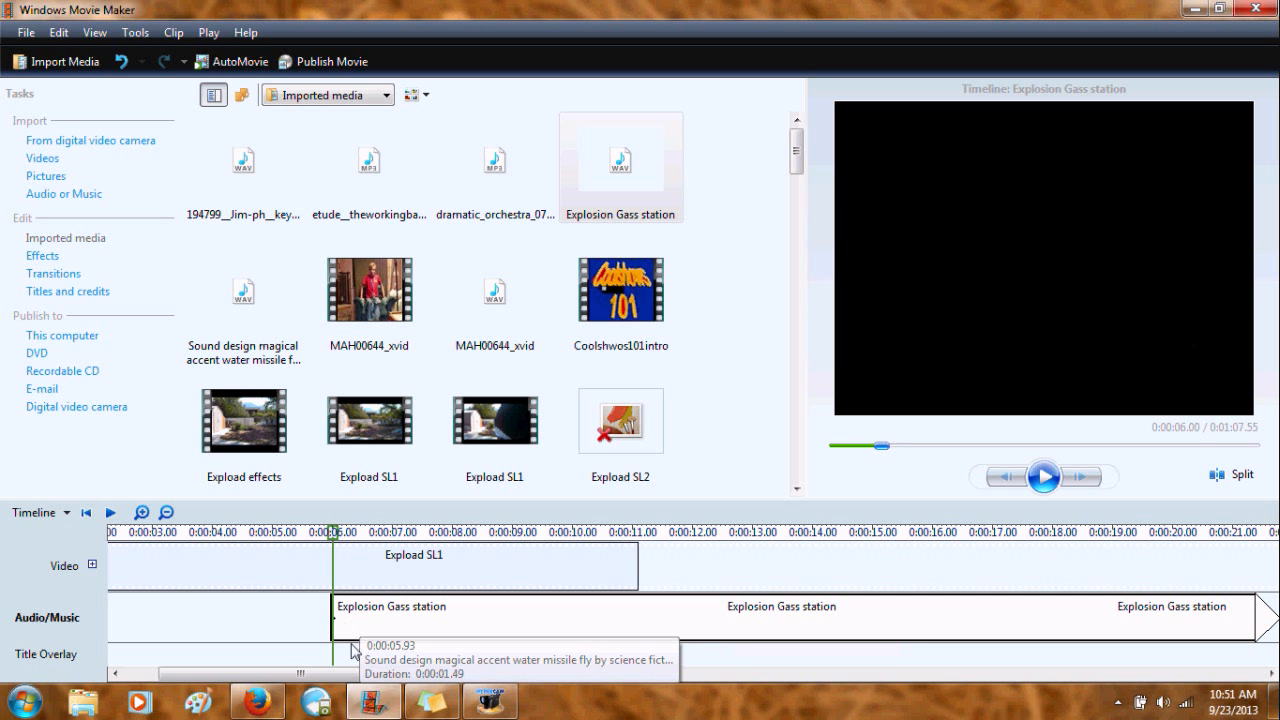
key(ctrl+z)
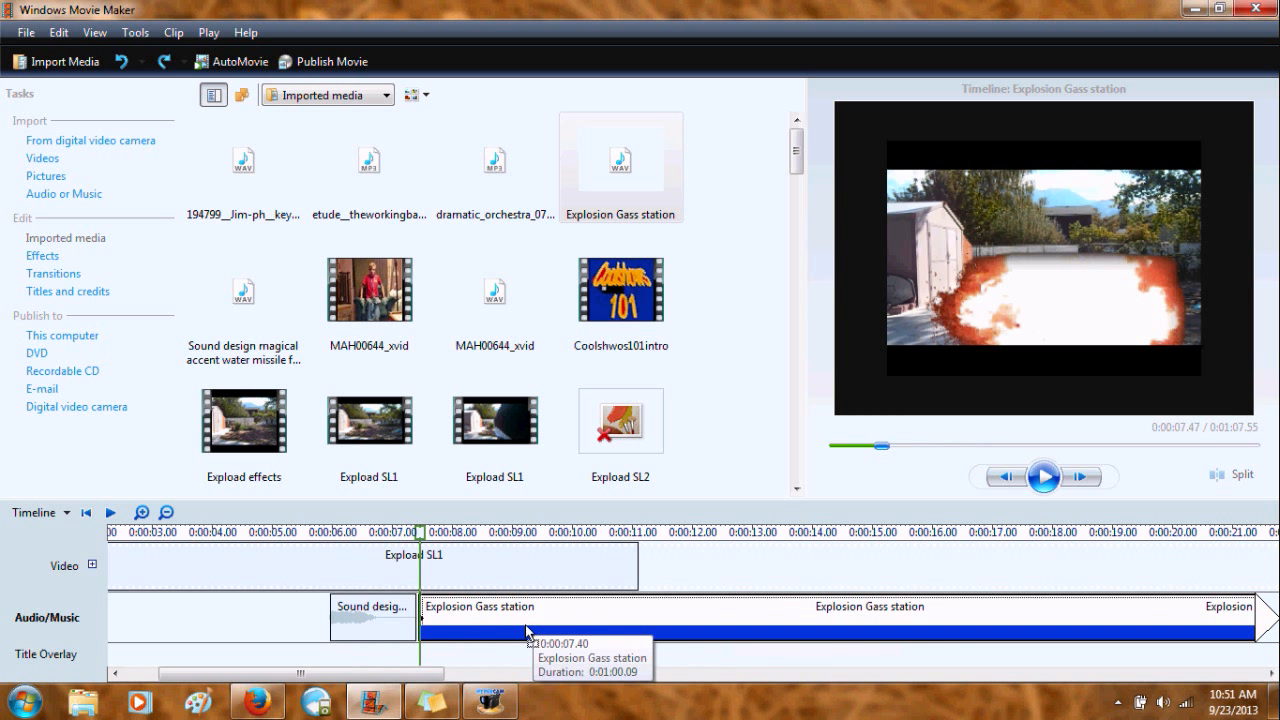
Step back frame by frame to the explosion's early frames at 0:00:06.73 and trim the missile sound's end to a duration of 0:00:00.90.
drag(527, 632, 524, 631)
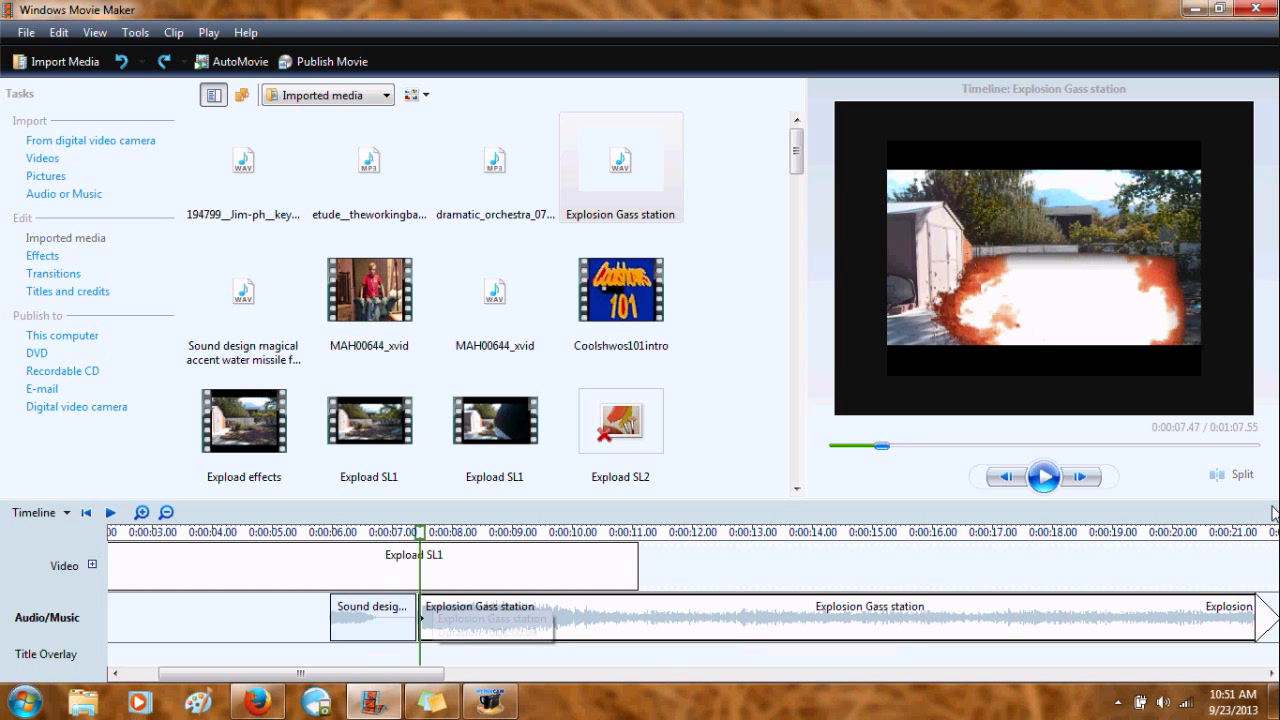
click(999, 473)
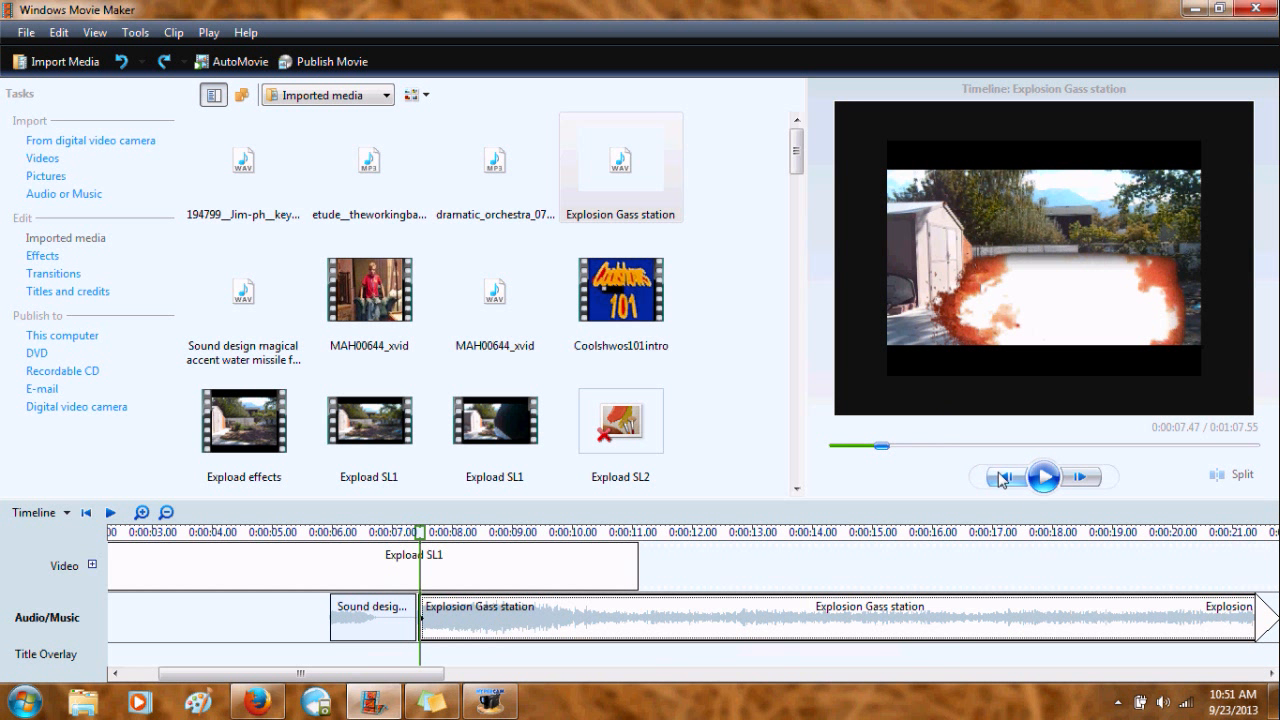
click(999, 473)
click(1001, 476)
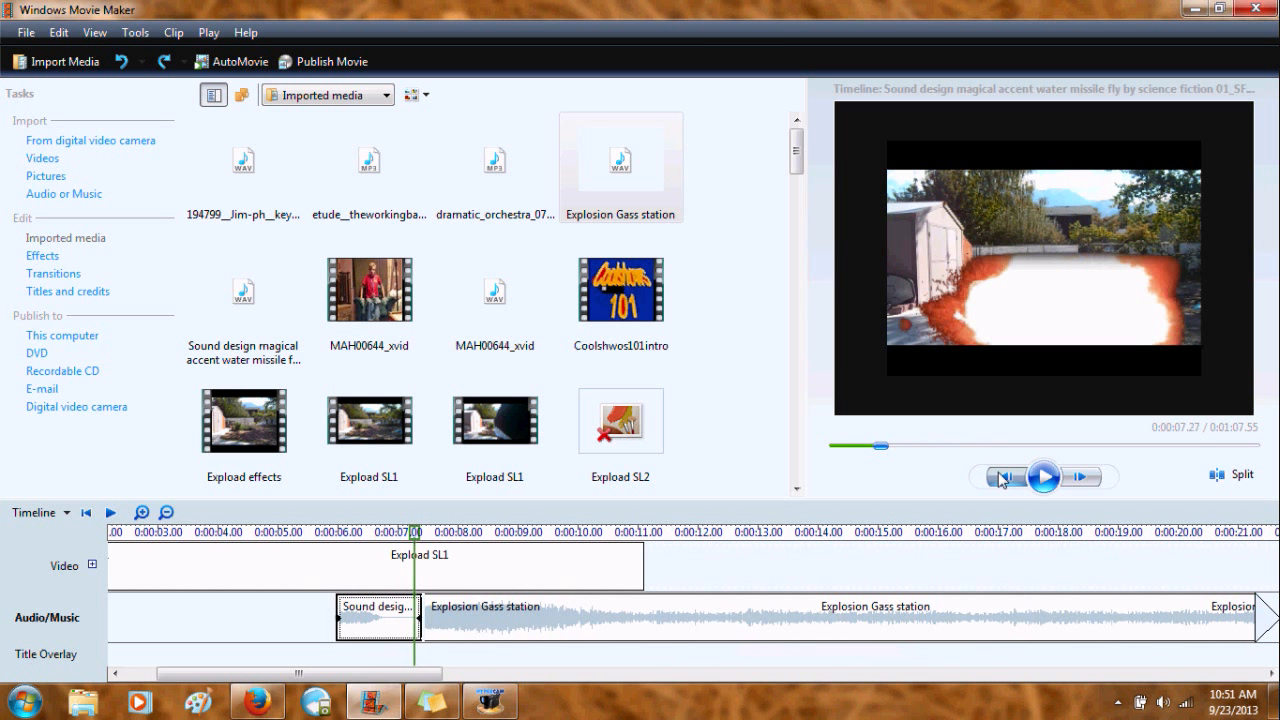
click(1001, 476)
click(1001, 476)
click(1001, 476)
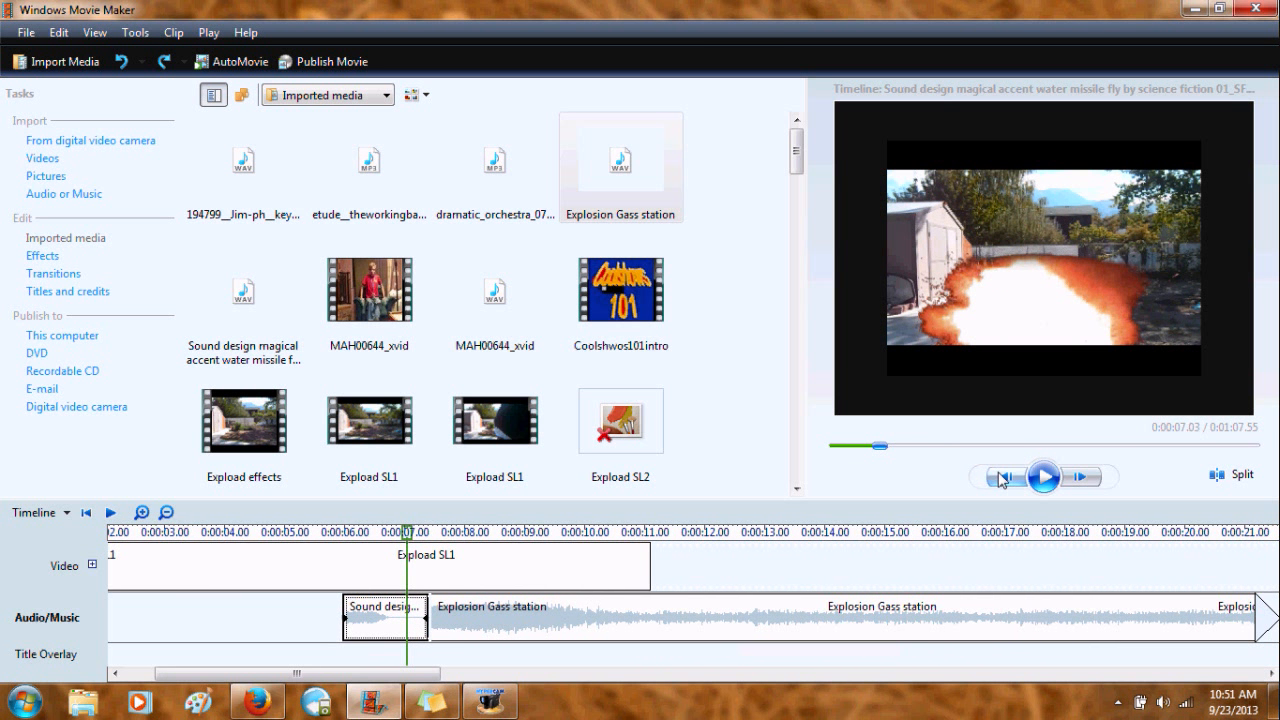
click(1001, 476)
click(1001, 476)
click(1001, 477)
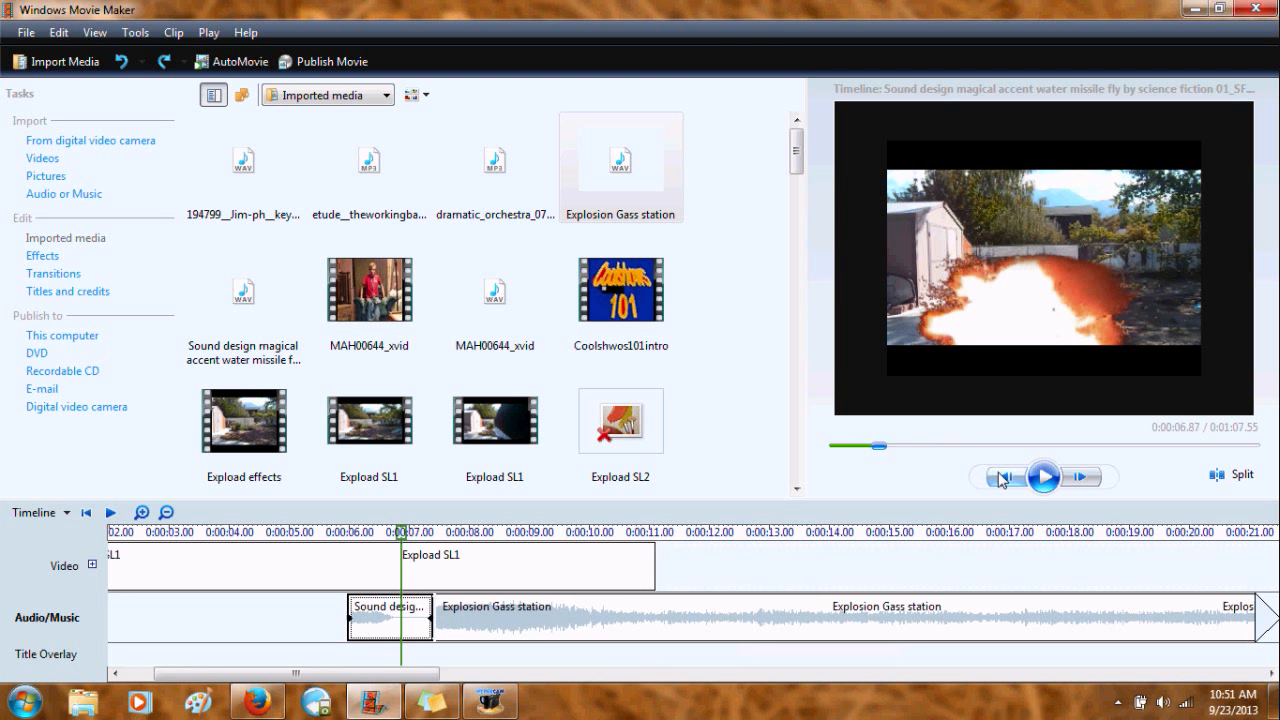
click(1001, 477)
click(1001, 477)
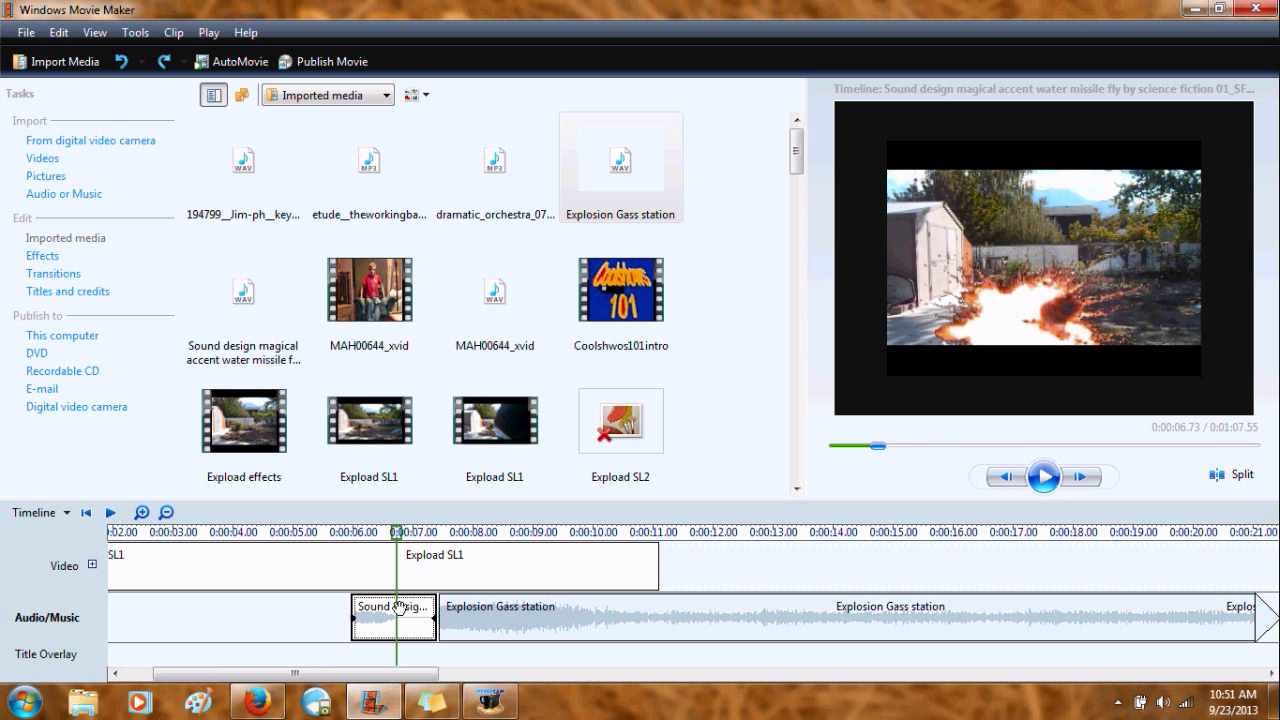
drag(431, 621, 400, 632)
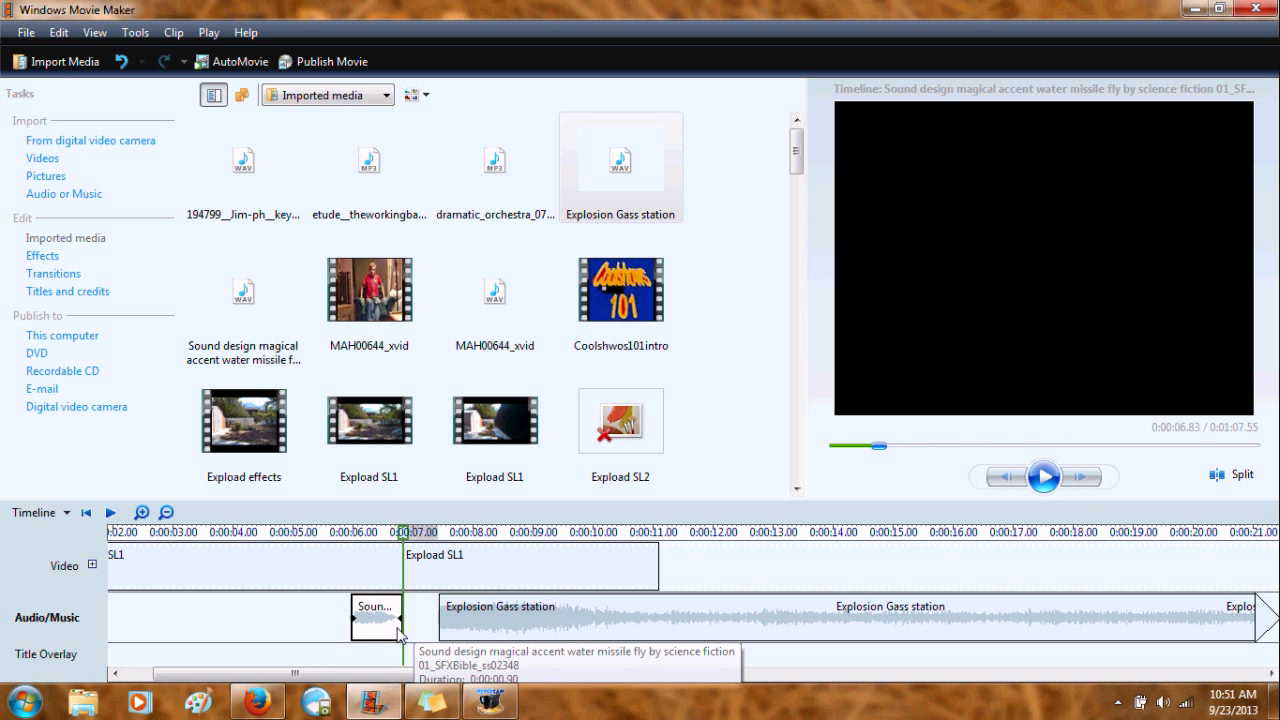
Try moving the Explosion Gass station sound to start at 0:00:06.73, overlapping the end of the missile sound.
click(142, 513)
drag(402, 630, 449, 624)
click(586, 624)
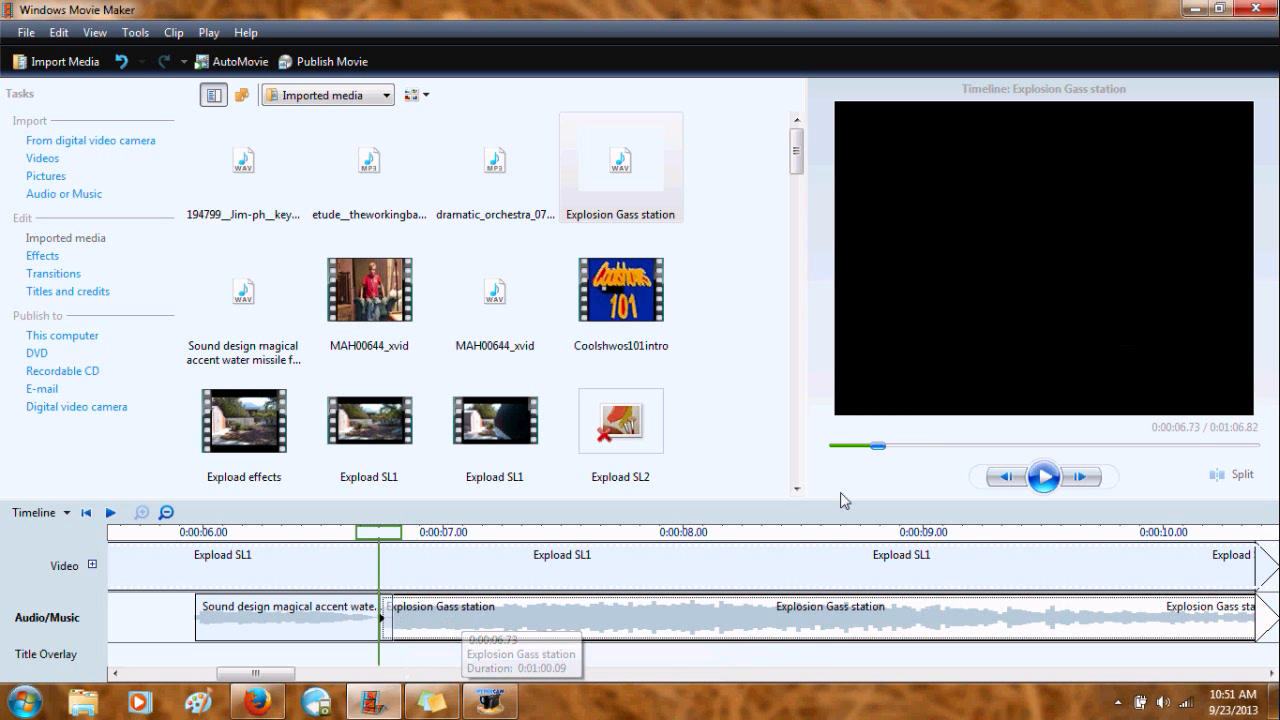
Step back to about 0:00:06.00 and try starting the missile sound at about 0:00:05.90 and the explosion sound at 0:00:06.57.
click(1005, 477)
click(1005, 477)
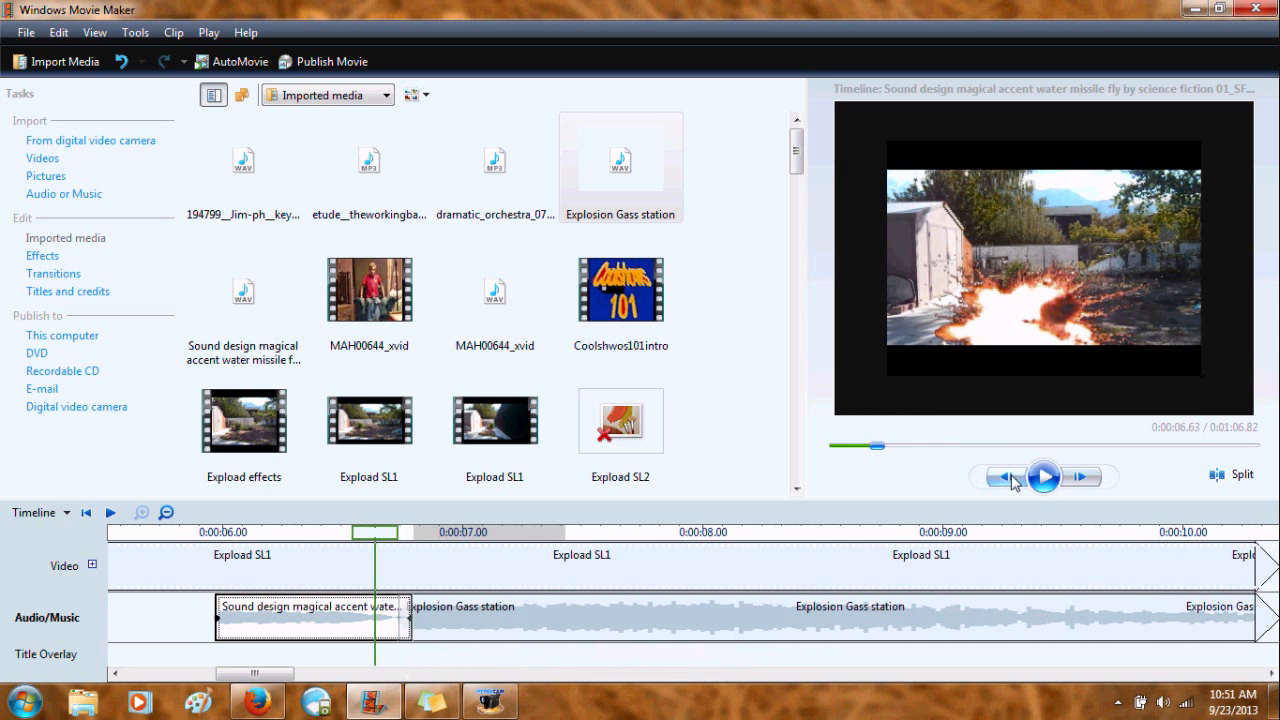
click(1005, 477)
click(1005, 477)
click(1005, 477)
click(1005, 477)
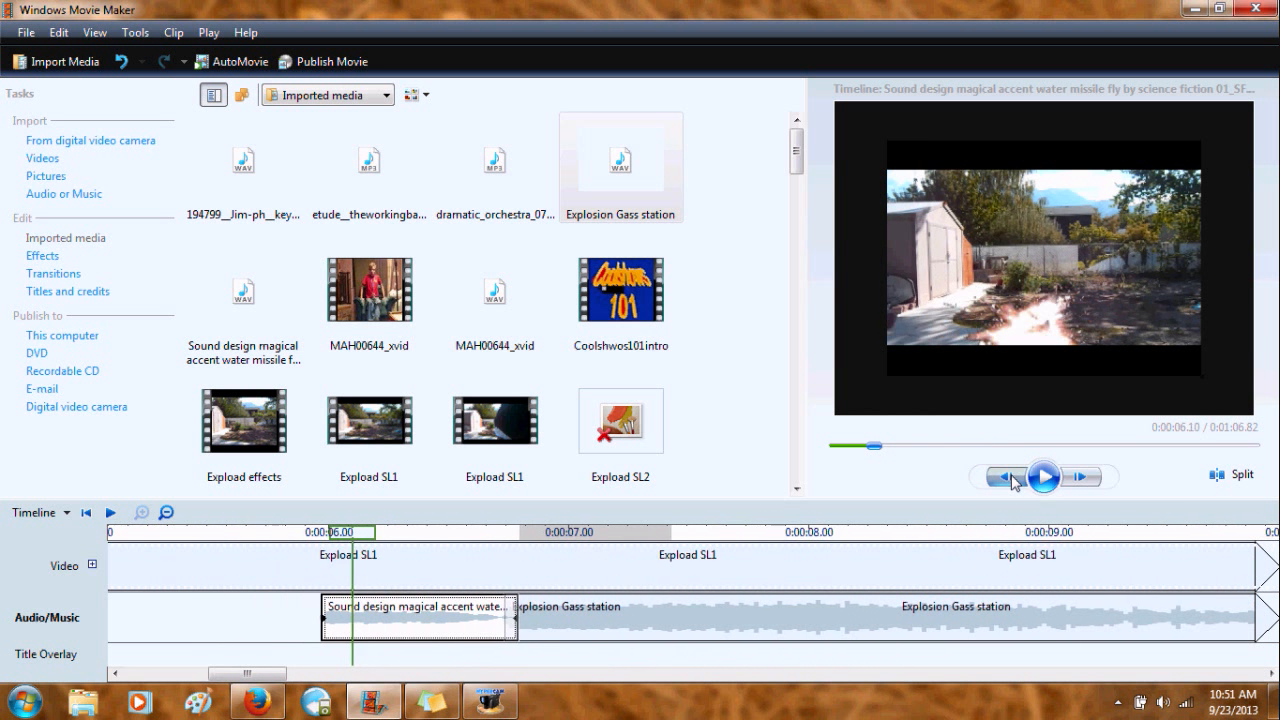
click(1005, 477)
click(1005, 477)
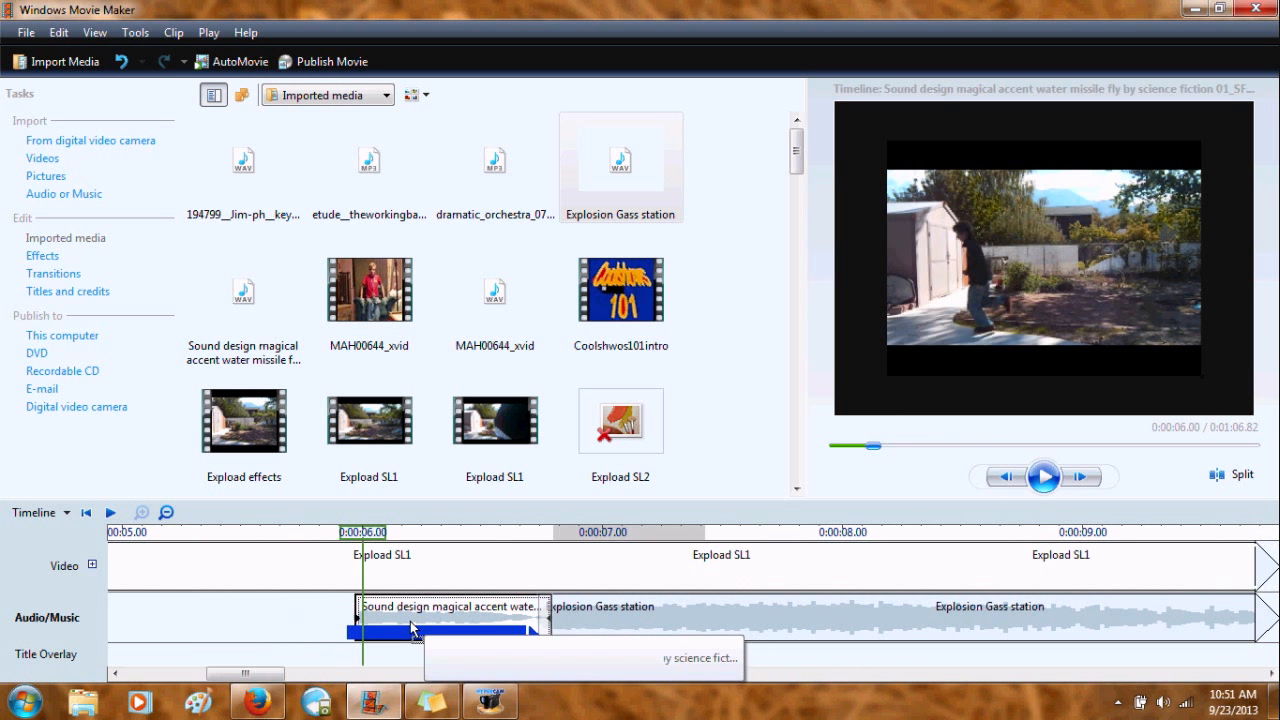
drag(417, 627, 401, 627)
drag(629, 617, 612, 618)
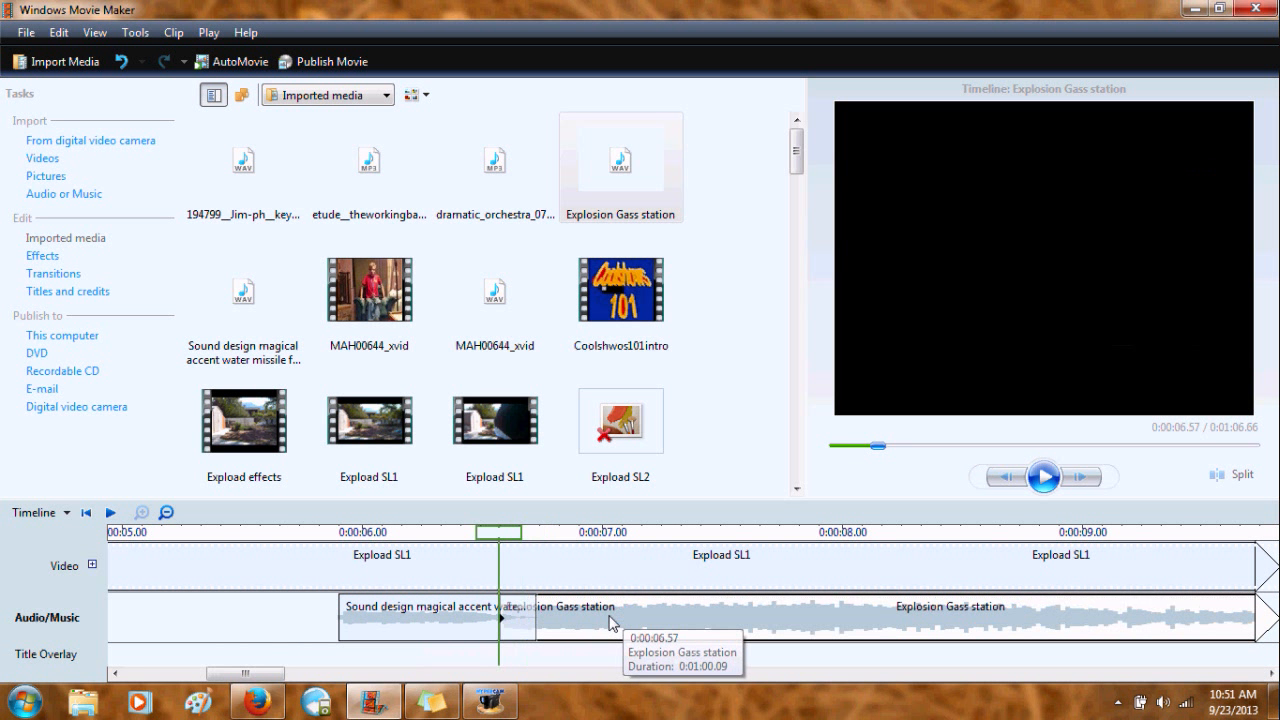
Step back frame by frame from the explosion to about 0:00:06.10 to check how the picture lines up with the two sounds.
click(1002, 486)
click(1002, 486)
click(1002, 486)
click(1002, 486)
click(1002, 486)
click(1002, 486)
click(1002, 486)
click(1002, 486)
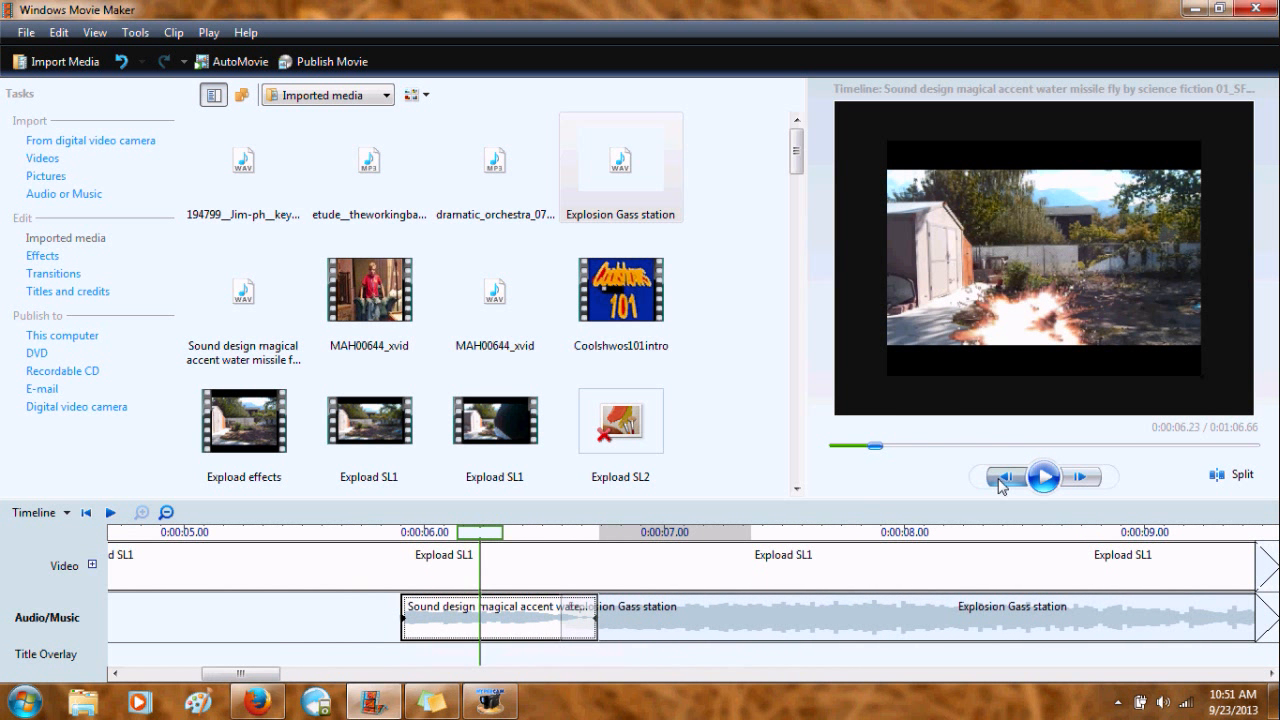
click(1002, 486)
click(1002, 486)
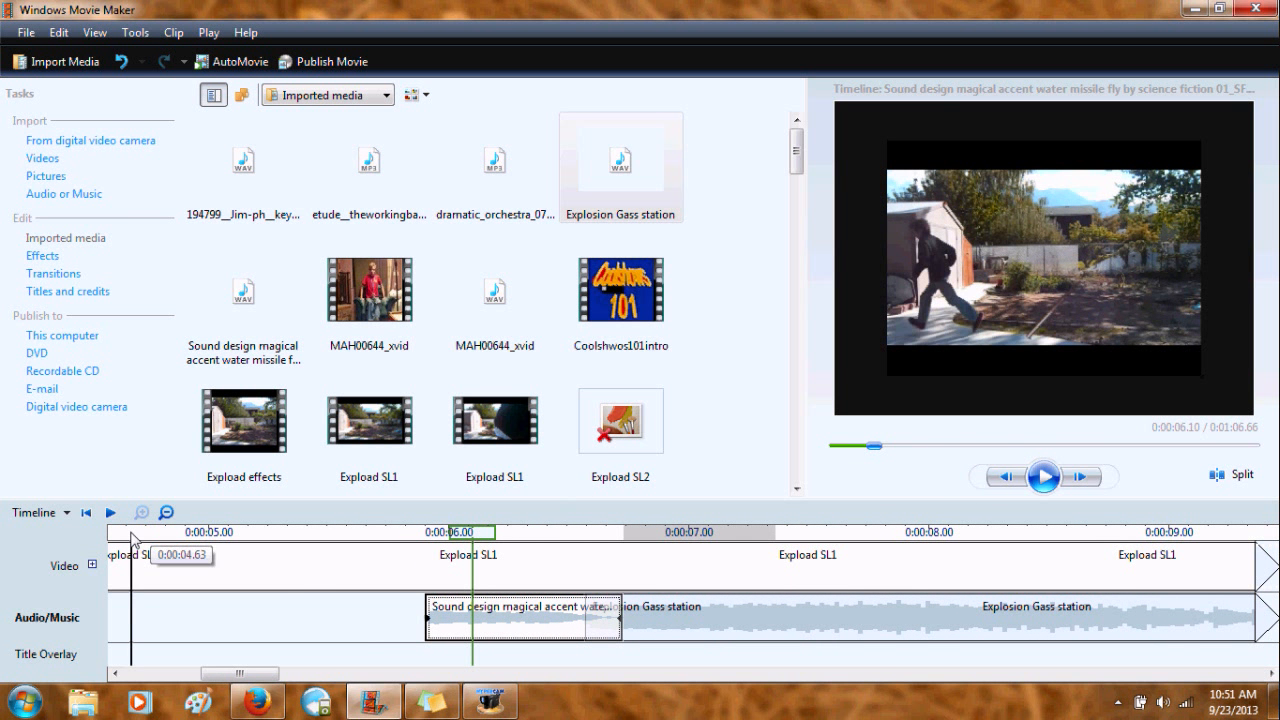
Watch the movie full screen from the beginning through the explosion, return to the editing view and pause playback.
click(86, 513)
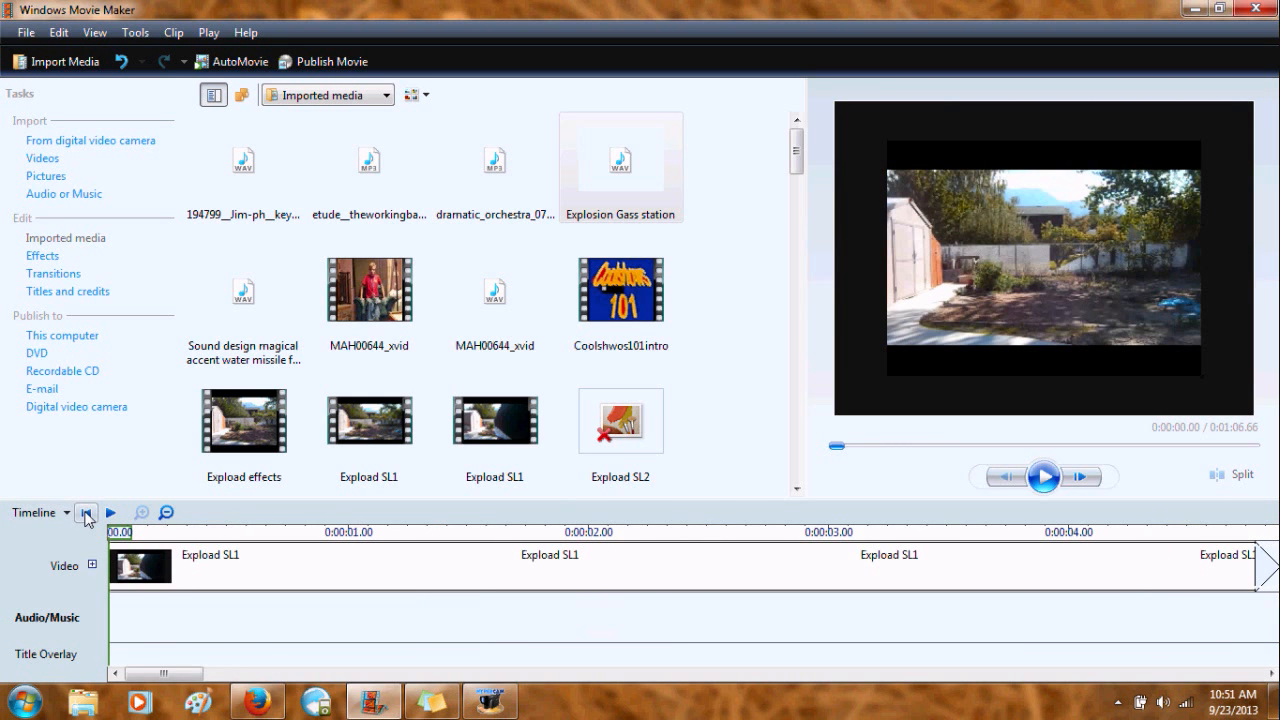
key(alt+Return)
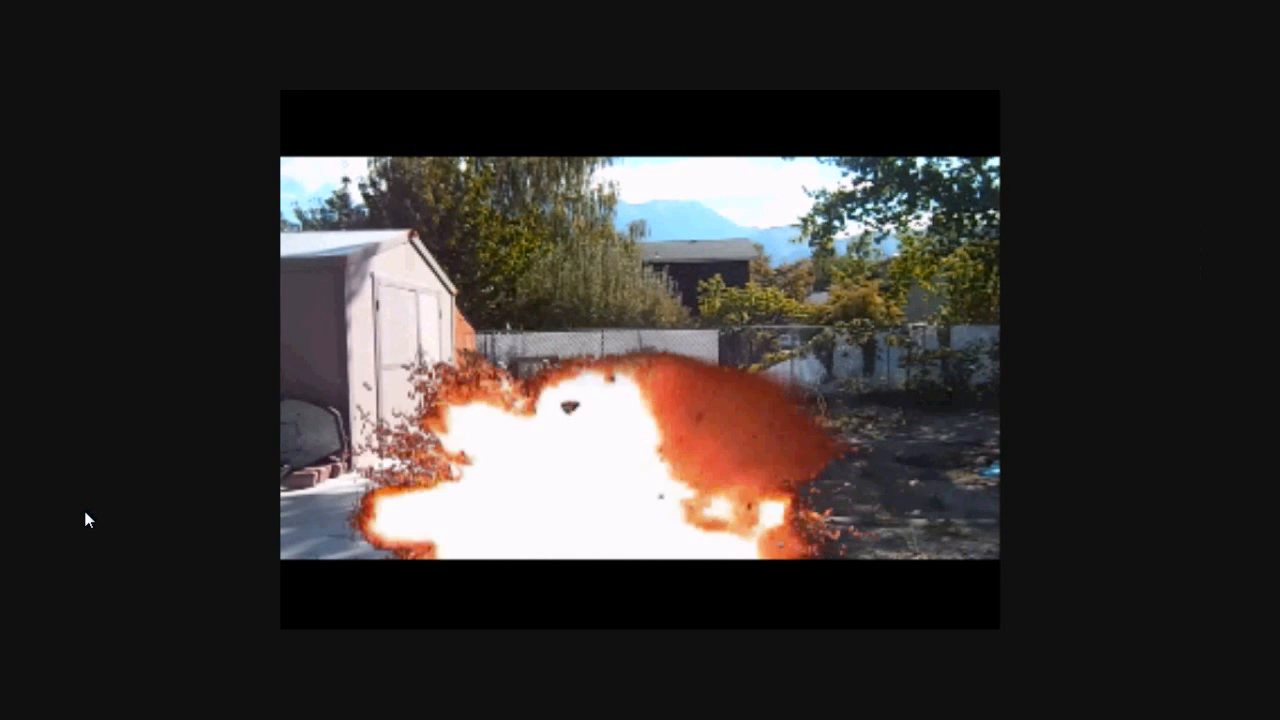
key(Escape)
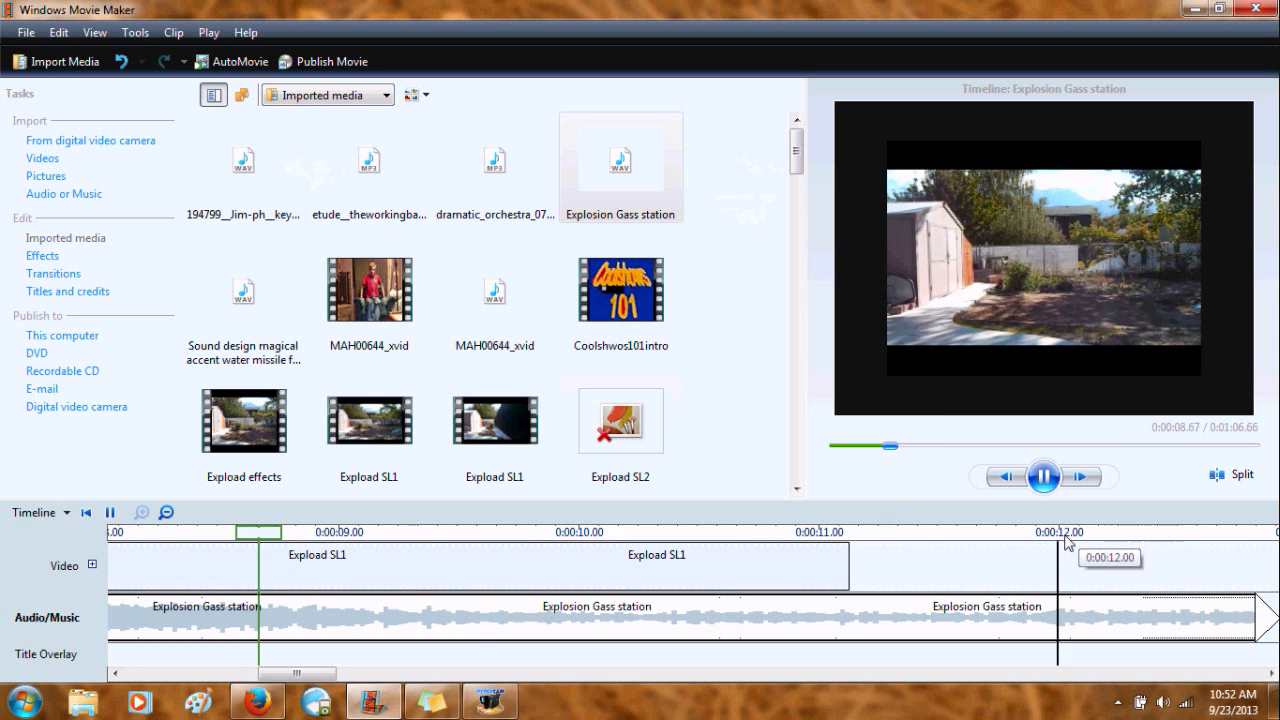
click(1041, 487)
Try shifting the missile sound slightly earlier on the Audio/Music track, to start at about 0:00:05.83.
drag(318, 676, 258, 695)
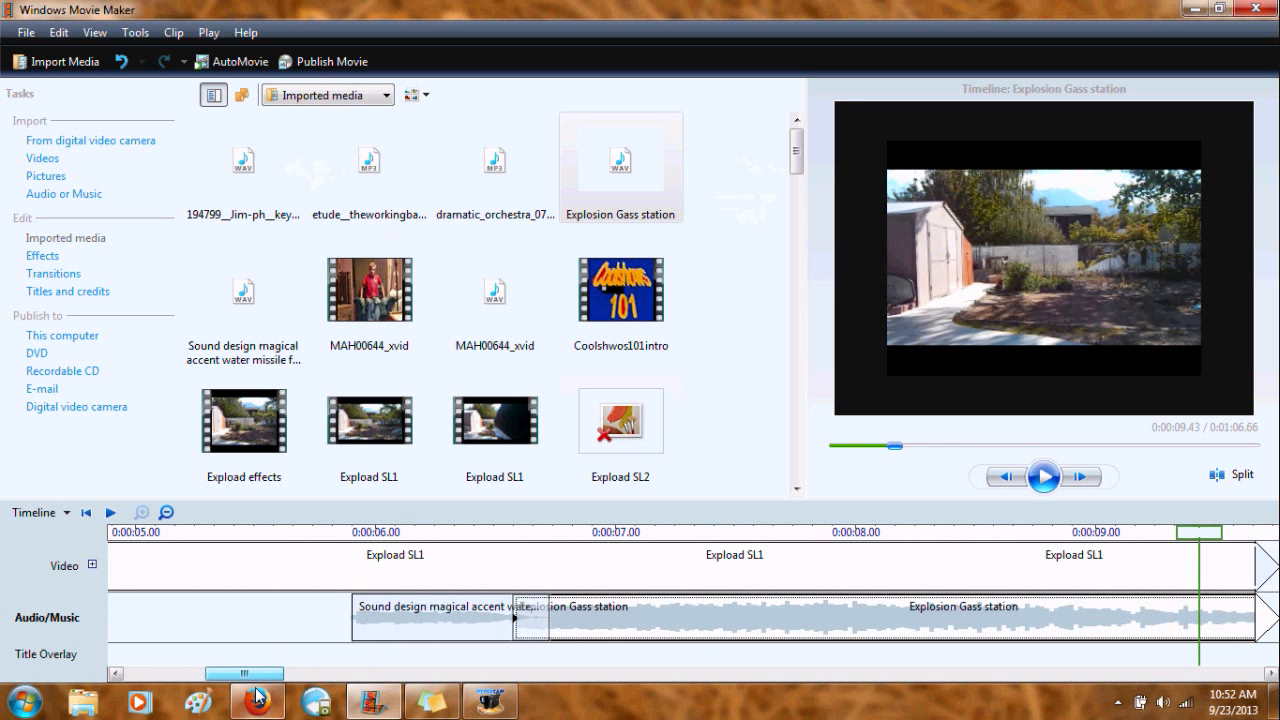
click(386, 617)
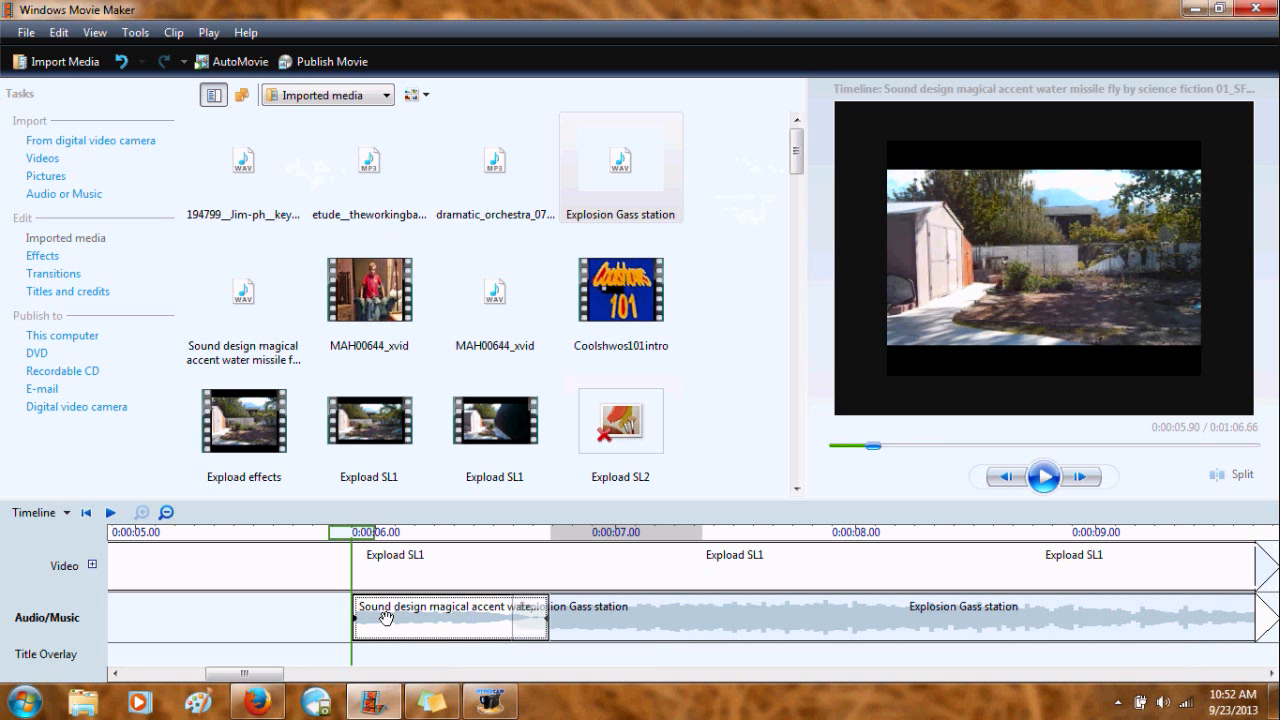
drag(386, 617, 374, 617)
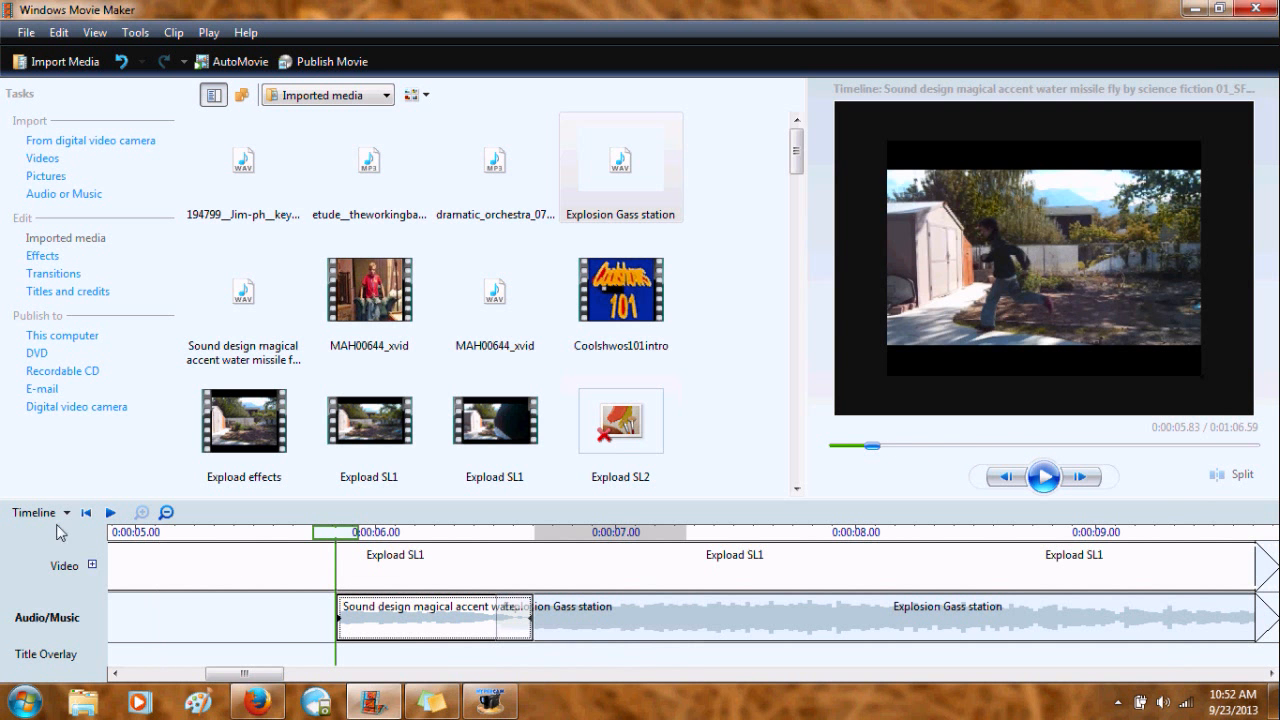
Replay the movie full screen from the beginning to check the shifted sounds, and pause it after the explosion.
click(87, 513)
key(alt+Return)
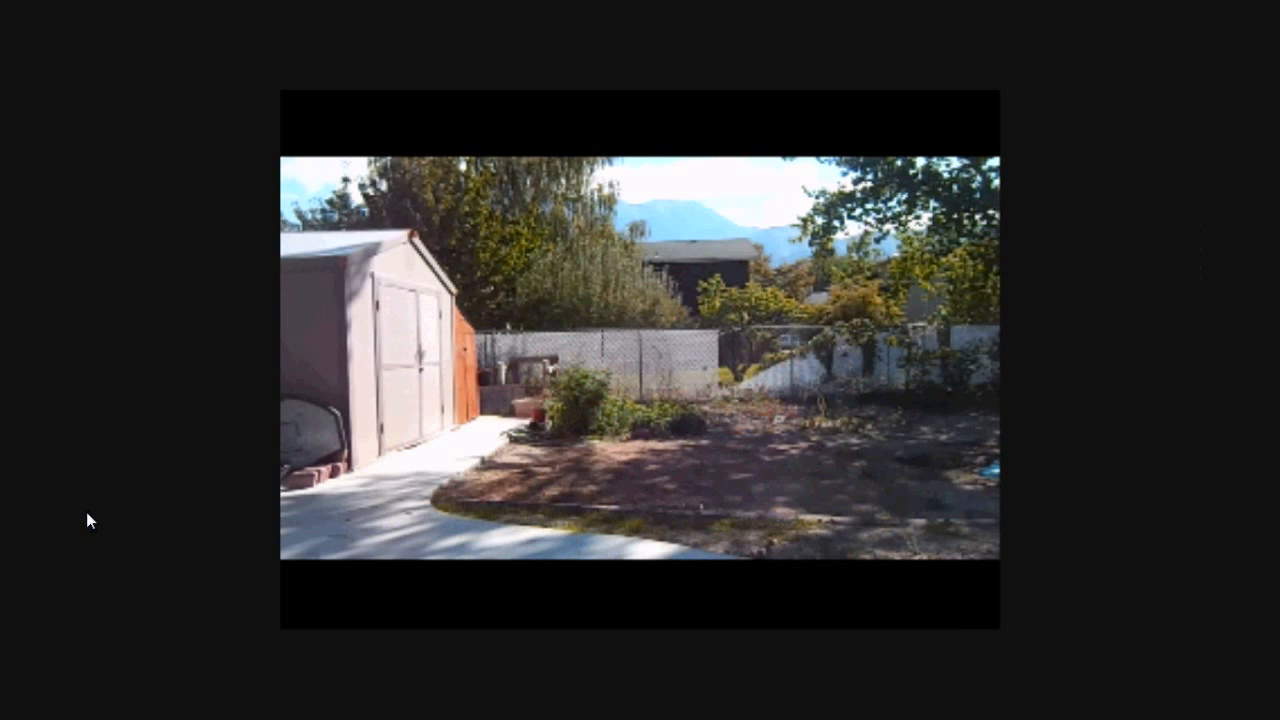
key(Escape)
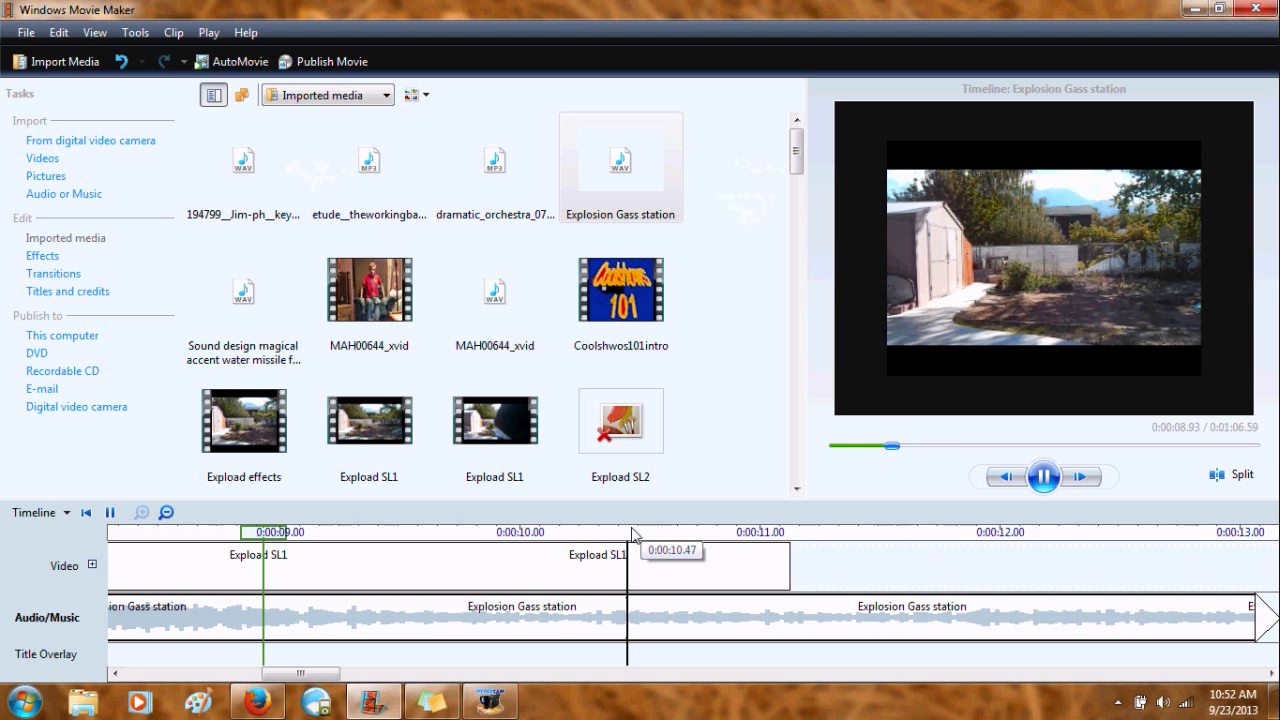
click(1045, 482)
Undo the sound moves and delete the Explosion Gass station sound from the Audio/Music track, checking the remaining missile sound by playback.
drag(349, 669, 240, 669)
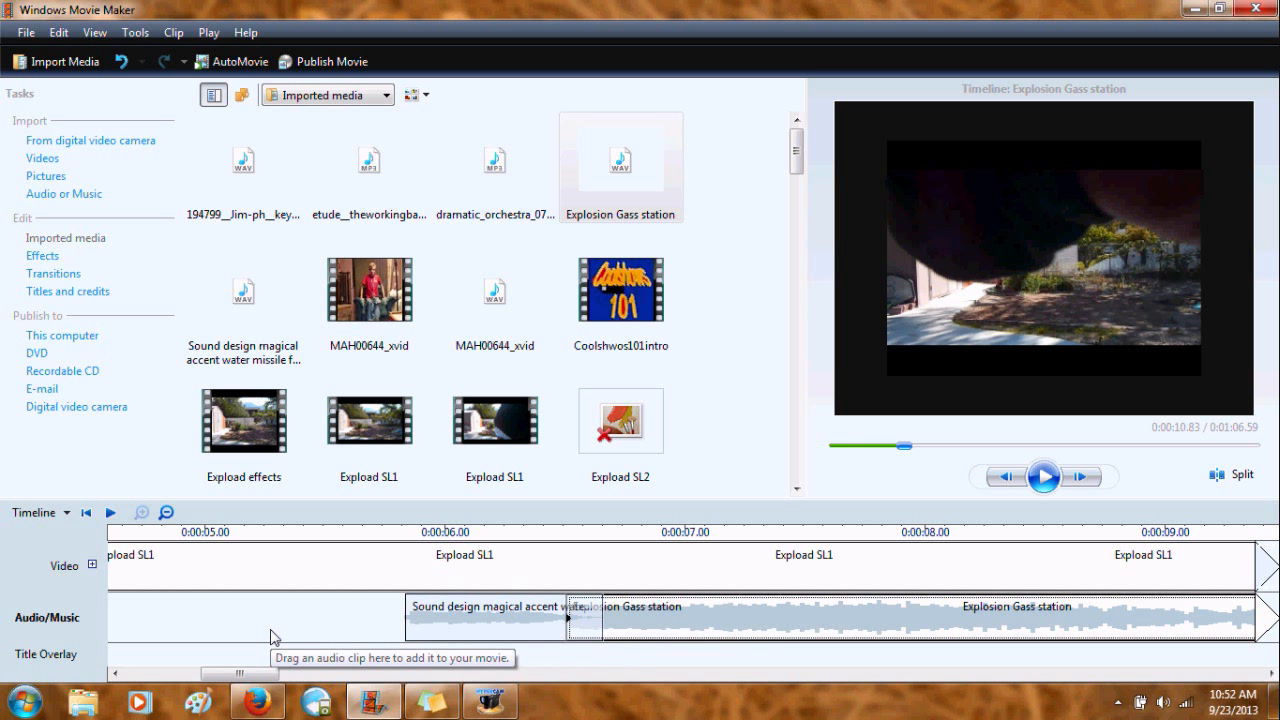
click(166, 514)
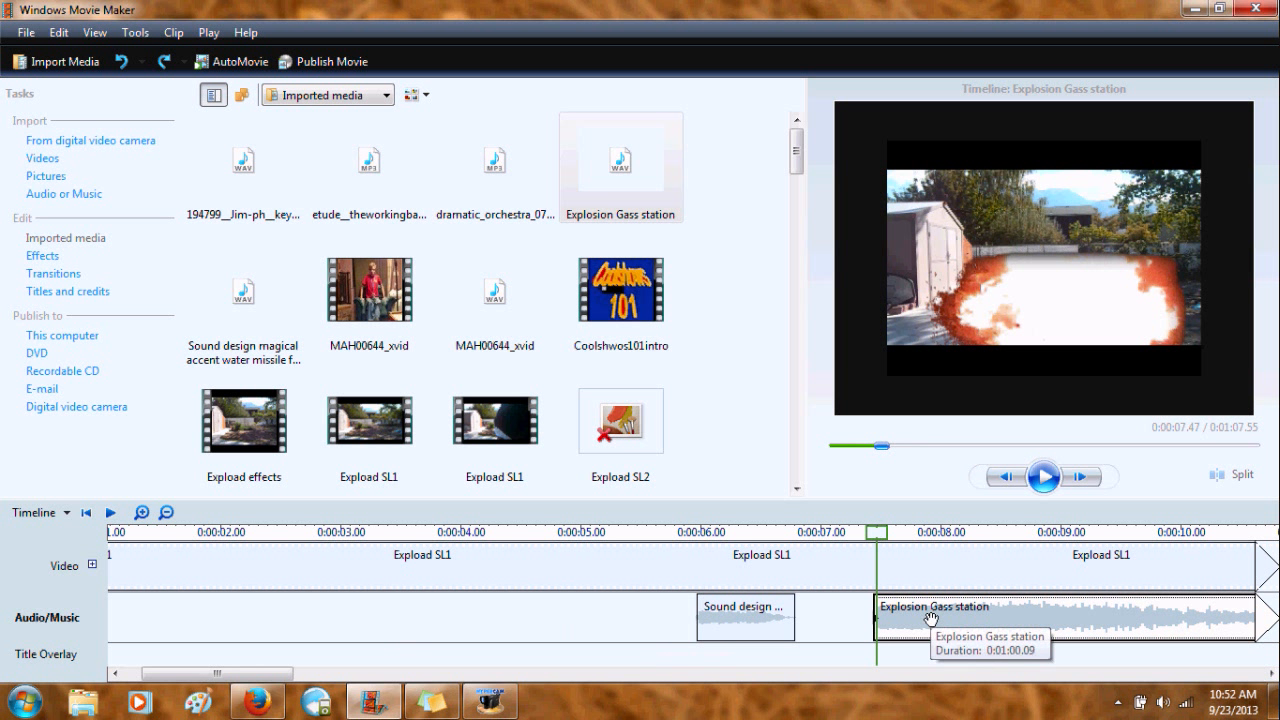
key(Delete)
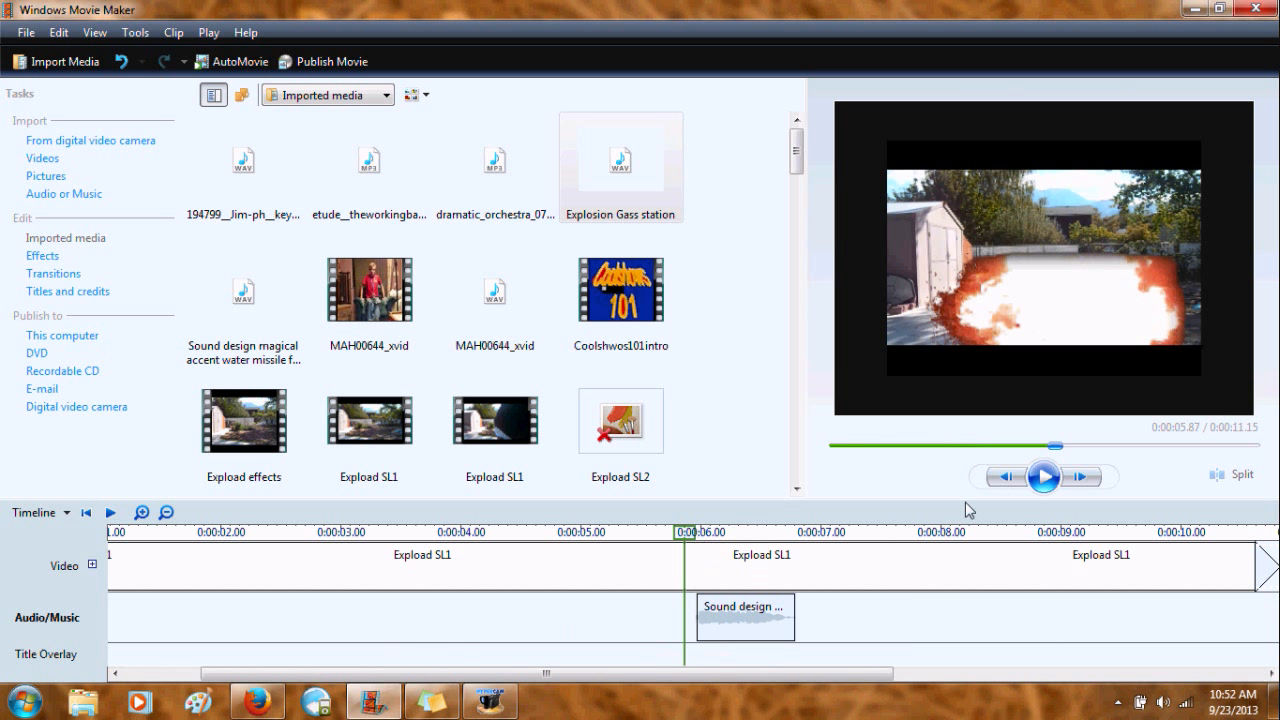
click(1044, 478)
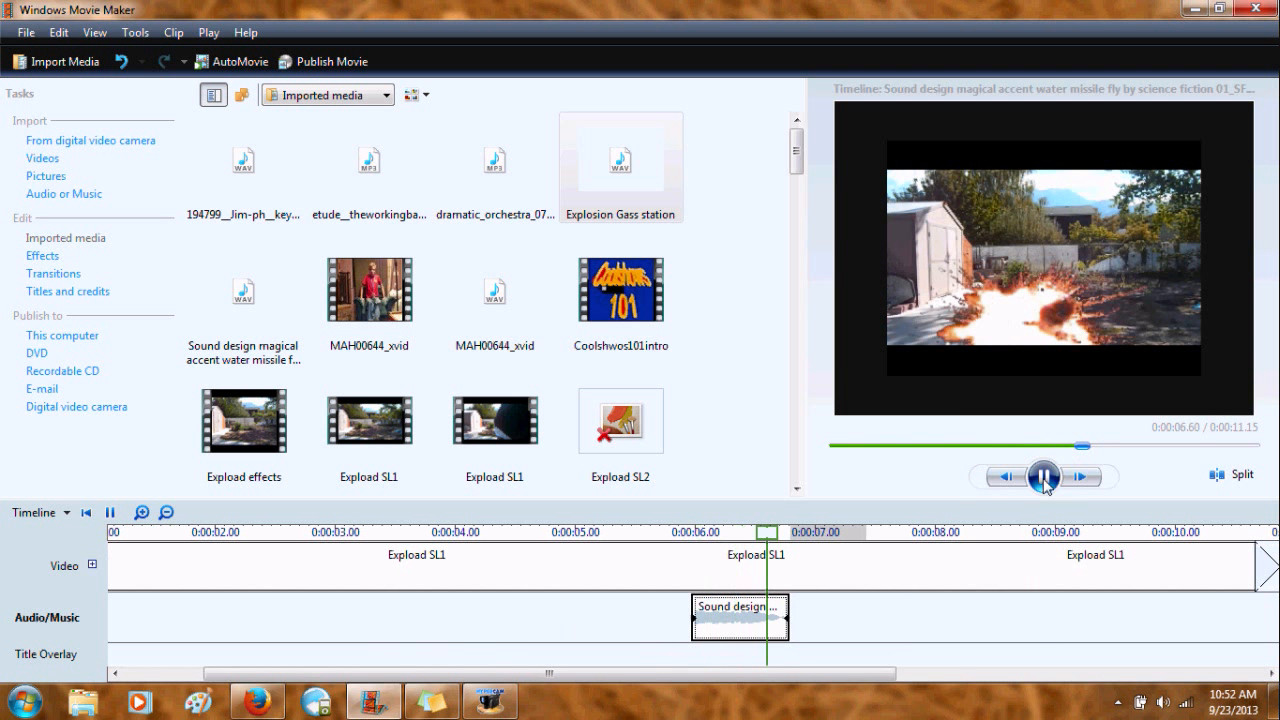
click(1043, 477)
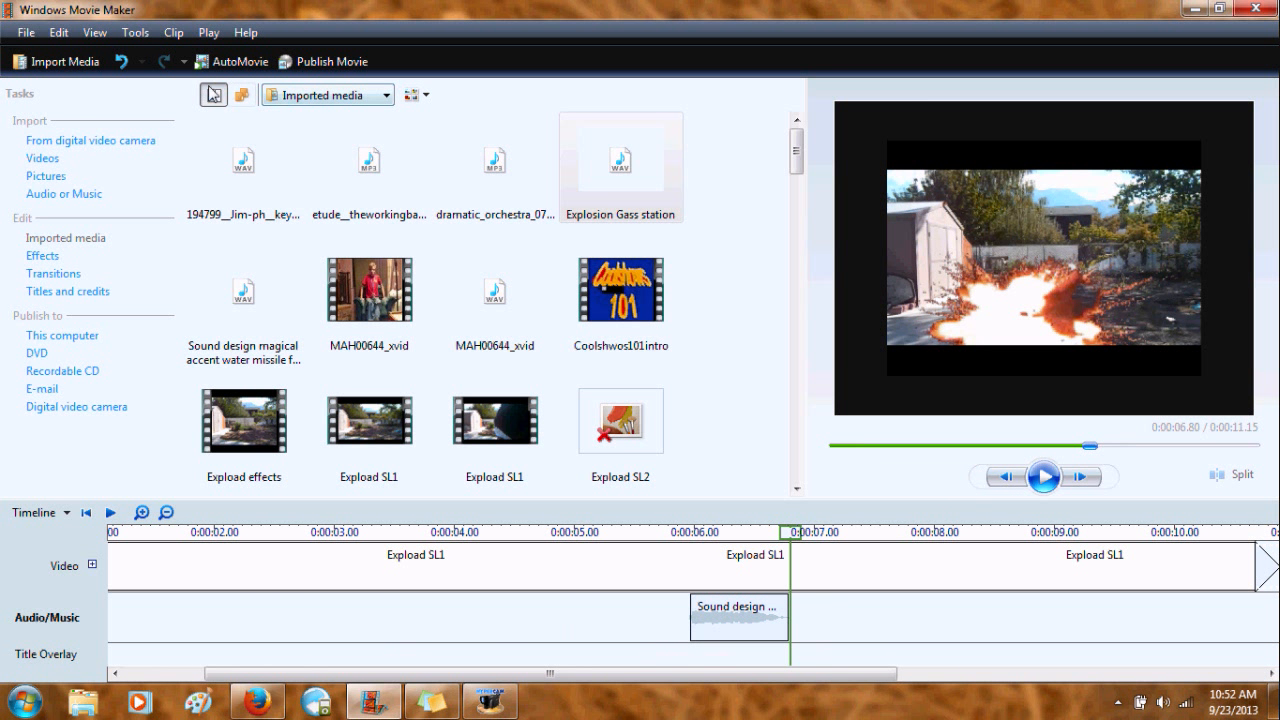
Start publishing the movie to this computer under the file name Expload SL2.
click(26, 32)
click(88, 138)
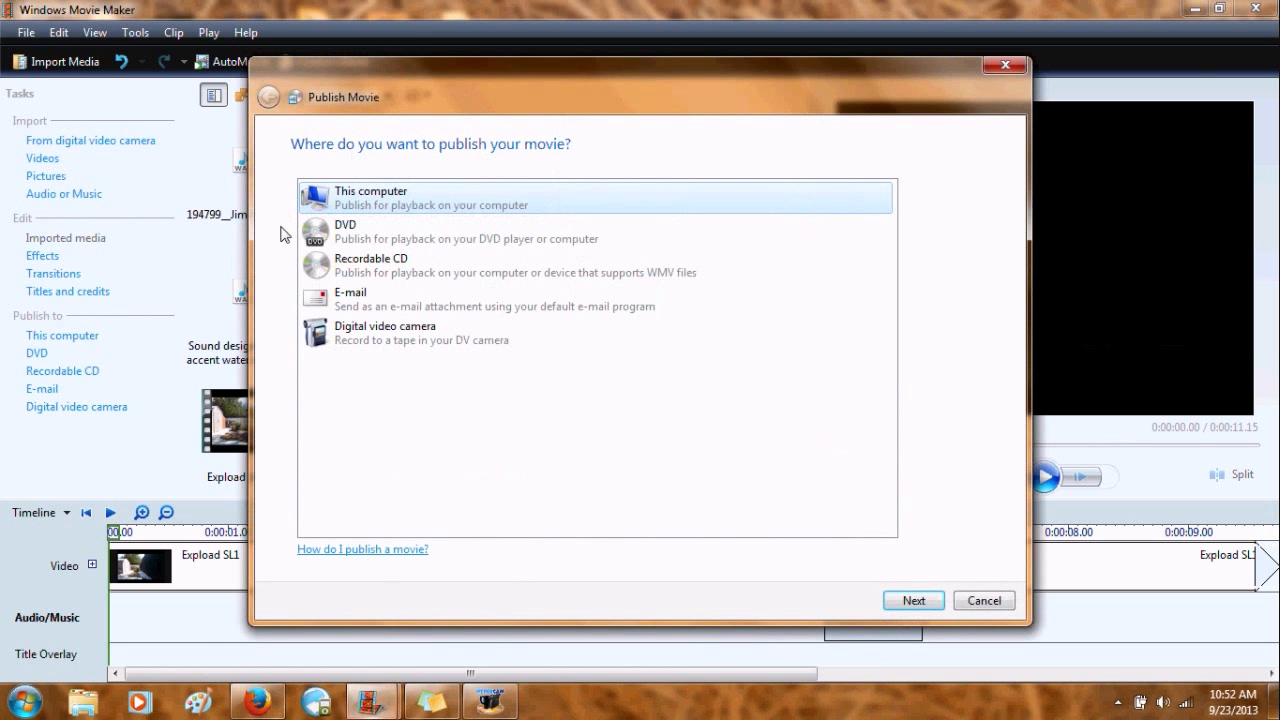
key(Return)
text(Expload SL2)
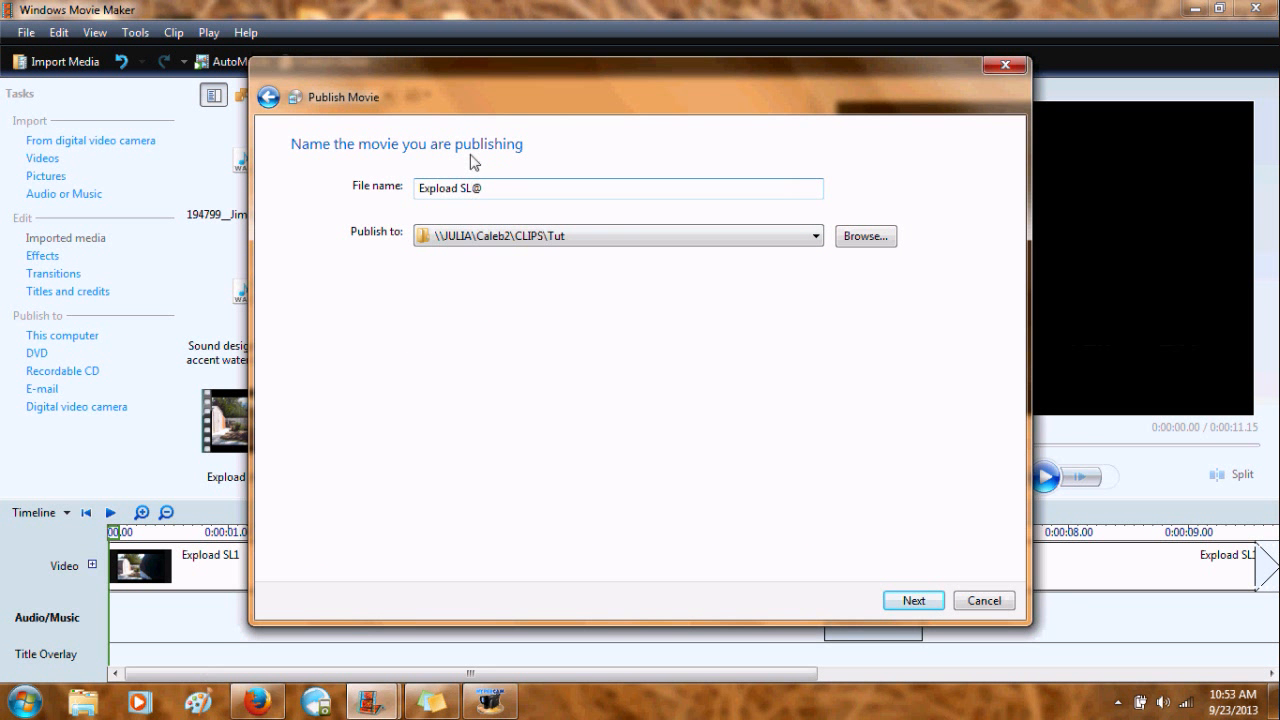
click(913, 601)
Choose the Windows Media HD 1280x720 setting, publish the movie and close the publishing wizard when it completes.
click(354, 286)
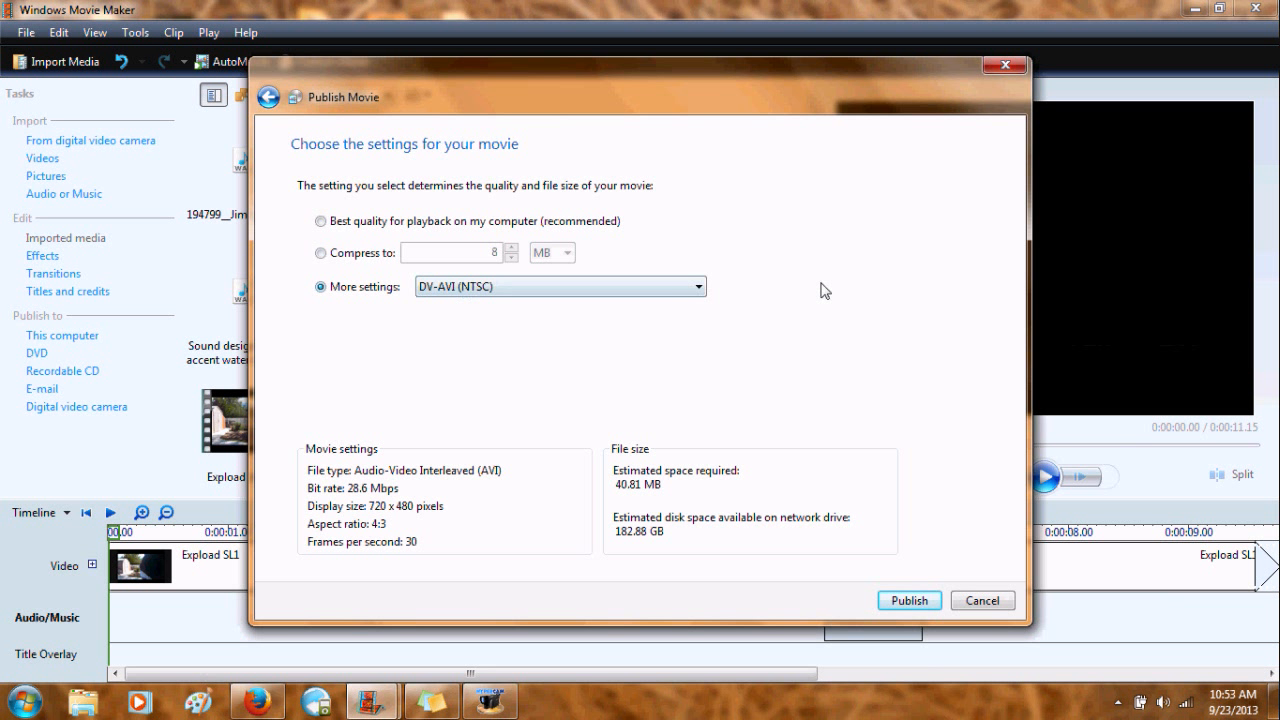
click(701, 287)
click(655, 412)
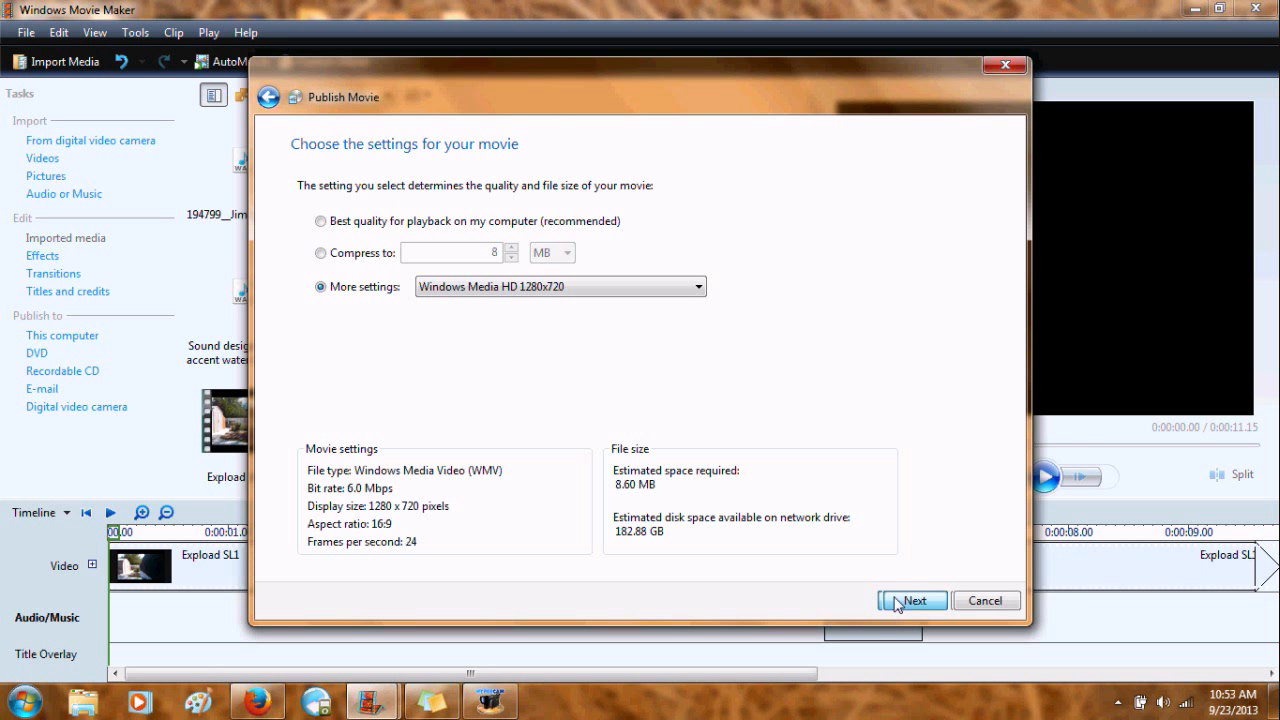
click(913, 600)
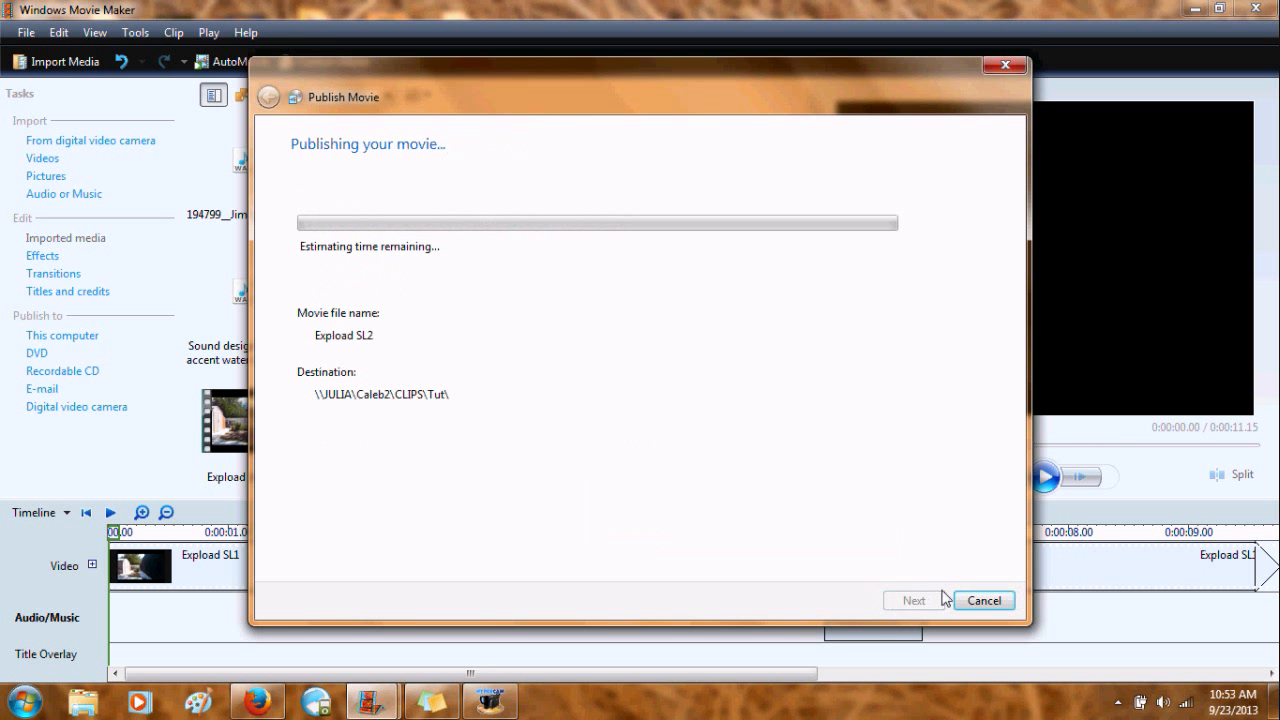
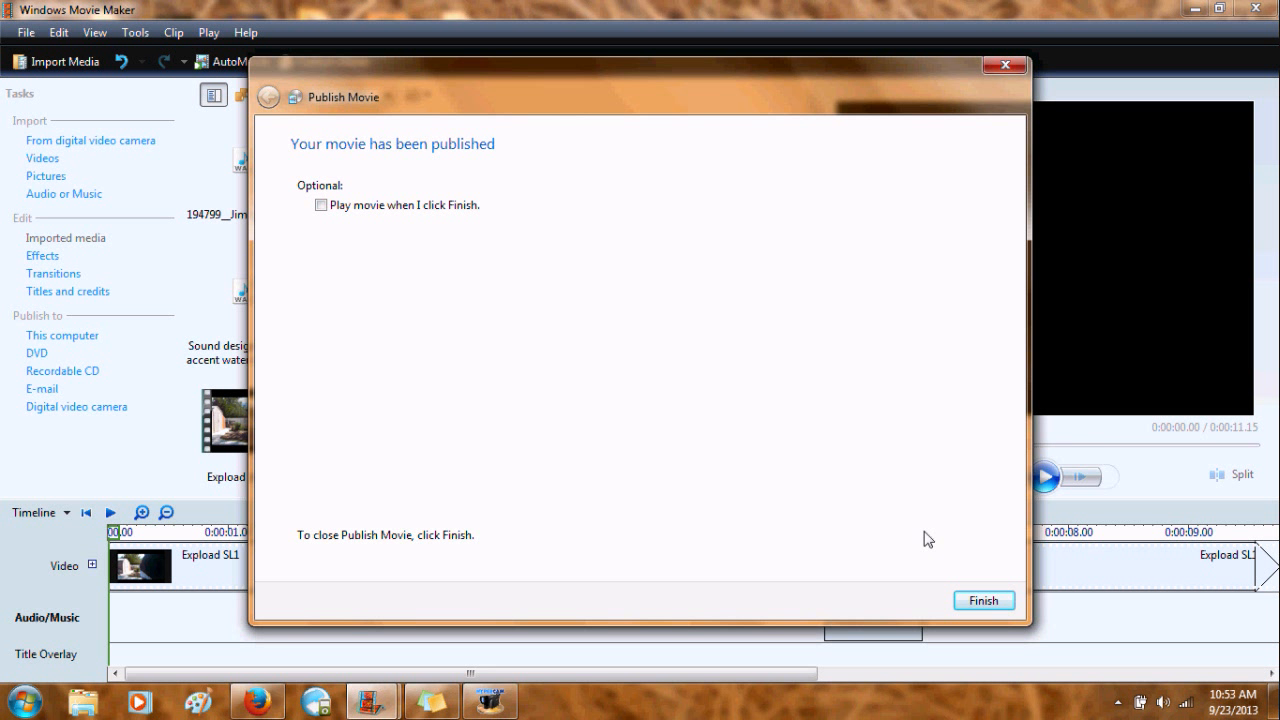
click(990, 601)
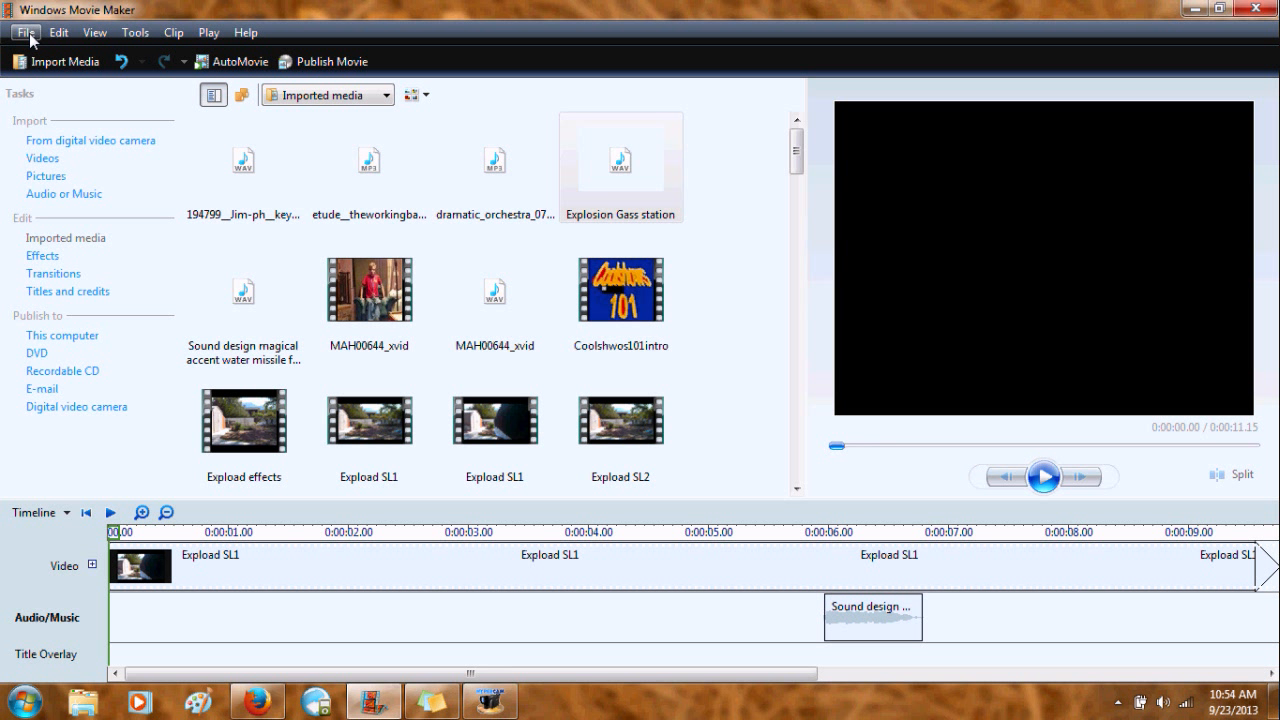
Start a new project without saving the changes to the current one.
click(27, 33)
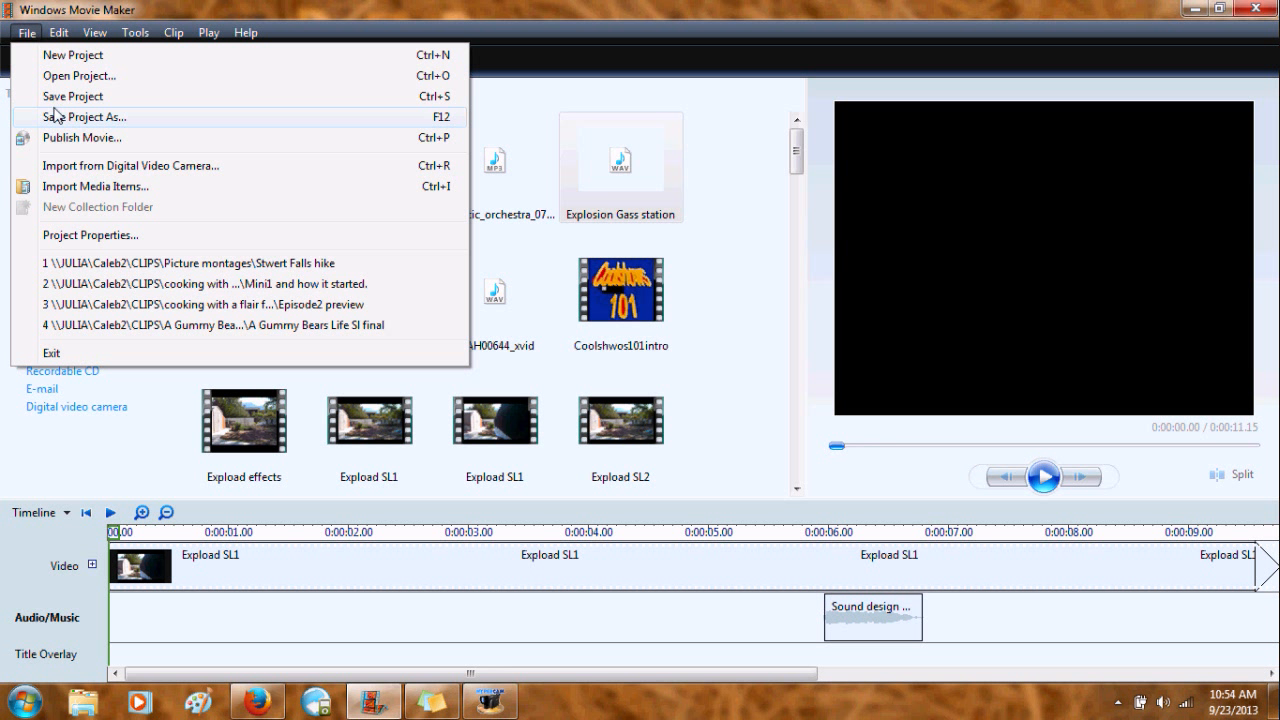
click(60, 57)
click(722, 420)
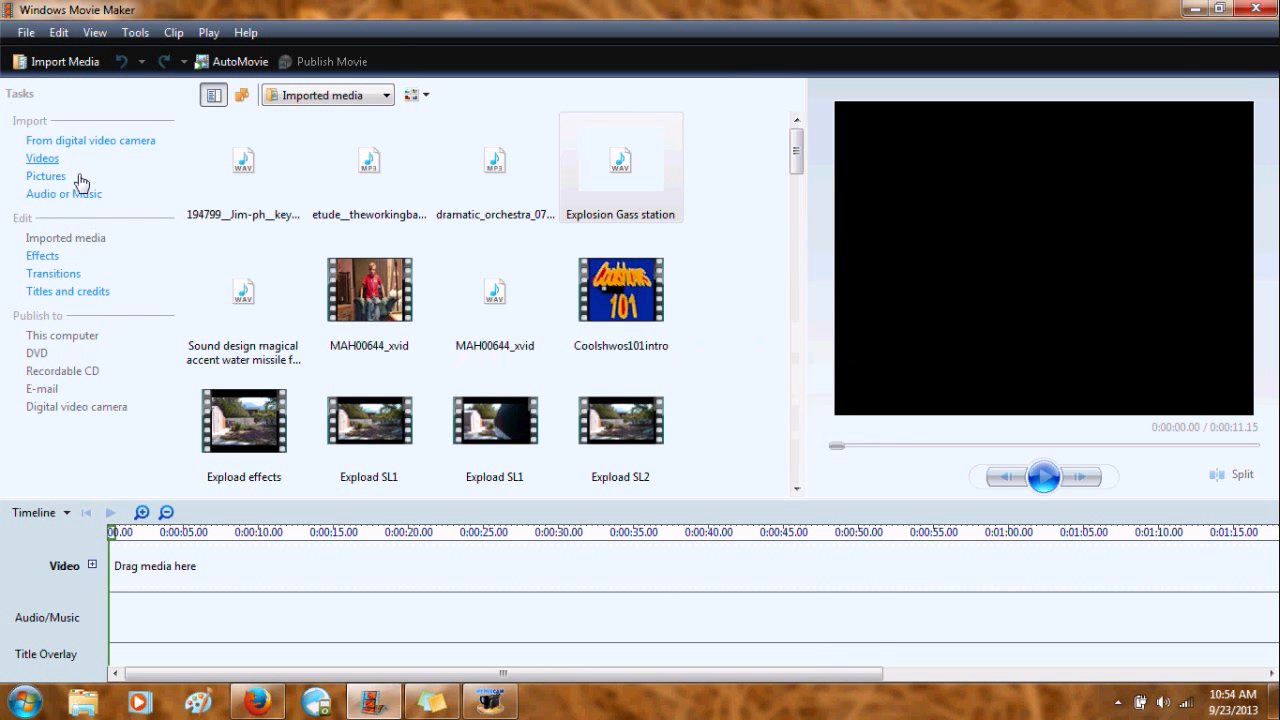
Import the Expload SL2 video and place it at the start of the Video track.
click(43, 159)
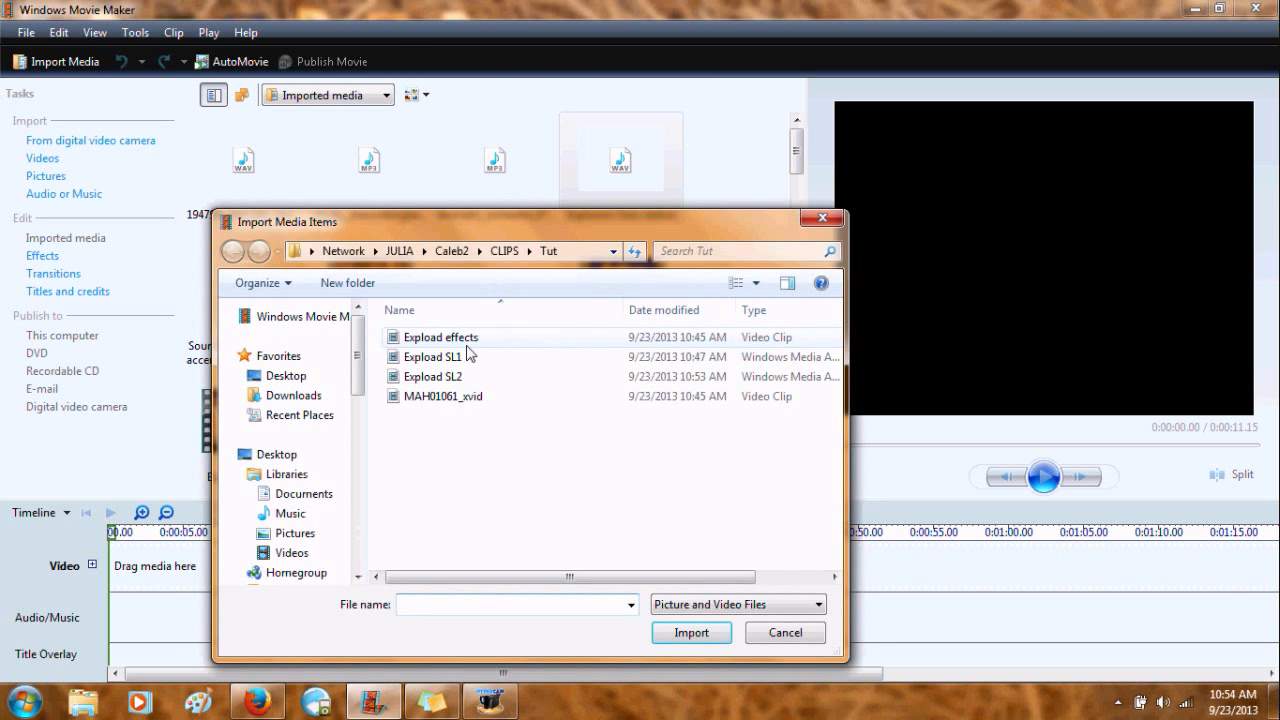
double_click(474, 376)
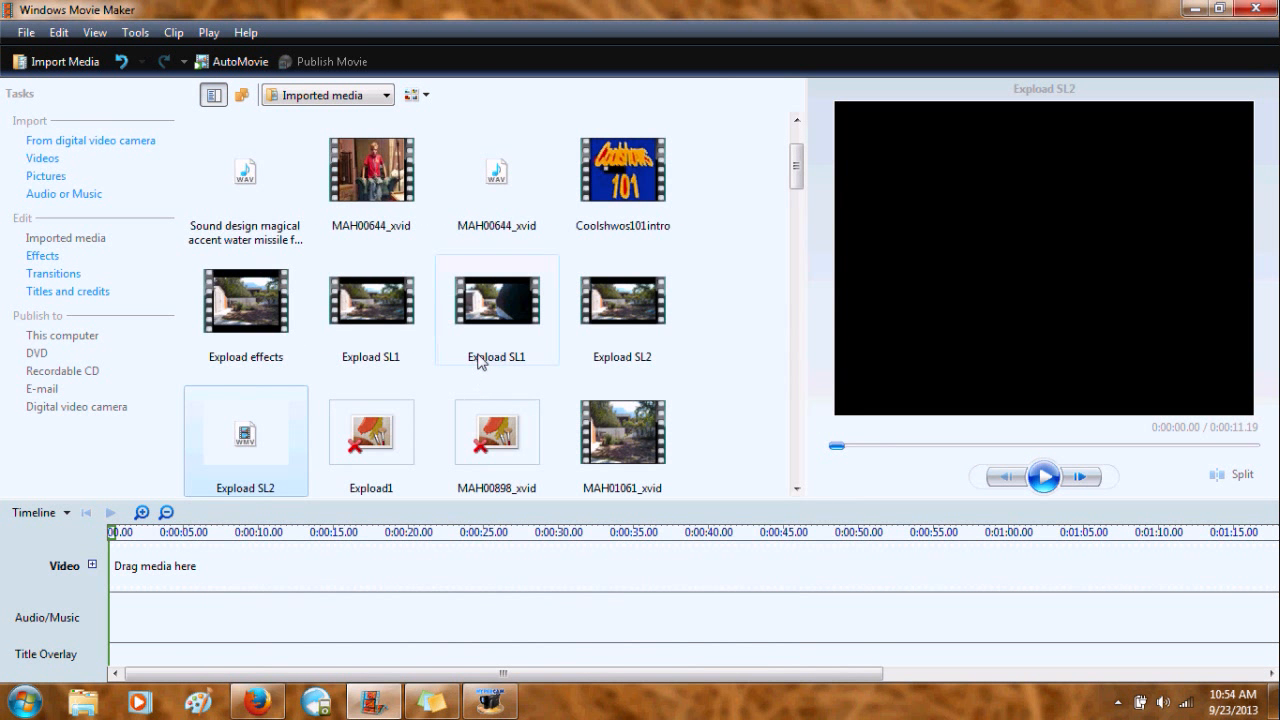
drag(268, 418, 172, 535)
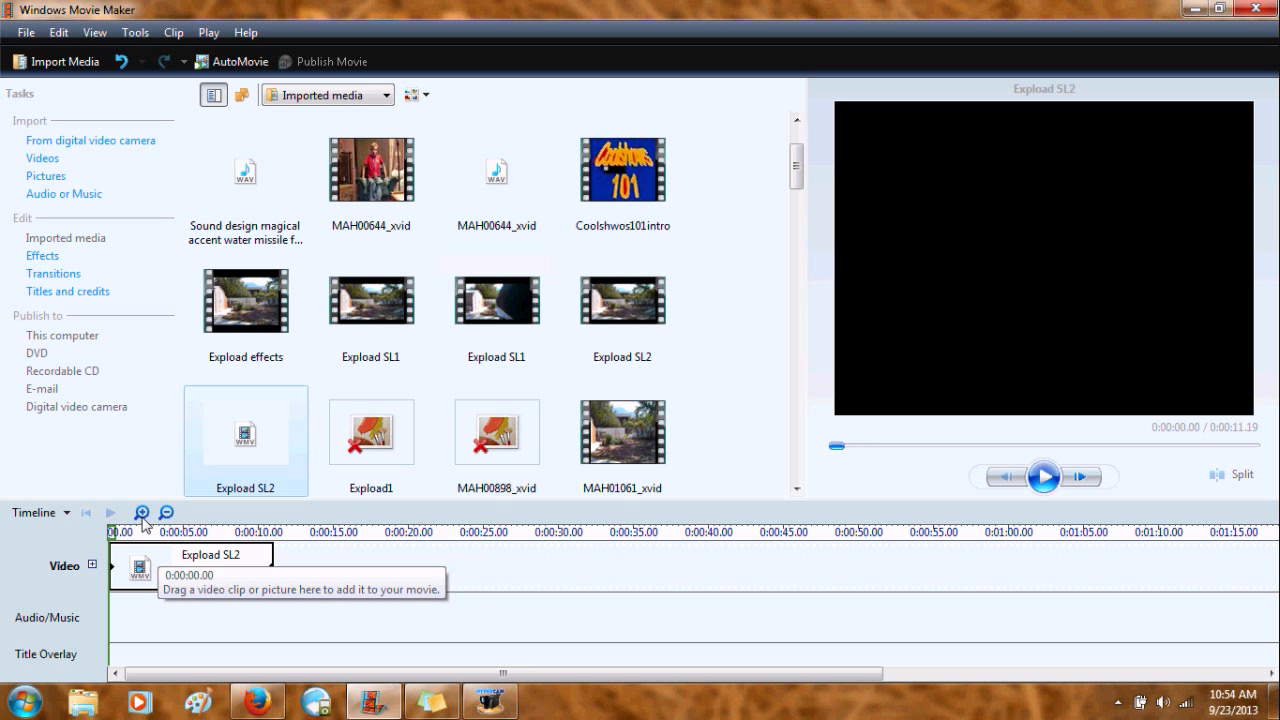
drag(143, 522, 143, 522)
Advance the playhead to the explosion's first flash at 0:00:06.23 and place the Explosion Gass station sound there on the Audio/Music track.
click(142, 513)
click(179, 531)
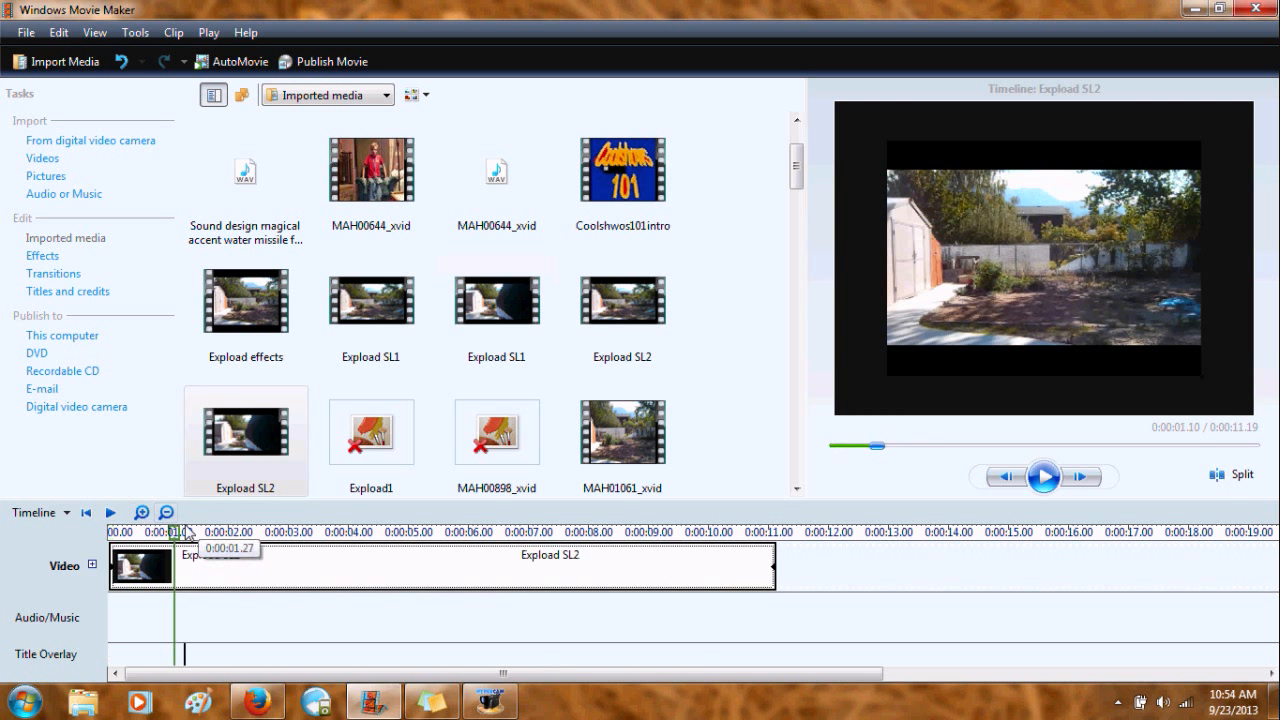
drag(184, 533, 409, 532)
click(1082, 477)
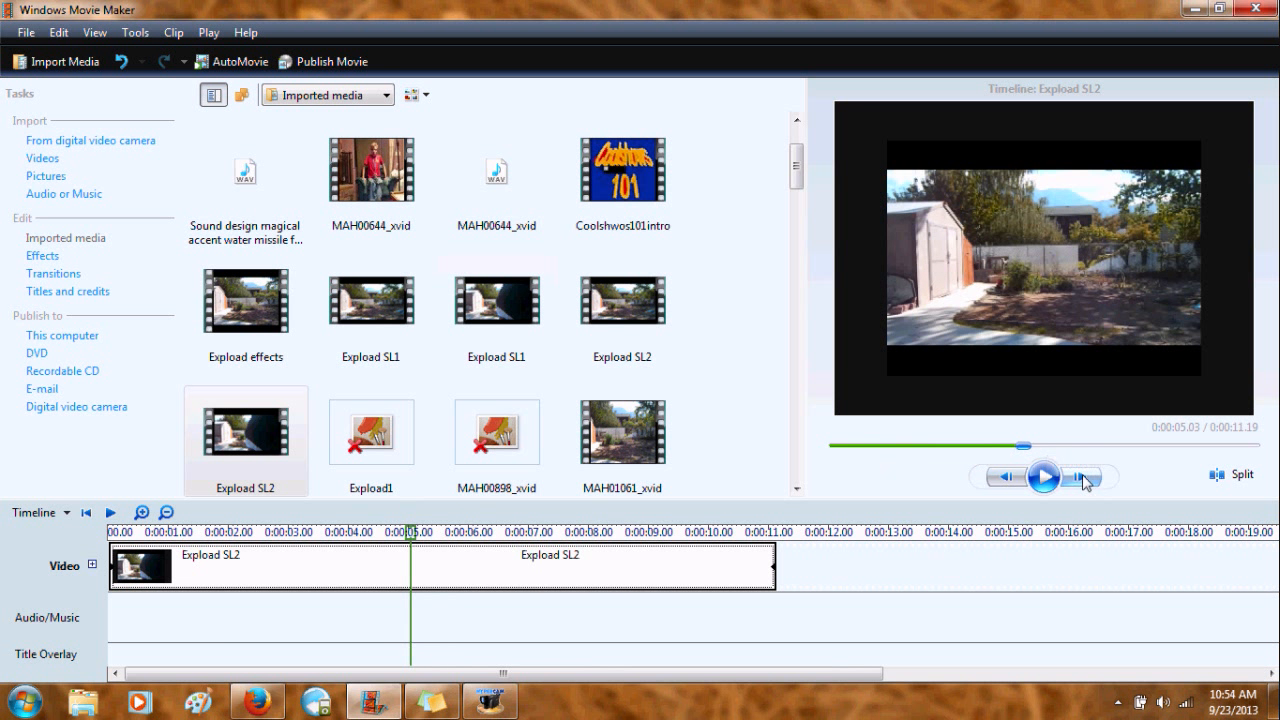
click(1084, 479)
click(1086, 479)
click(1088, 480)
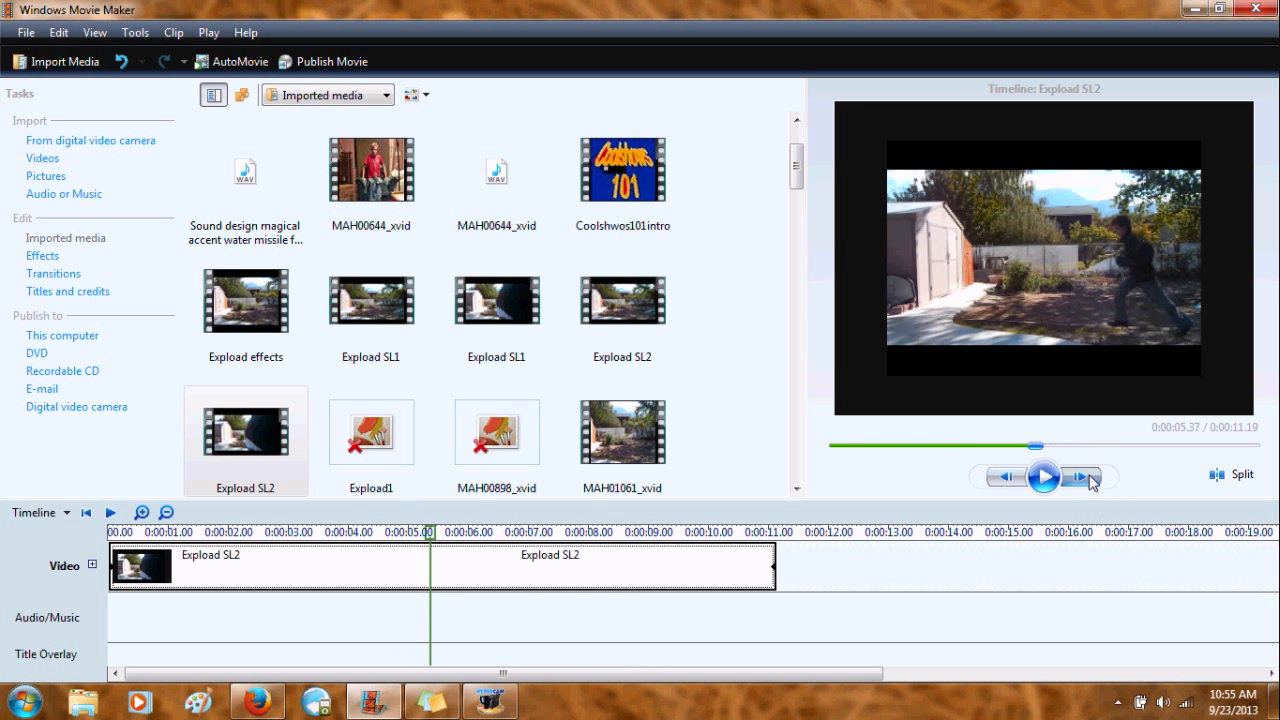
click(1090, 480)
click(1090, 480)
click(1090, 480)
click(1090, 480)
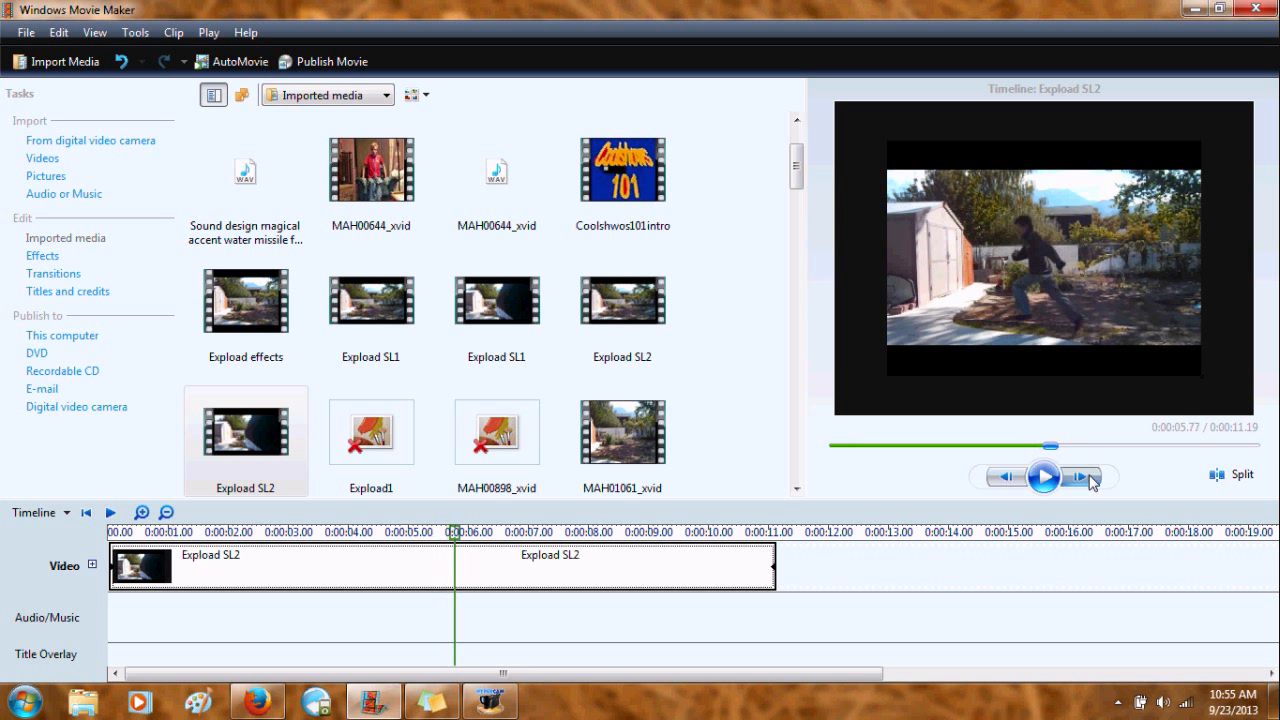
click(1090, 480)
click(1090, 480)
click(1090, 480)
click(1090, 480)
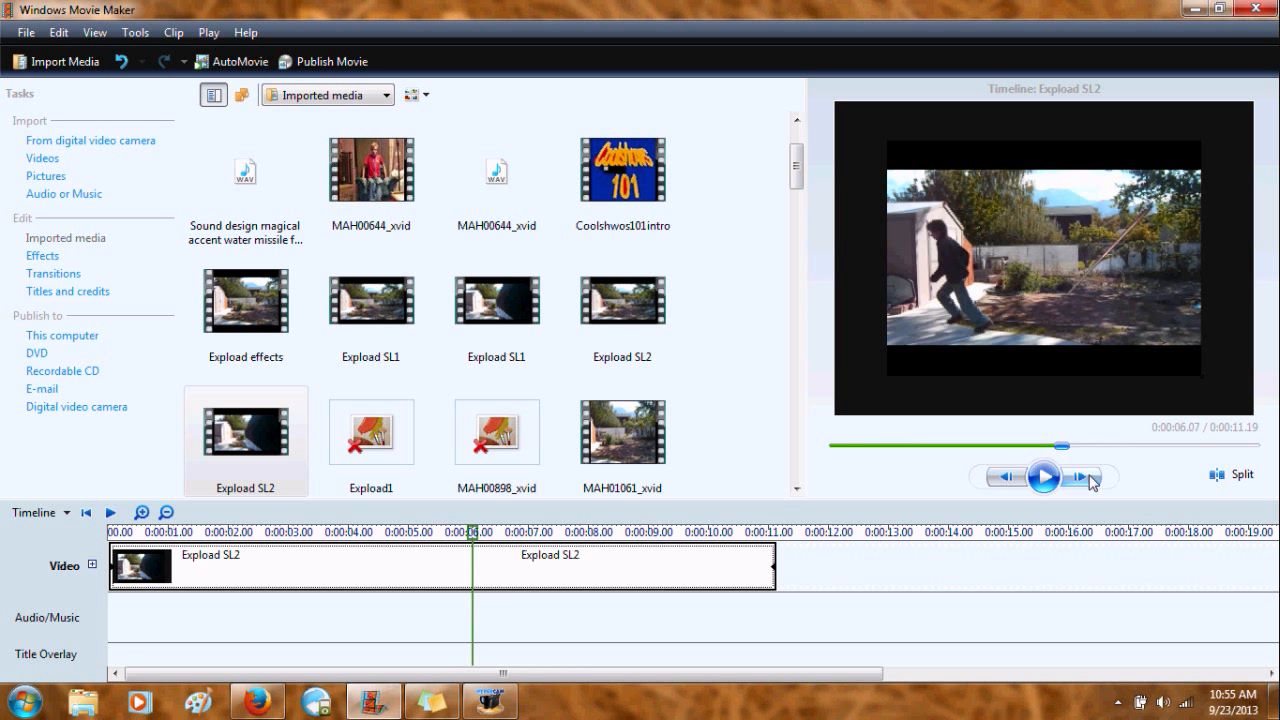
click(1090, 480)
click(1088, 481)
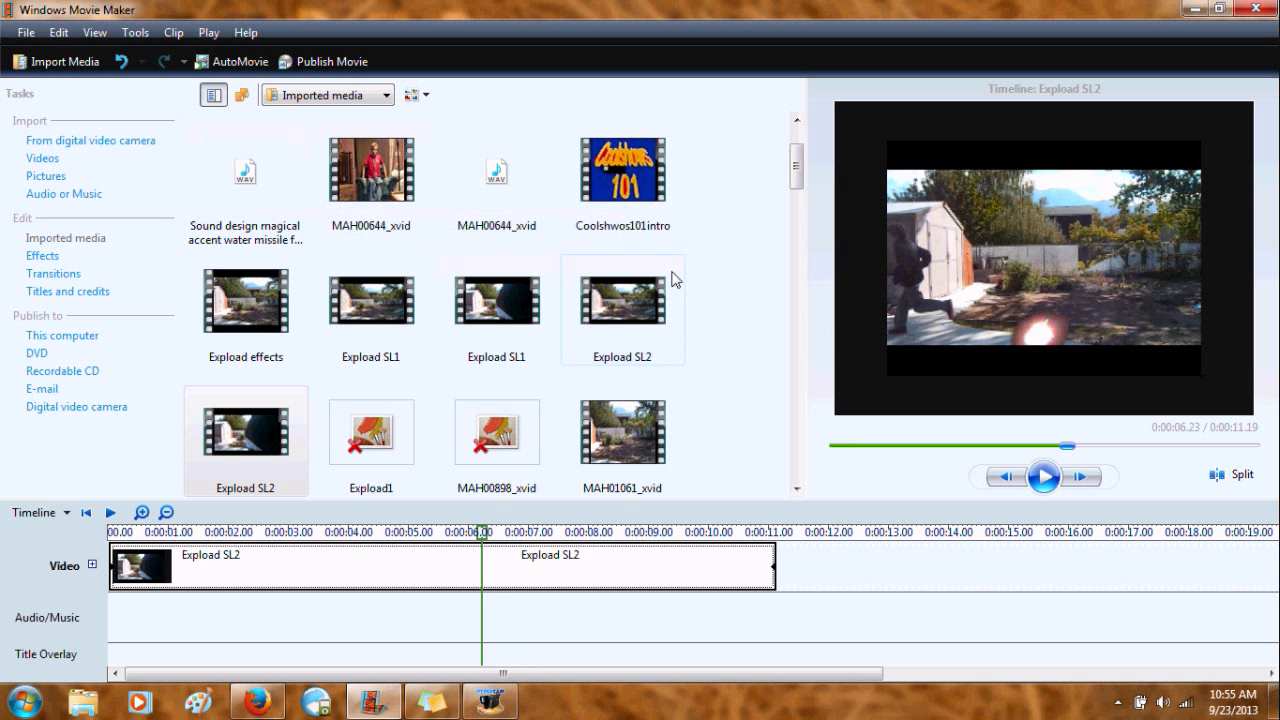
drag(797, 175, 800, 157)
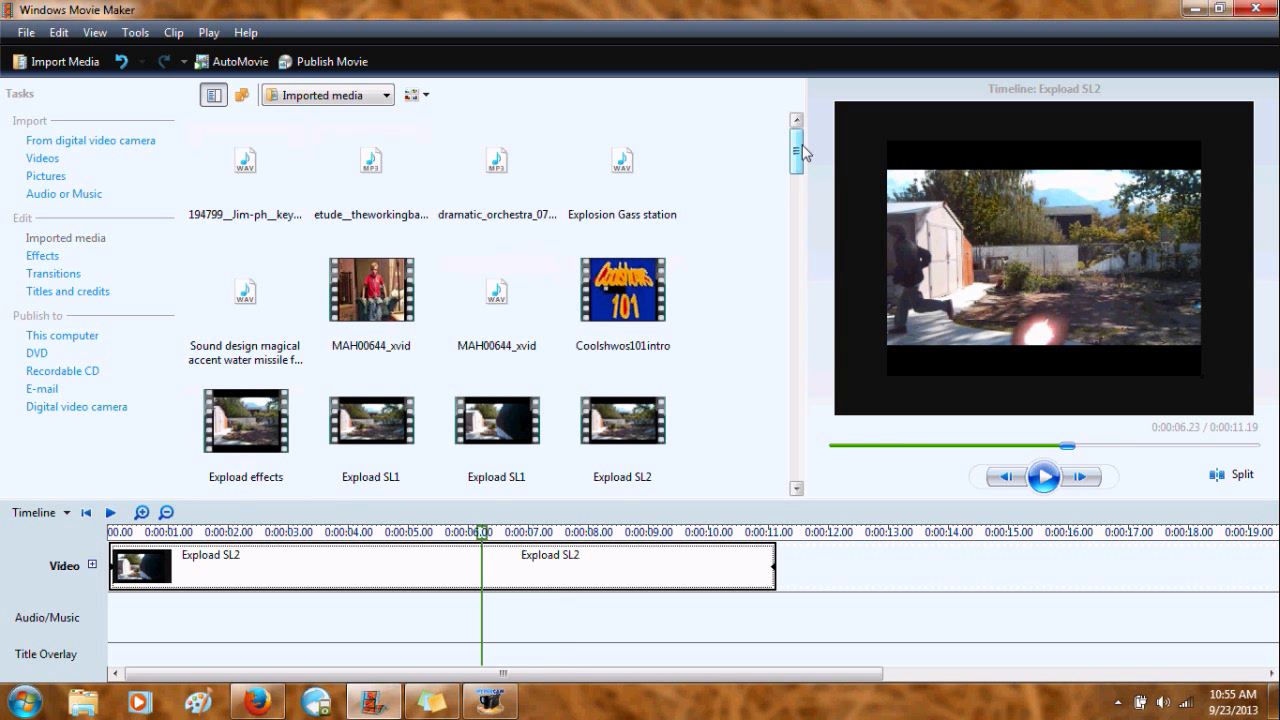
drag(622, 165, 493, 616)
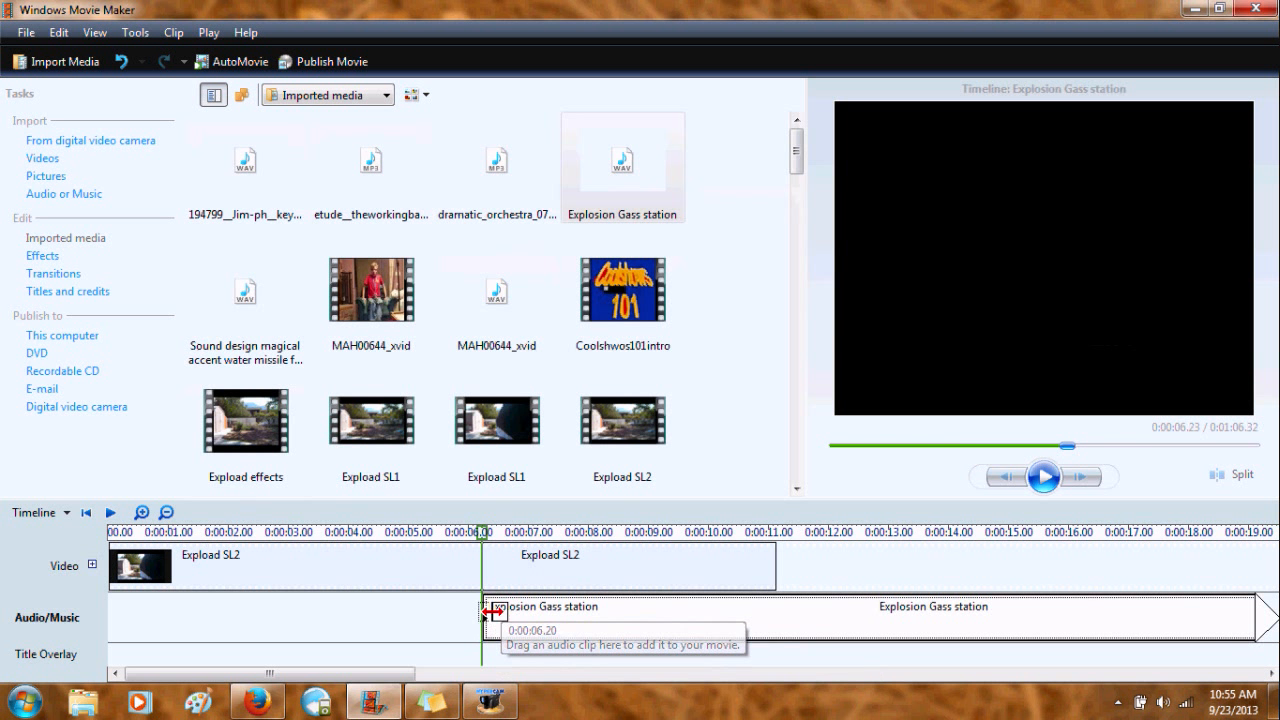
Advance frame by frame to the end of the explosion and split the Explosion Gass station sound at 0:00:08.13.
click(1089, 478)
click(1089, 478)
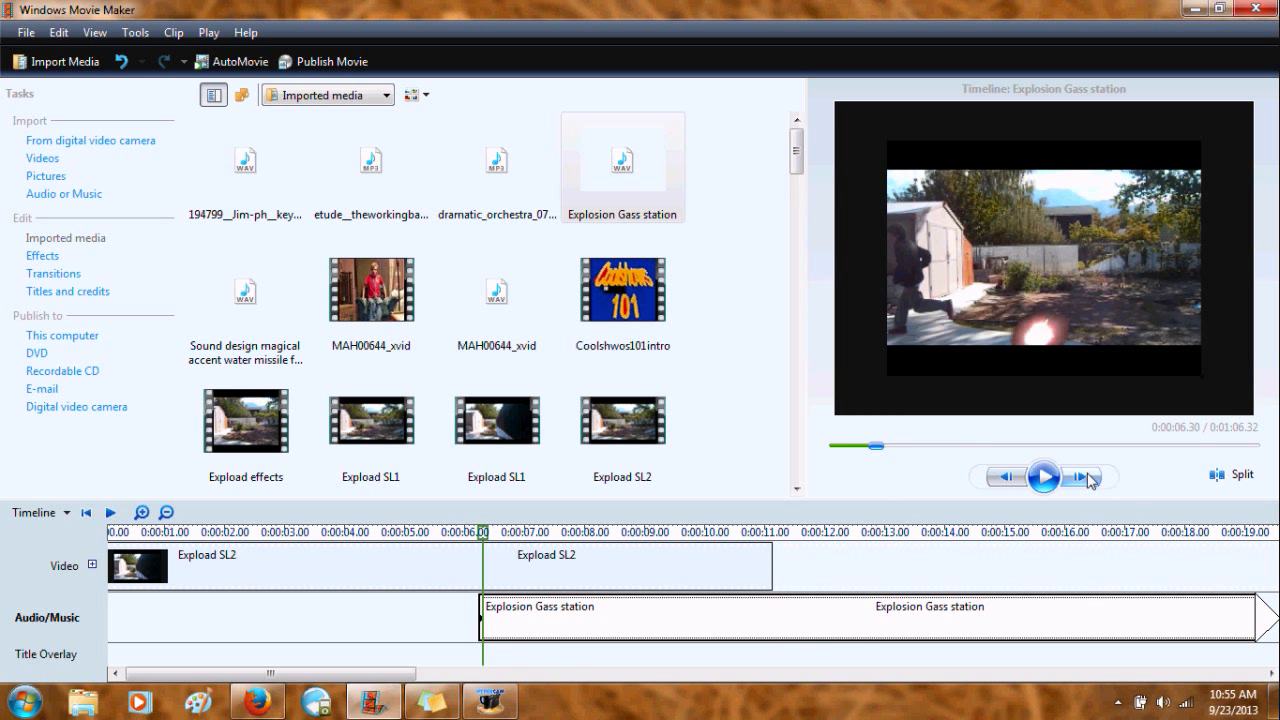
click(1089, 478)
click(1089, 478)
click(1089, 478)
click(1089, 478)
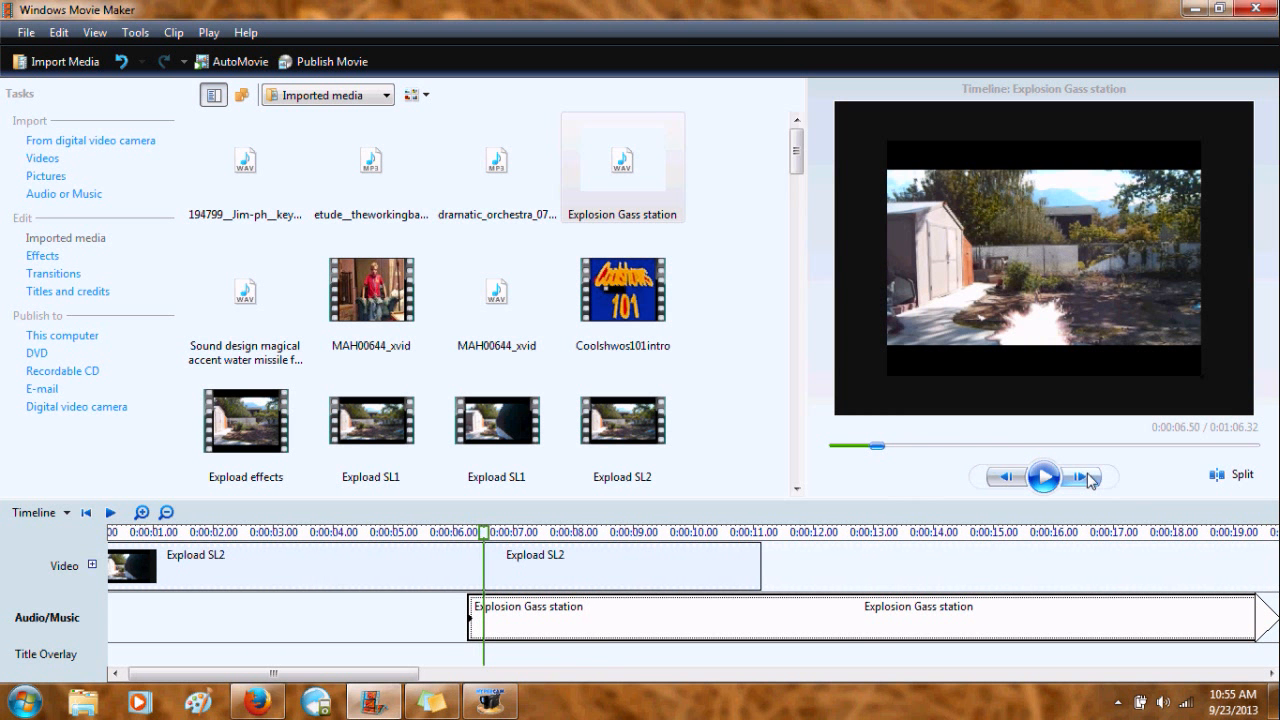
click(1089, 478)
click(1089, 478)
click(1089, 478)
click(1089, 478)
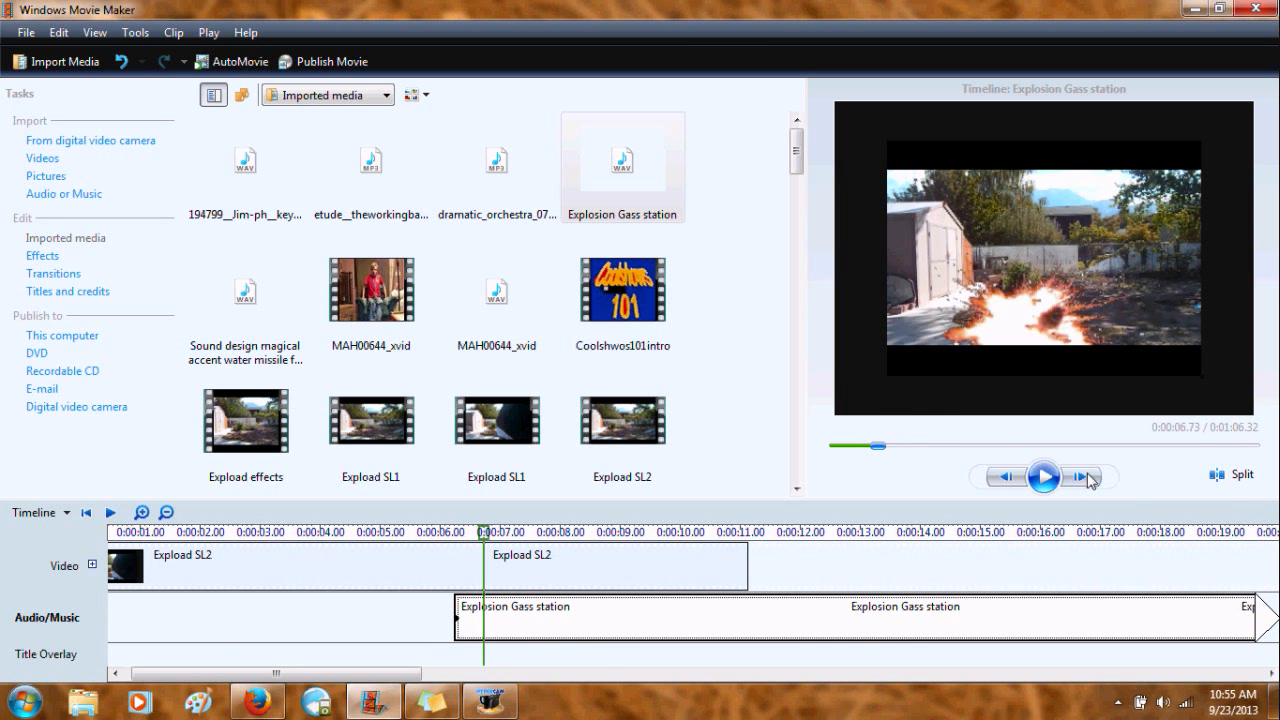
click(1089, 478)
click(1089, 478)
click(1089, 478)
click(1089, 478)
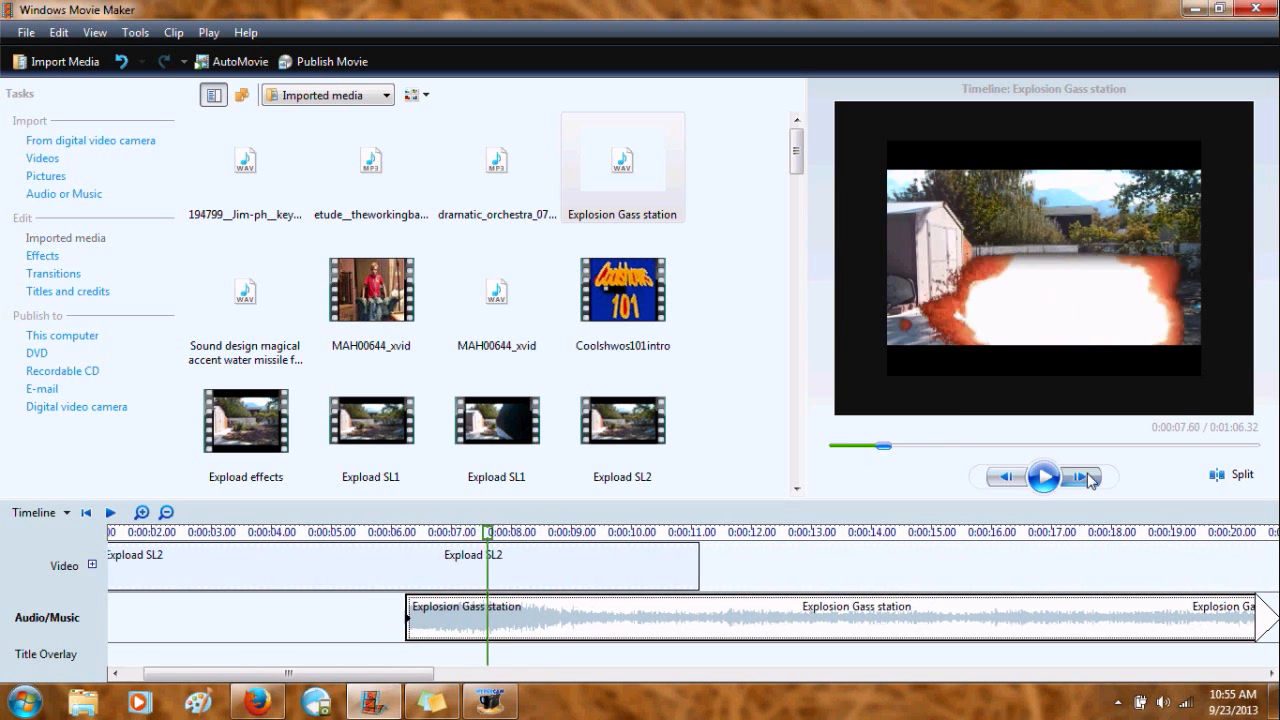
click(1089, 478)
click(1089, 478)
click(1089, 478)
click(1089, 478)
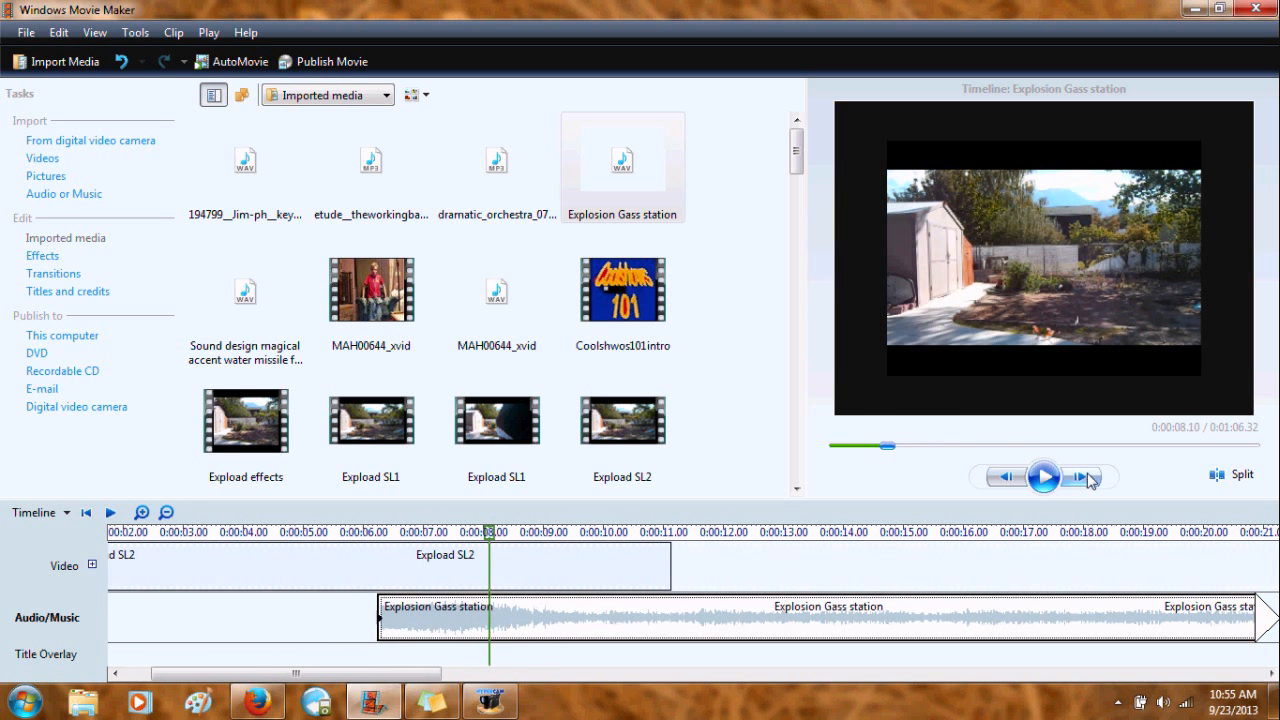
click(1089, 478)
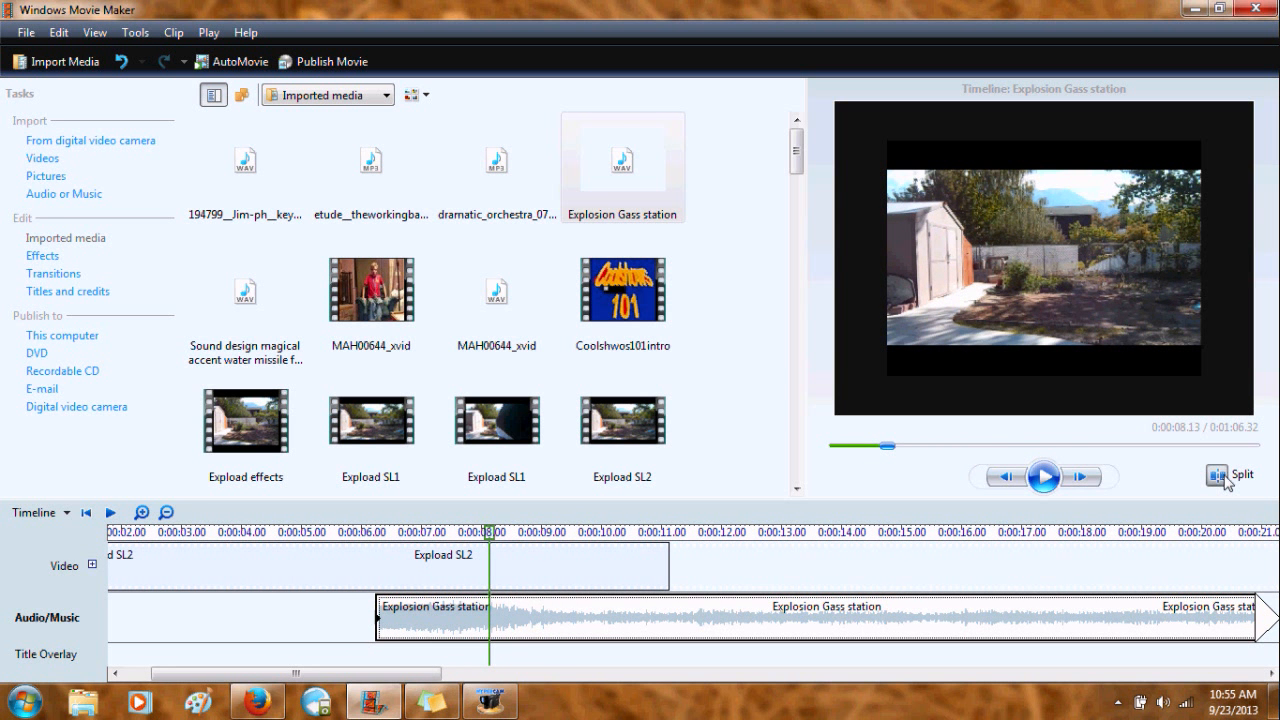
click(1219, 476)
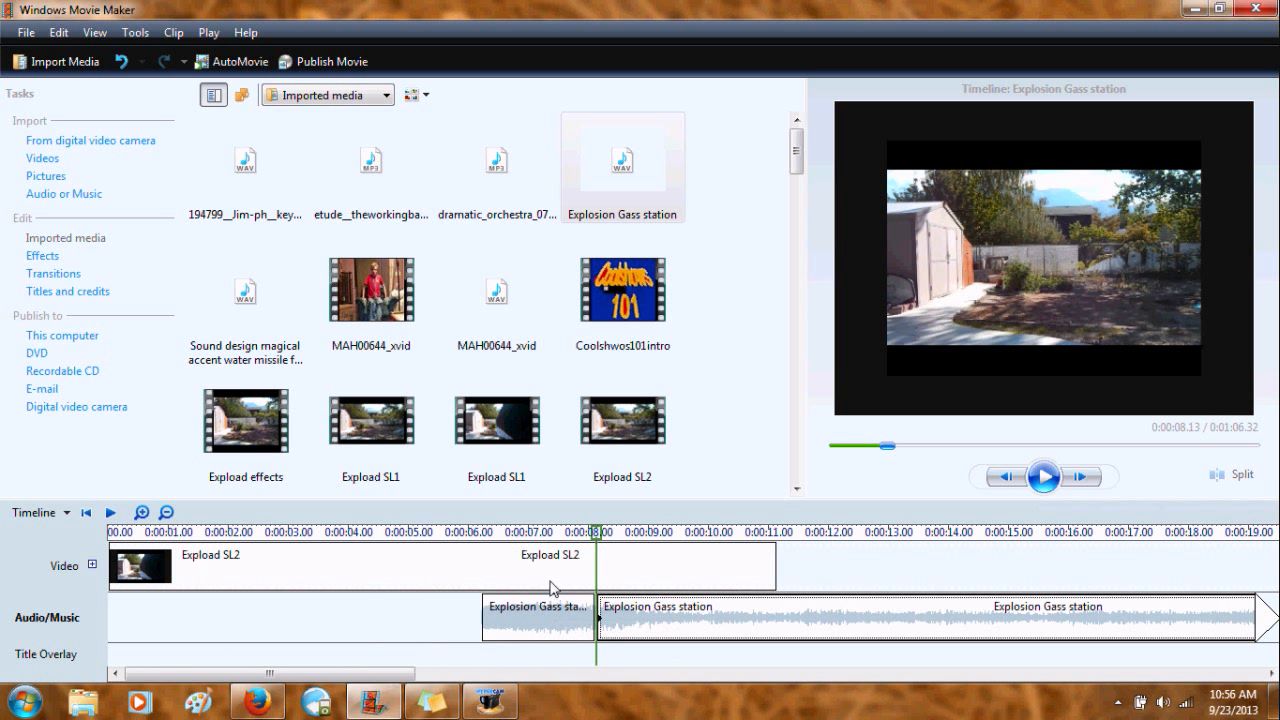
Apply a Fade Out to the first part of the split explosion sound and delete the remaining part.
right_click(566, 614)
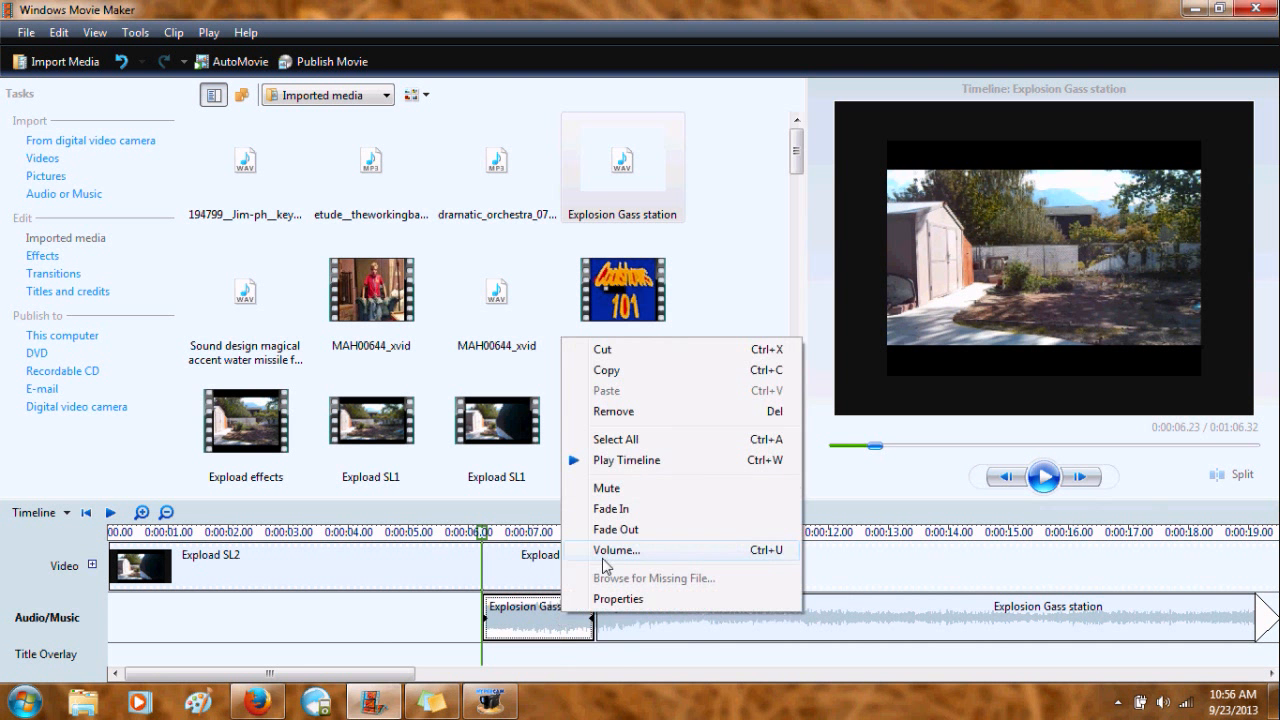
click(634, 528)
click(653, 622)
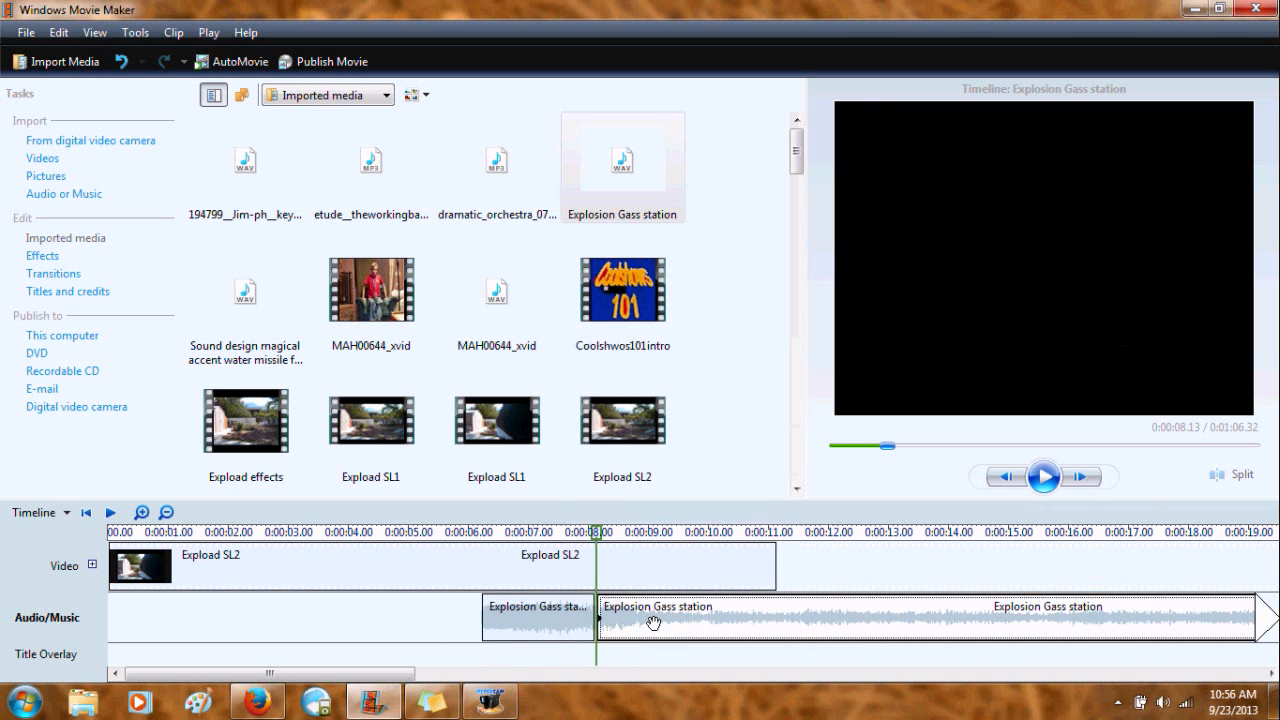
key(Delete)
Play the movie full screen from 0:00:05.23 to check the explosion sound, and stop playback after the blast.
click(422, 532)
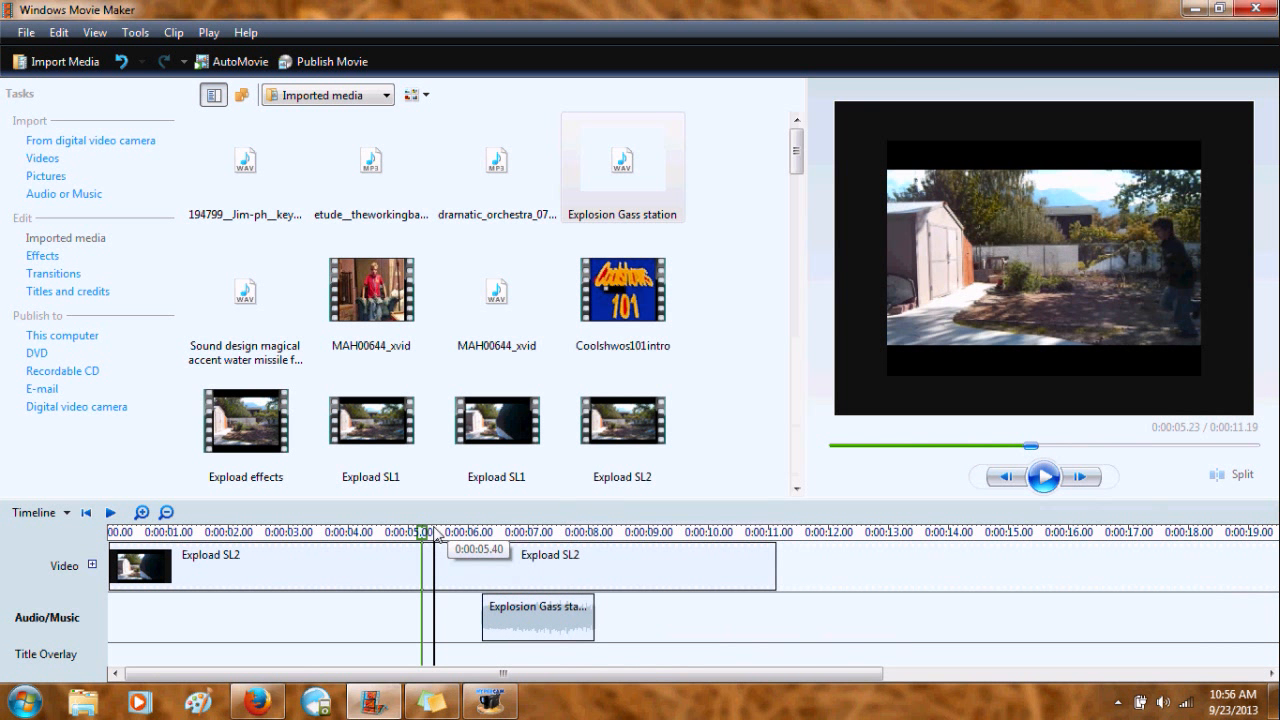
key(alt+Return)
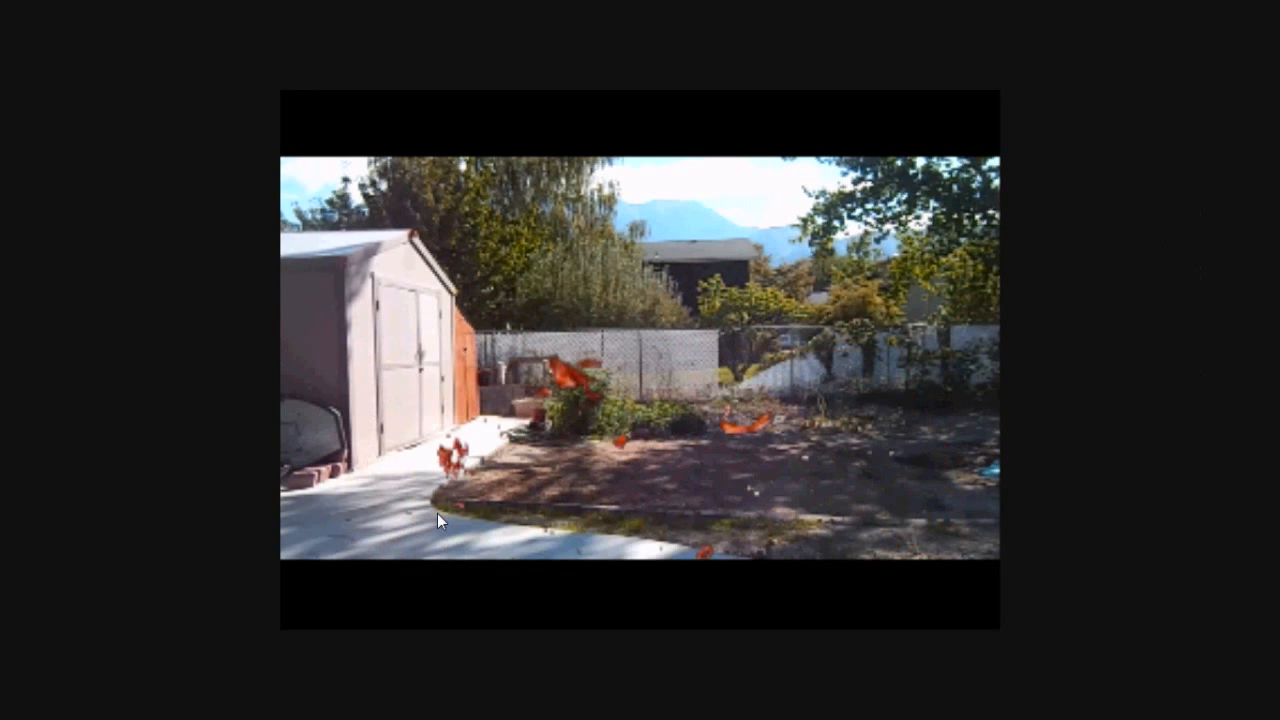
key(Escape)
click(1043, 476)
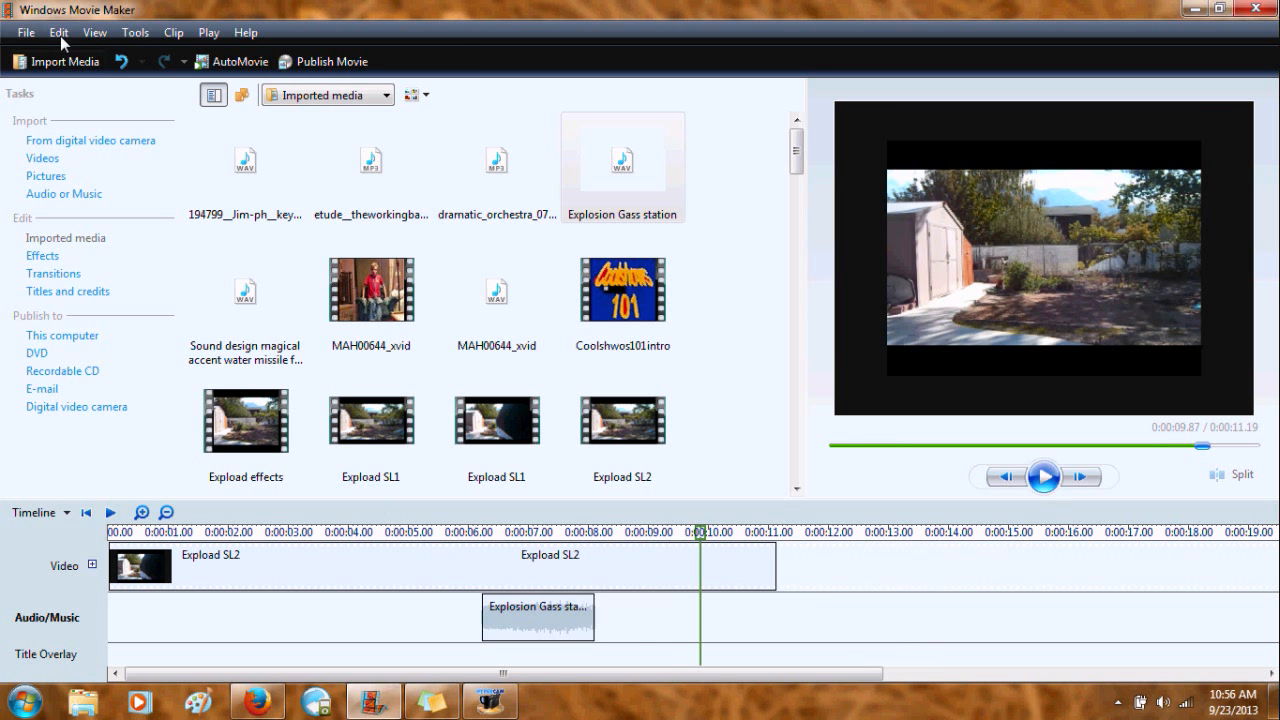
Start publishing the movie to this computer under the file name Expload SL3.
click(24, 33)
click(160, 134)
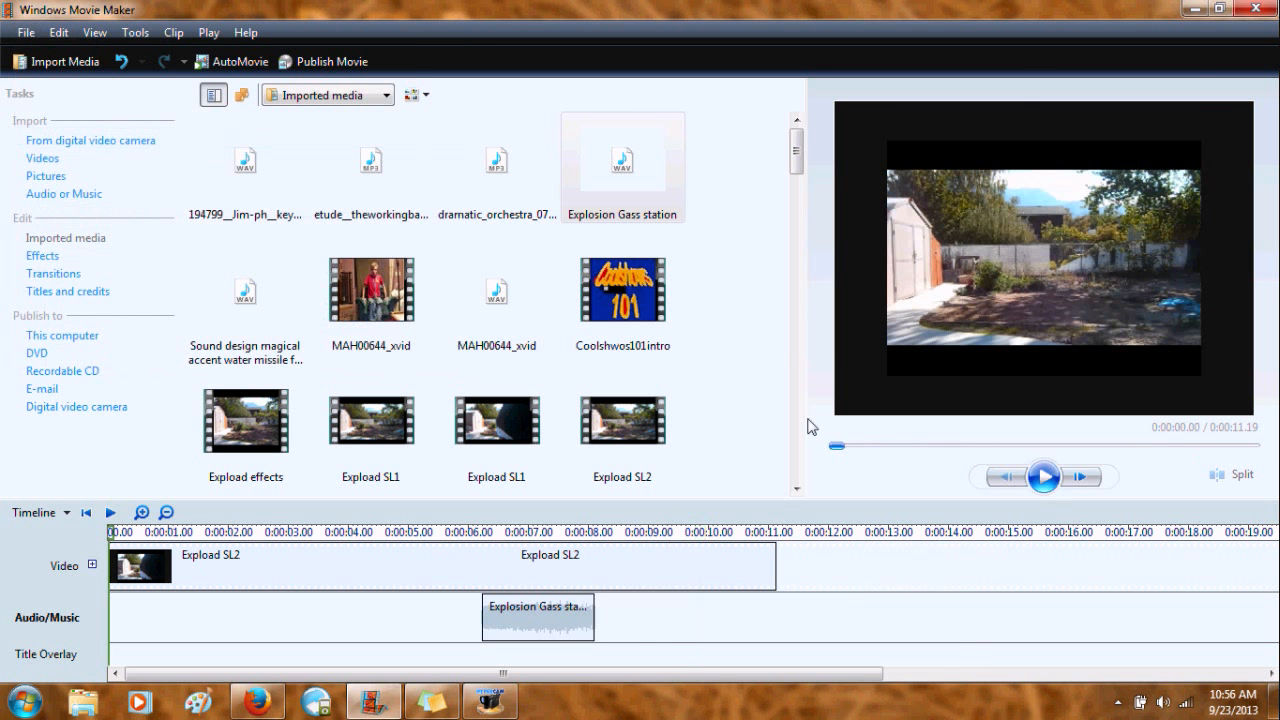
click(913, 600)
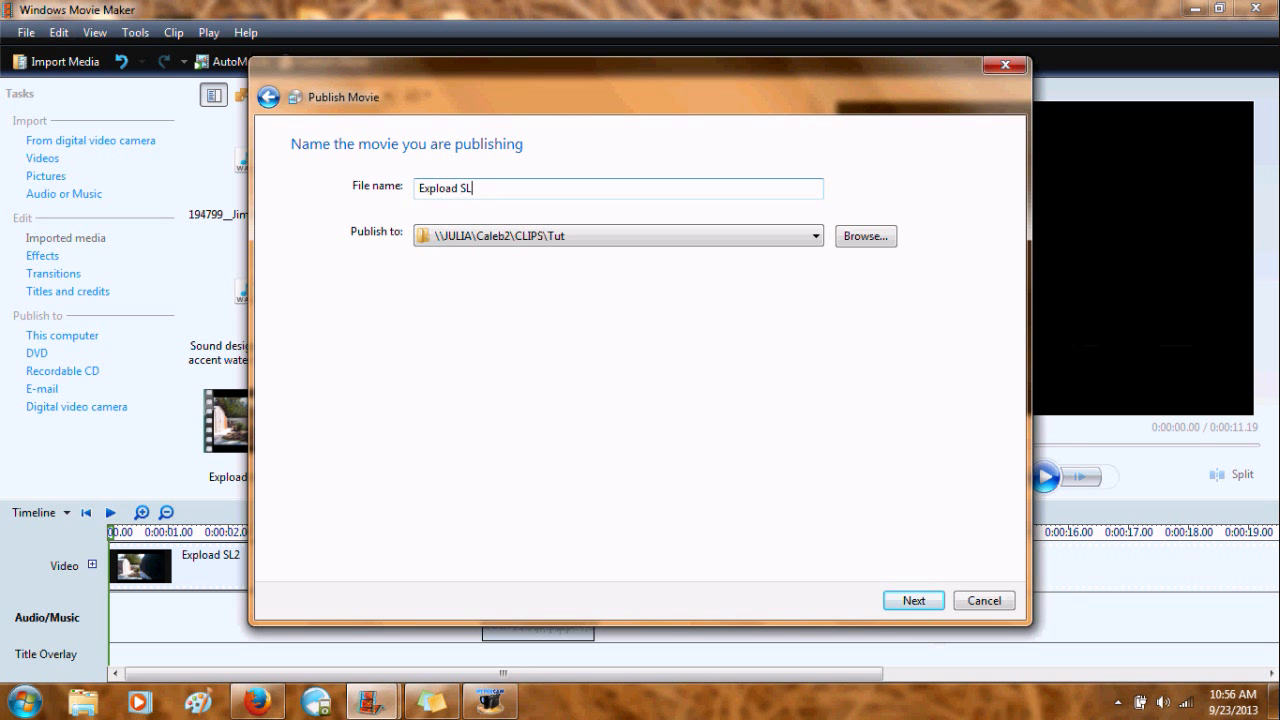
click(914, 603)
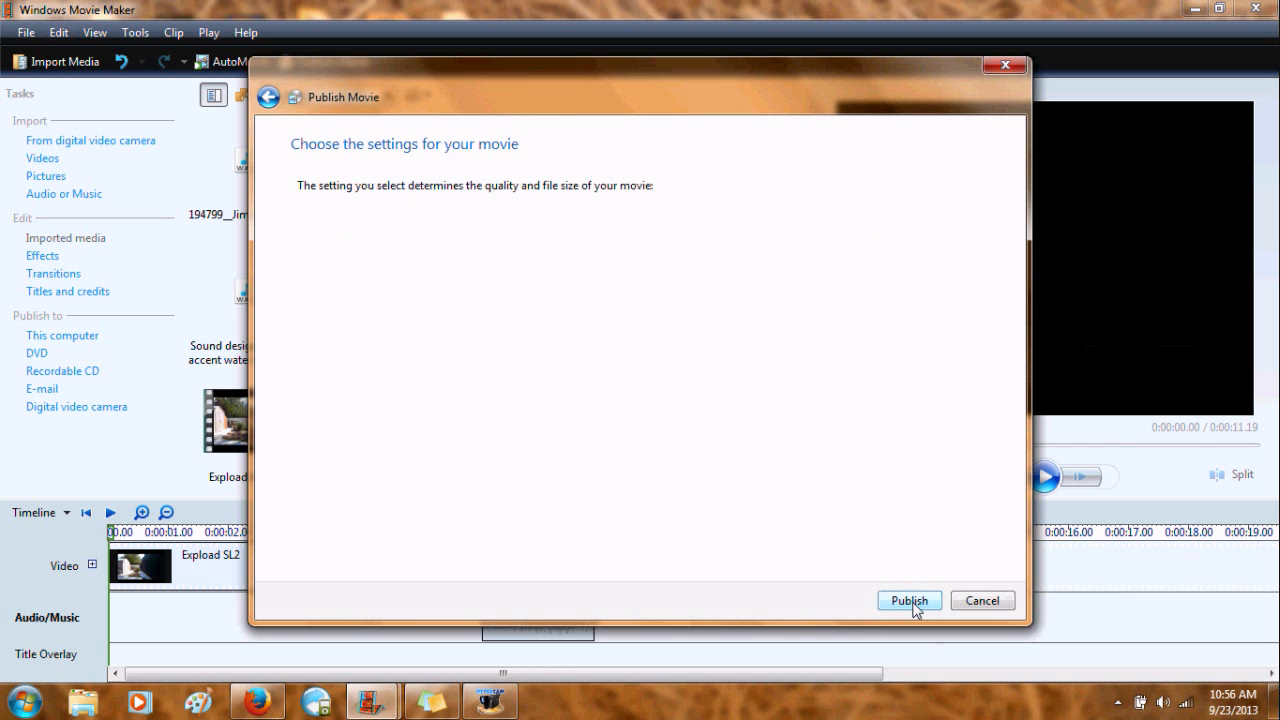
Choose the movie's quality setting, publish Expload SL3 and close the publishing wizard when it completes.
click(355, 292)
click(695, 287)
click(620, 403)
click(890, 598)
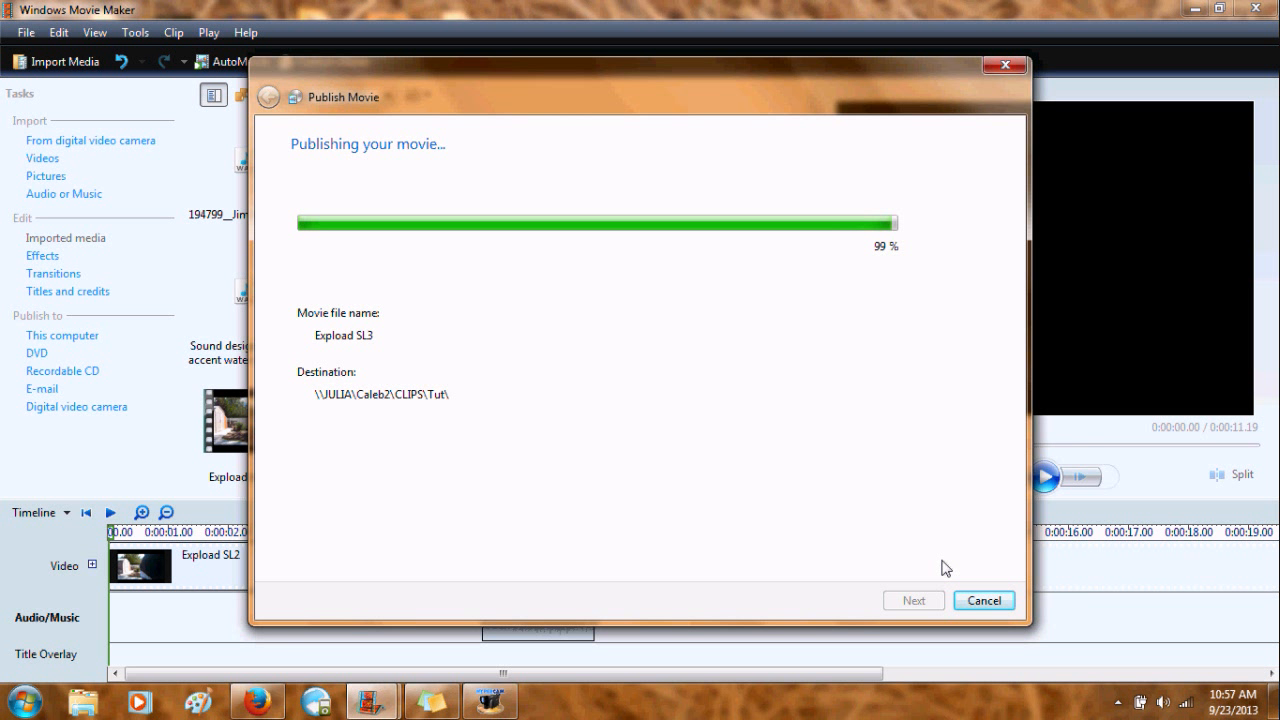
click(983, 600)
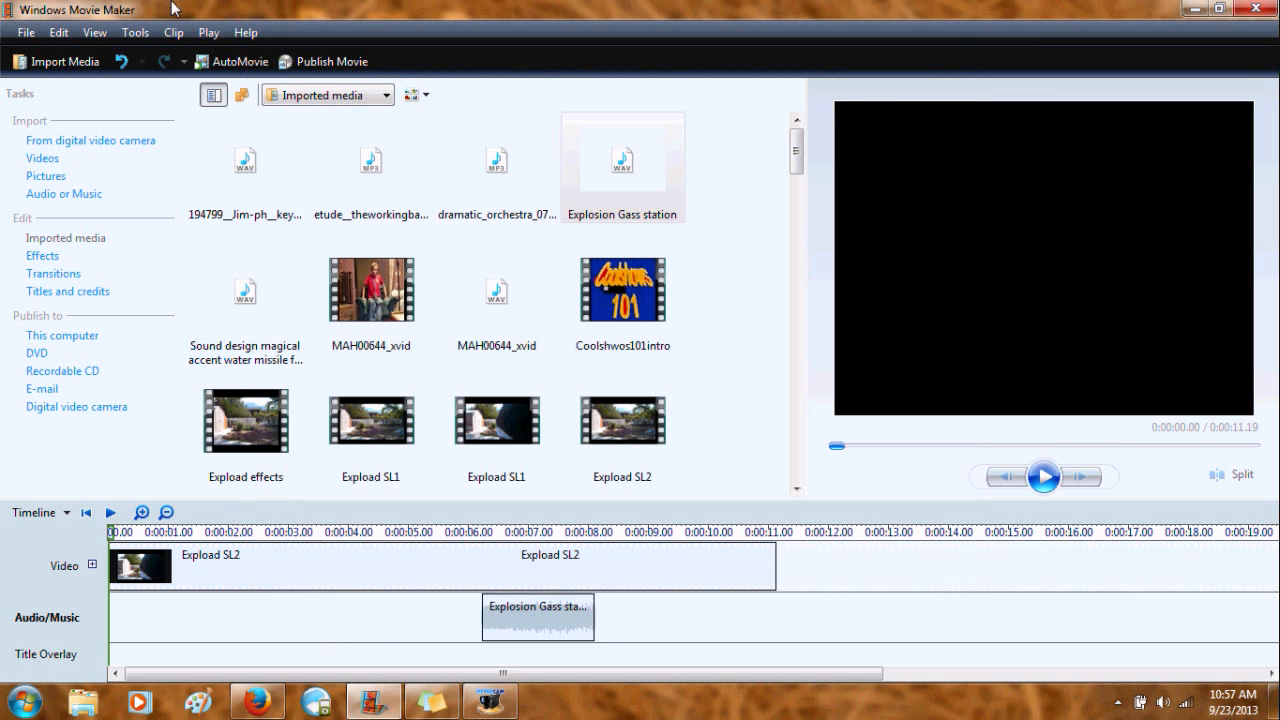
Start another new project, discarding the changes to the untitled Expload SL2 project.
click(27, 32)
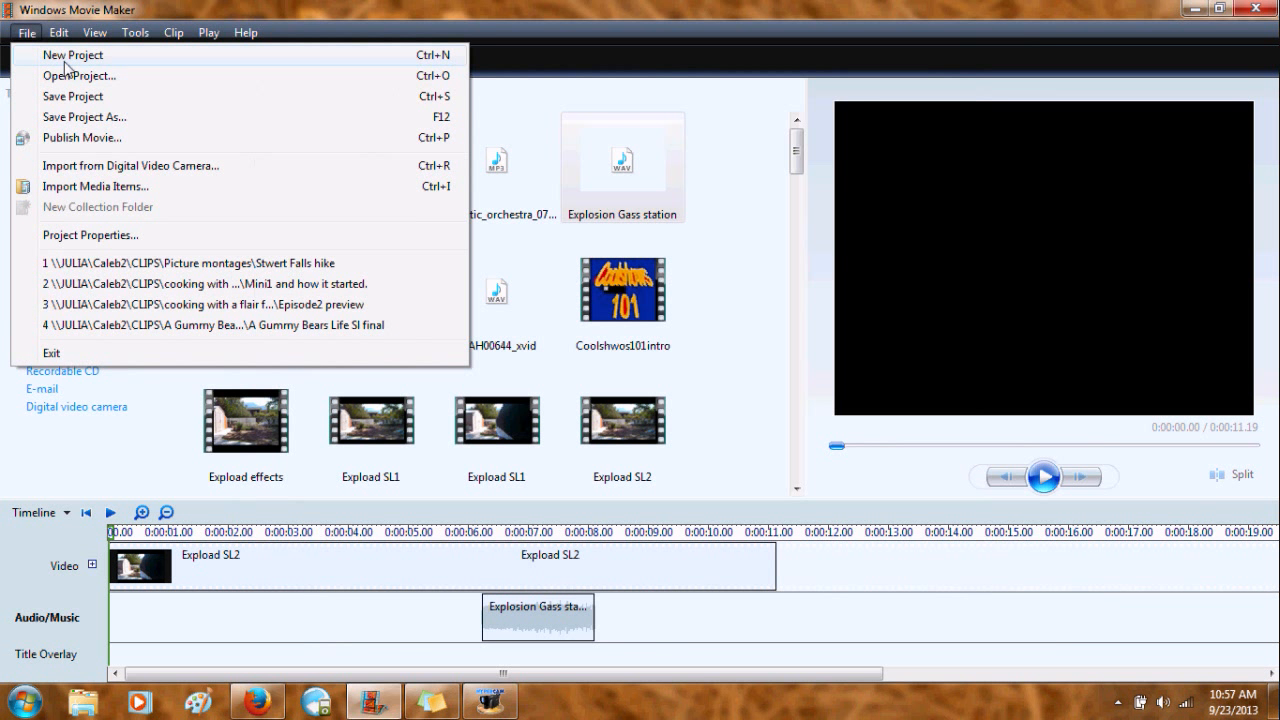
click(64, 62)
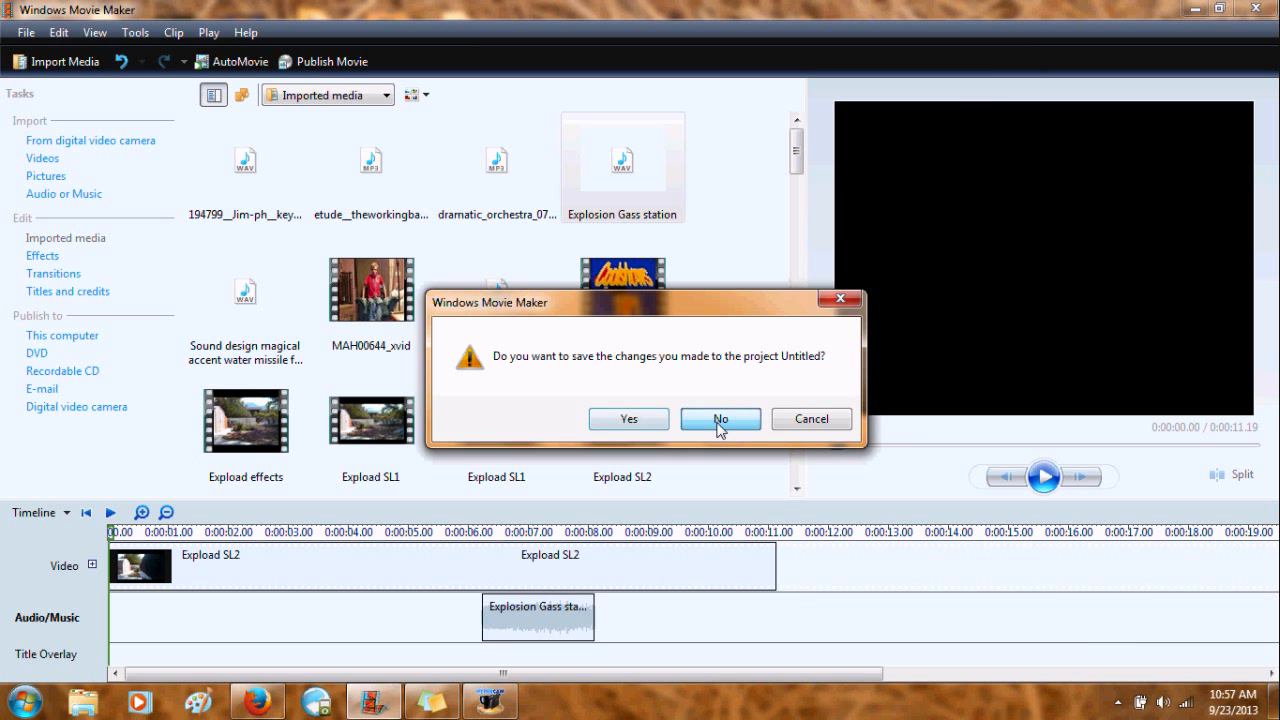
click(719, 424)
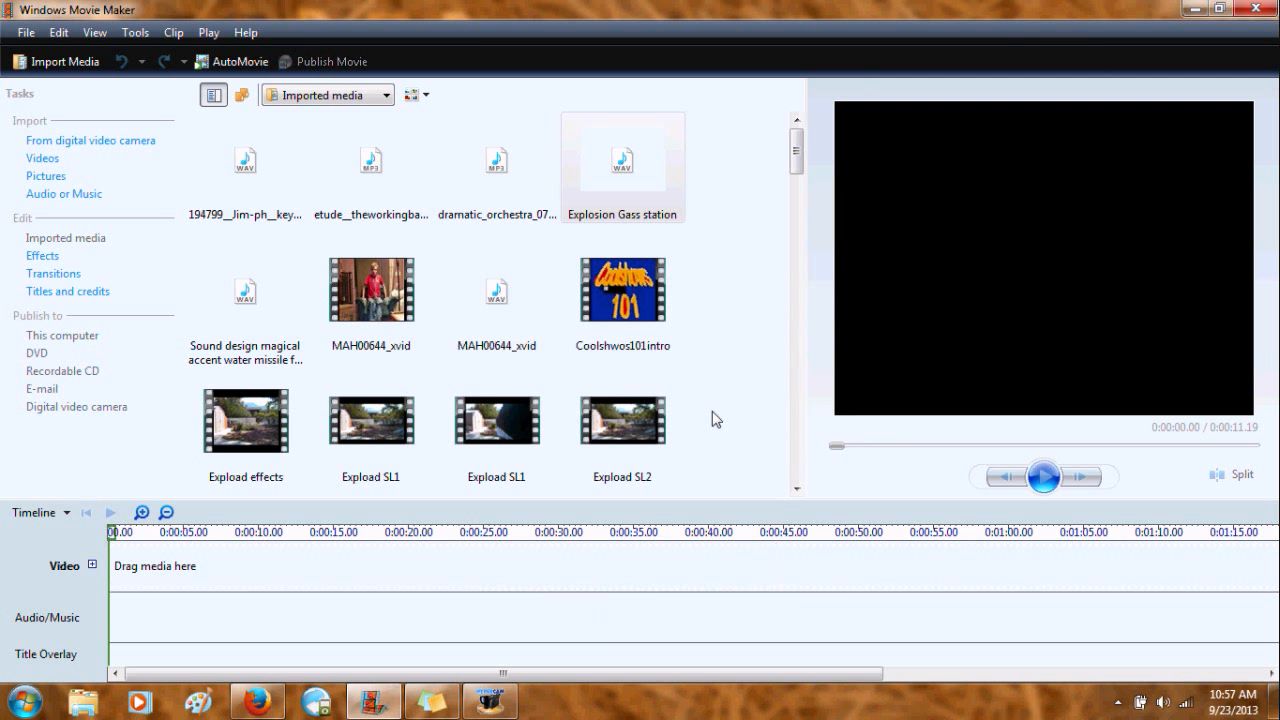
Import the Expload SL3 video and place it at the start of the Video track.
click(42, 160)
double_click(494, 400)
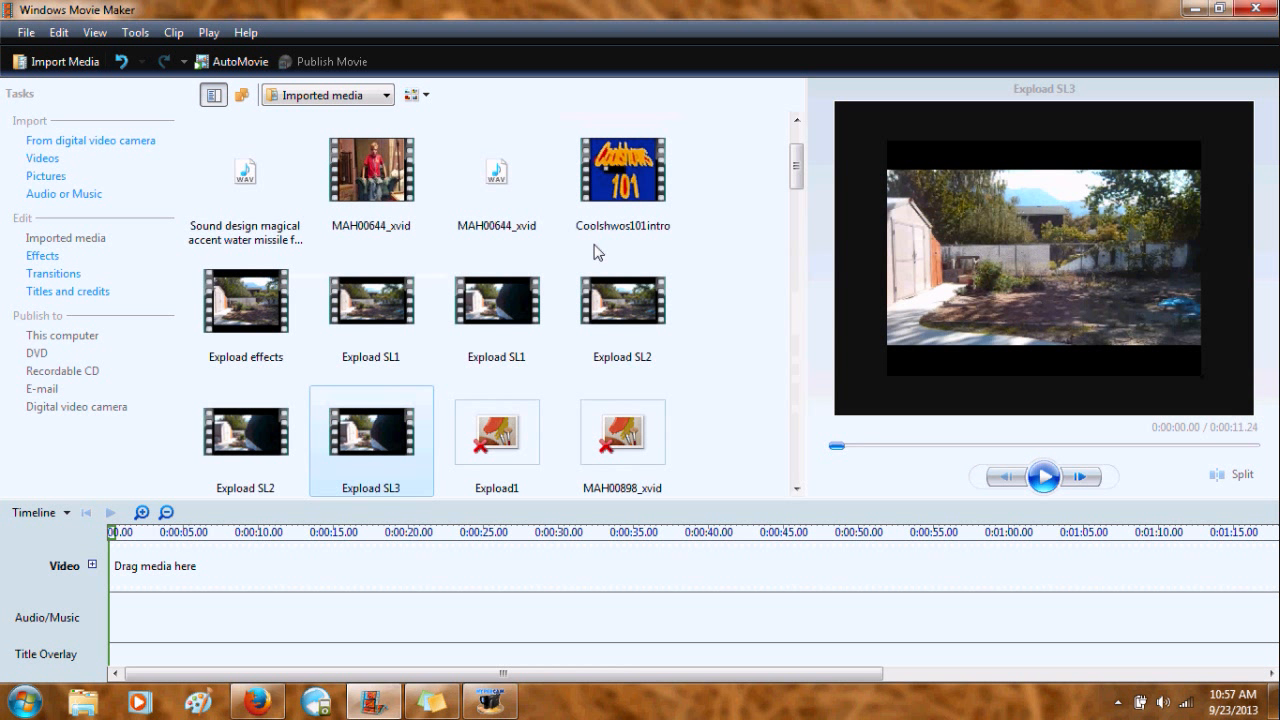
drag(368, 445, 246, 571)
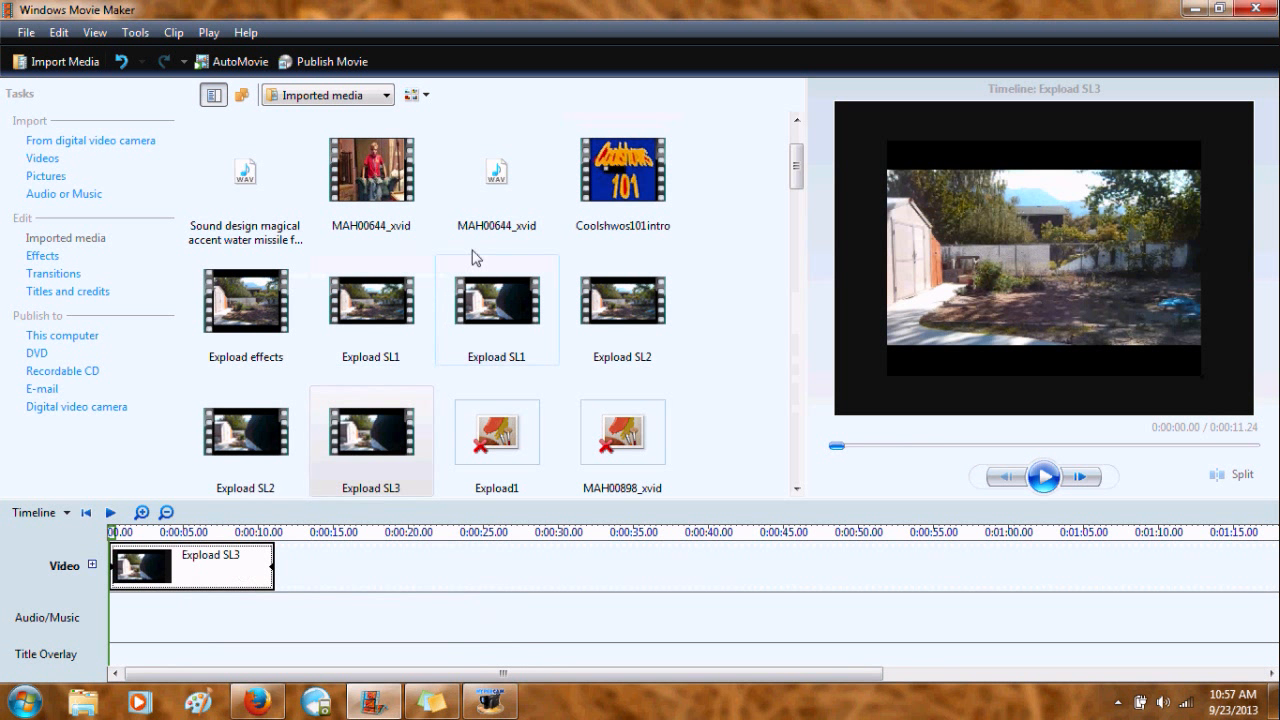
Add dramatic_orchestra_07_the_infiltrator_L2 at the start of the Audio/Music track and trim it to the end of the Expload SL3 clip.
scroll(537, 243, up, 1)
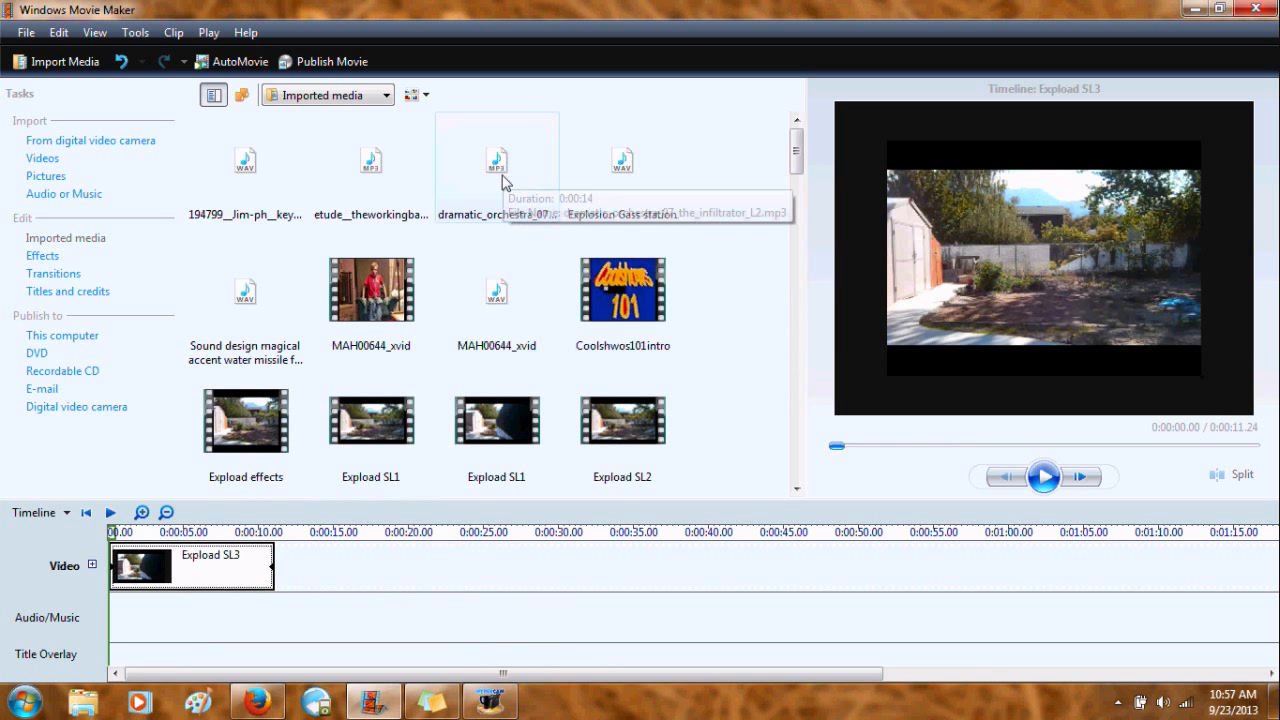
drag(524, 200, 89, 625)
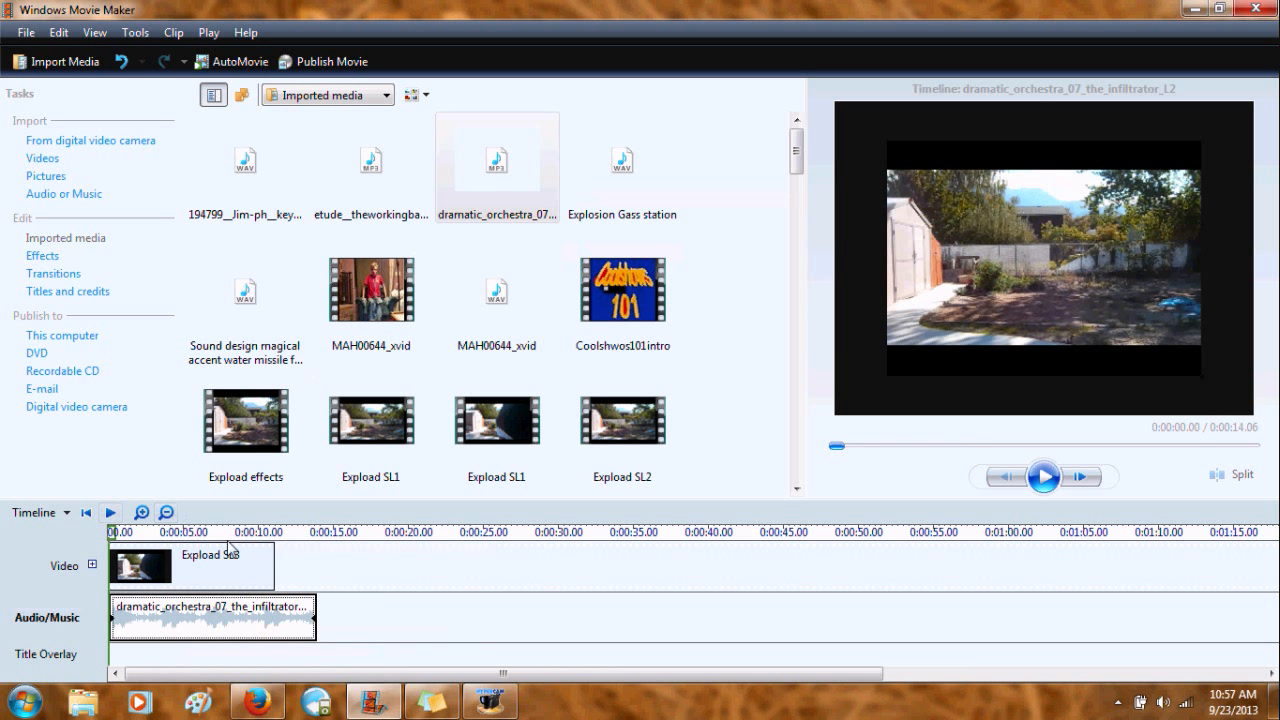
drag(315, 617, 262, 615)
Apply a fade-out to the orchestra music and preview the movie full screen from the start.
right_click(262, 615)
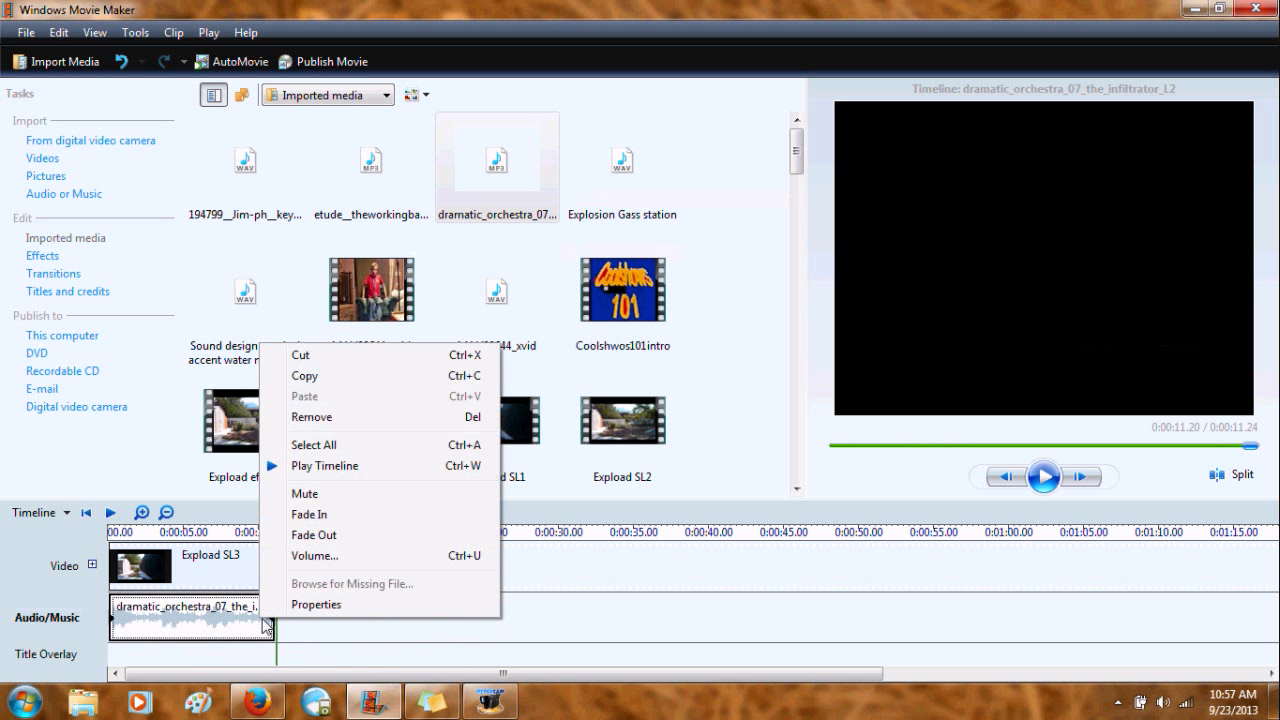
click(306, 535)
click(87, 512)
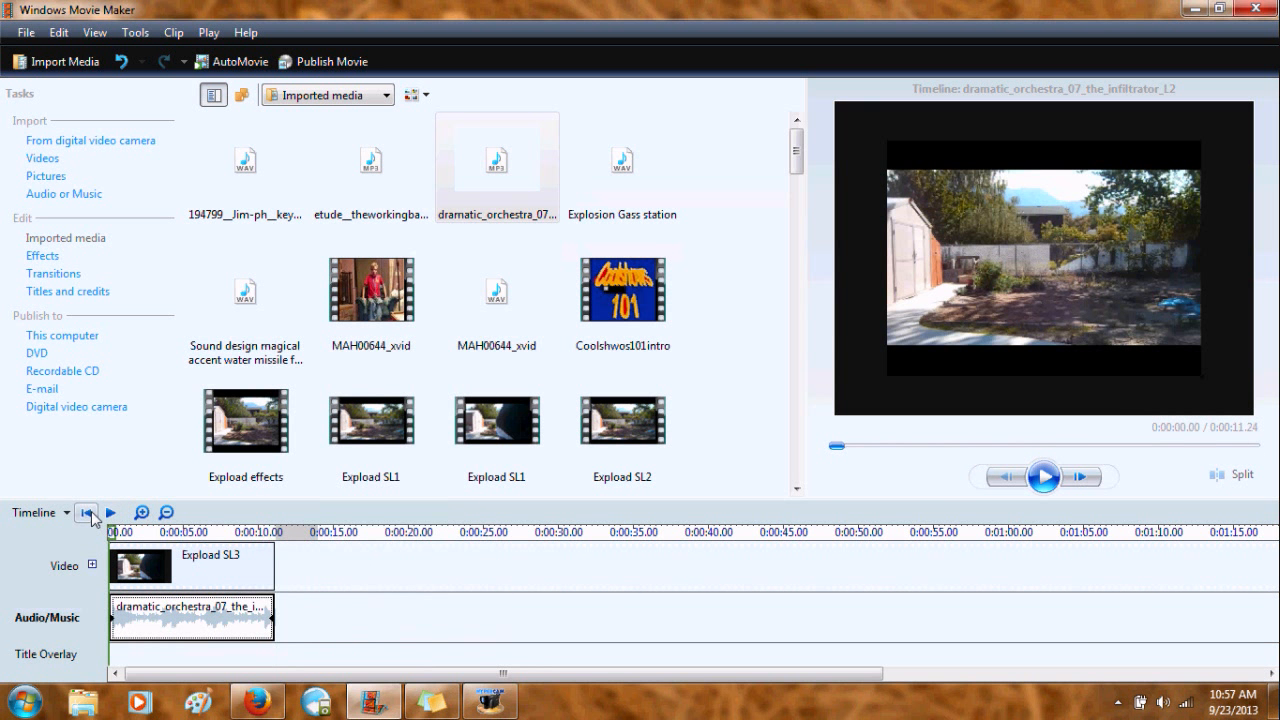
key(alt+Return)
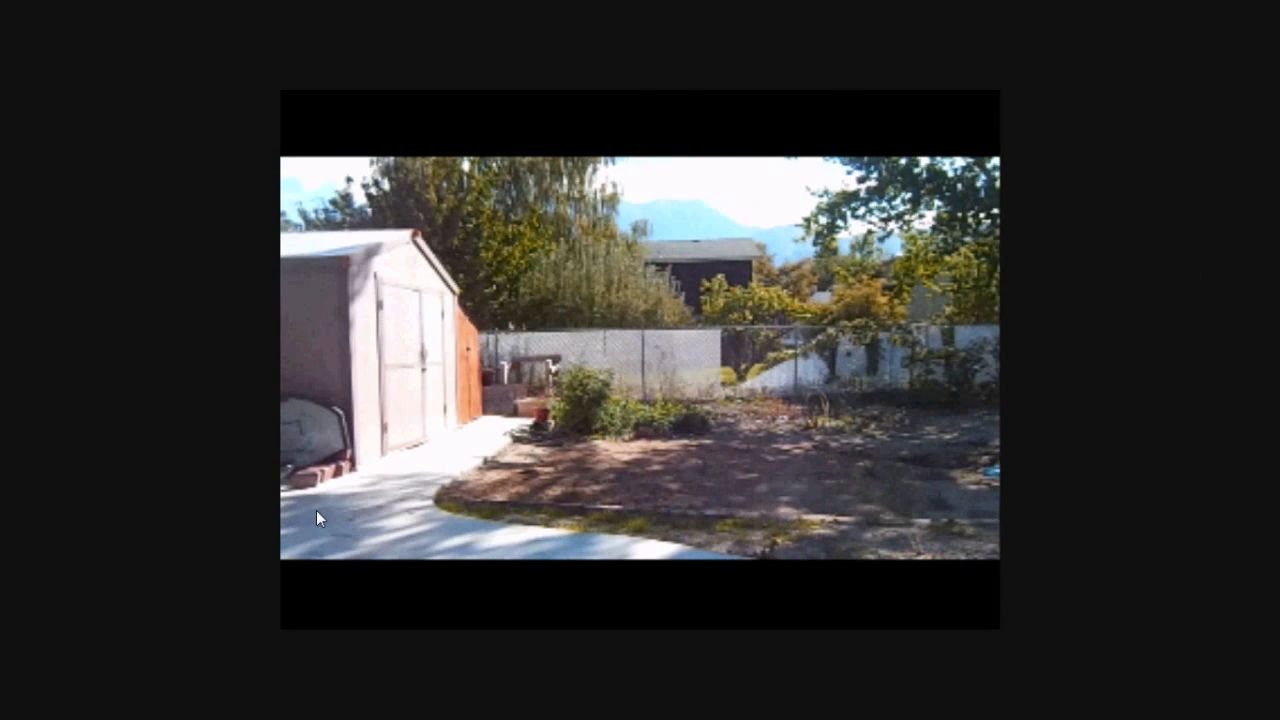
key(Escape)
click(1043, 476)
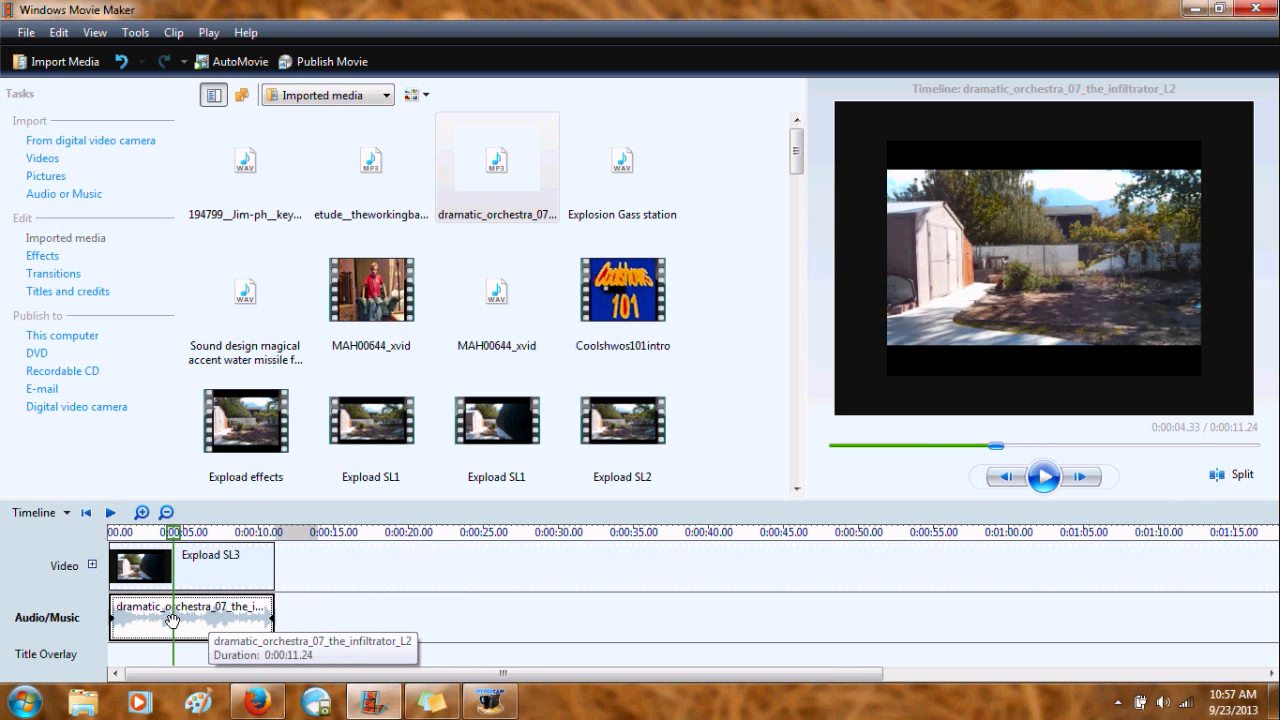
Trim the beginning of the Expload SL3 clip at about 1.63 seconds.
click(141, 513)
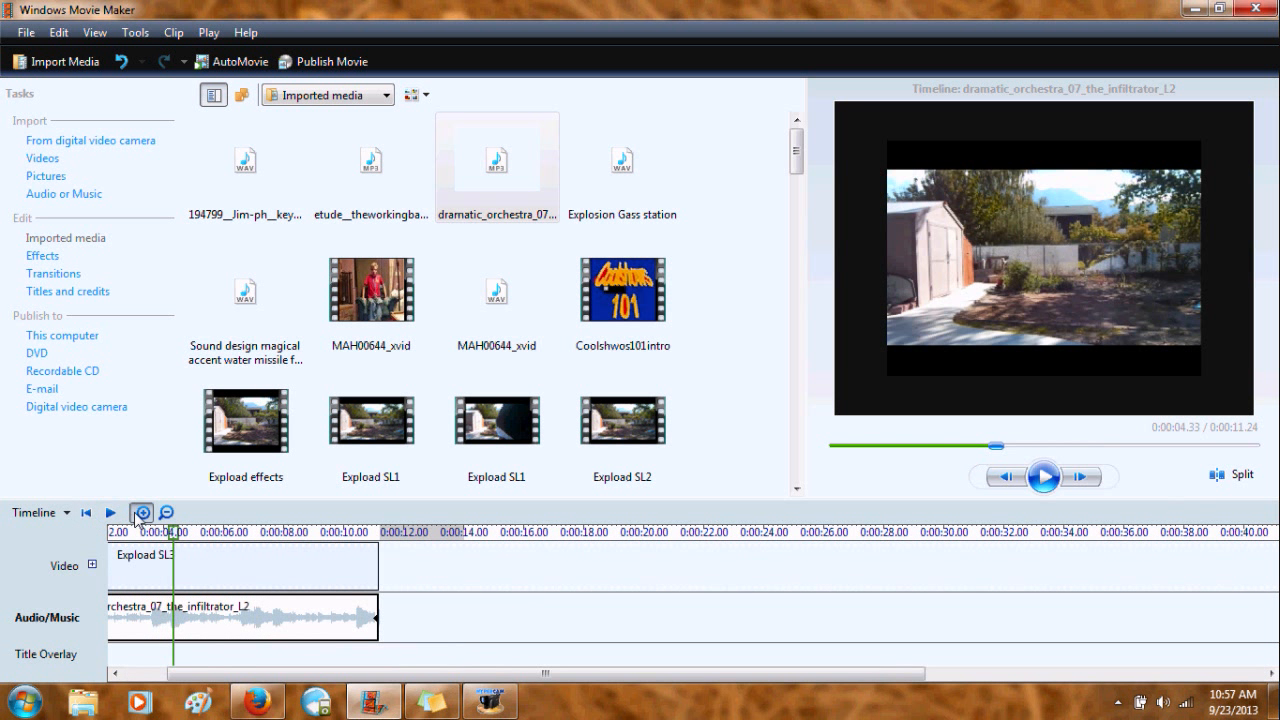
click(141, 513)
drag(300, 677, 152, 660)
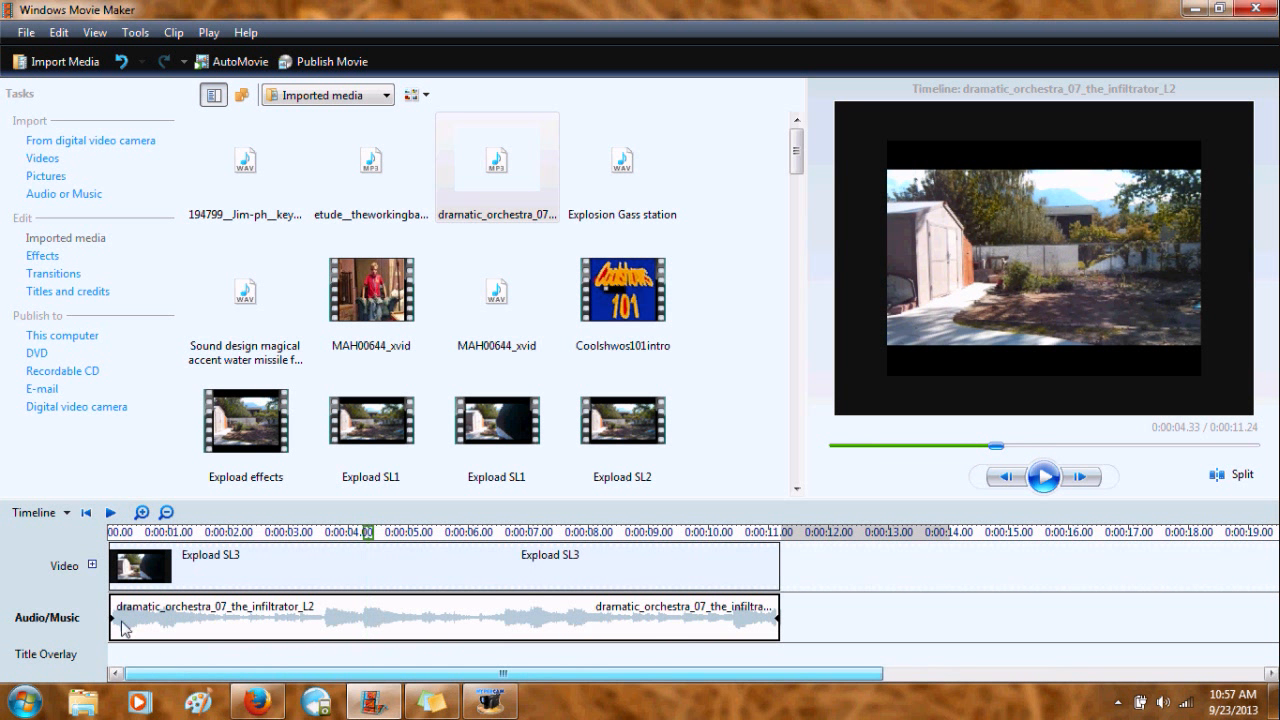
drag(111, 534, 203, 536)
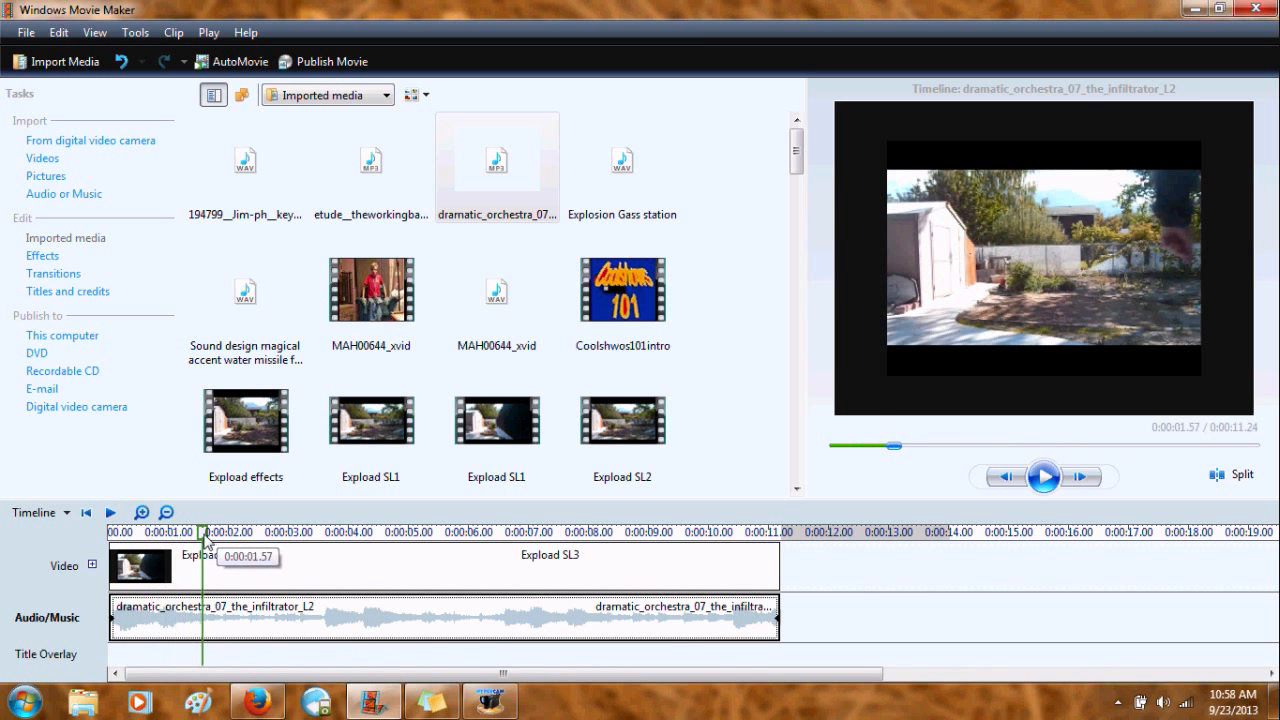
click(1008, 481)
click(1083, 484)
click(1083, 484)
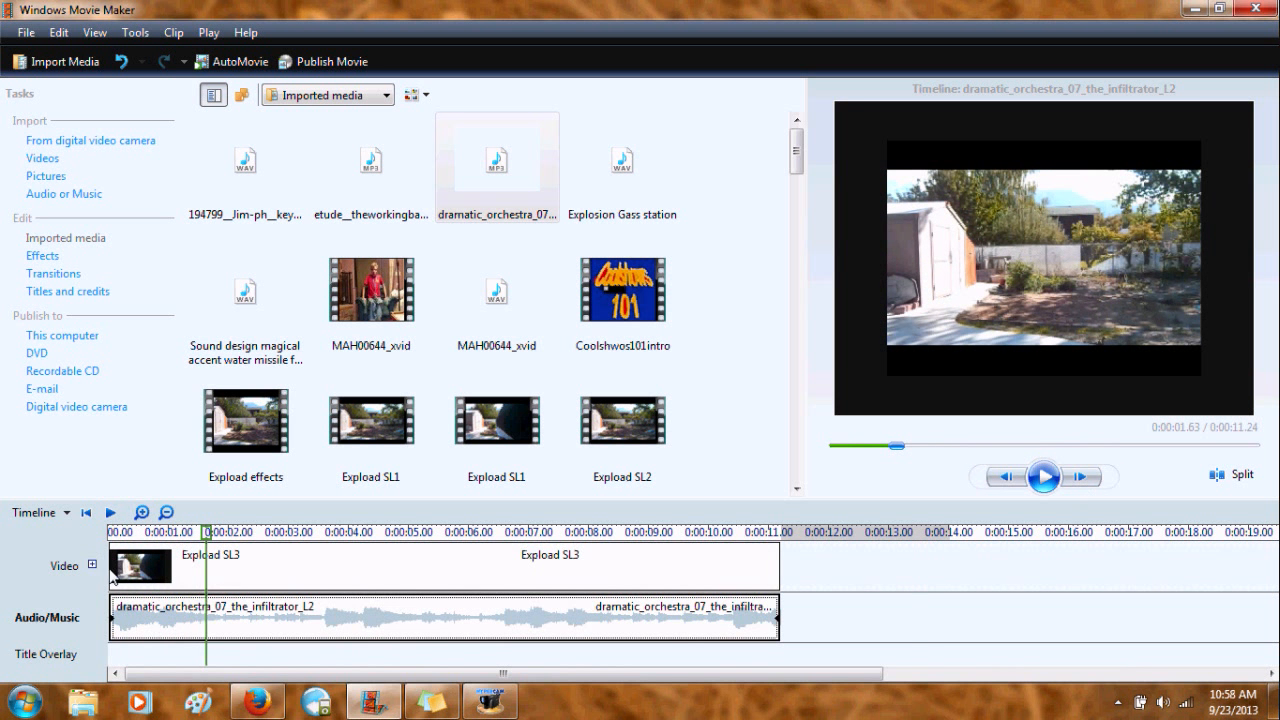
click(206, 571)
drag(115, 565, 212, 585)
Shorten the end of the orchestra music to match the trimmed video and preview the movie from the start.
click(755, 615)
drag(773, 612, 685, 593)
drag(697, 534, 702, 577)
click(1080, 481)
click(1080, 481)
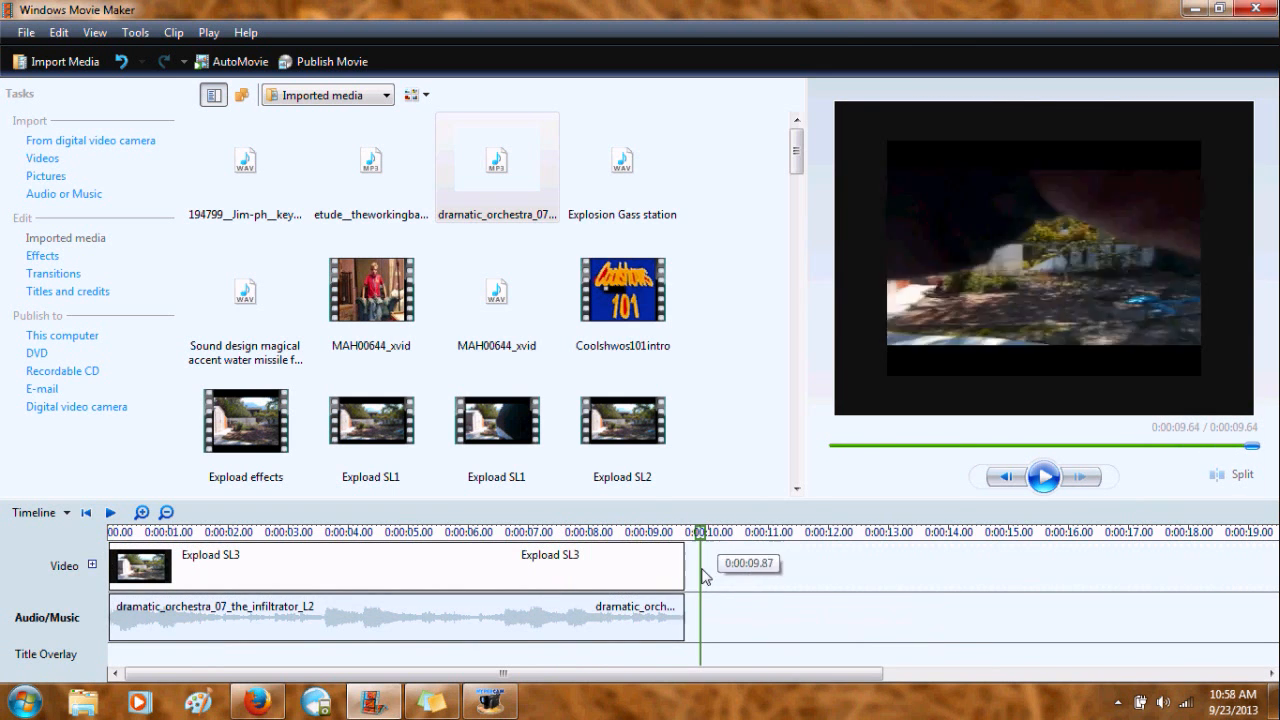
click(640, 617)
click(86, 514)
key(alt+Return)
key(Escape)
click(1043, 477)
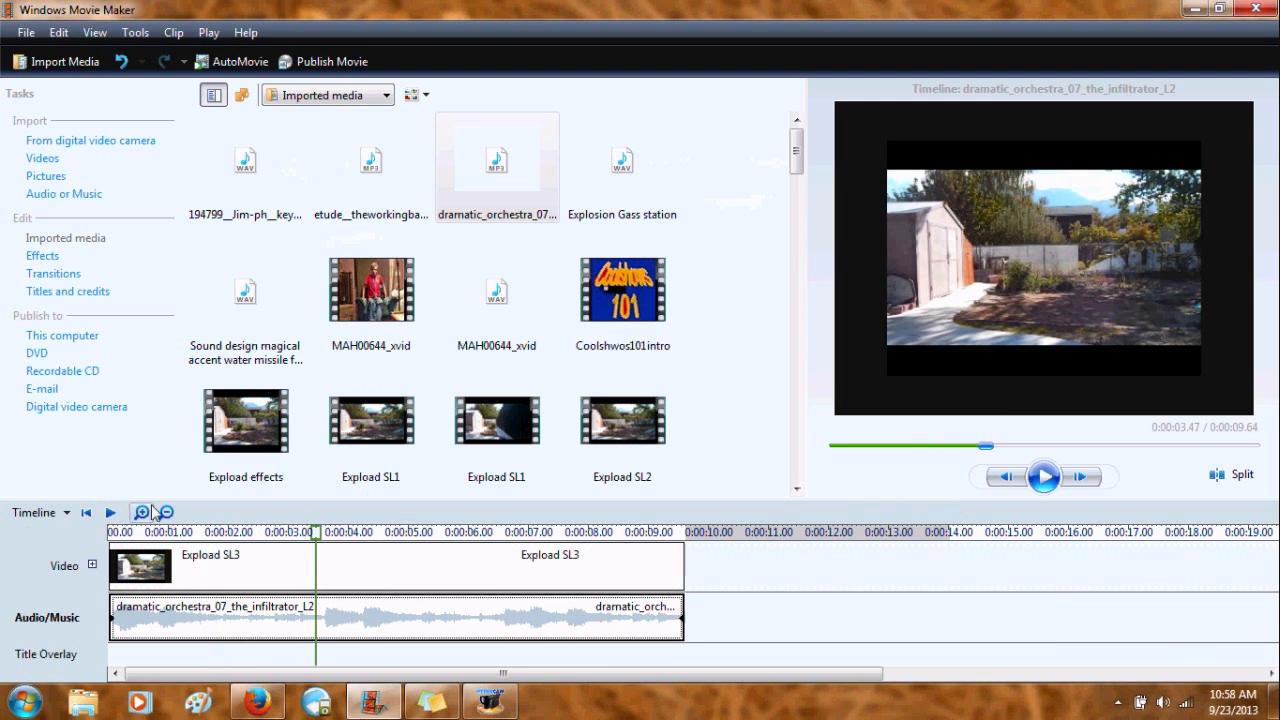
Trim the start of the Expload SL3 clip slightly further and cut the end of the music to match.
click(145, 512)
click(145, 512)
click(87, 514)
click(119, 572)
drag(464, 675, 1150, 677)
click(688, 627)
drag(691, 625, 686, 625)
Preview the retrimmed movie full screen from the start.
click(87, 513)
key(alt+Return)
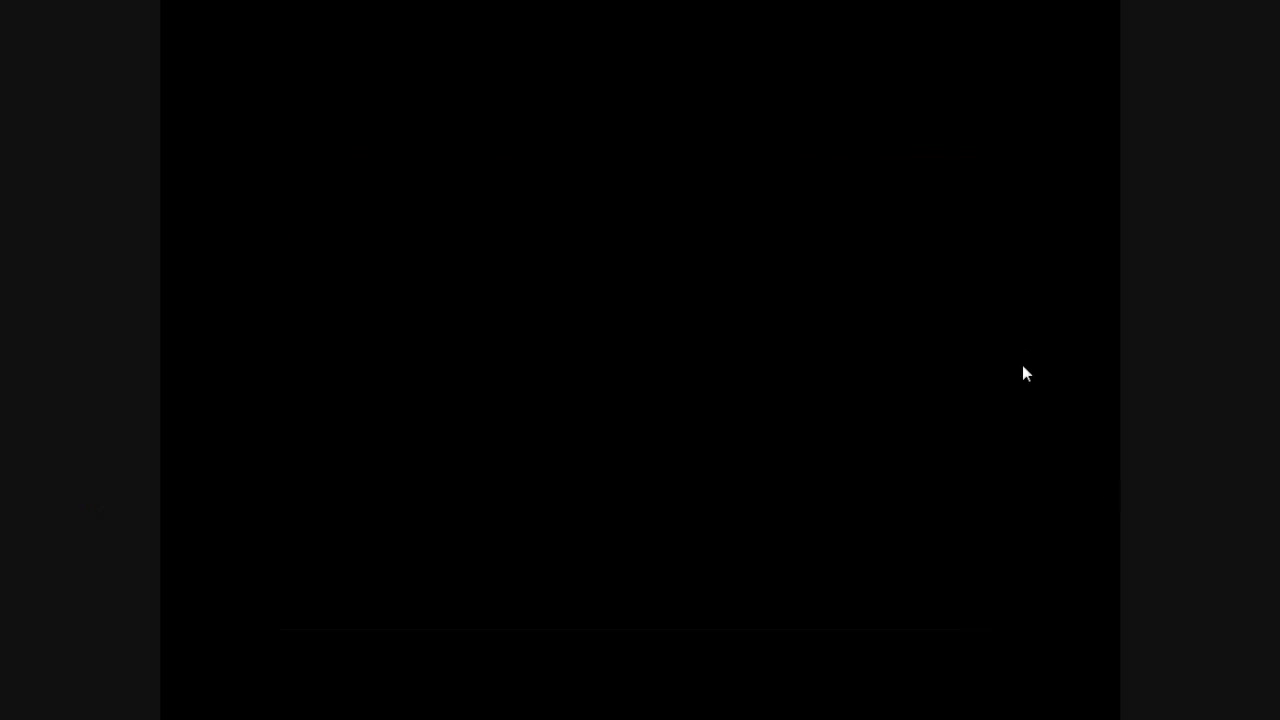
key(Escape)
Trim the ends of both the Expload SL3 clip and the orchestra music to about 8.93 seconds.
drag(1020, 677, 1146, 677)
drag(933, 534, 742, 580)
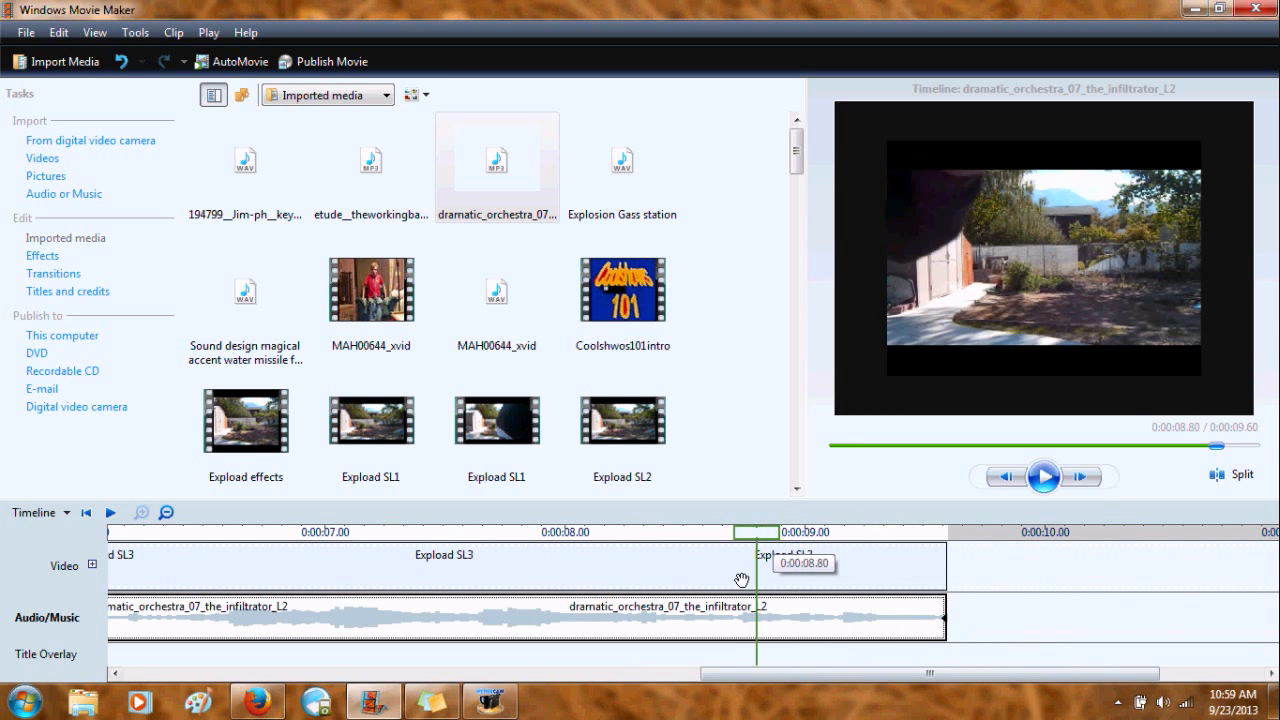
click(1080, 477)
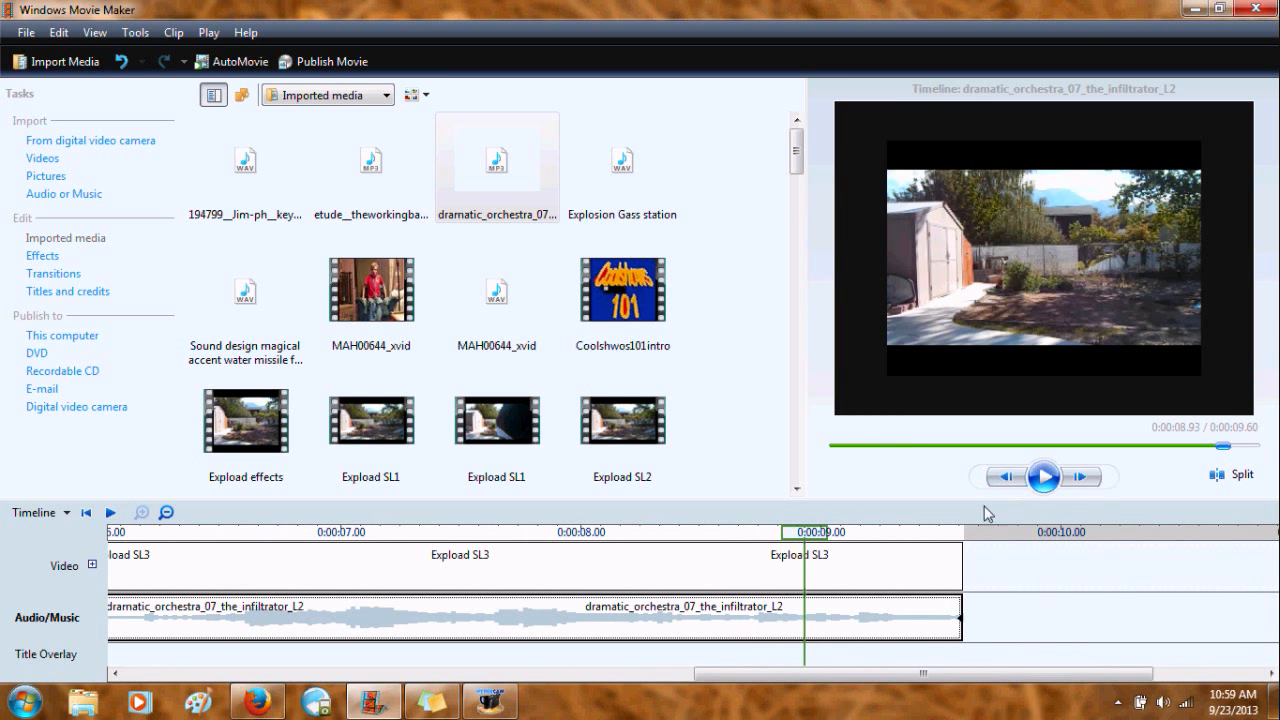
drag(958, 586, 798, 570)
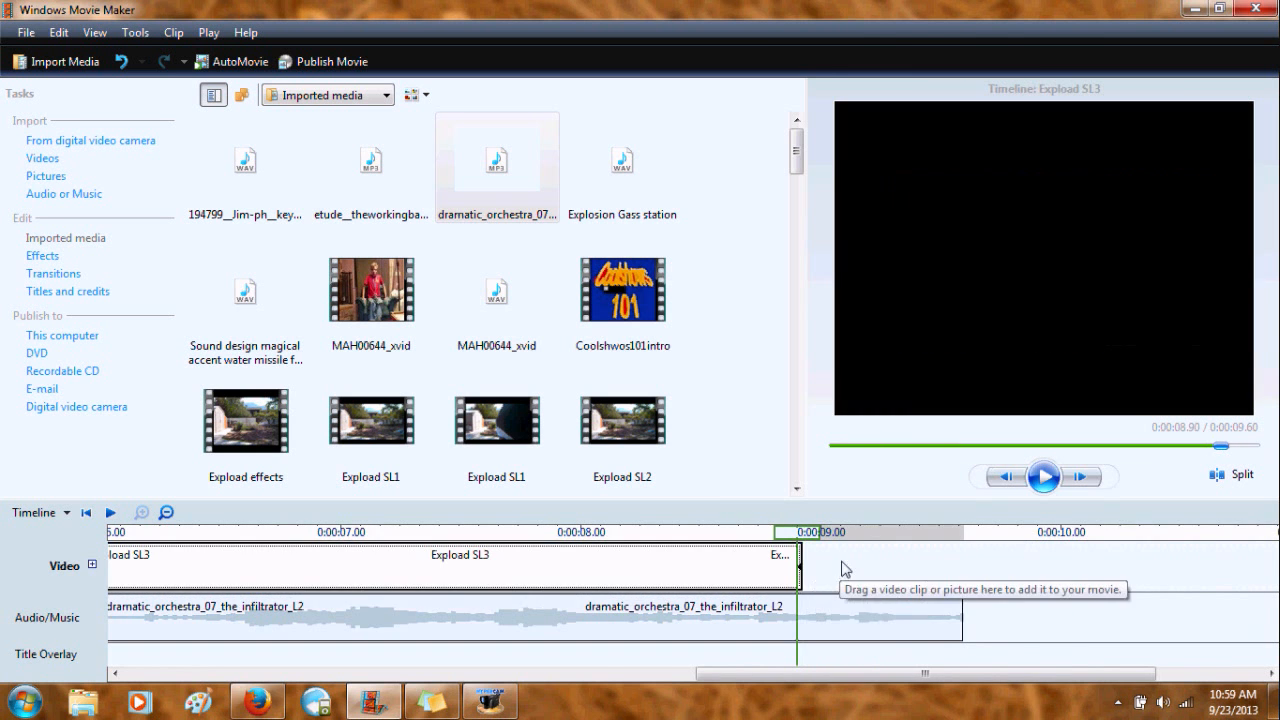
drag(961, 622, 800, 627)
Play the movie full screen from the beginning to check the new ending.
click(86, 513)
key(alt+Return)
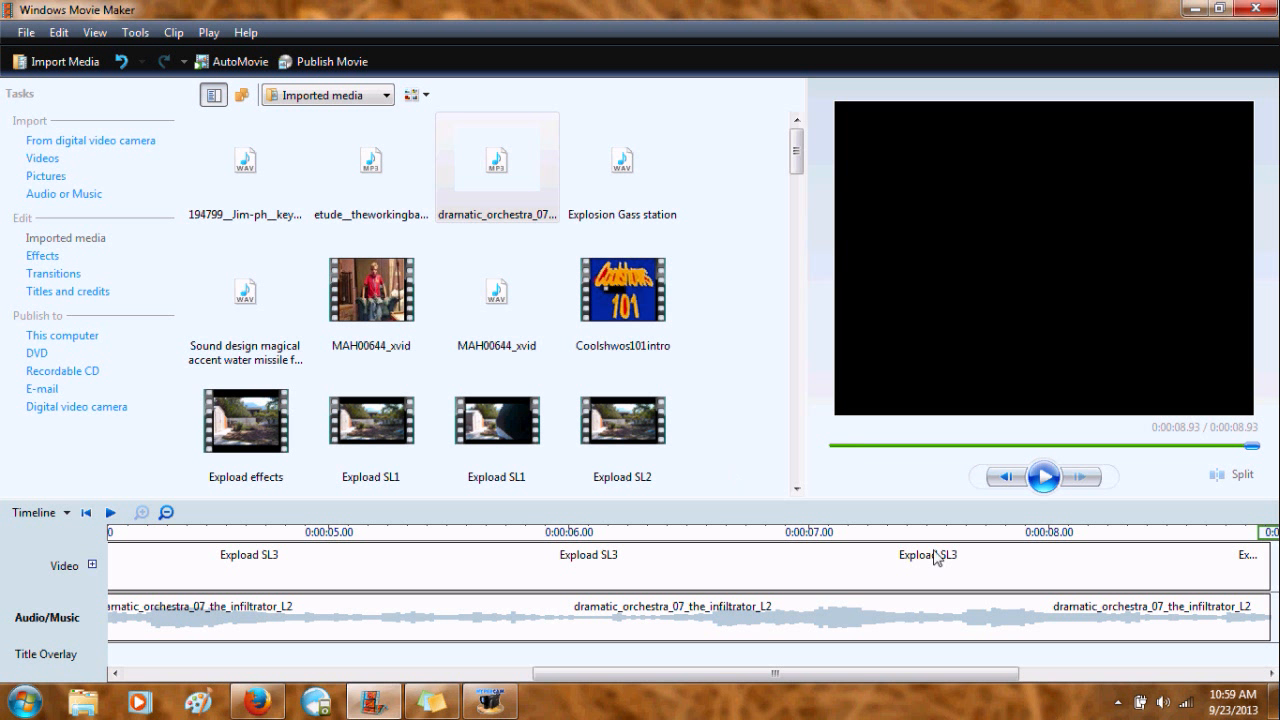
drag(809, 674, 309, 563)
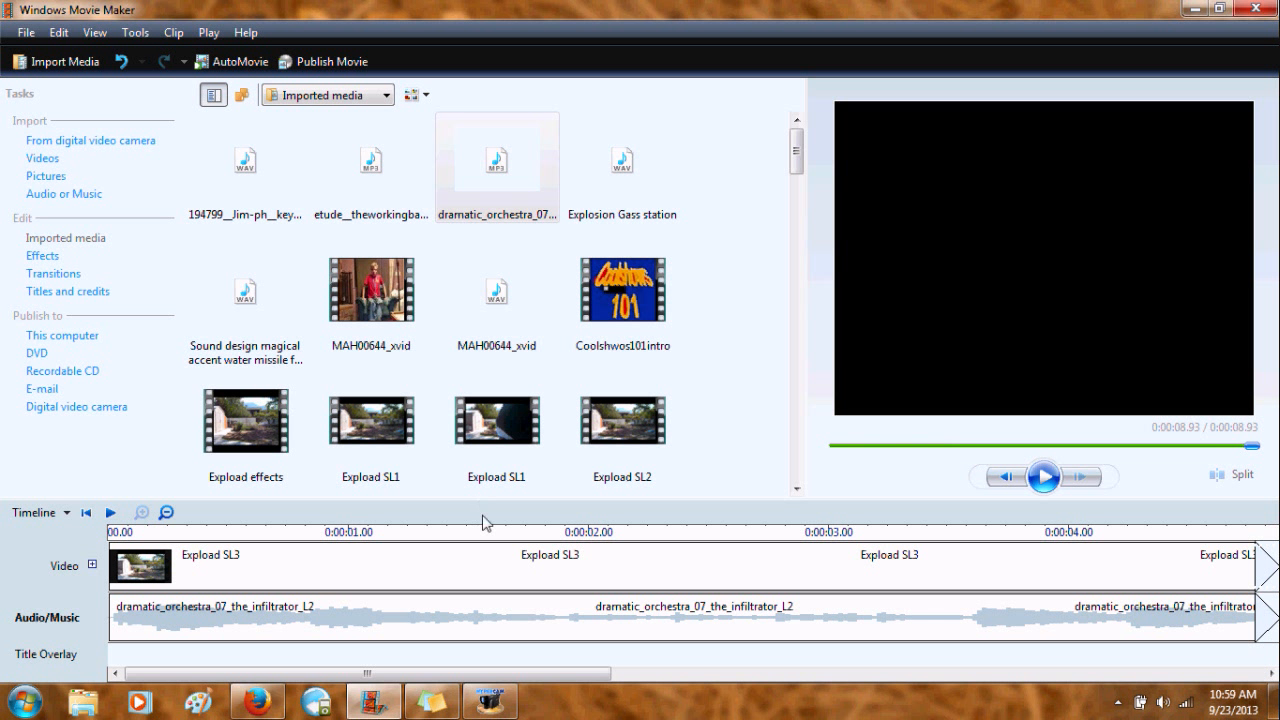
click(26, 34)
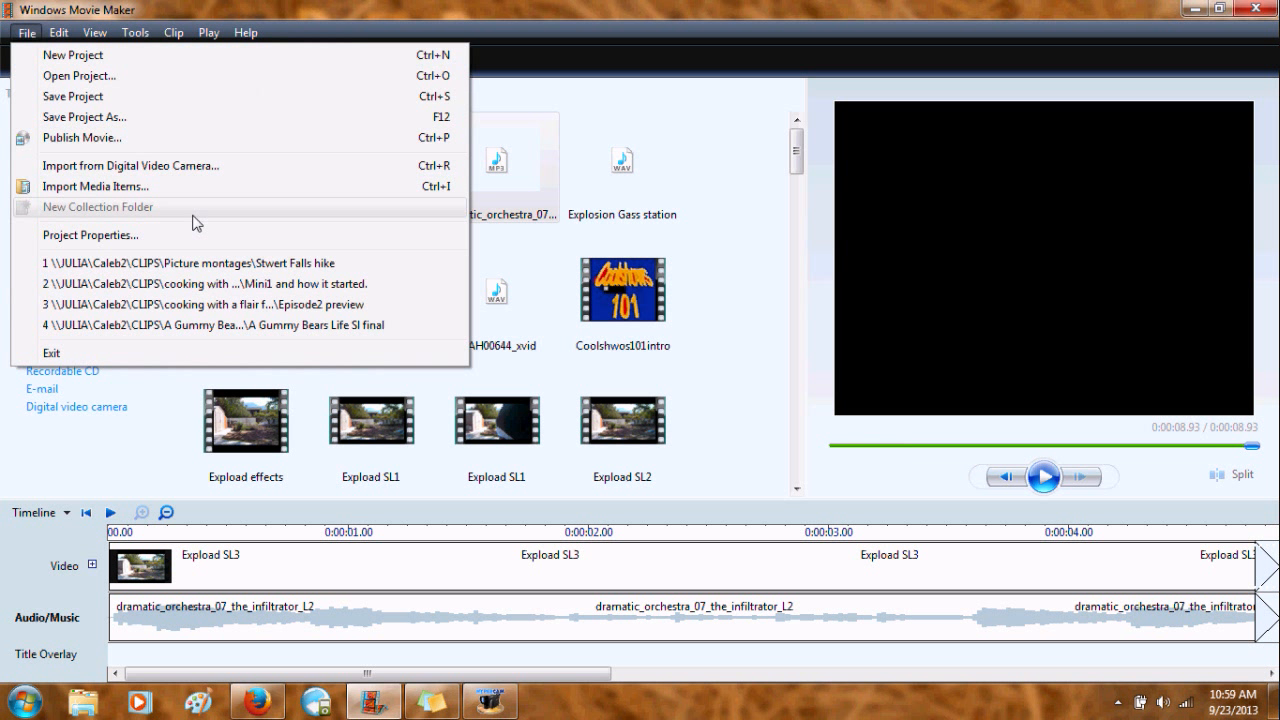
click(166, 100)
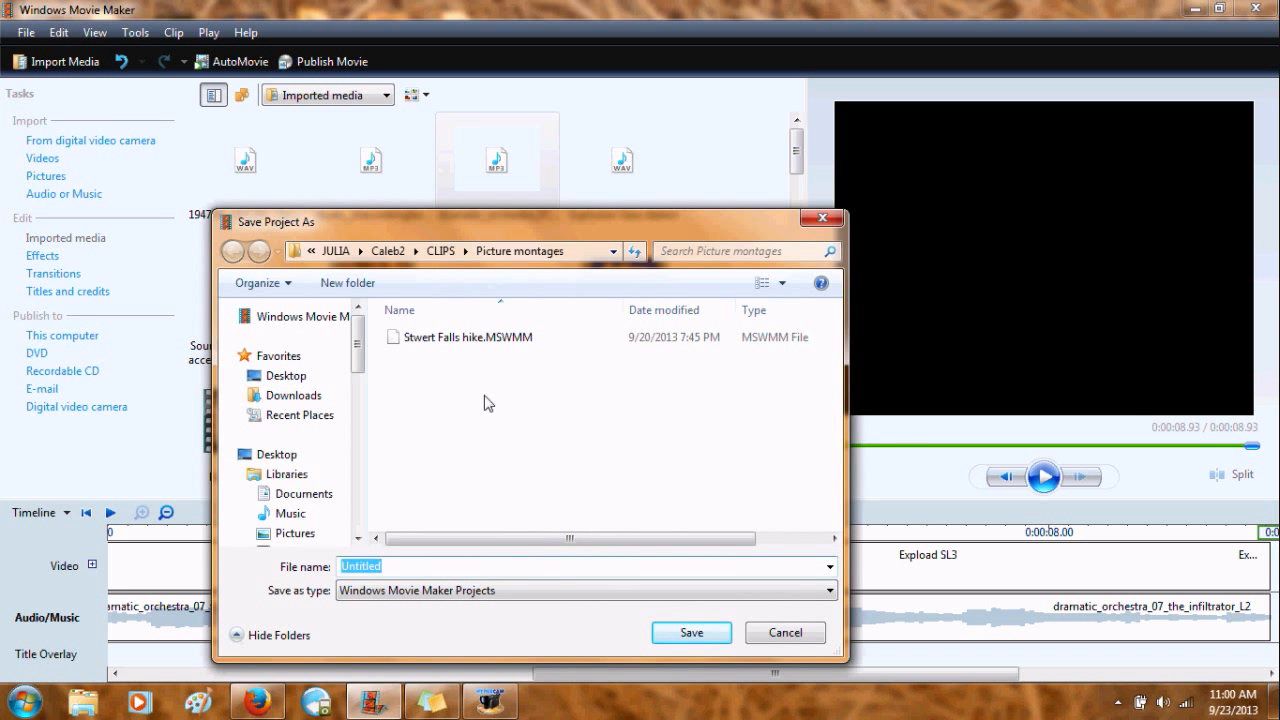
click(815, 640)
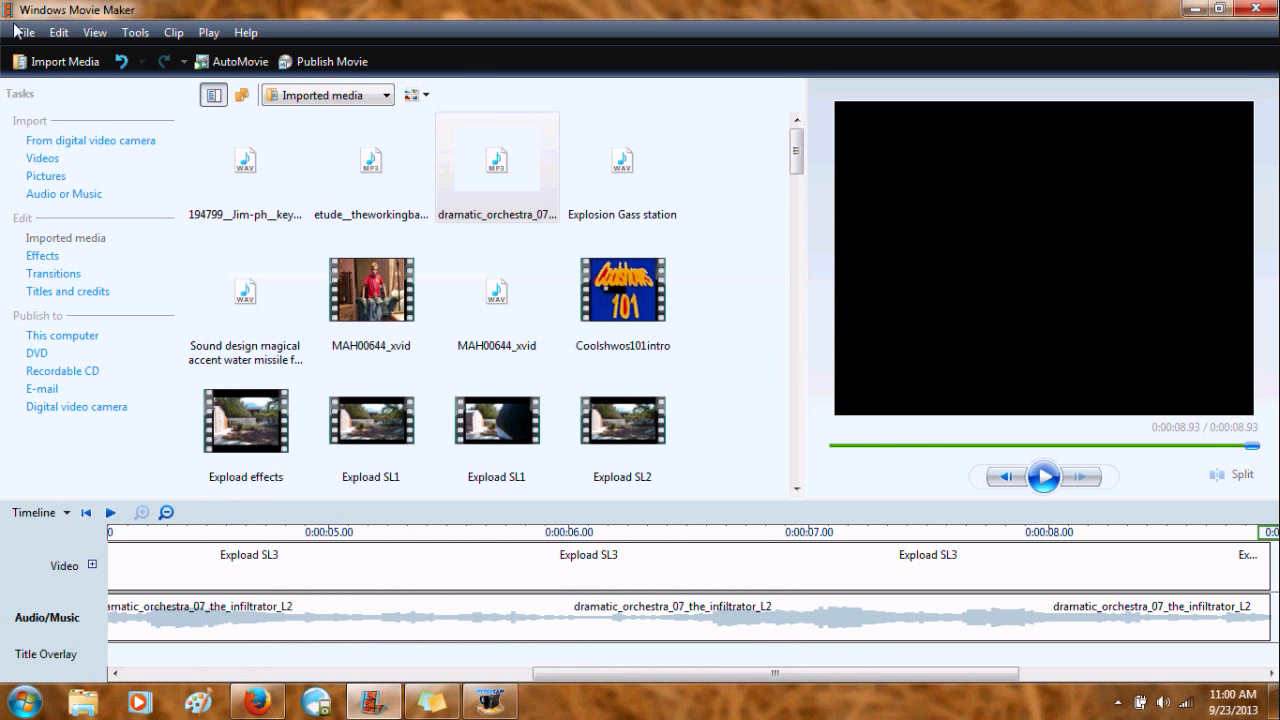
Start publishing the movie to this computer under the file name Expload Final.
click(15, 30)
click(92, 138)
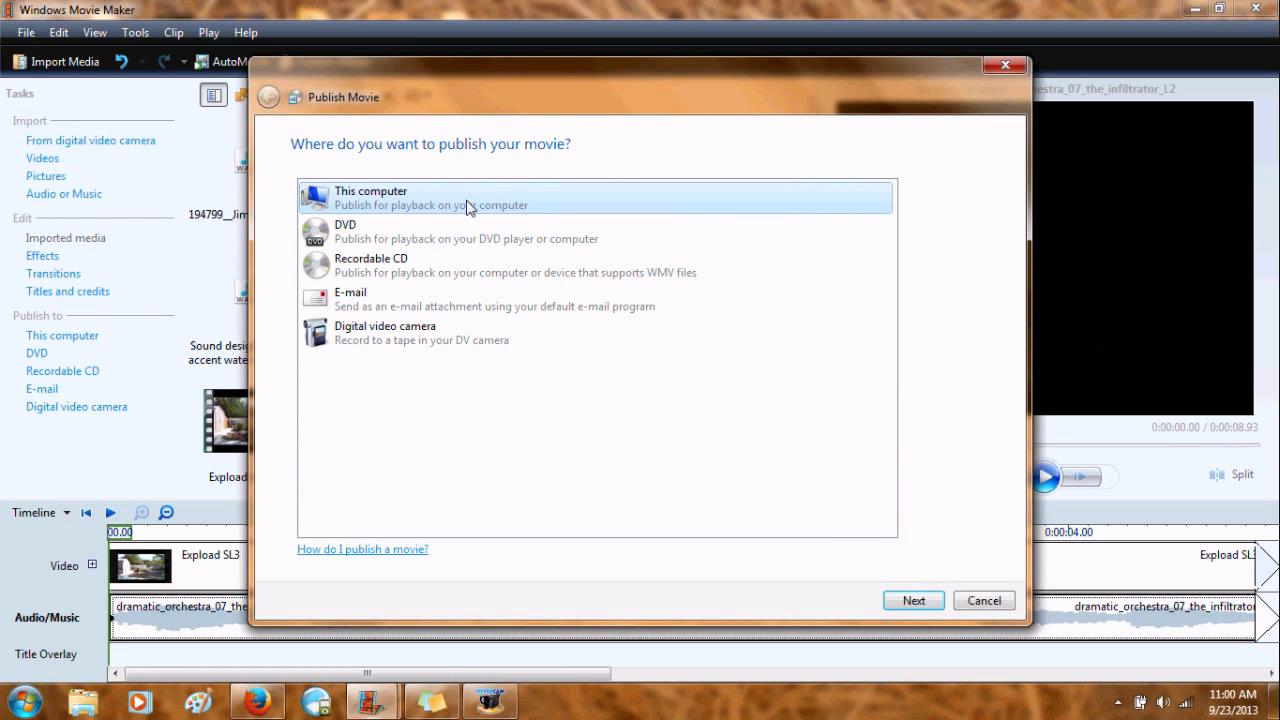
click(928, 600)
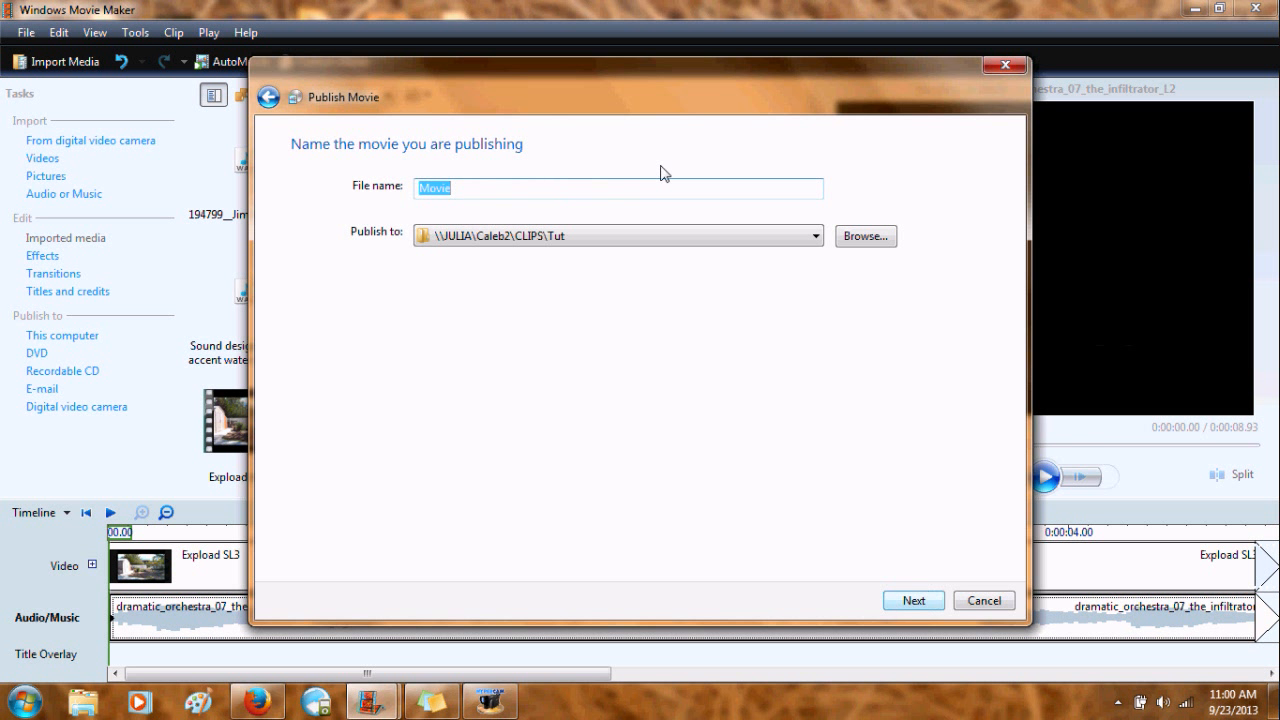
text(E)
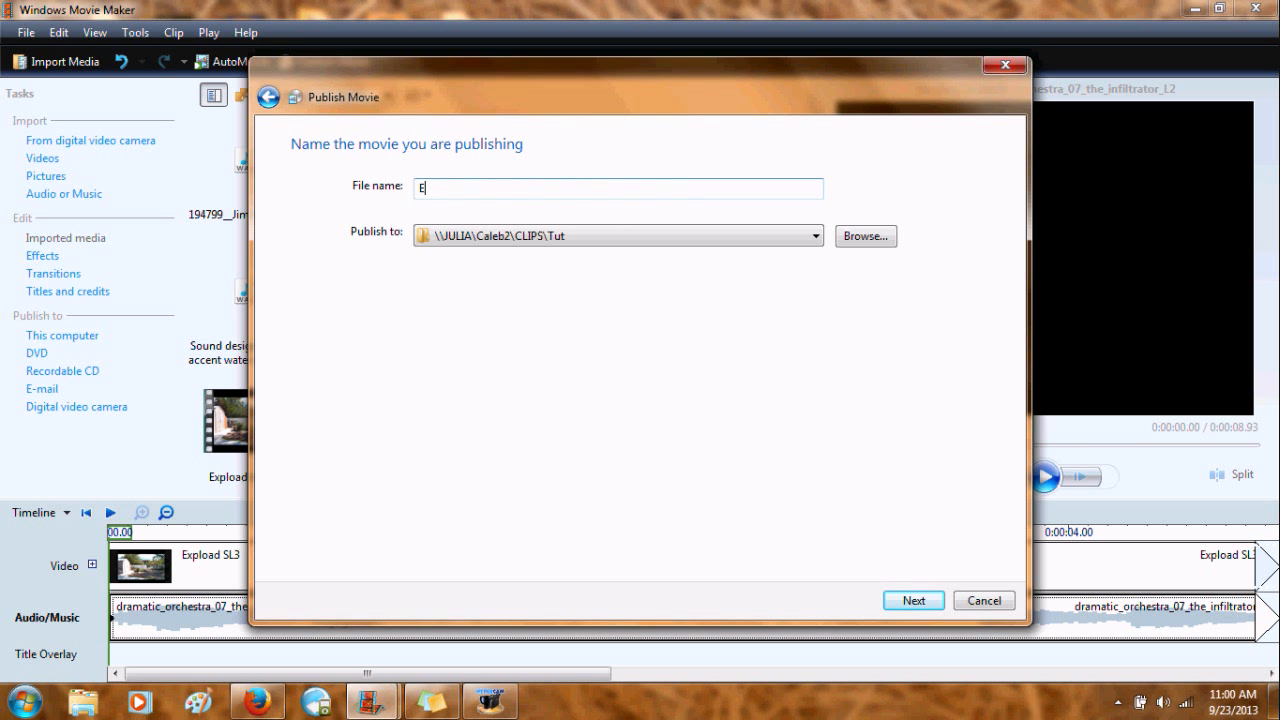
text(xpload Final)
click(909, 601)
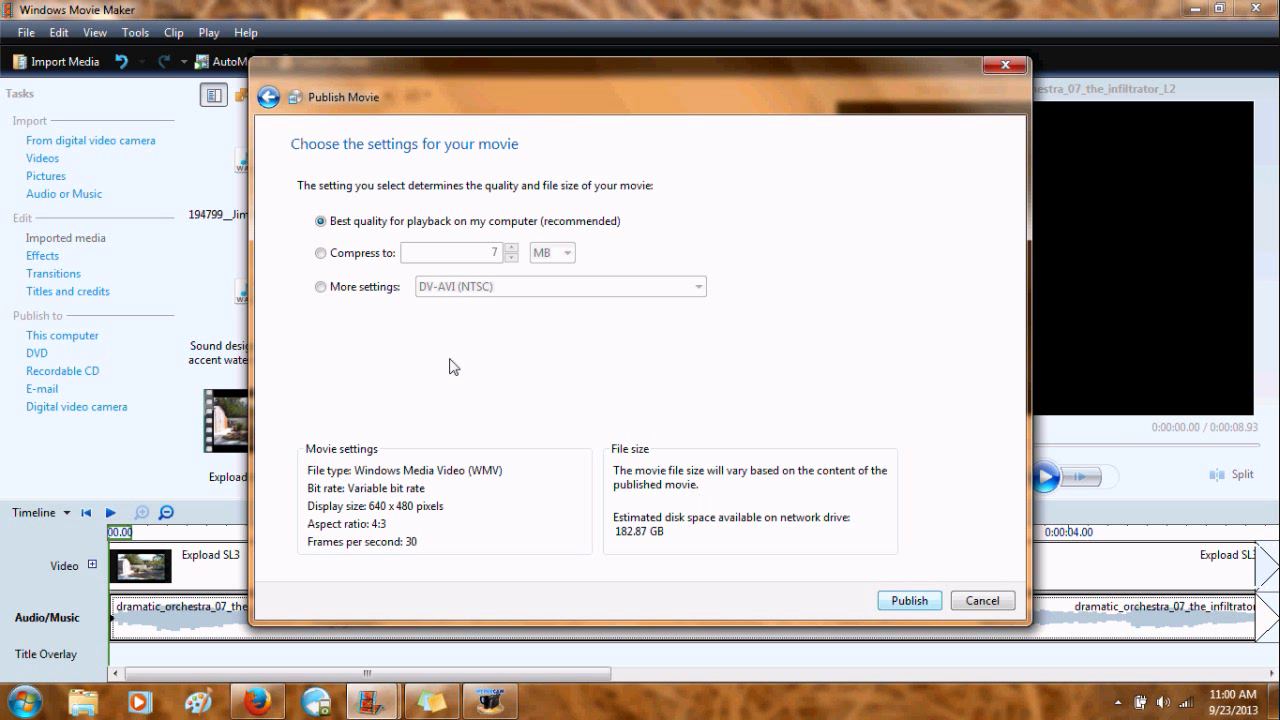
Choose the Windows Media HD 1280x720 setting and publish the movie.
click(400, 287)
click(640, 284)
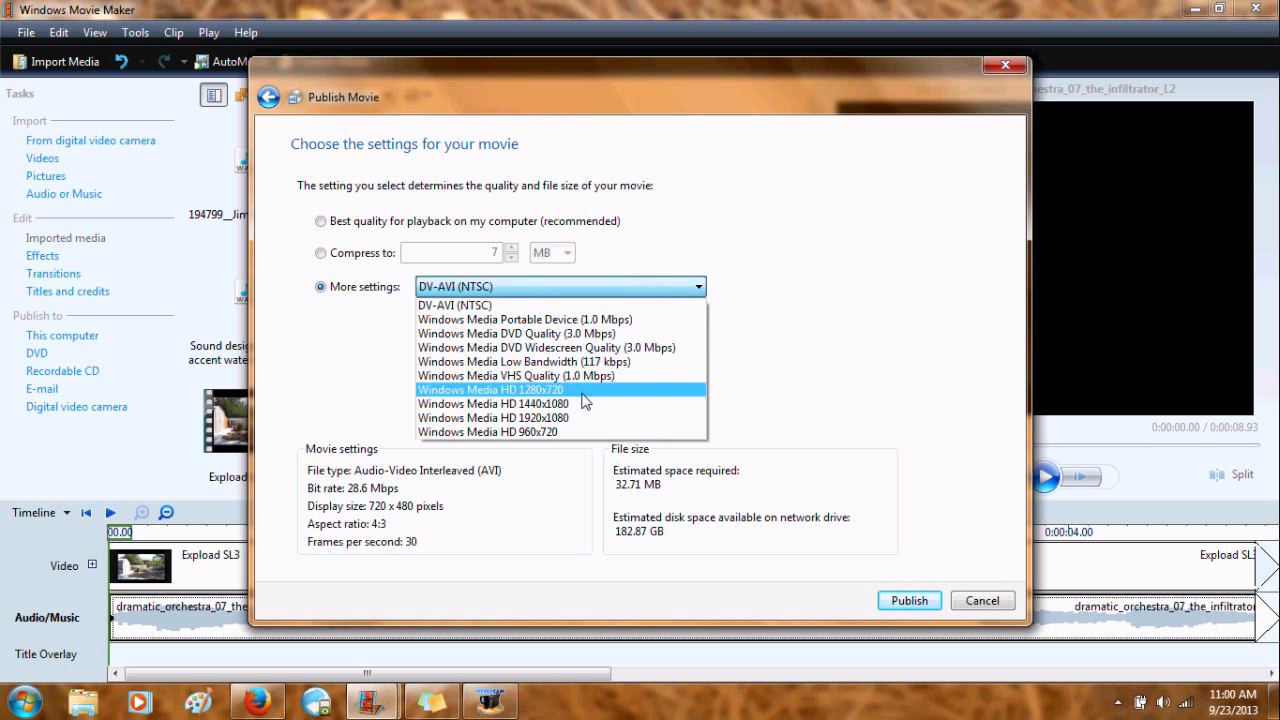
click(586, 390)
click(923, 601)
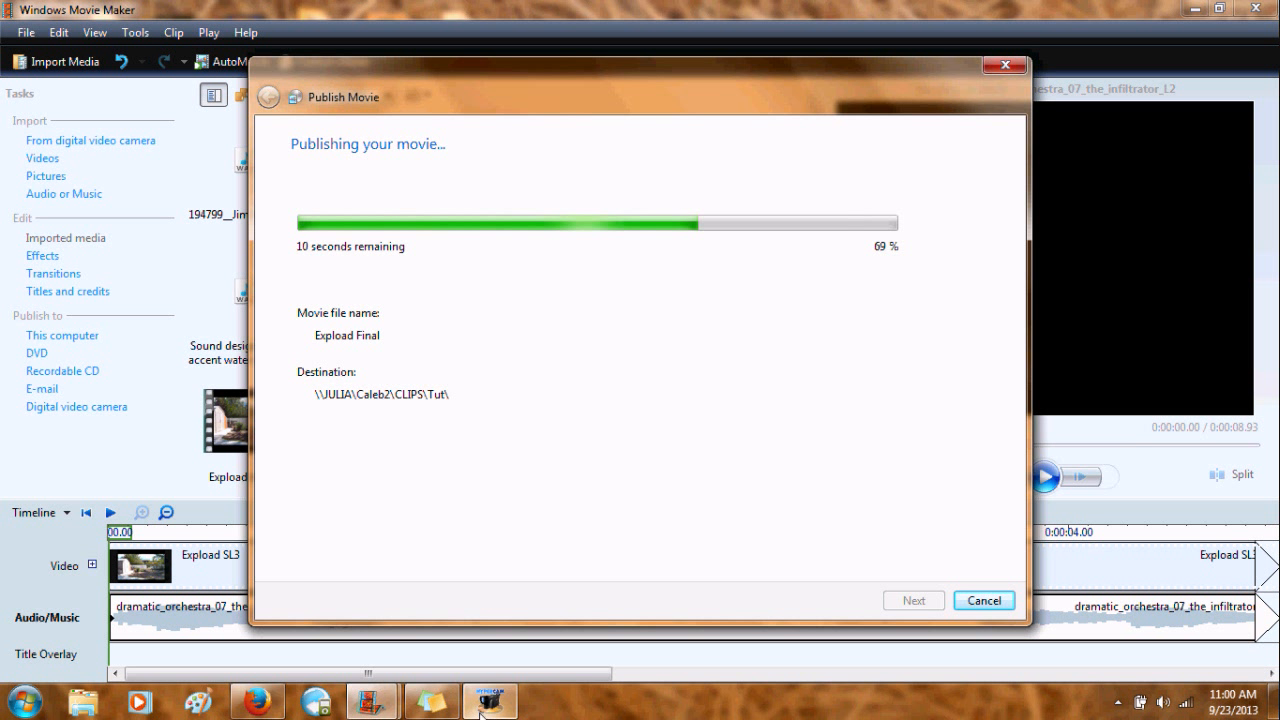
mouse_move(480, 713)
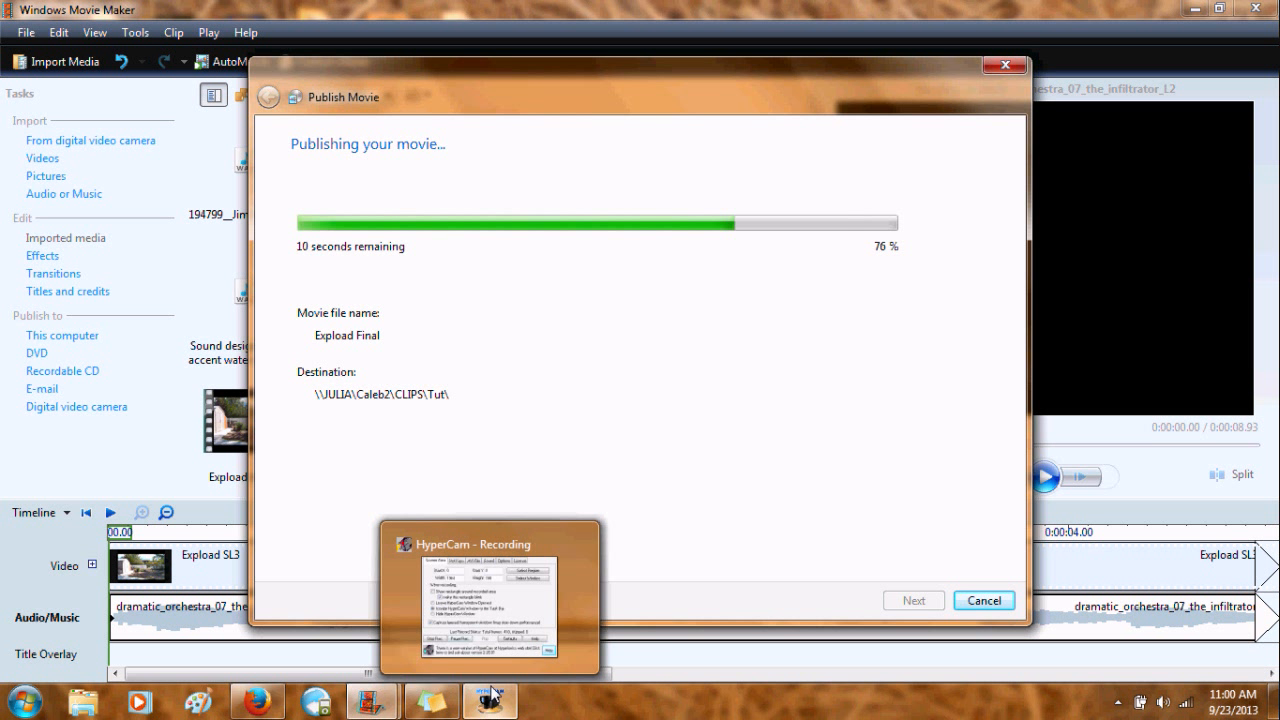
click(493, 706)
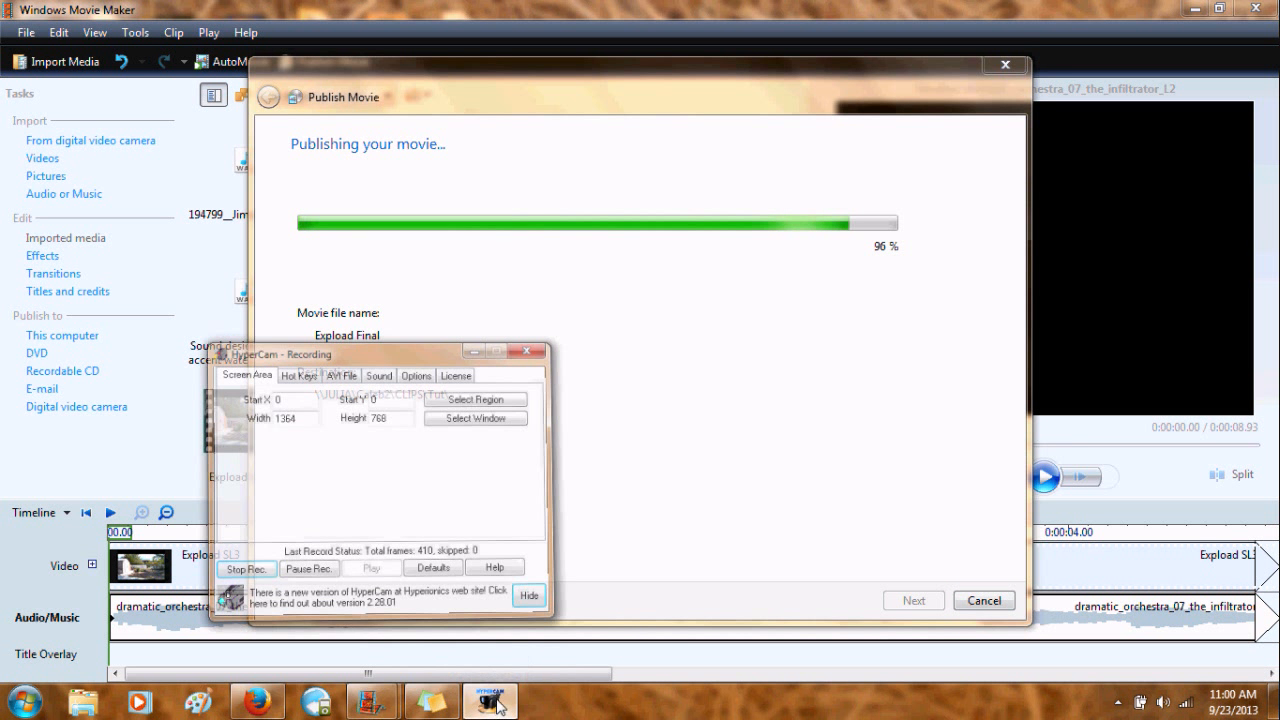